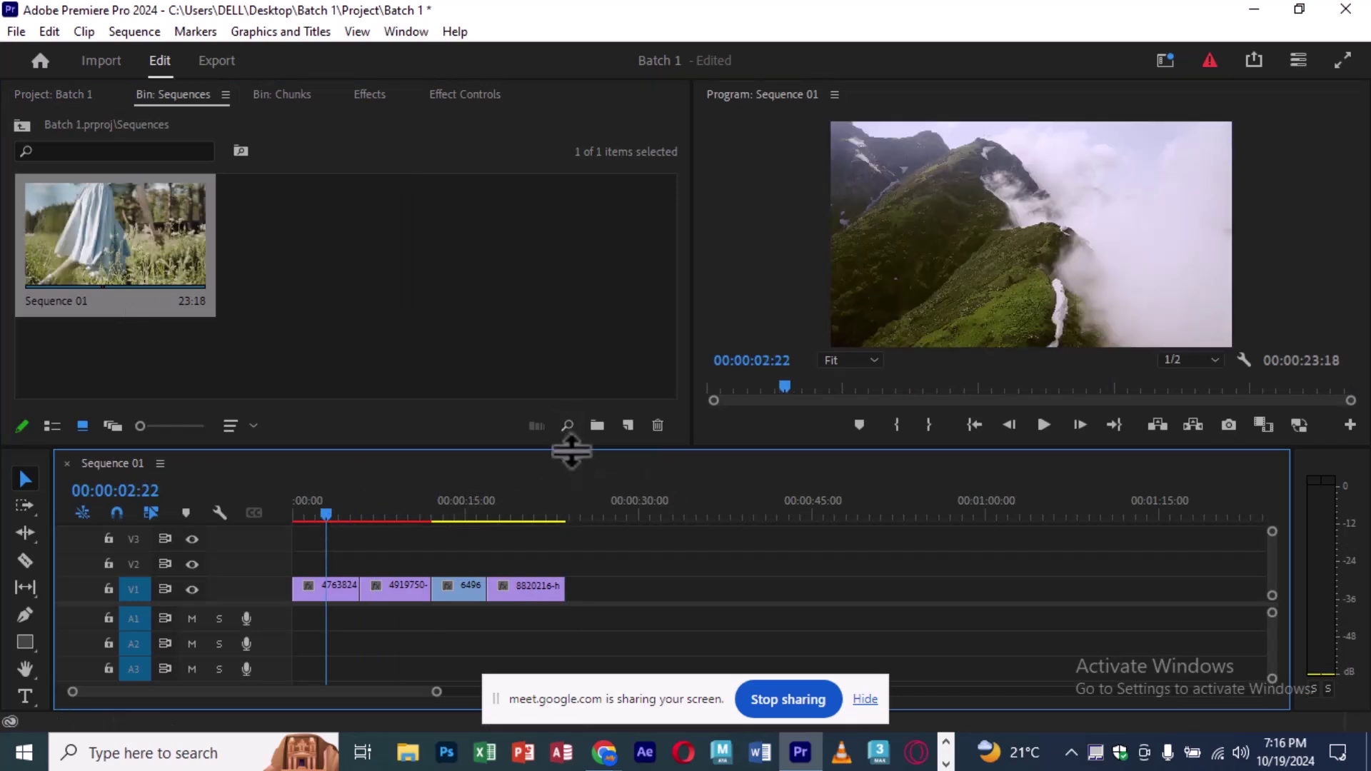
# Step: Enlarge the monitor panels, park the playhead at 00:00:08:01 and select clip 4919750 on V1
pyautogui.moveTo(572, 452)
pyautogui.mouseDown()
pyautogui.moveTo(569, 475)
pyautogui.moveTo(568, 461)
pyautogui.mouseUp()
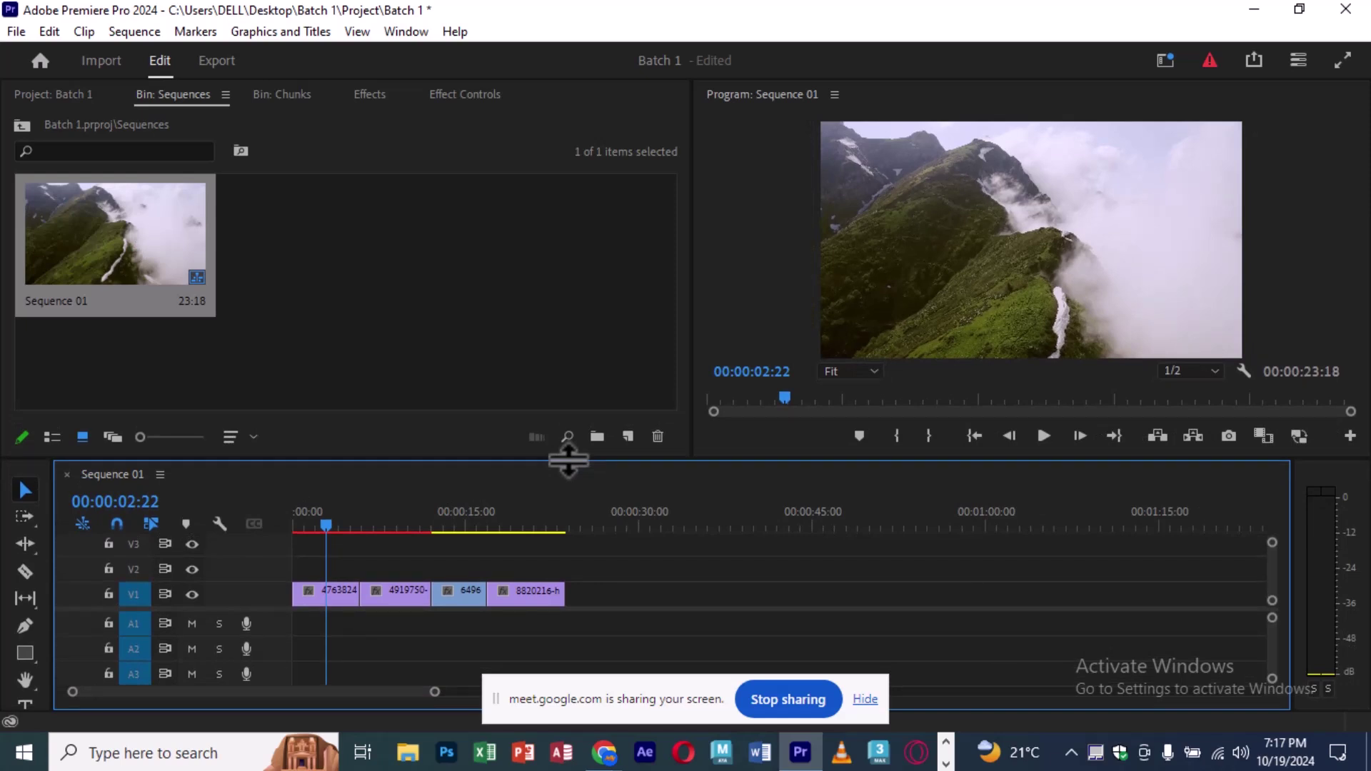
pyautogui.click(386, 521)
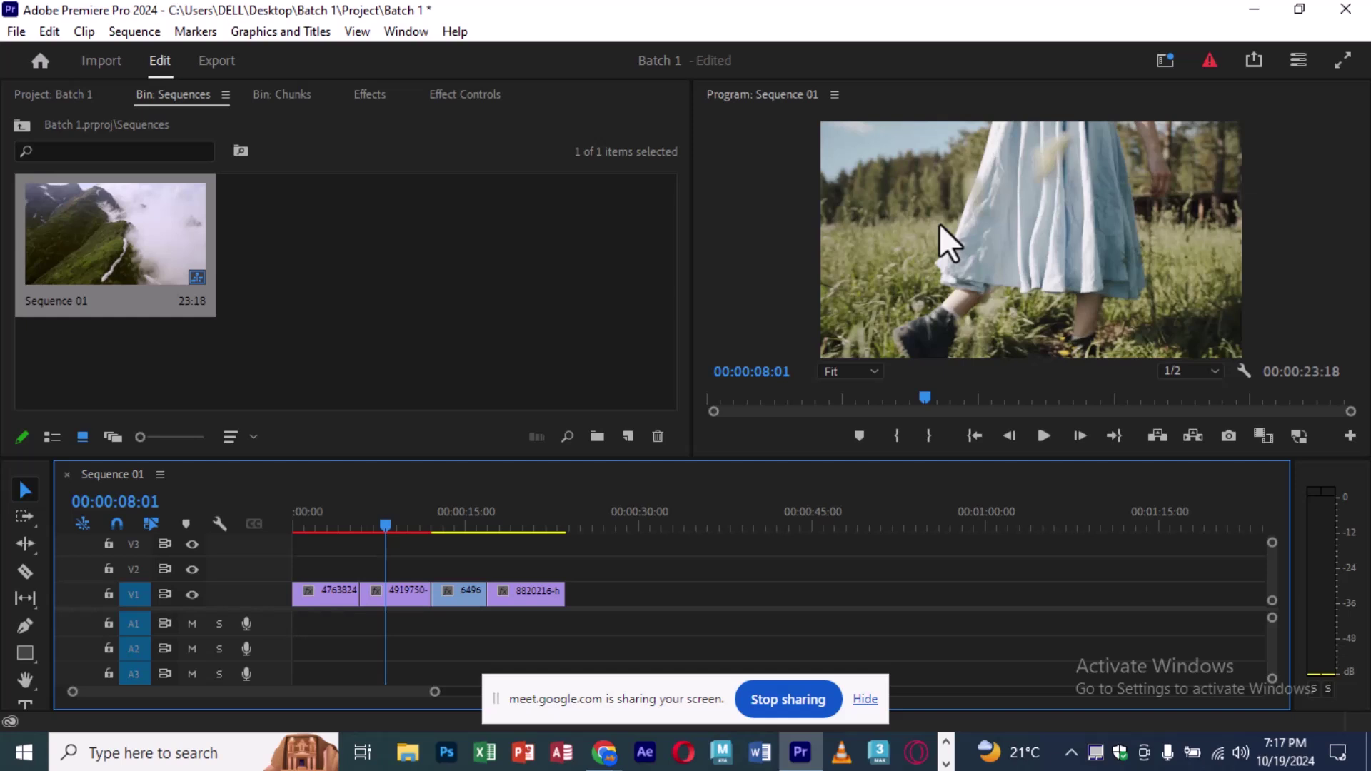
pyautogui.click(392, 597)
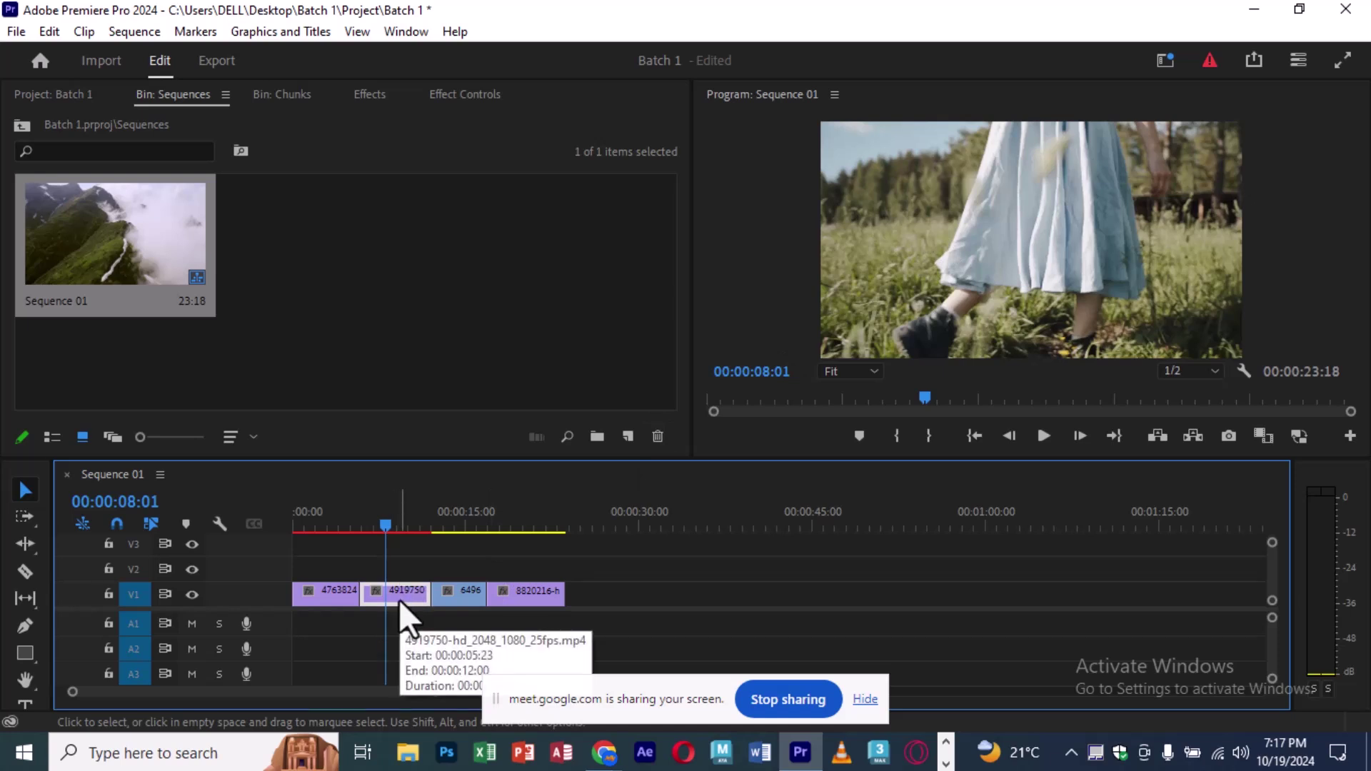
# Step: List the Chunks bin clips and select 4919750 to show its 2048 x 1080 video info
pyautogui.click(62, 92)
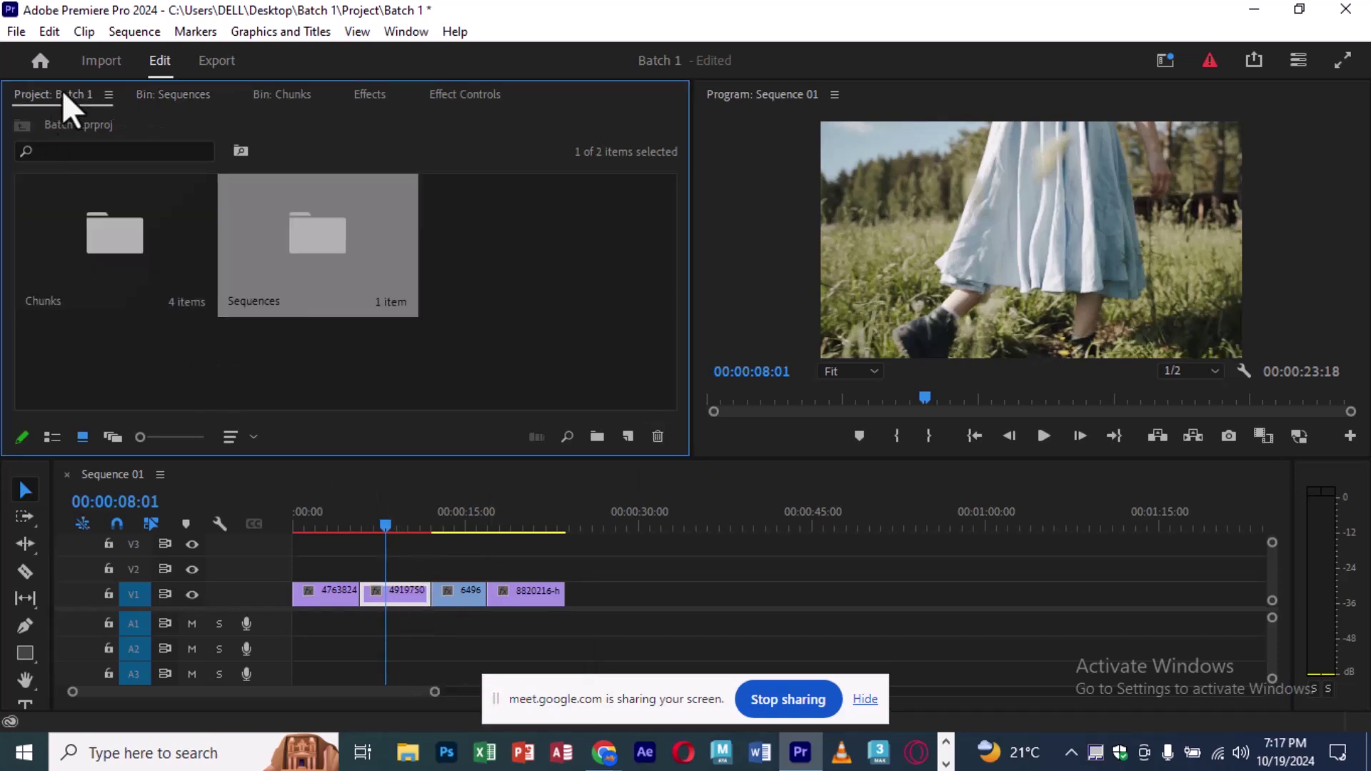
pyautogui.click(54, 438)
pyautogui.click(54, 205)
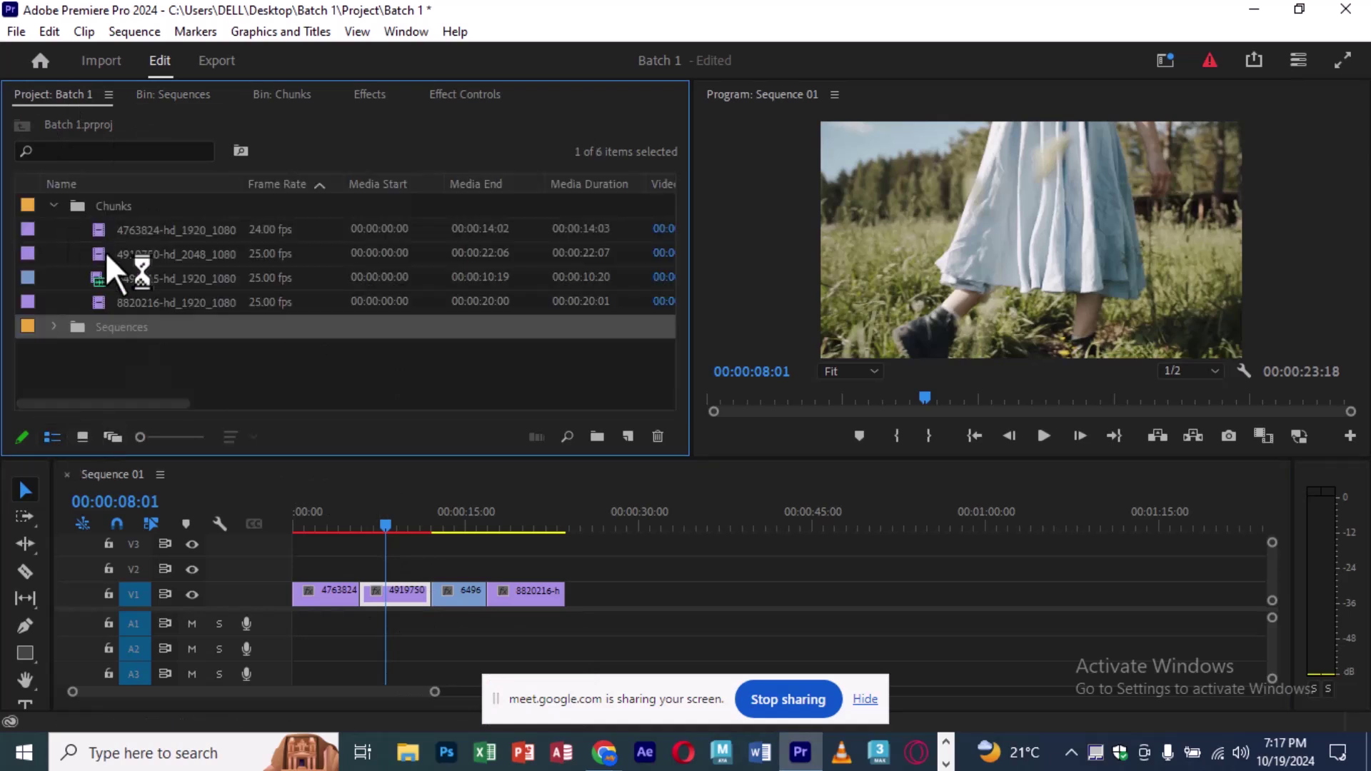
pyautogui.click(189, 261)
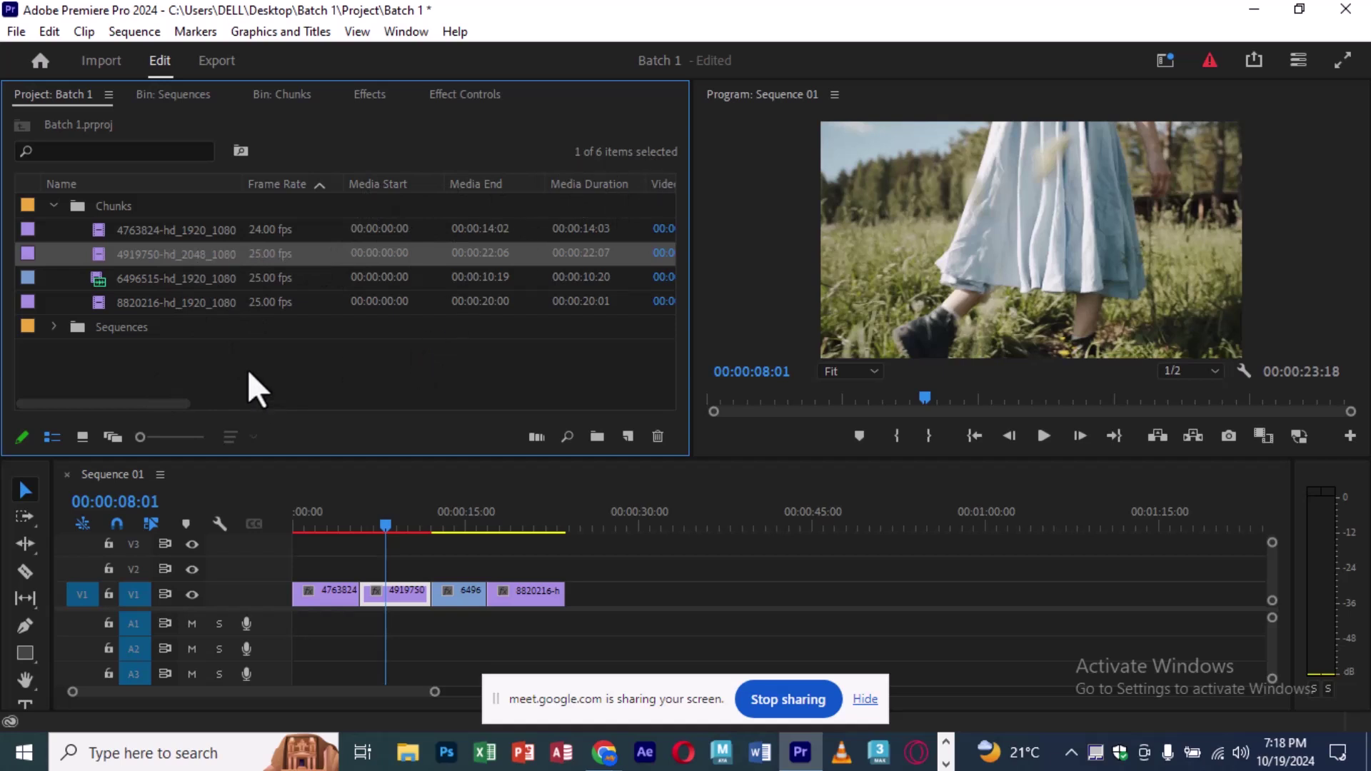
pyautogui.moveTo(185, 405); pyautogui.dragTo(350, 394)
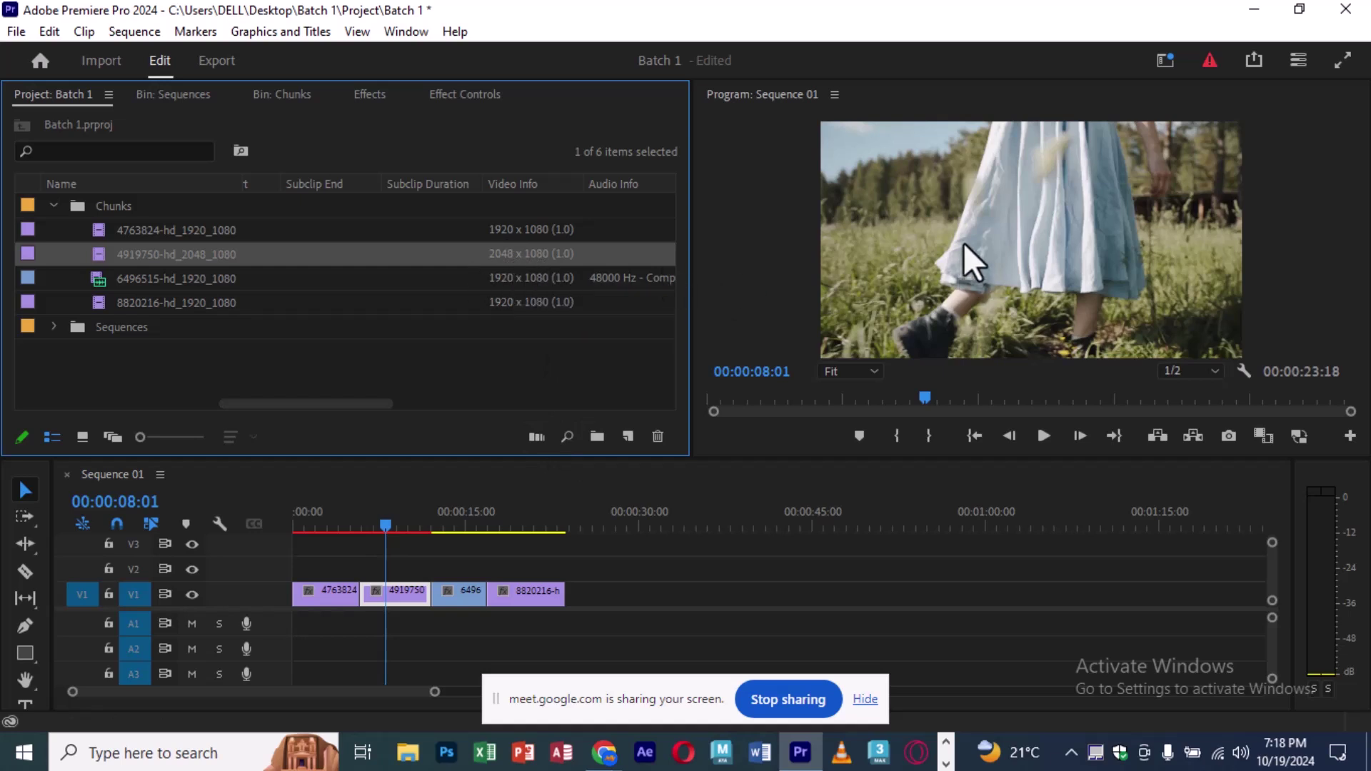
# Step: Try Scale to Frame Size on clip 4919750, undo it, then apply Set to Frame Size
pyautogui.rightClick(402, 595)
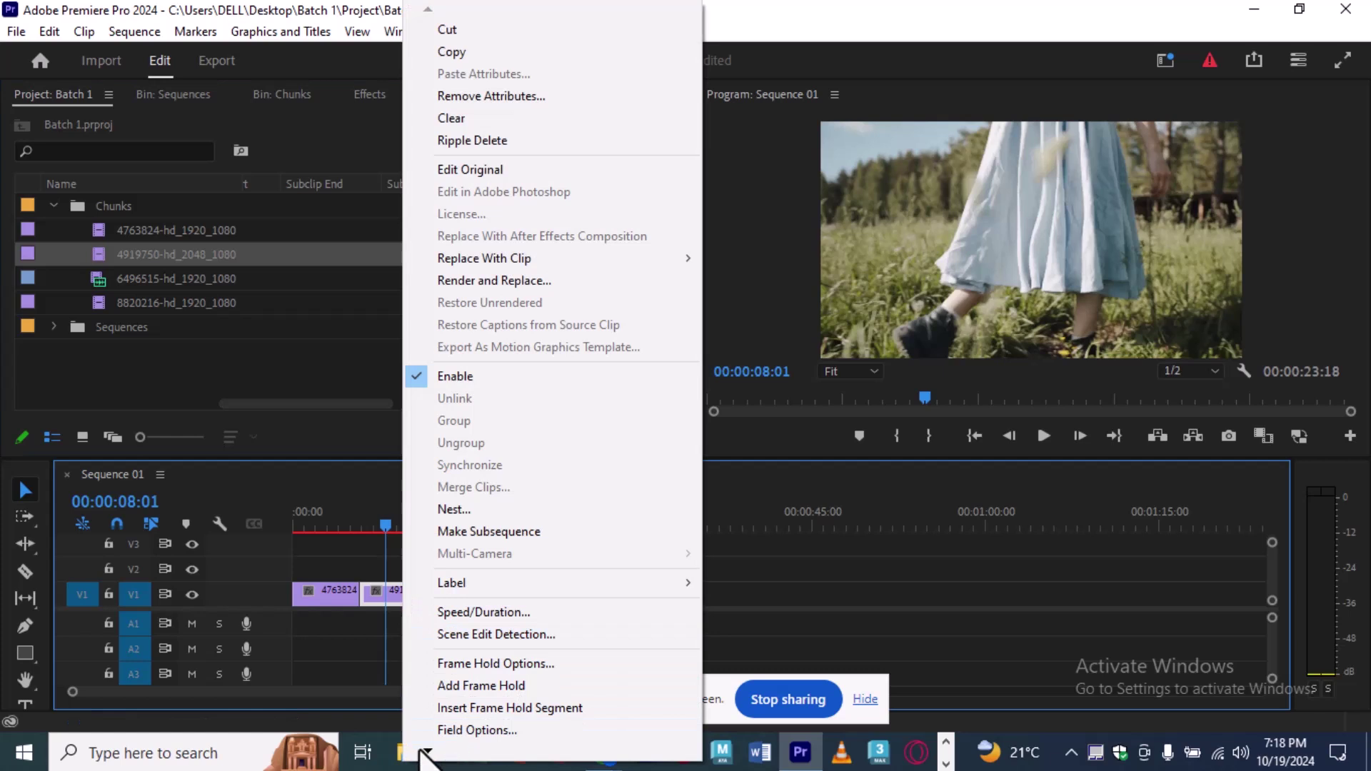
pyautogui.moveTo(425, 755)
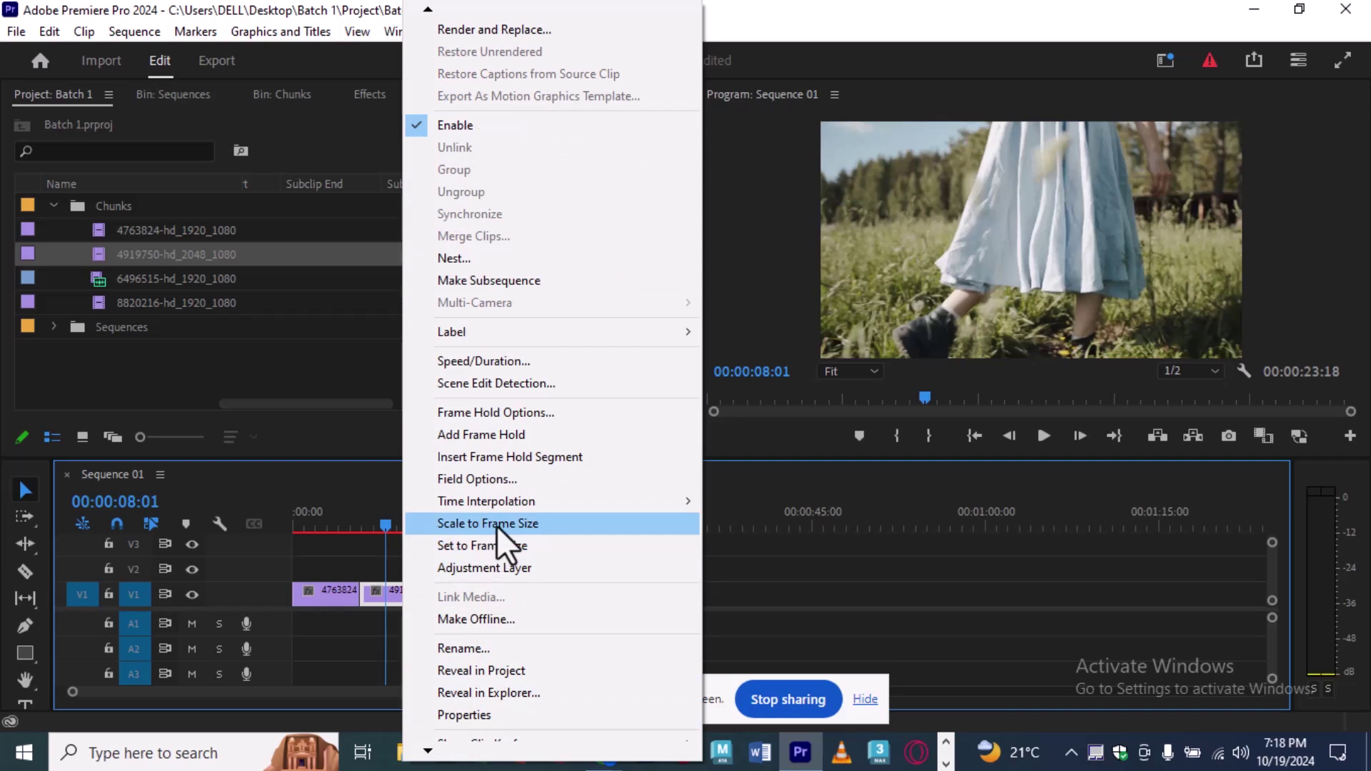
pyautogui.click(496, 526)
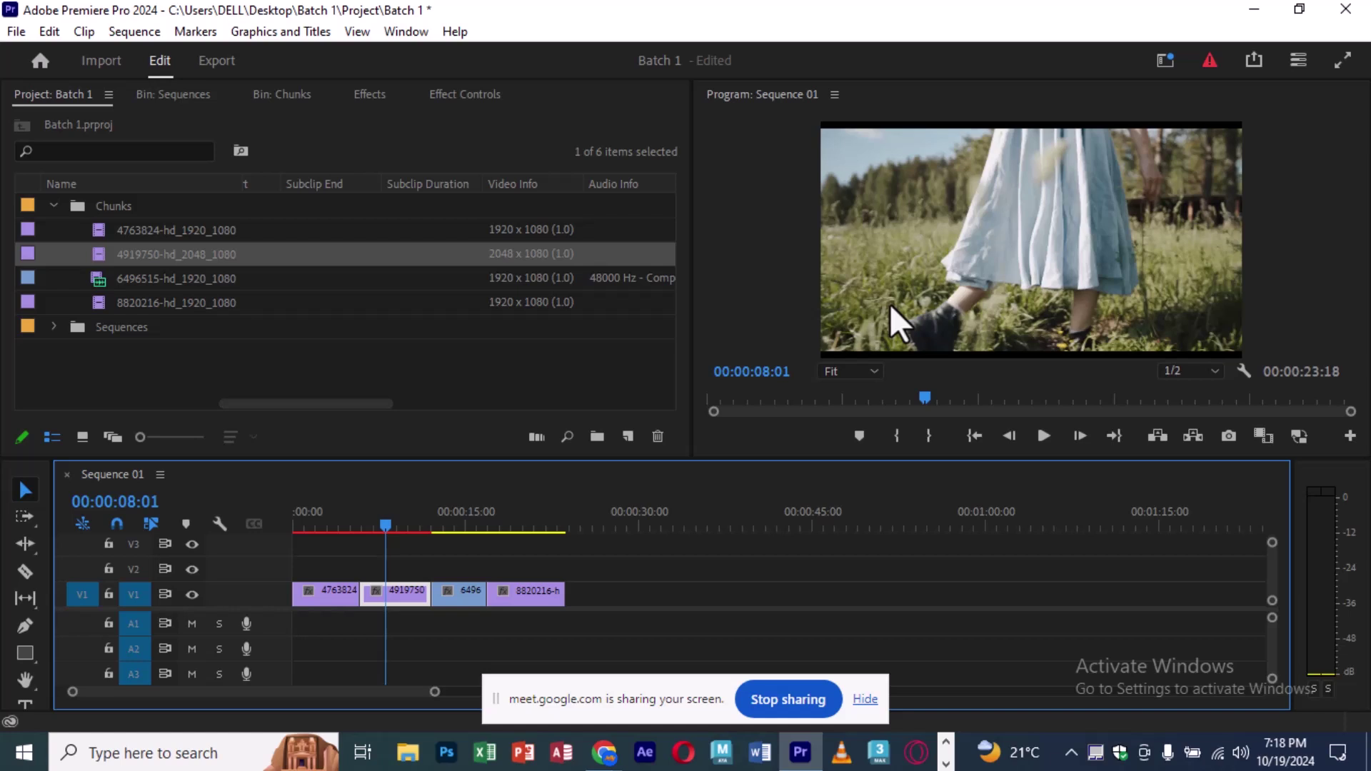
pyautogui.hotkey('ctrl', 'z')
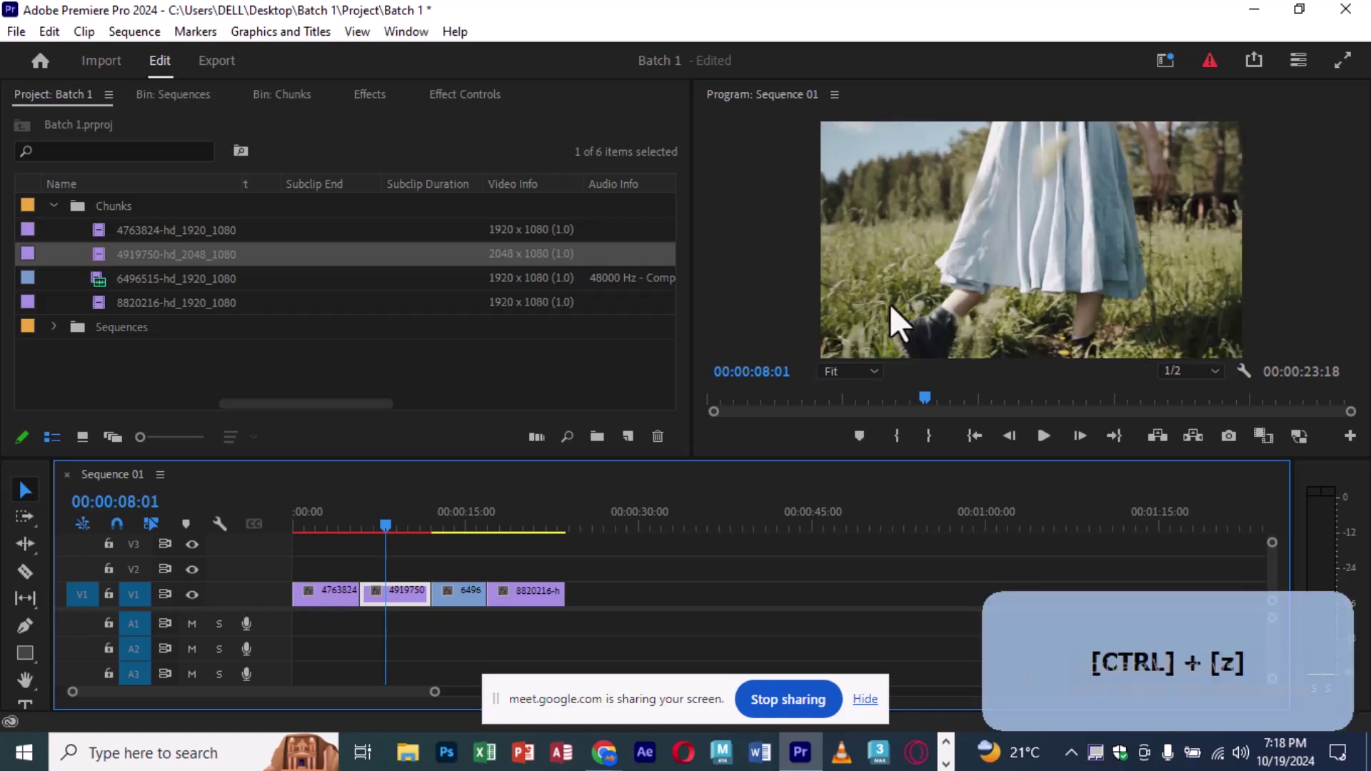
pyautogui.rightClick(410, 589)
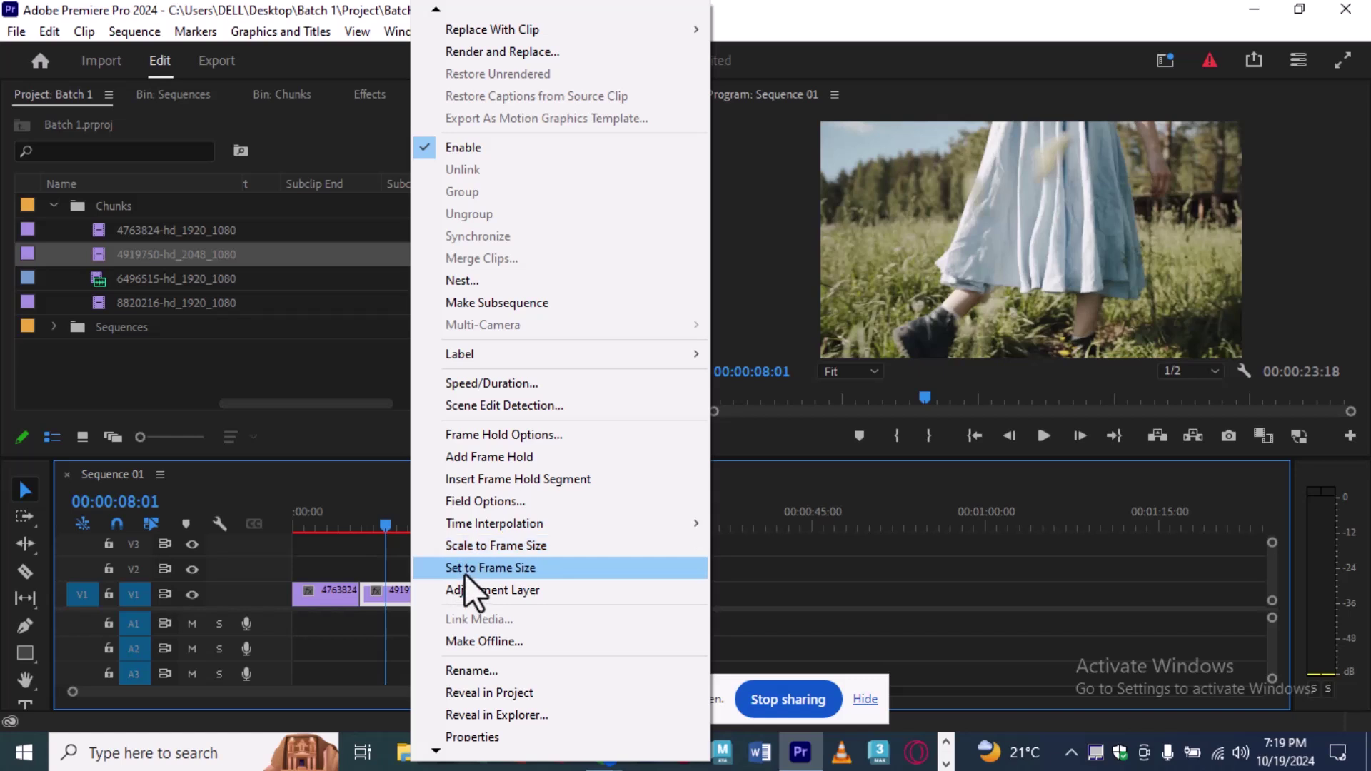
pyautogui.click(464, 574)
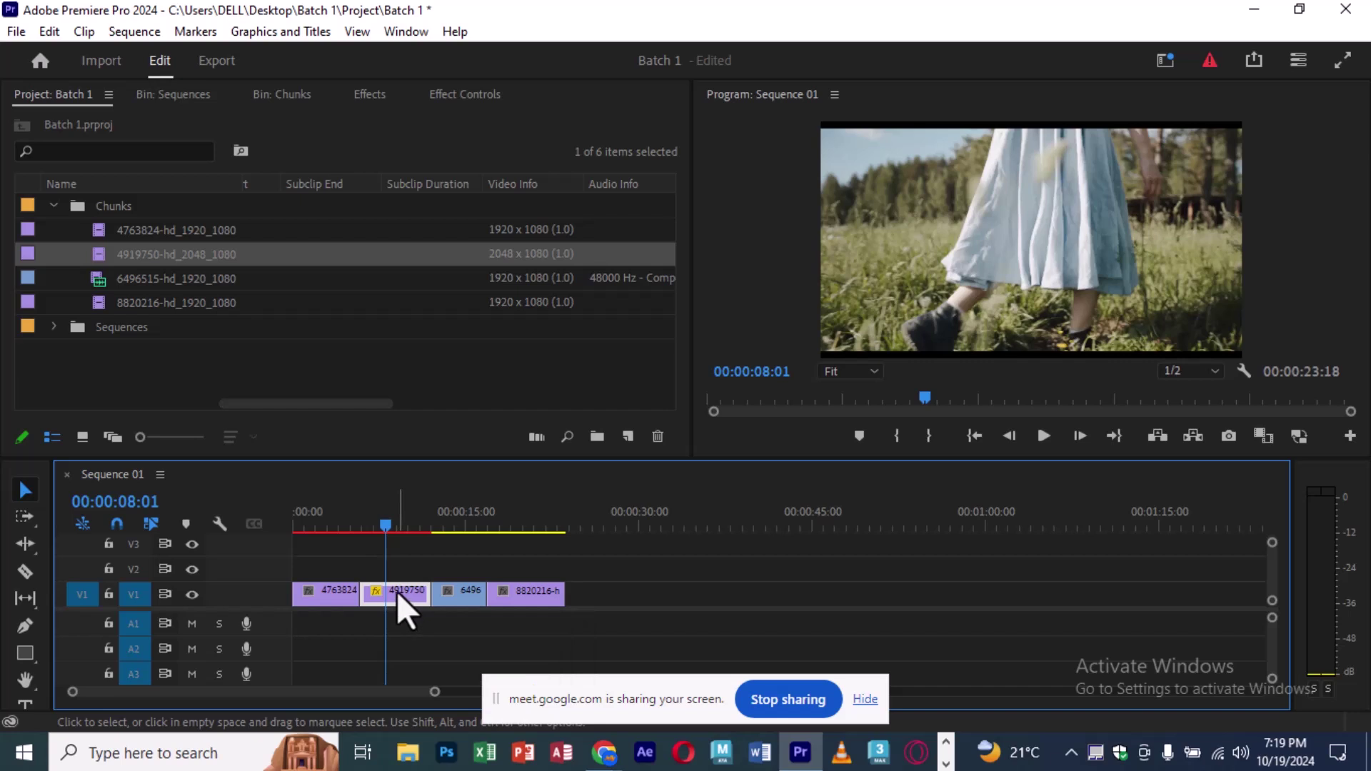
# Step: Show clip 4919750 in Effect Controls with Motion (Scale 93.8) and Opacity expanded
pyautogui.doubleClick(396, 592)
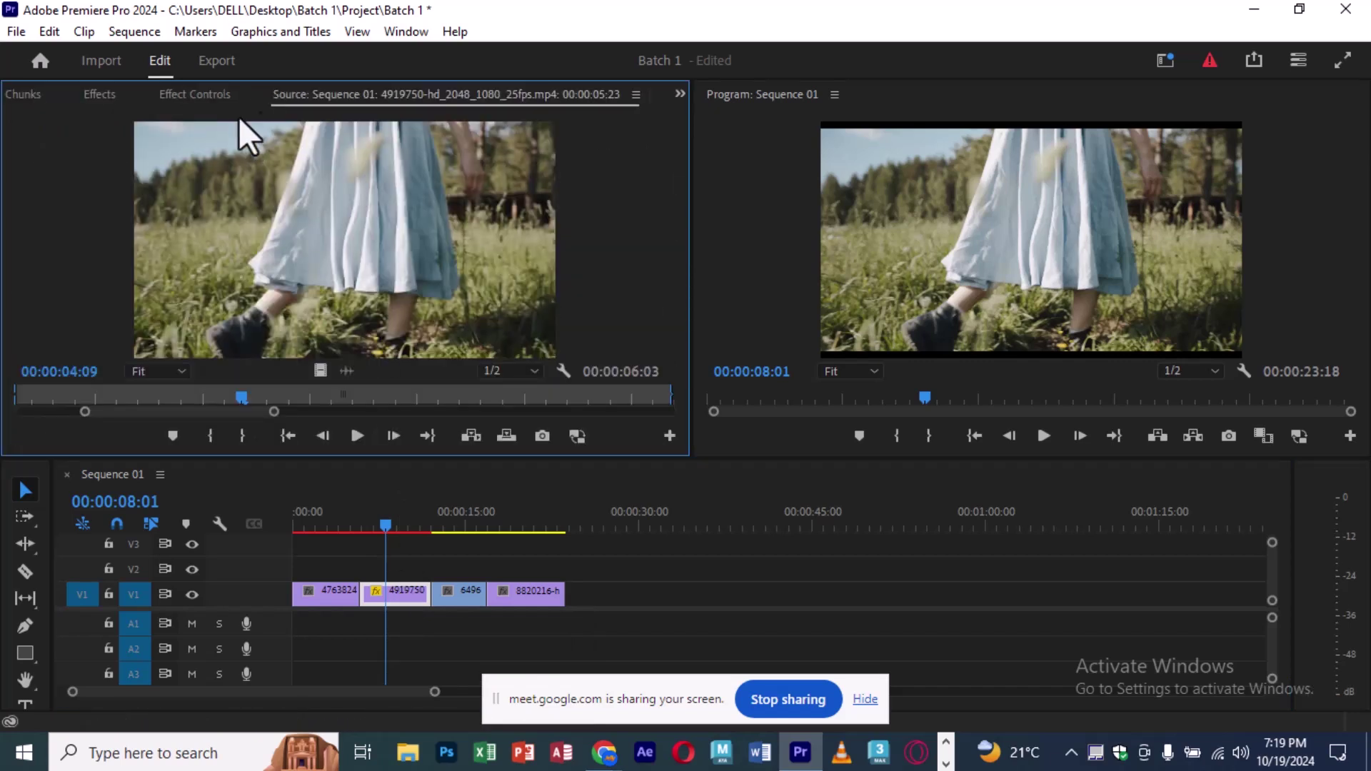
pyautogui.click(217, 92)
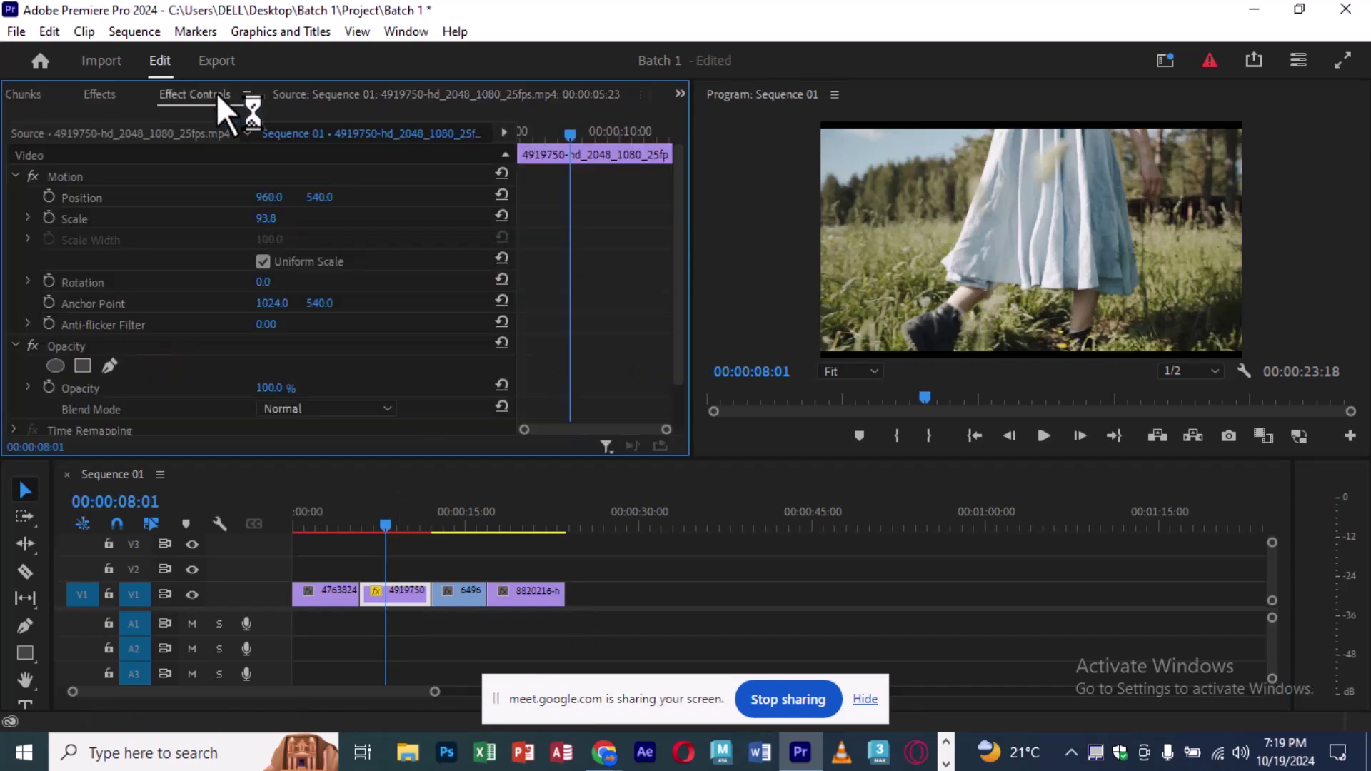
pyautogui.click(16, 176)
pyautogui.click(15, 197)
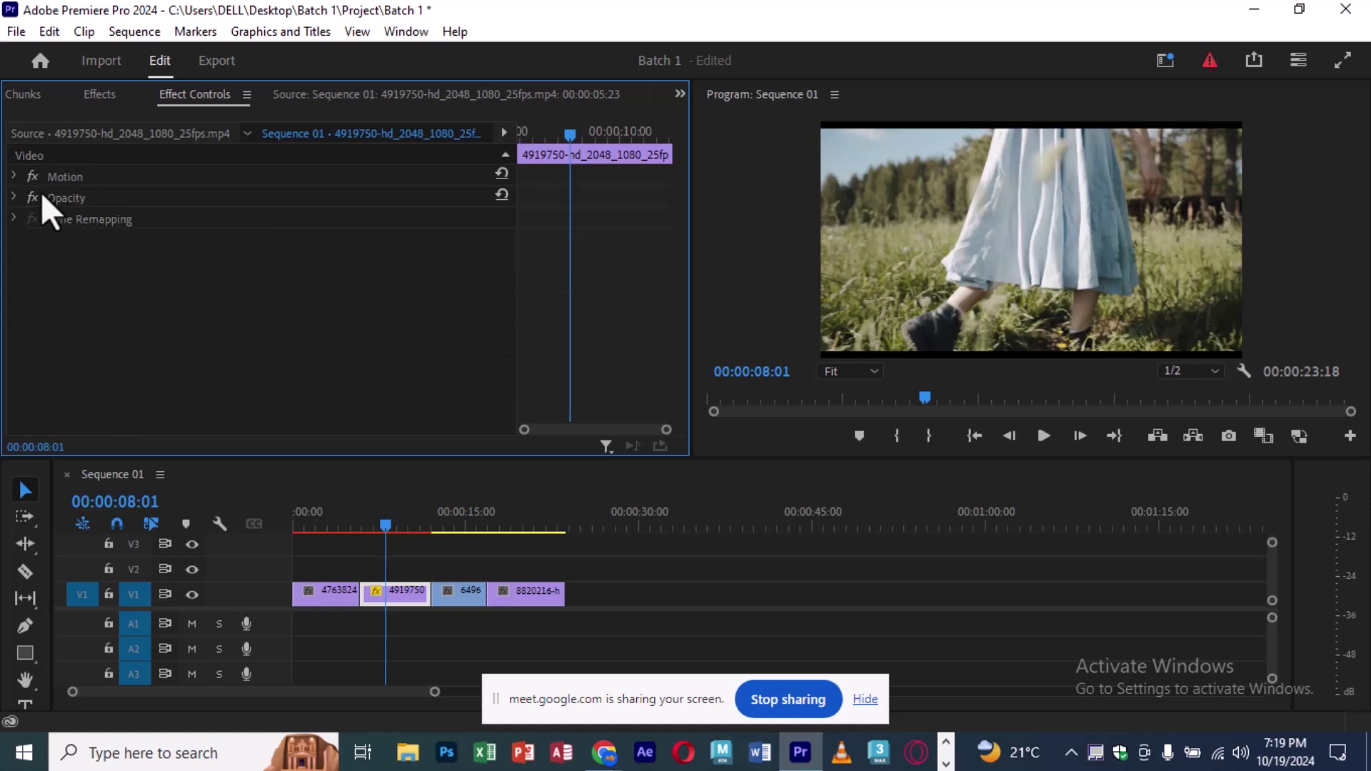
pyautogui.click(16, 176)
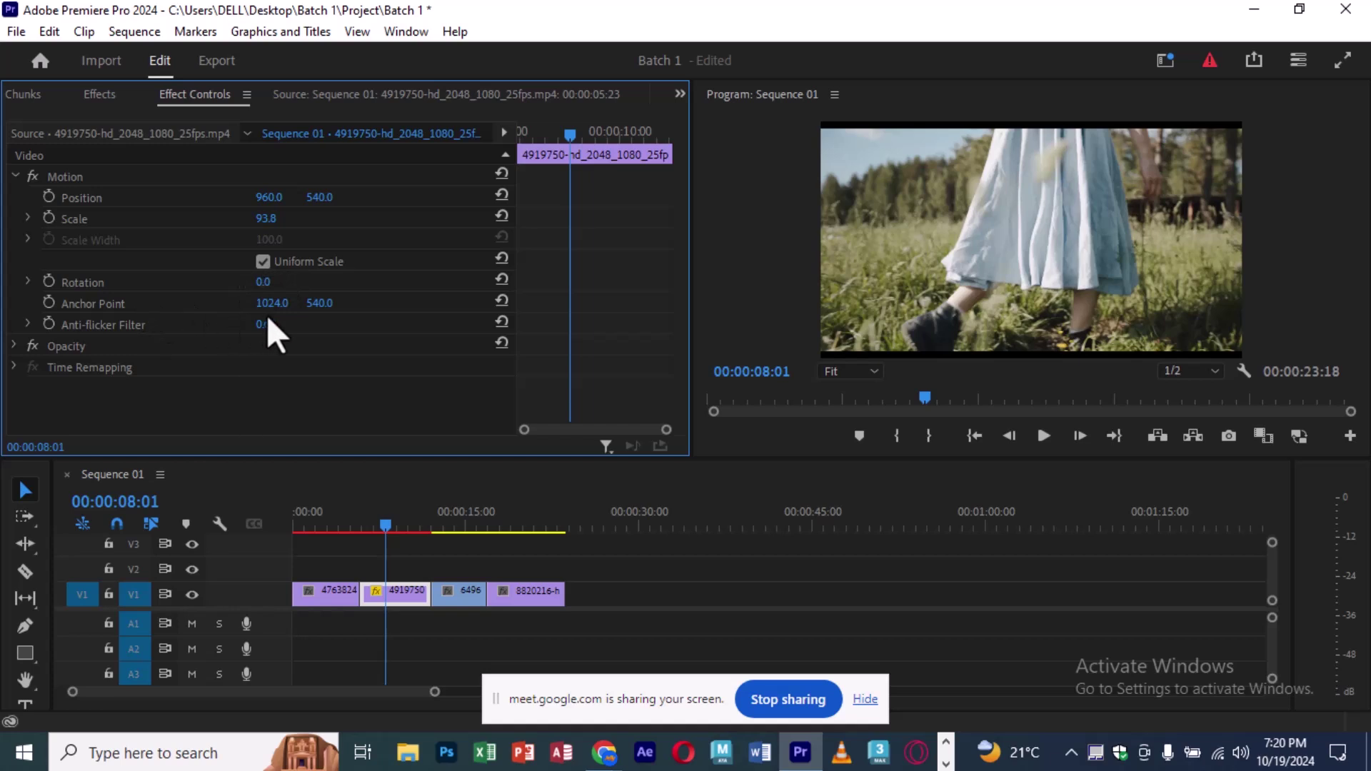
pyautogui.click(13, 345)
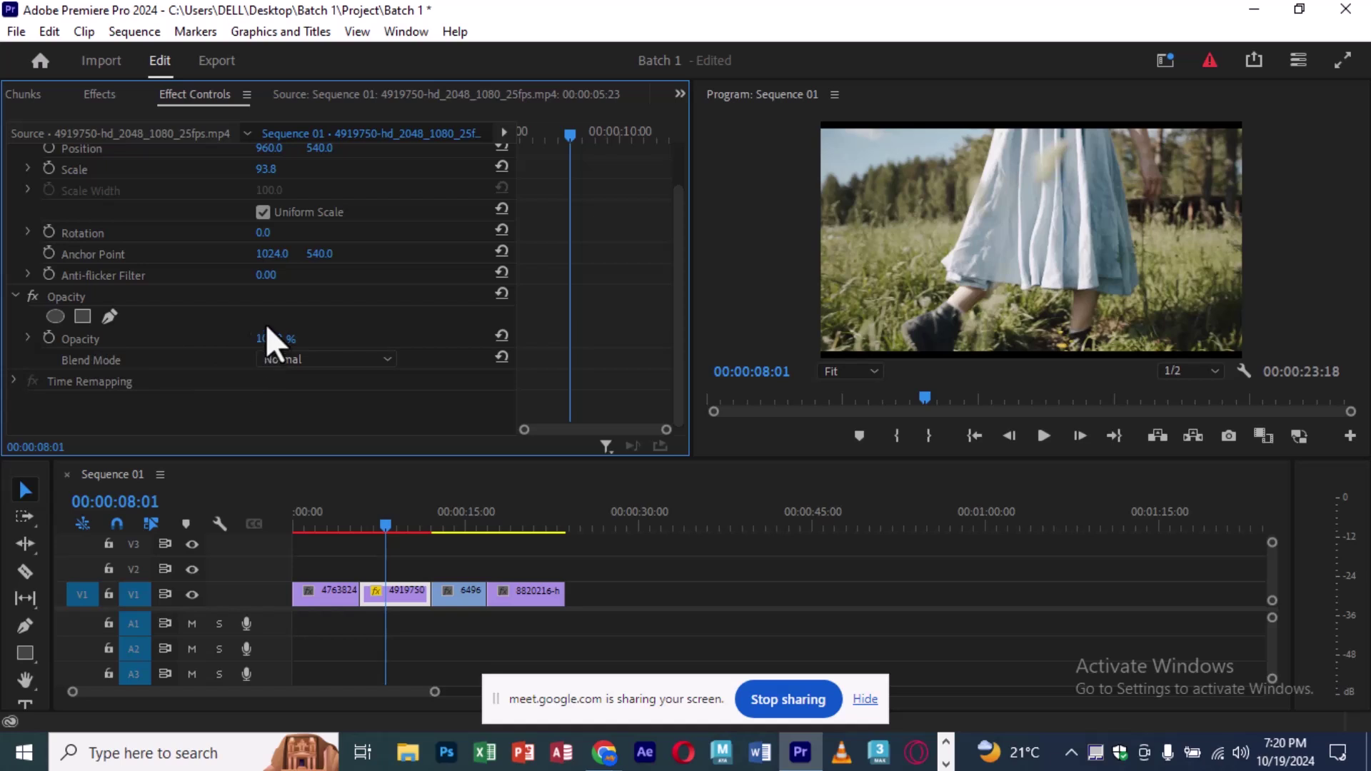
pyautogui.scroll(2, 278, 339)
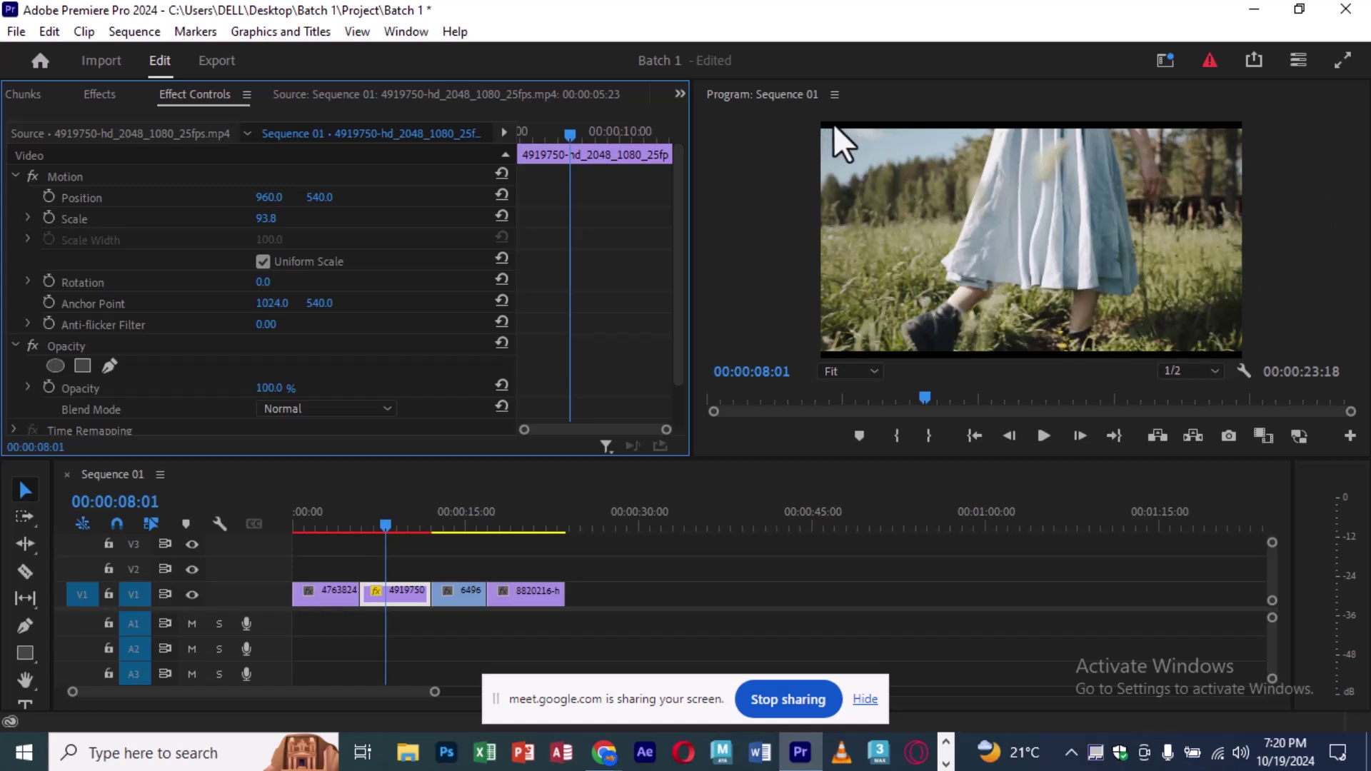
# Step: Set clip 4919750's Scale to 95, then scrub it up to 100
pyautogui.moveTo(400, 513)
pyautogui.mouseDown()
pyautogui.moveTo(423, 515)
pyautogui.moveTo(397, 510)
pyautogui.mouseUp()
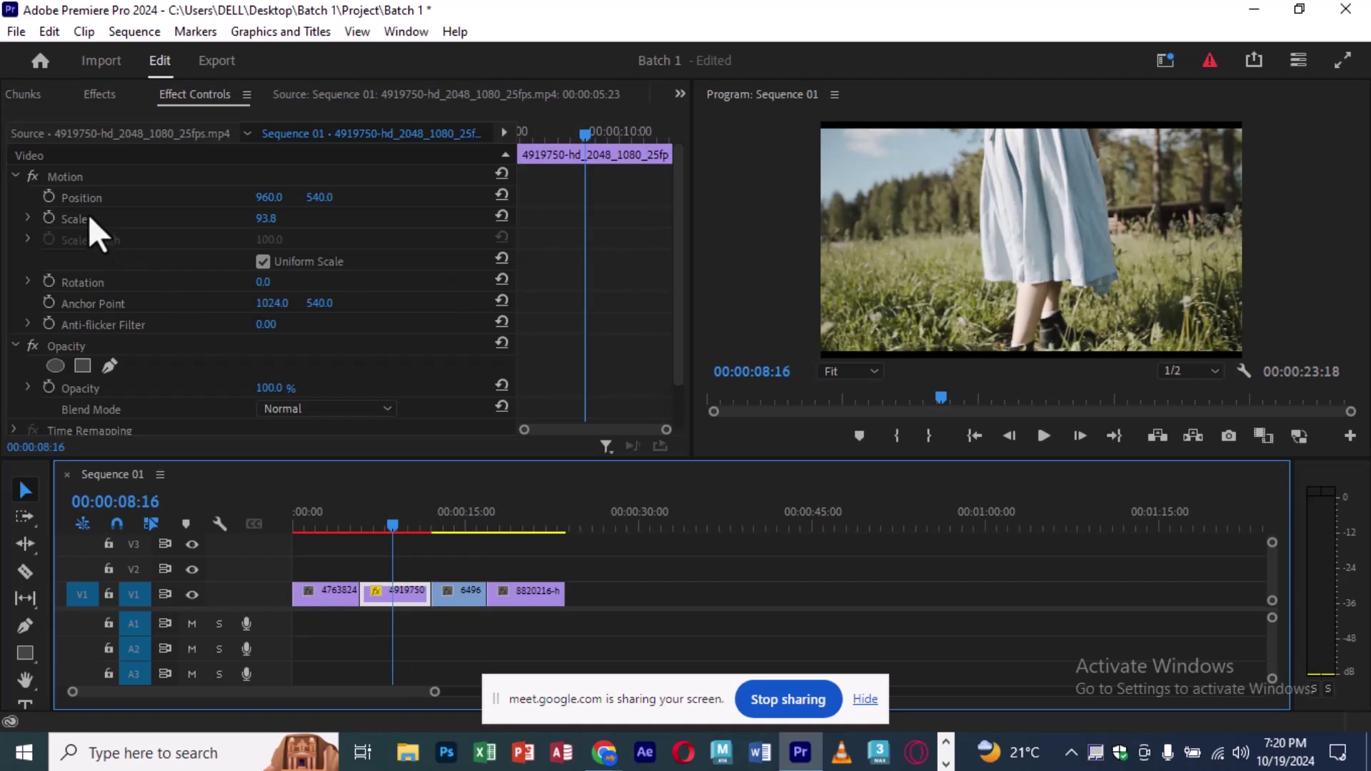
pyautogui.click(260, 228)
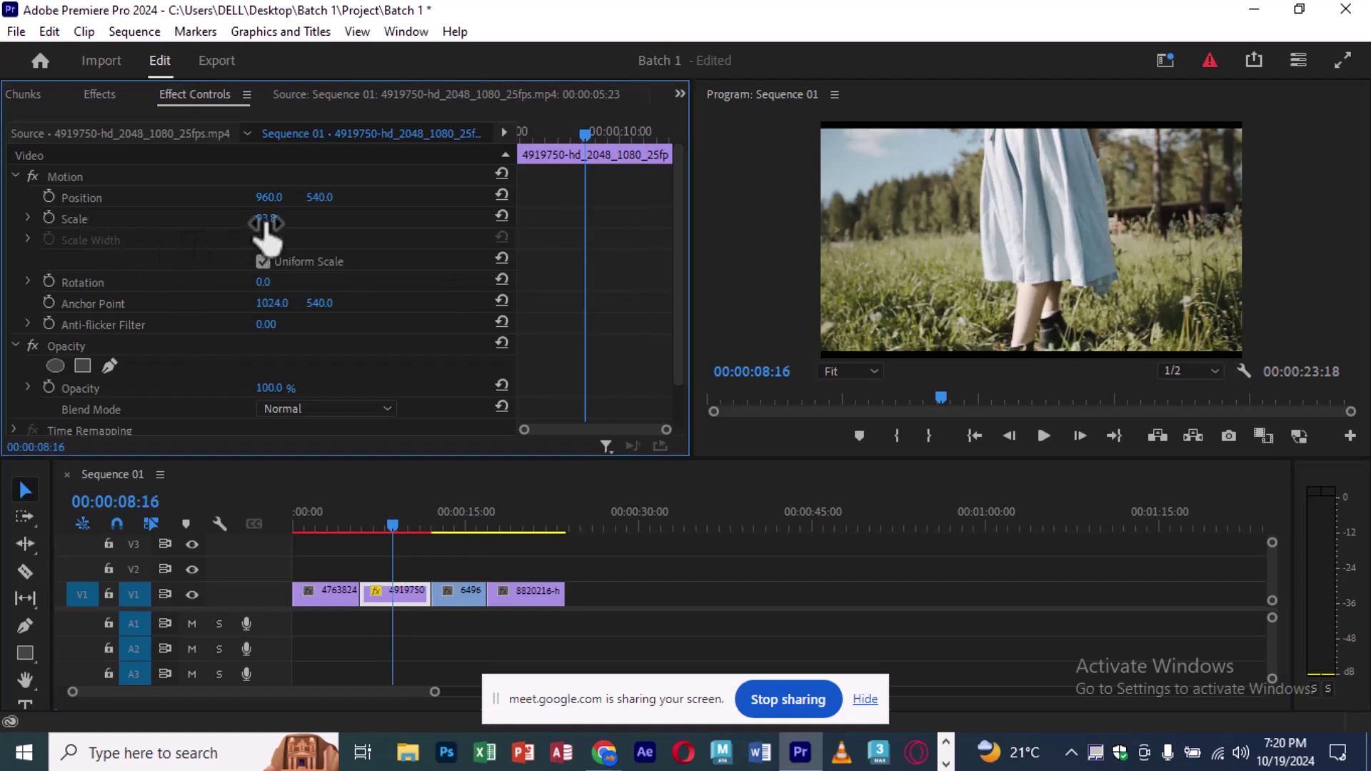
pyautogui.click(268, 217)
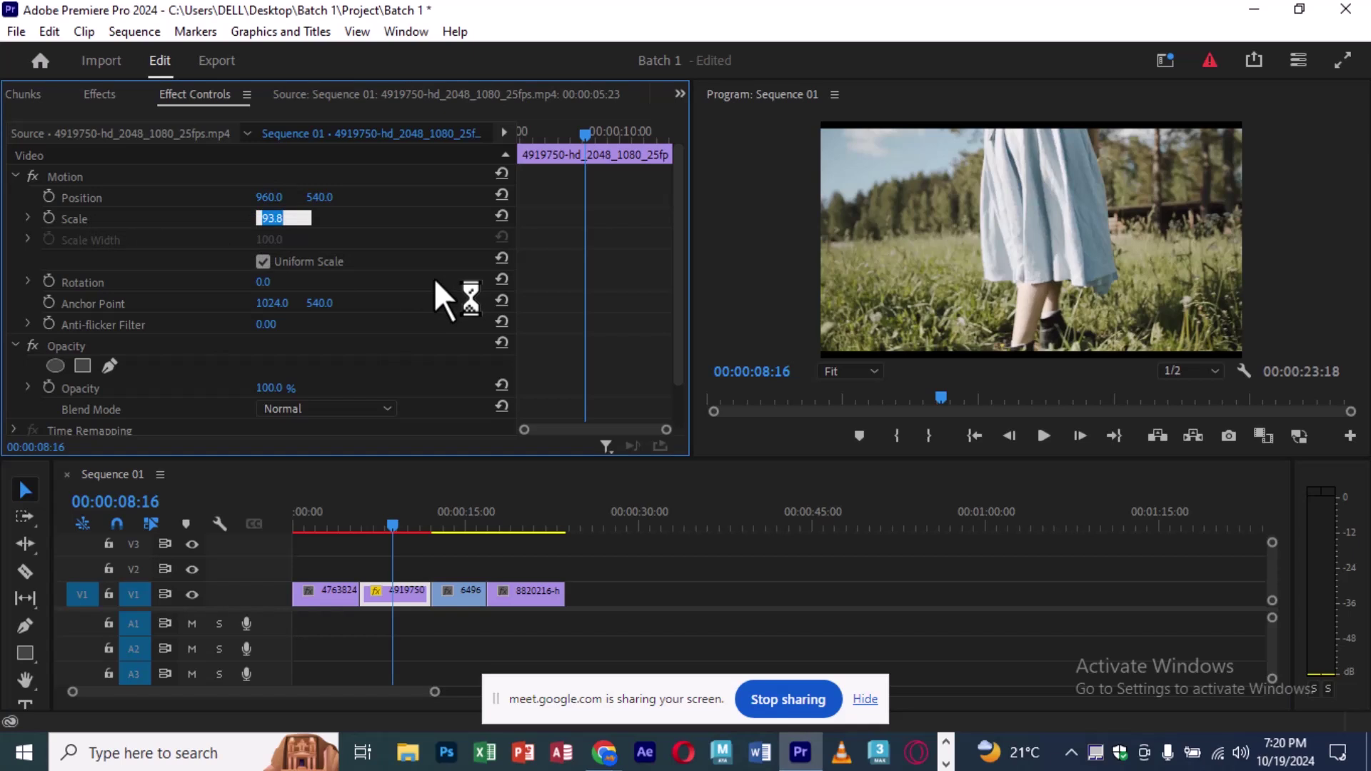
pyautogui.write('95')
pyautogui.press('Return')
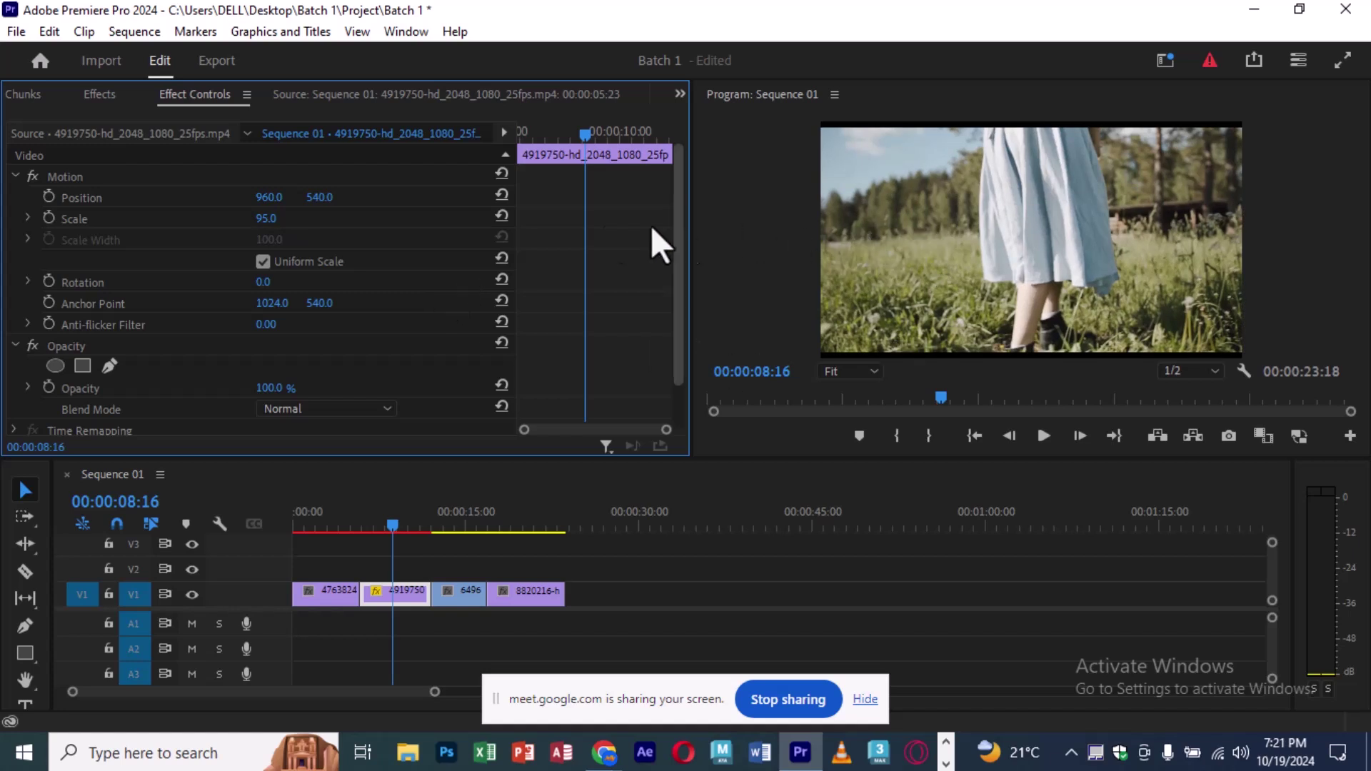
pyautogui.moveTo(266, 218); pyautogui.dragTo(269, 218)
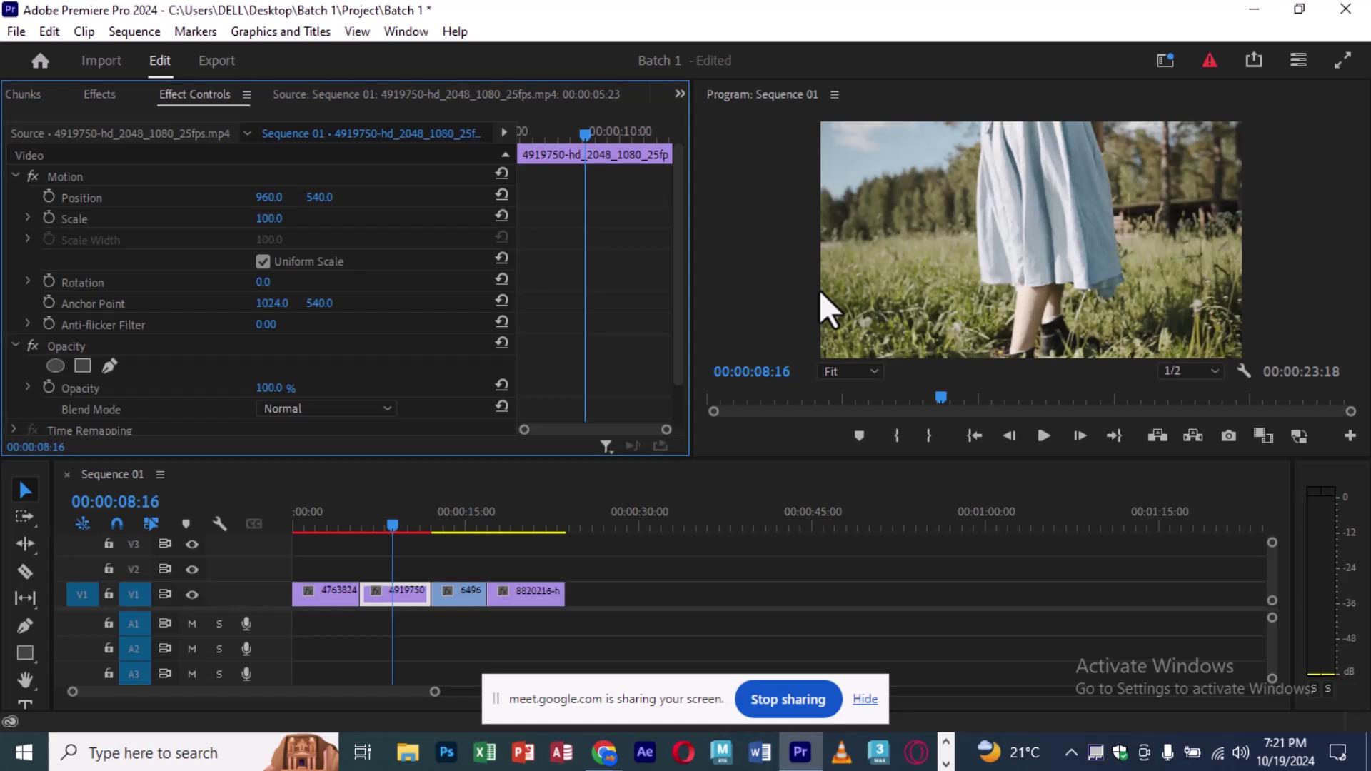
# Step: Bring up a fresh Chrome window, rearranging the open browser windows
pyautogui.moveTo(604, 753)
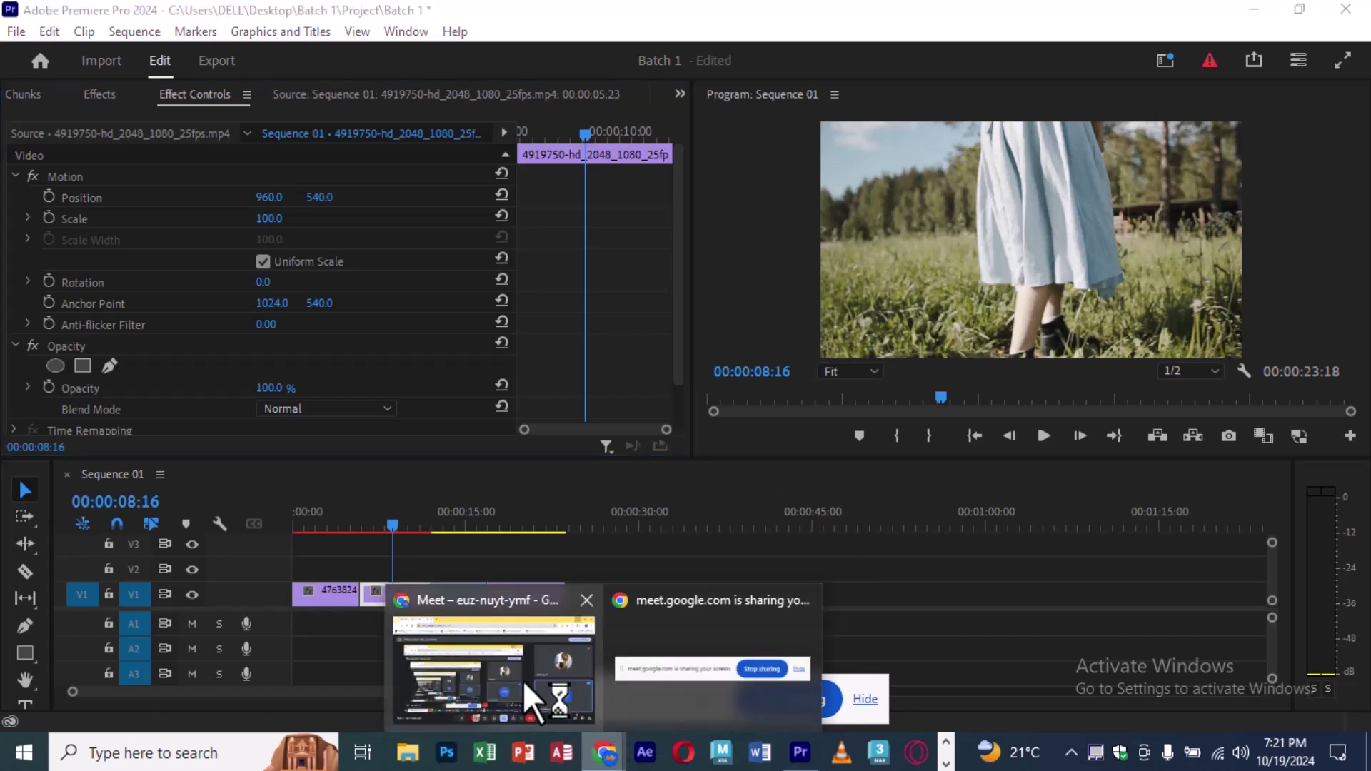
pyautogui.click(525, 685)
pyautogui.click(289, 20)
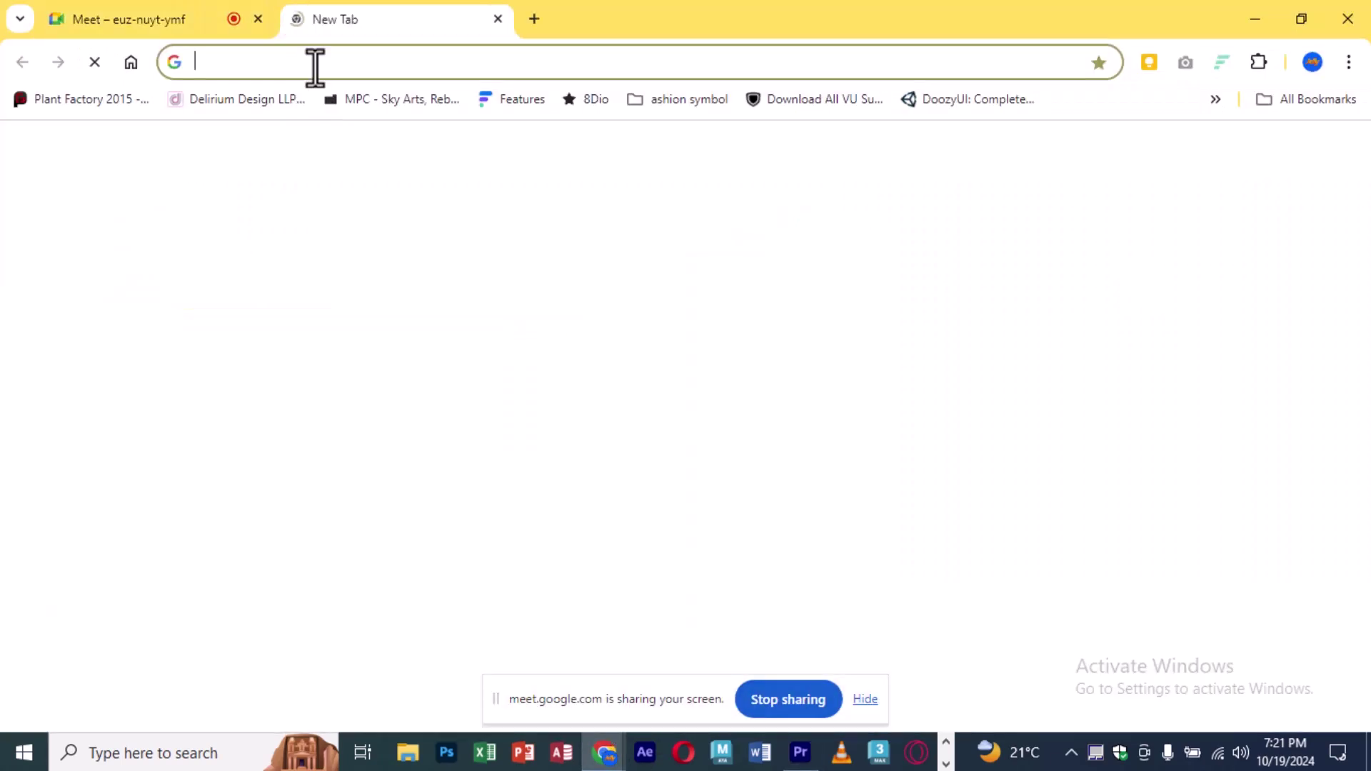
pyautogui.click(315, 67)
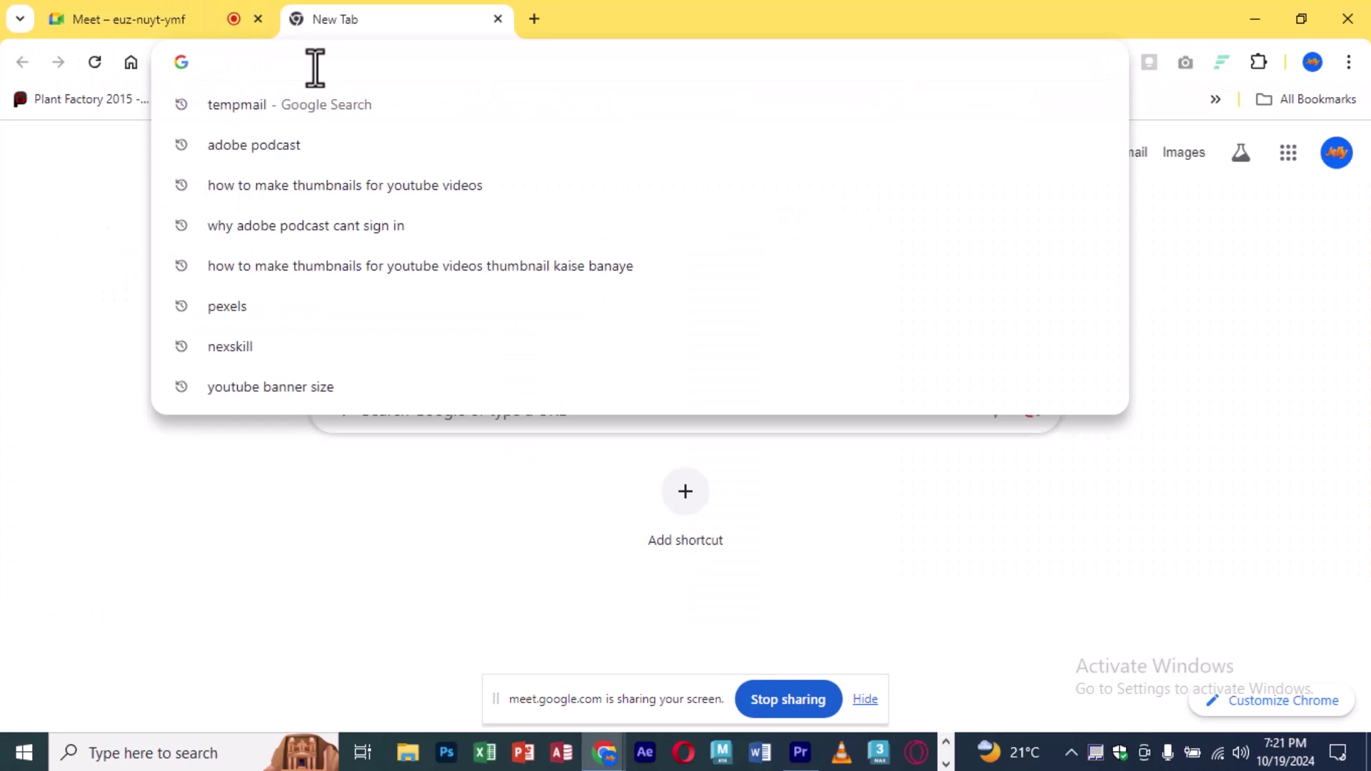
pyautogui.click(505, 19)
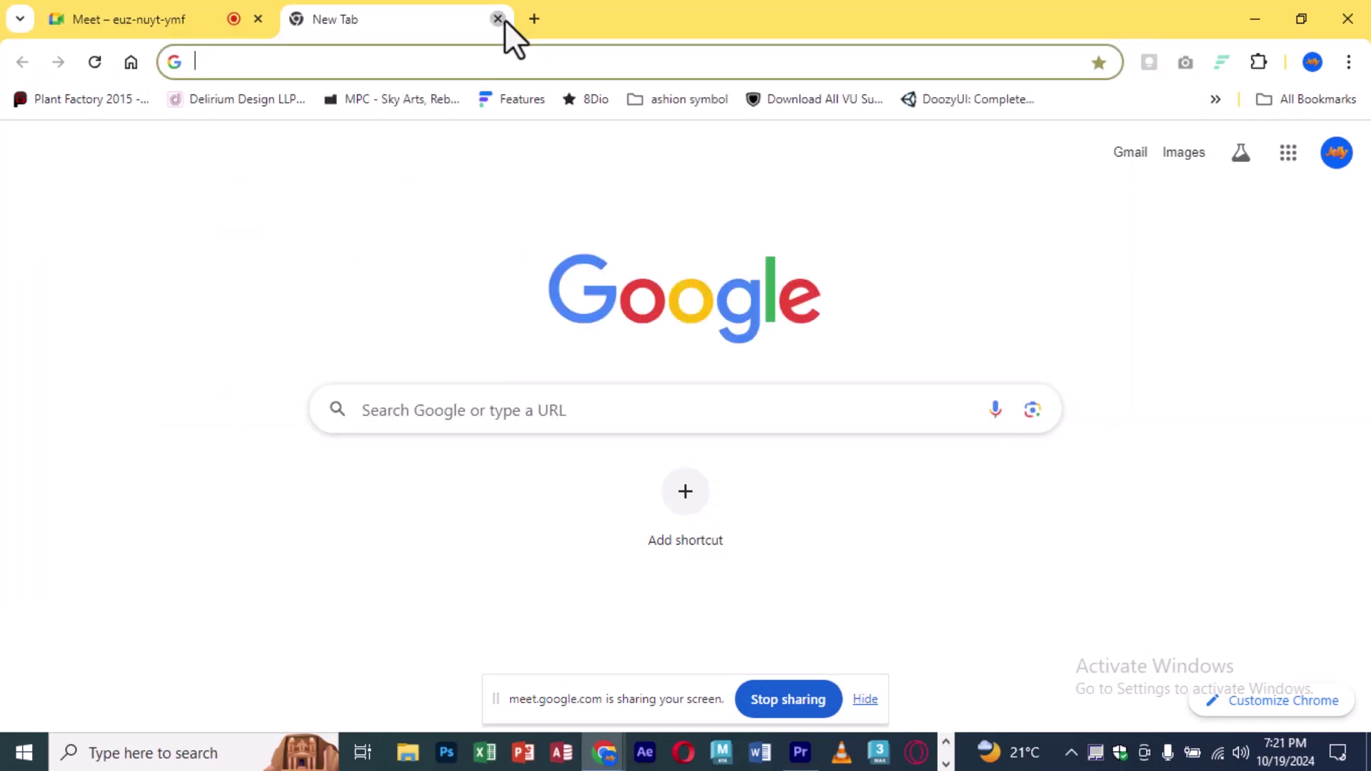
pyautogui.click(504, 20)
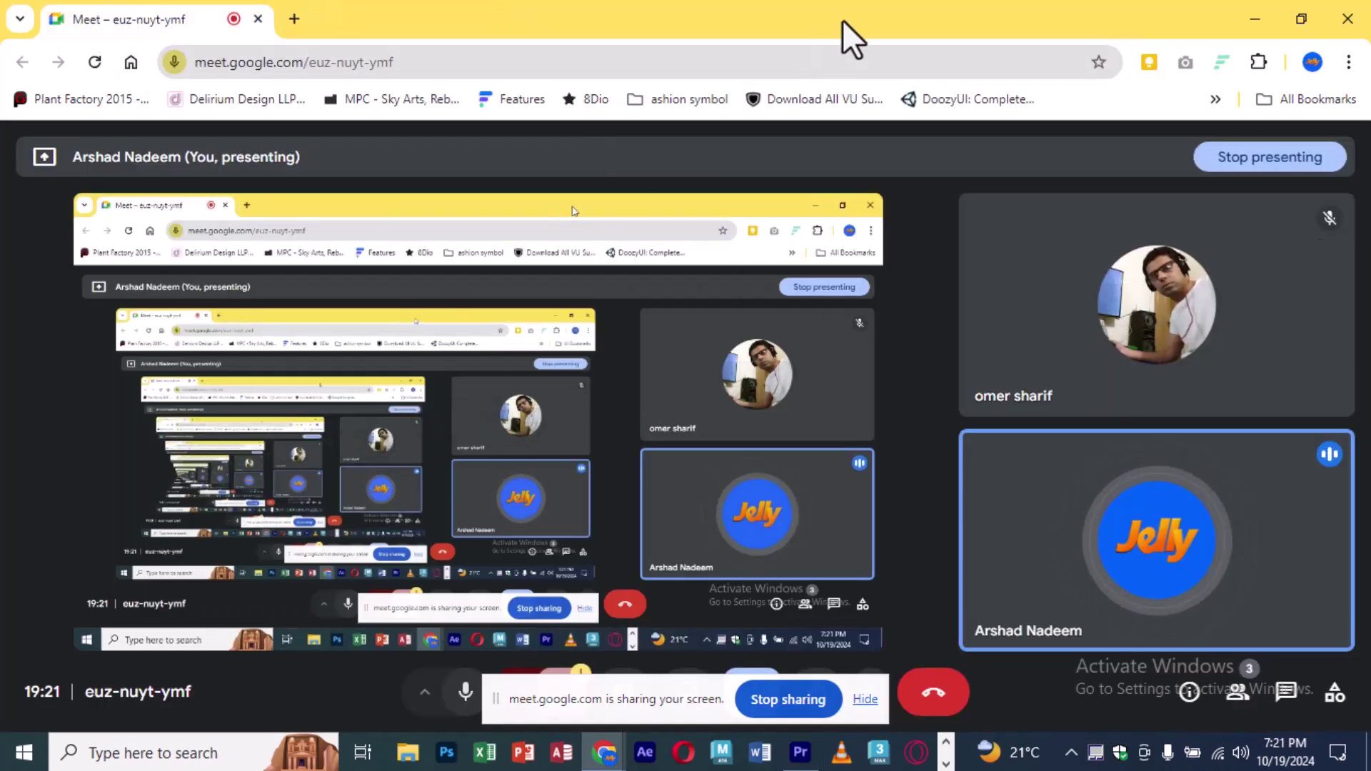
pyautogui.moveTo(842, 19); pyautogui.dragTo(743, 145)
pyautogui.click(1164, 137)
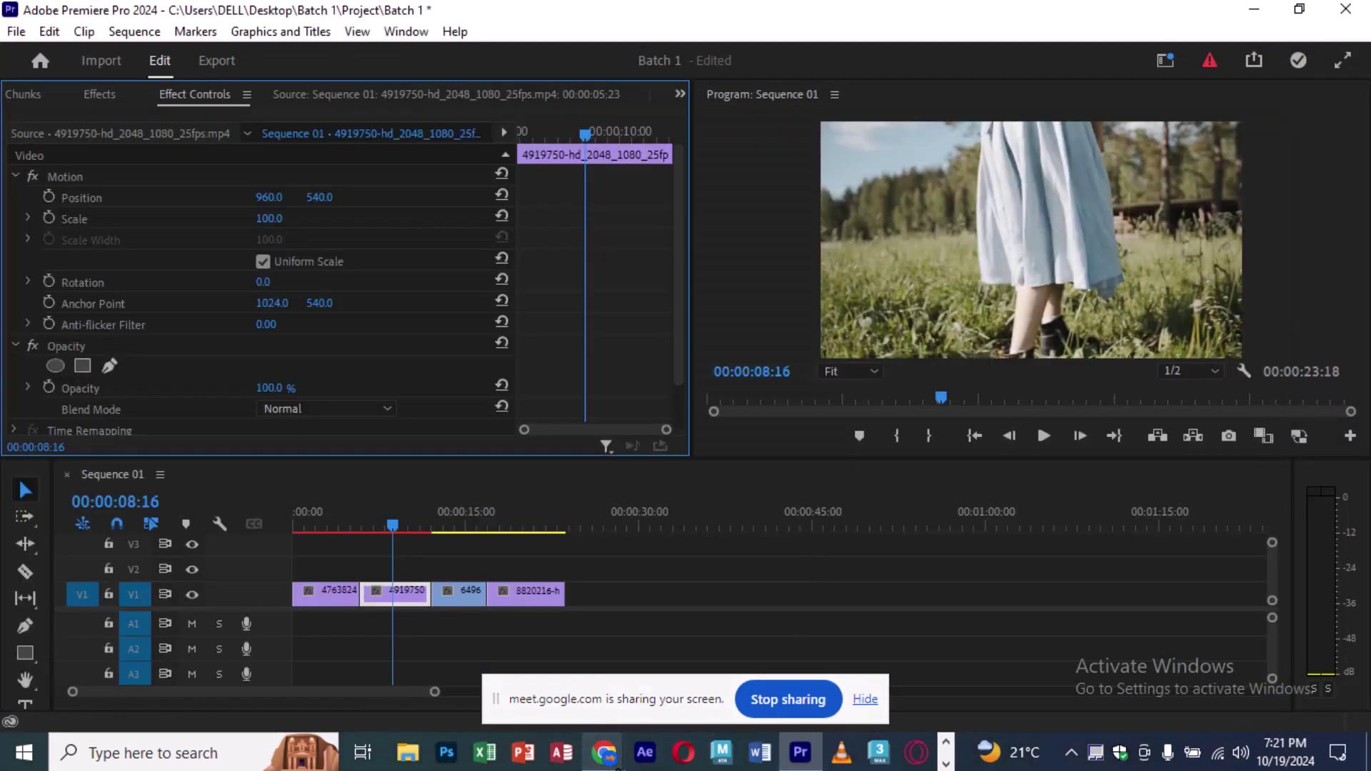
pyautogui.click(946, 763)
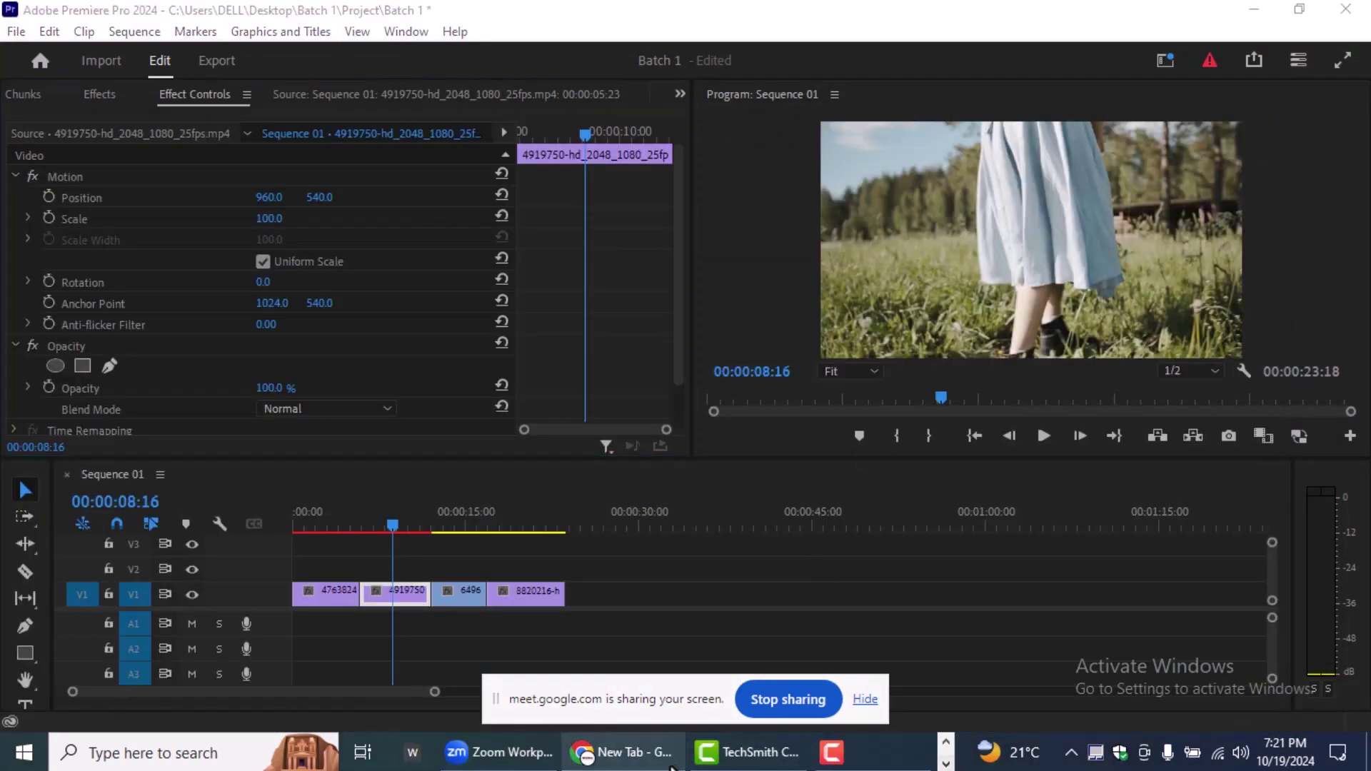
pyautogui.click(670, 763)
# Step: Search Google for 'pexles' and open pexels.com from the results
pyautogui.click(383, 55)
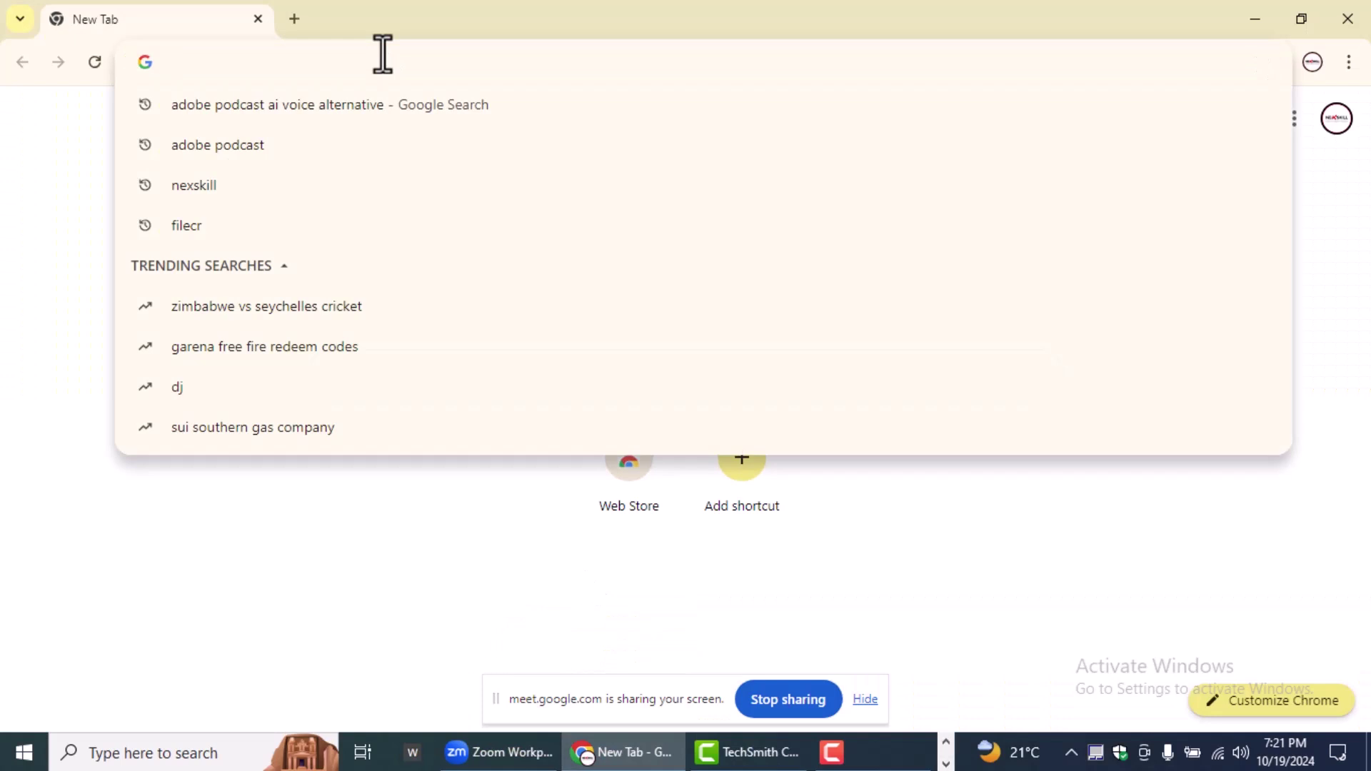
pyautogui.write('pexles')
pyautogui.press('Return')
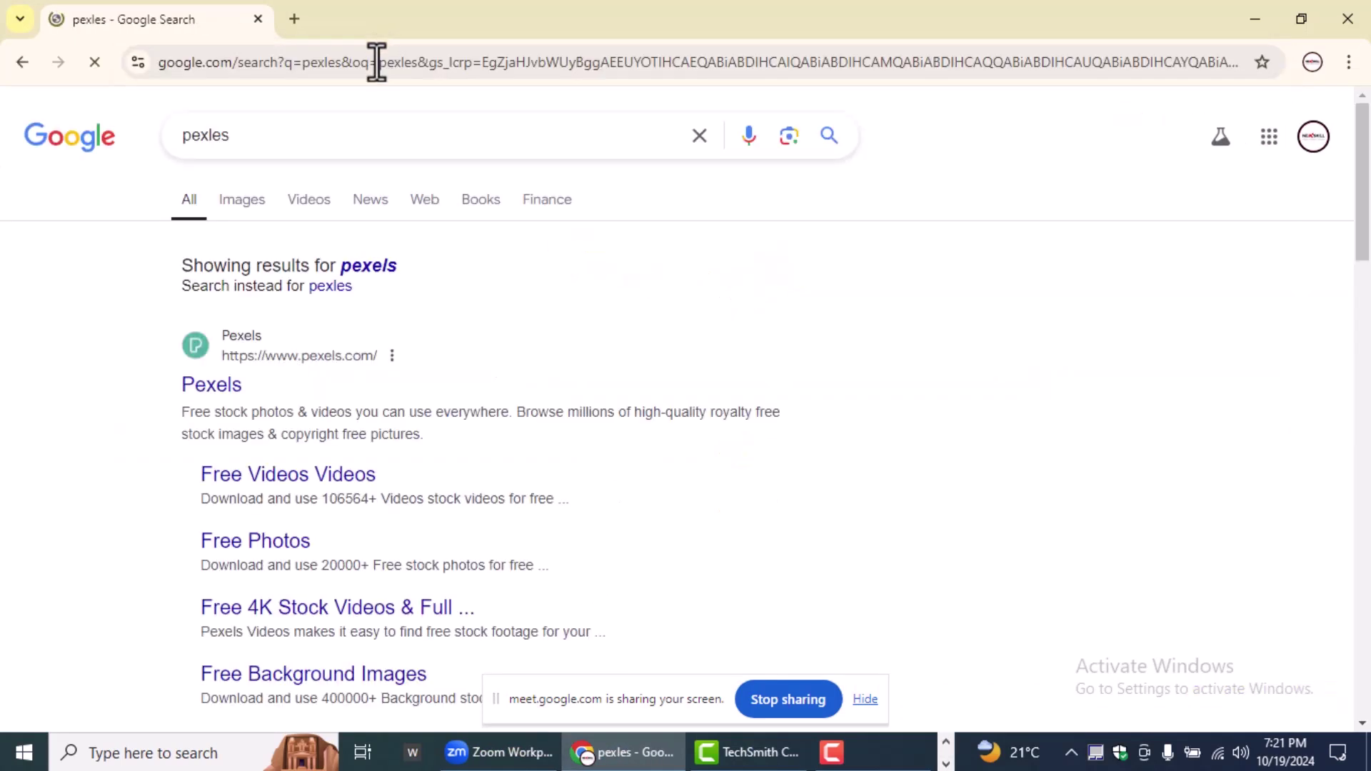
pyautogui.click(211, 390)
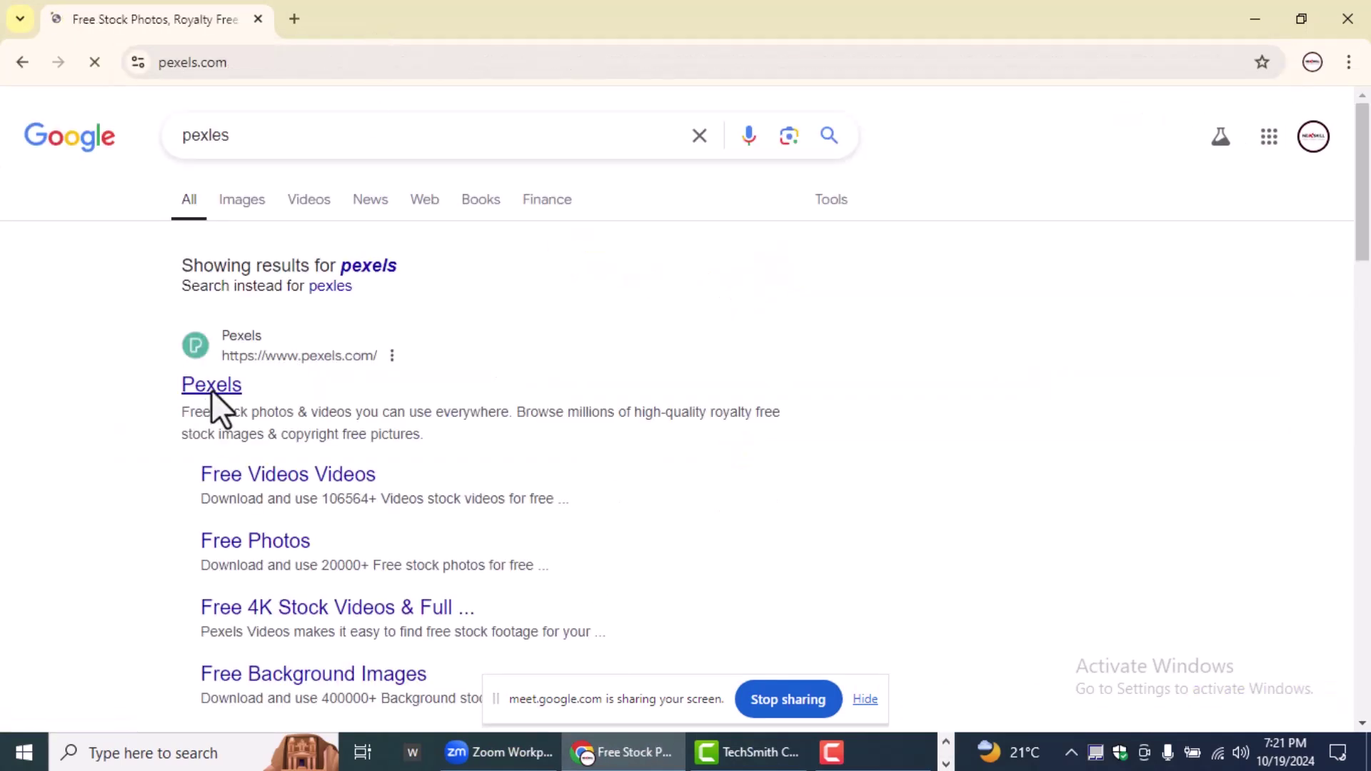
# Step: Switch the Pexels search to Videos and search for flowers
pyautogui.click(469, 422)
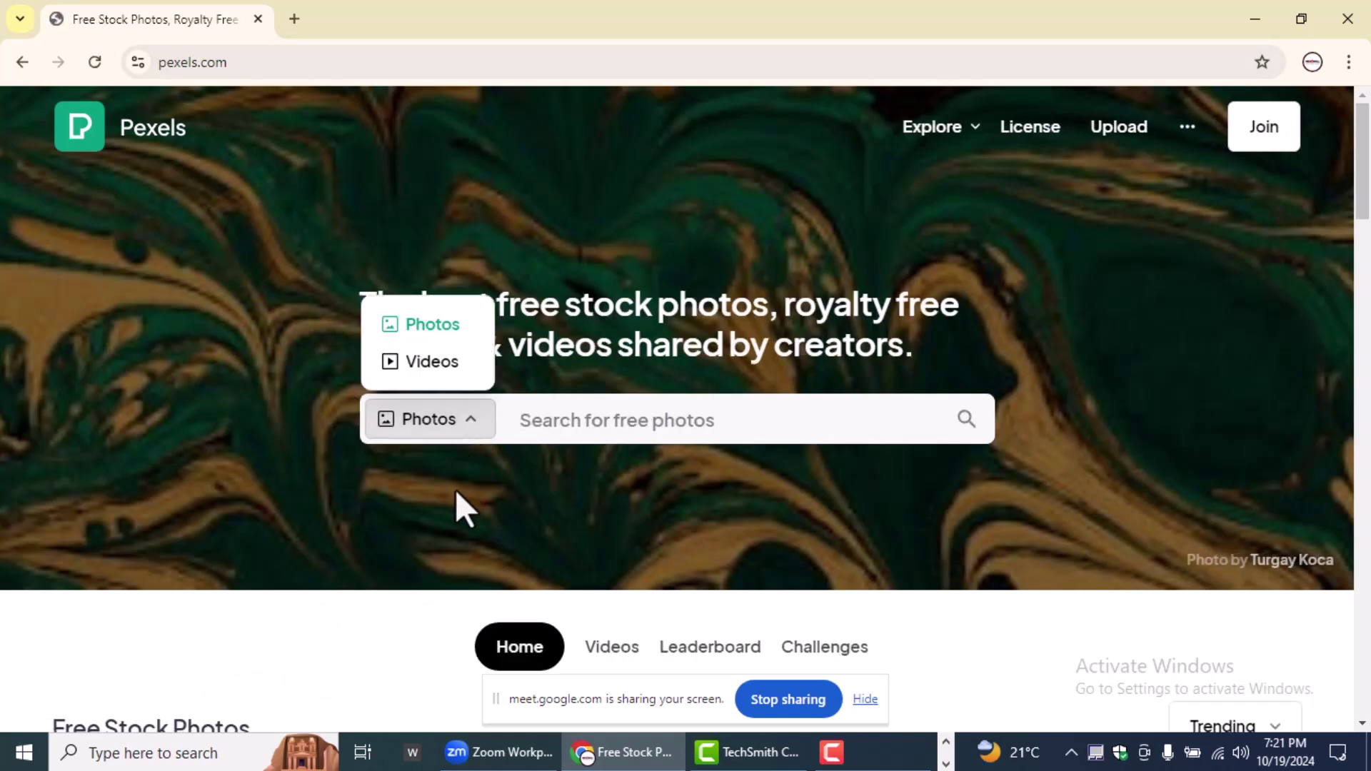
pyautogui.click(441, 353)
pyautogui.click(457, 442)
pyautogui.click(457, 436)
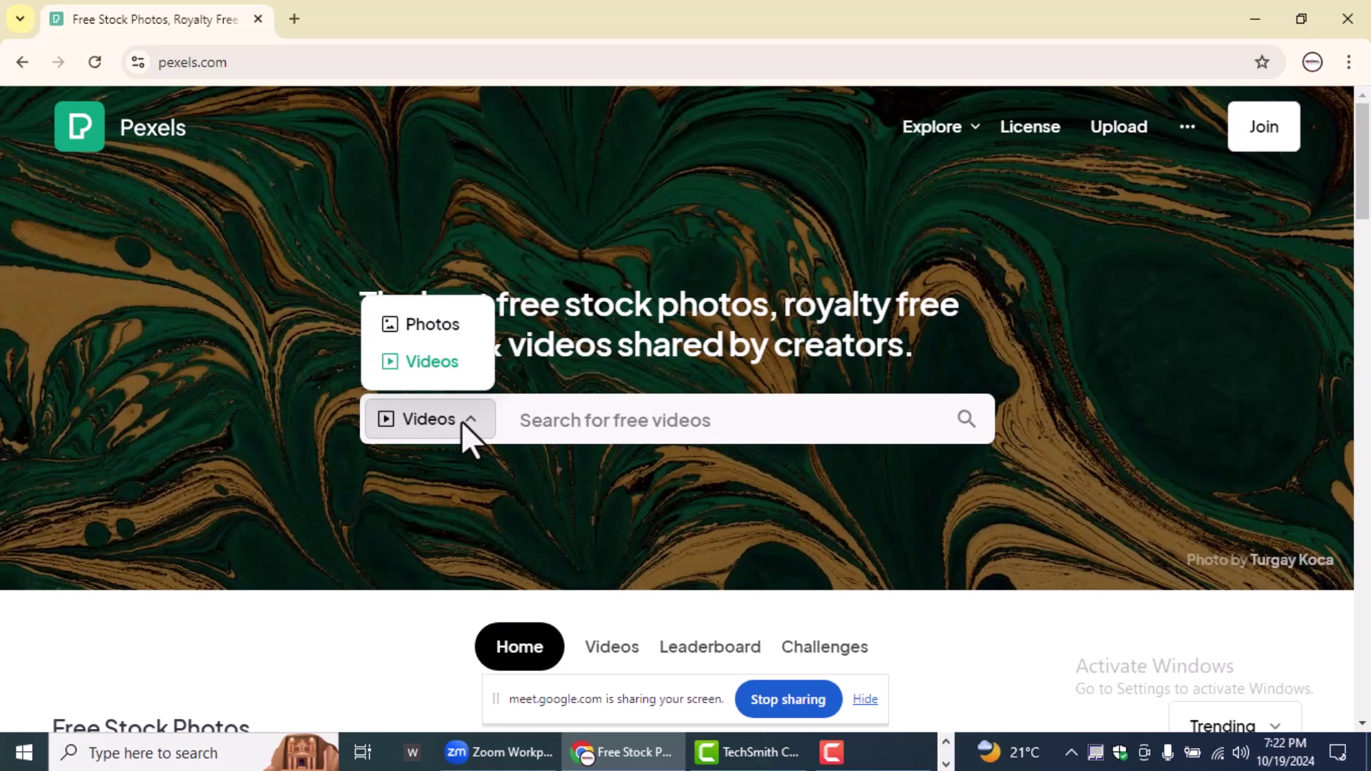
pyautogui.click(569, 420)
pyautogui.scroll(-3, 570, 421)
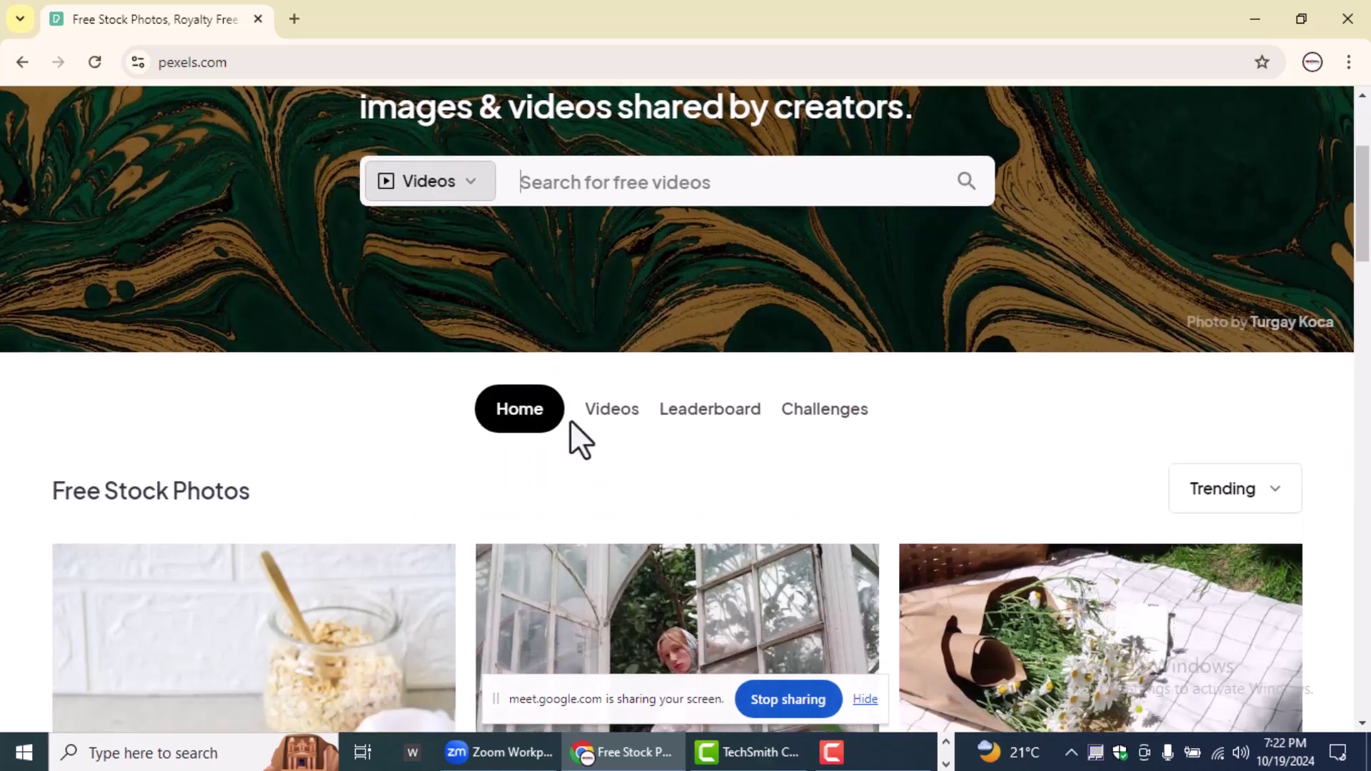
pyautogui.scroll(-5, 570, 428)
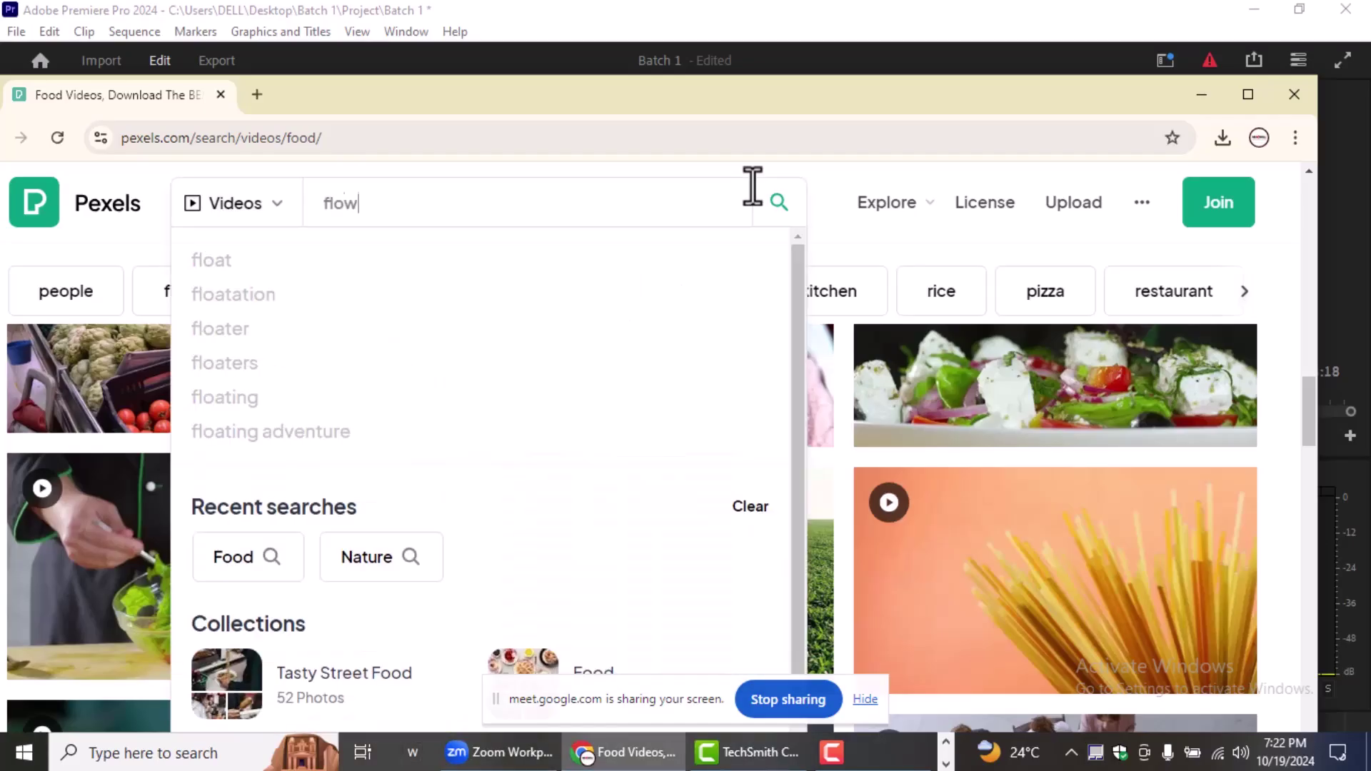
pyautogui.write('ers')
pyautogui.press('Return')
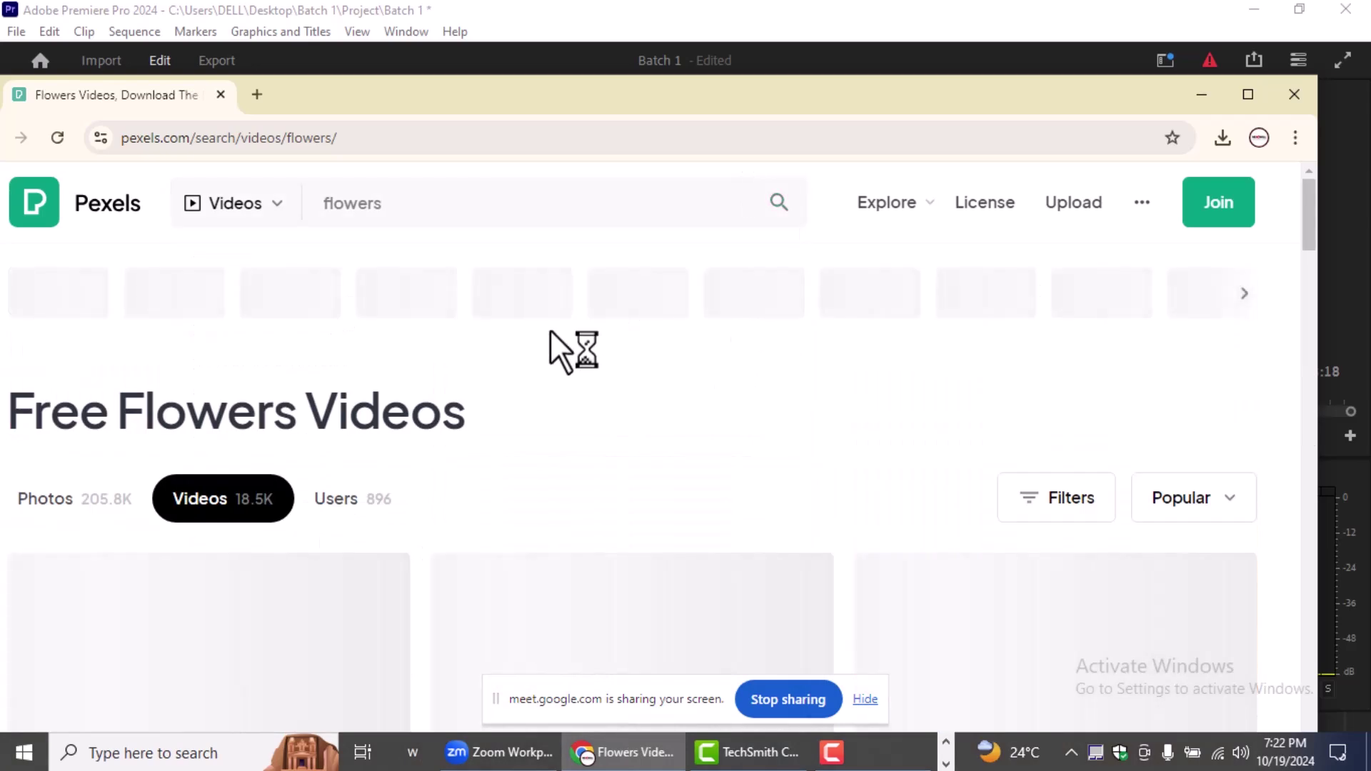
# Step: Download the white blossom video 8055212 from the results and show it in its folder
pyautogui.scroll(-3, 550, 330)
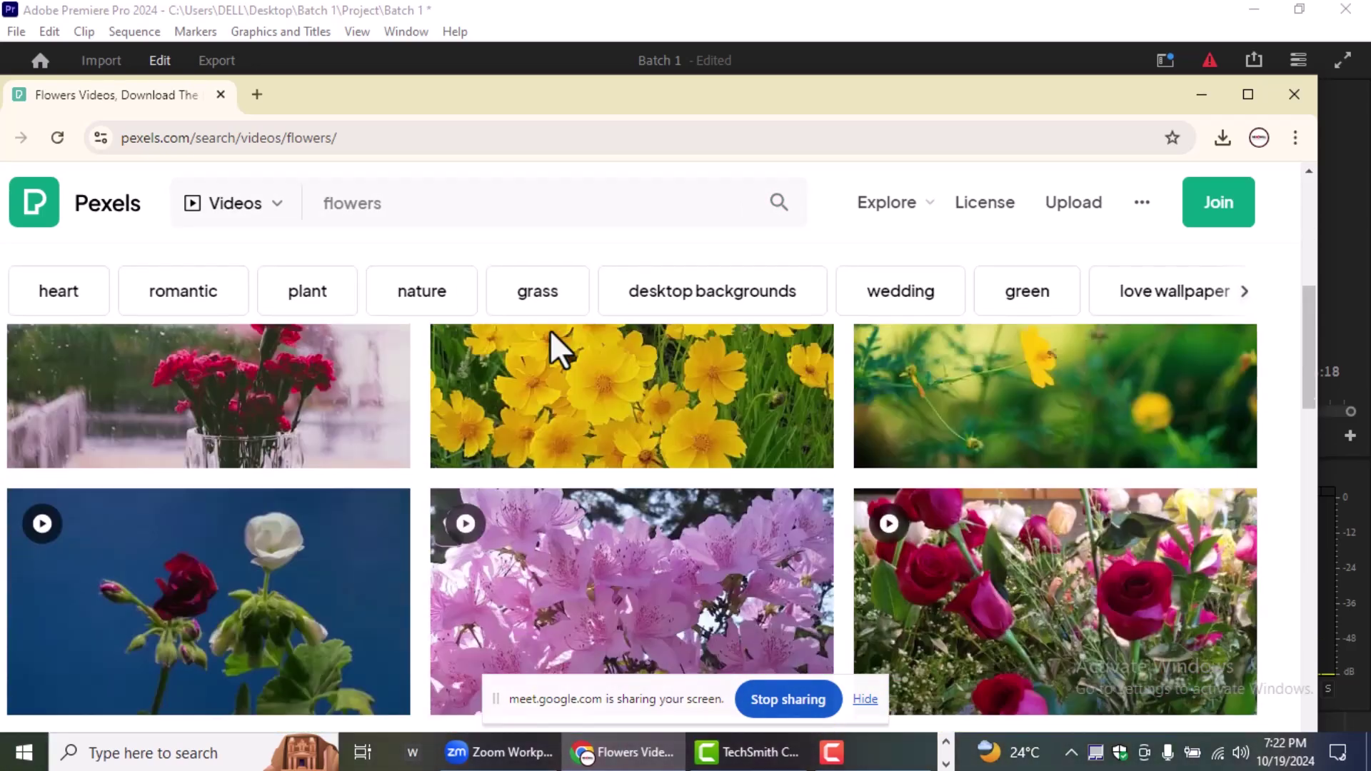
pyautogui.scroll(-5, 550, 330)
pyautogui.scroll(-5, 550, 330)
pyautogui.scroll(-5, 550, 330)
pyautogui.scroll(-5, 550, 330)
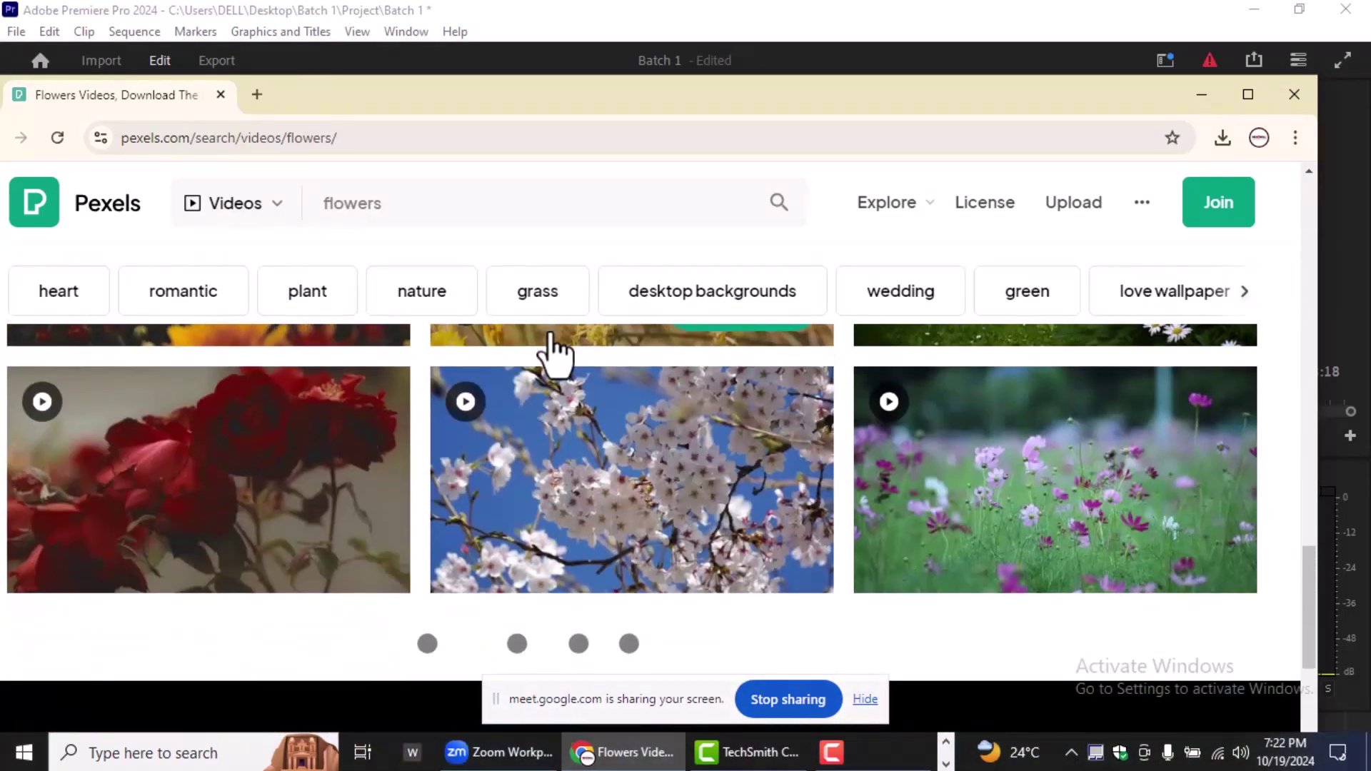
pyautogui.scroll(-5, 550, 352)
pyautogui.scroll(-5, 551, 352)
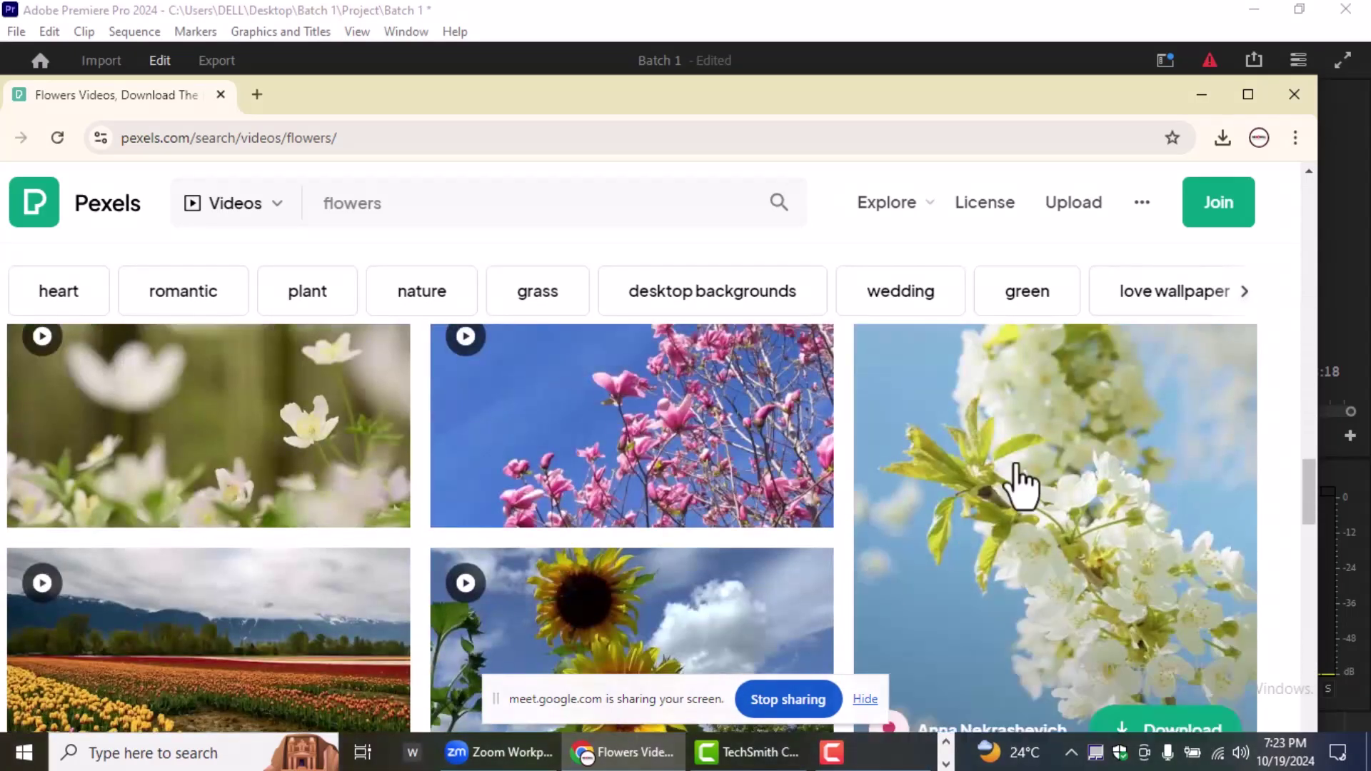
pyautogui.scroll(-3, 1064, 504)
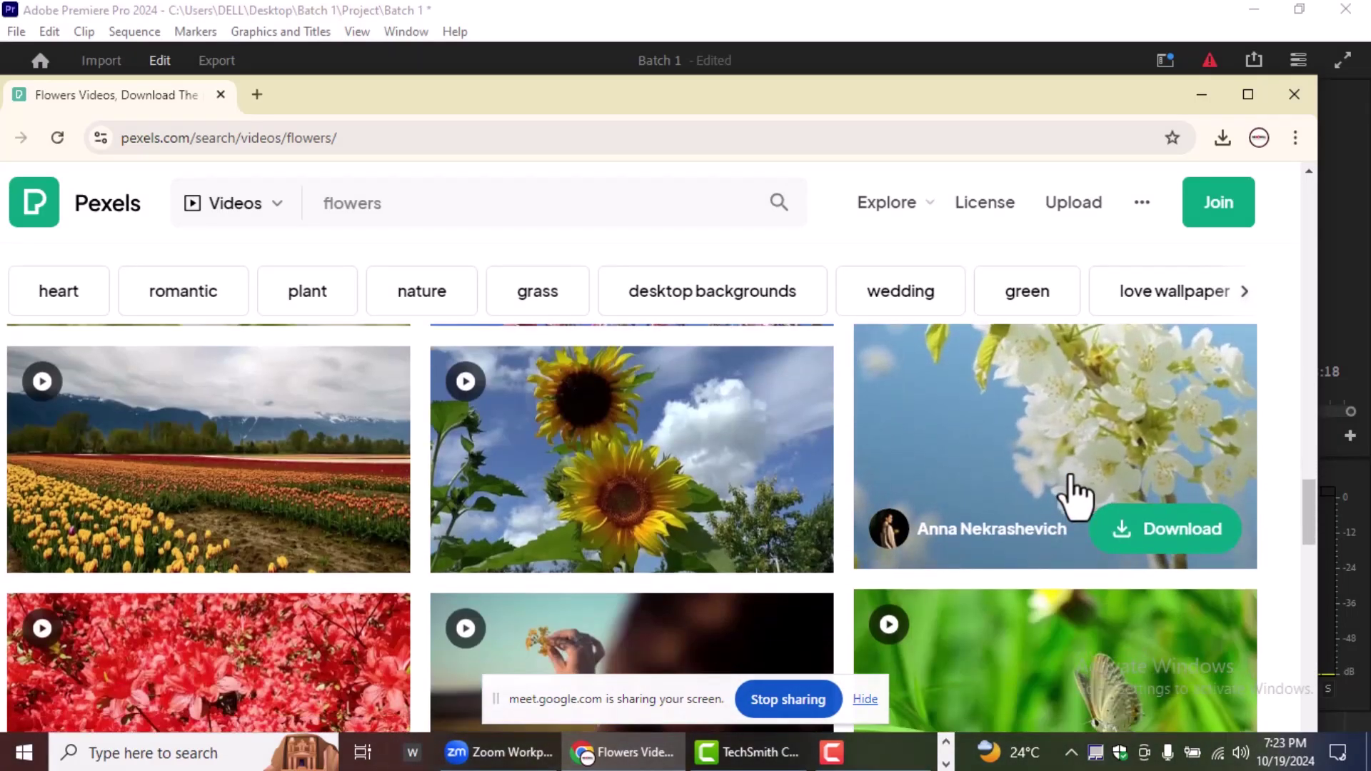
pyautogui.click(1160, 537)
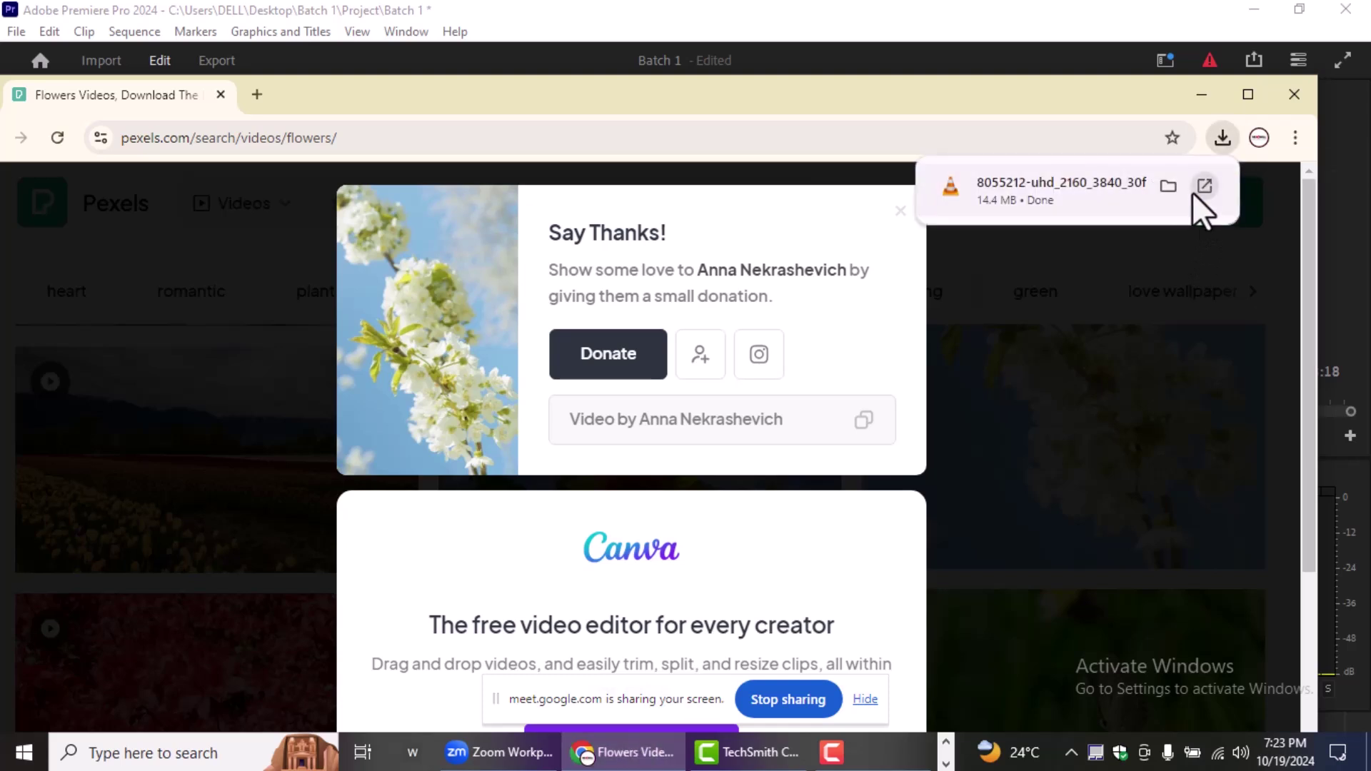
pyautogui.click(1167, 186)
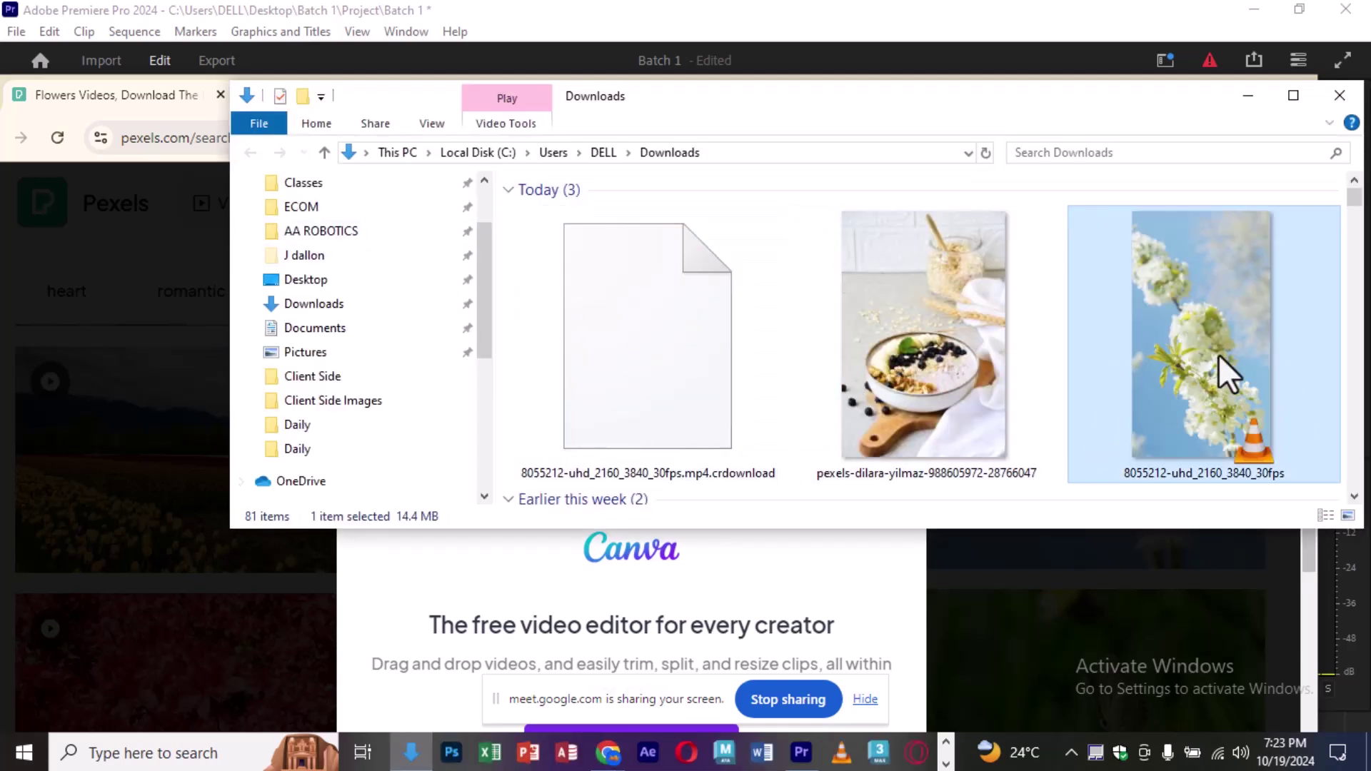
# Step: Move 8055212-uhd_2160_3840_30fps from Downloads into Desktop > Batch 1 > Chunks
pyautogui.hotkey('ctrl', 'x')
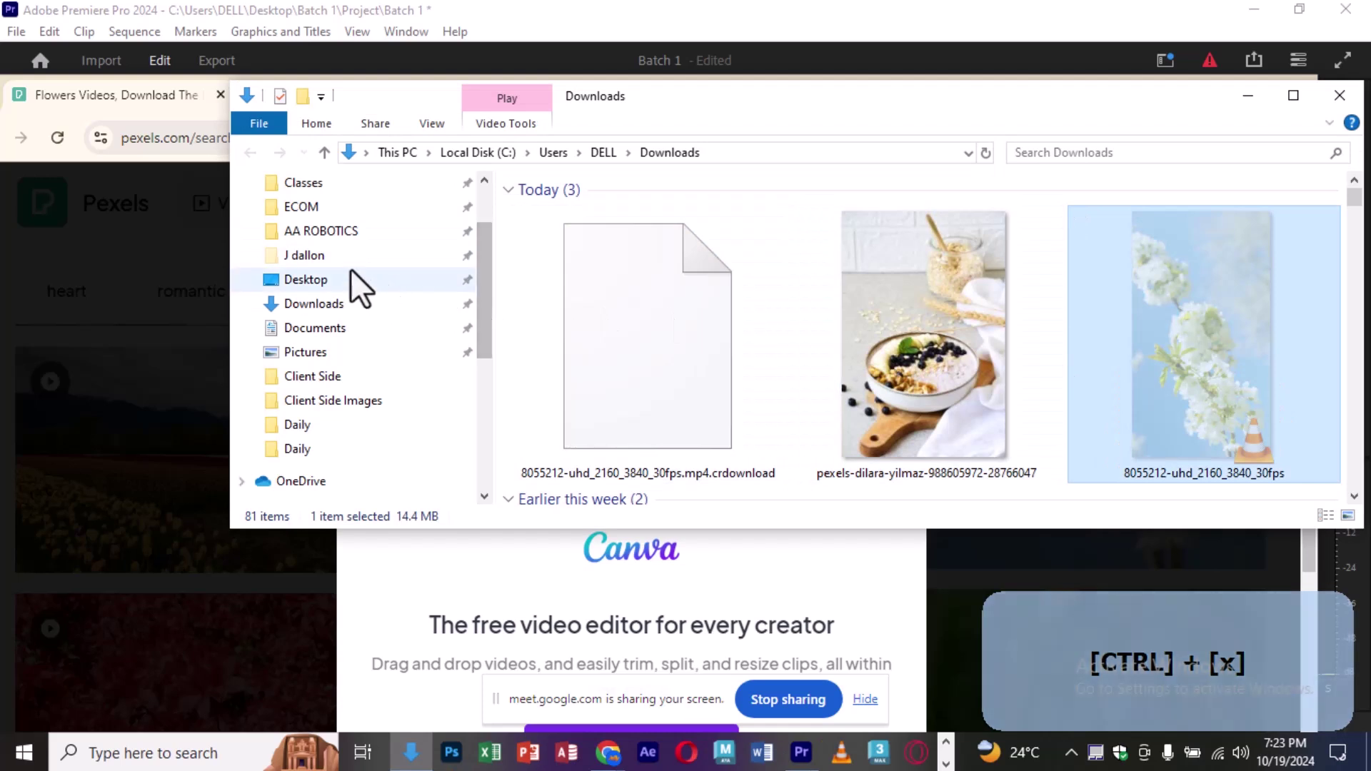
pyautogui.click(341, 280)
pyautogui.doubleClick(711, 243)
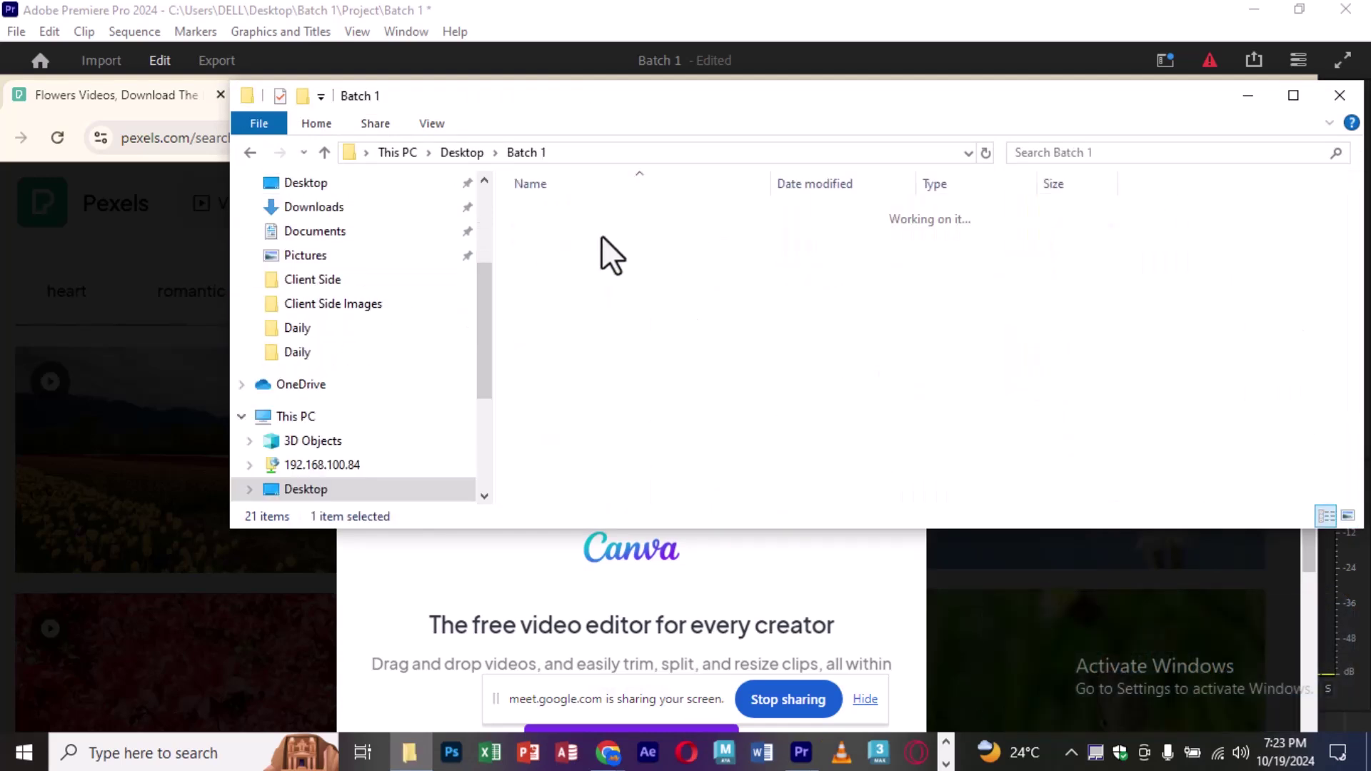
pyautogui.click(556, 215)
pyautogui.doubleClick(553, 216)
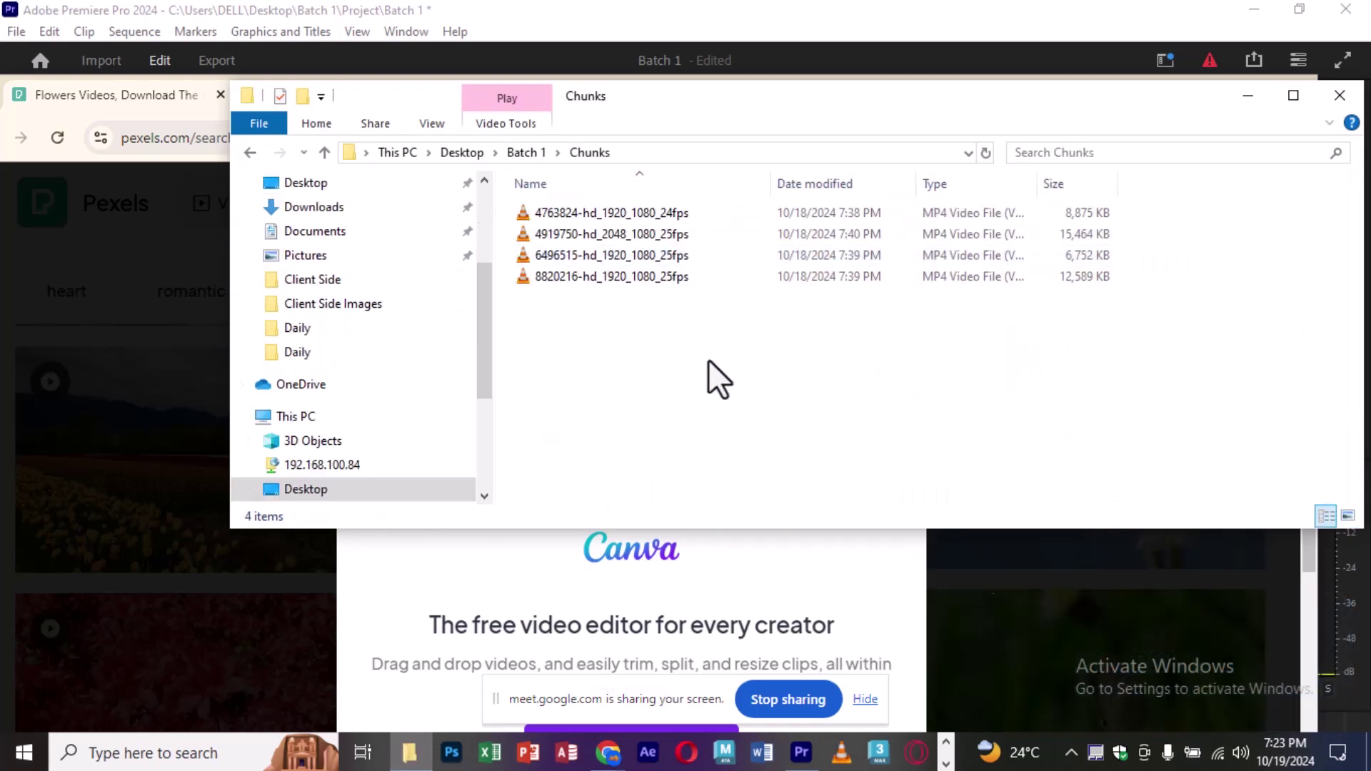
pyautogui.hotkey('ctrl', 'v')
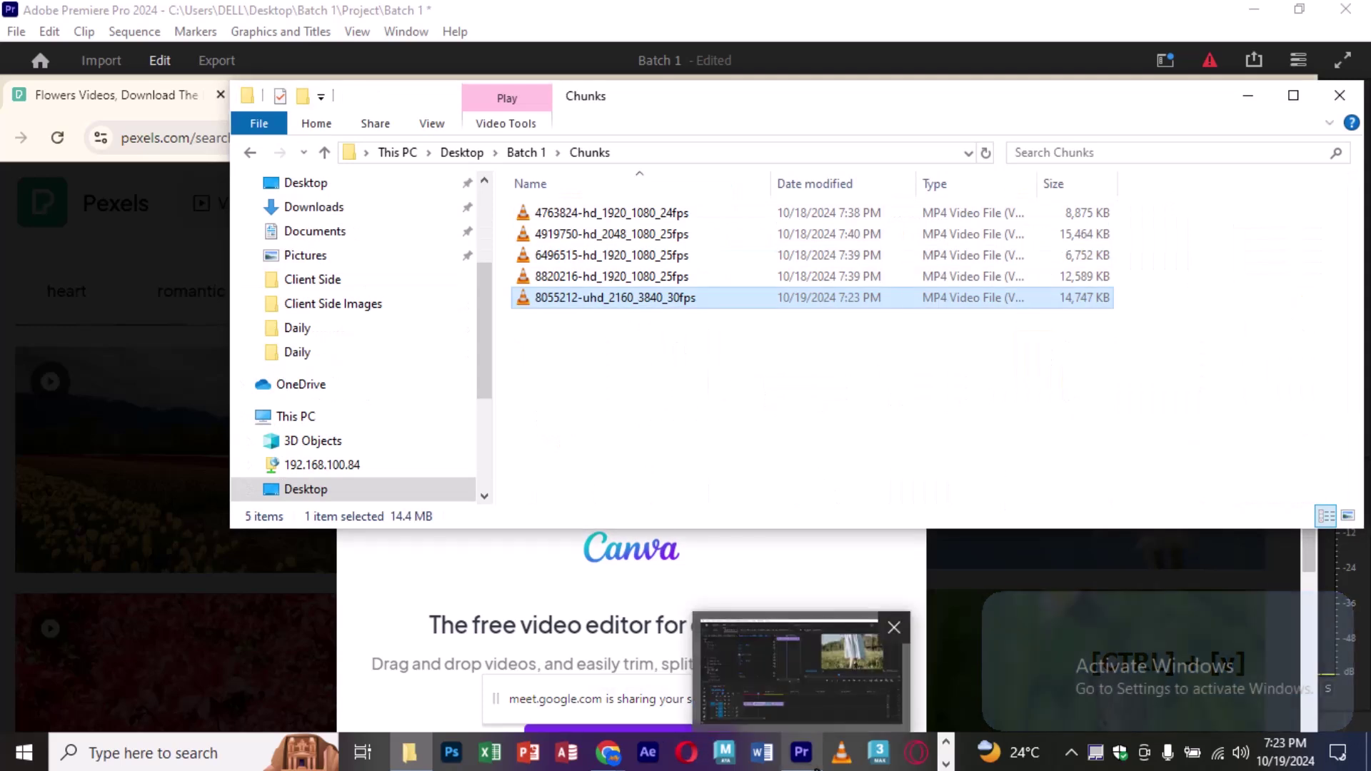
pyautogui.click(802, 753)
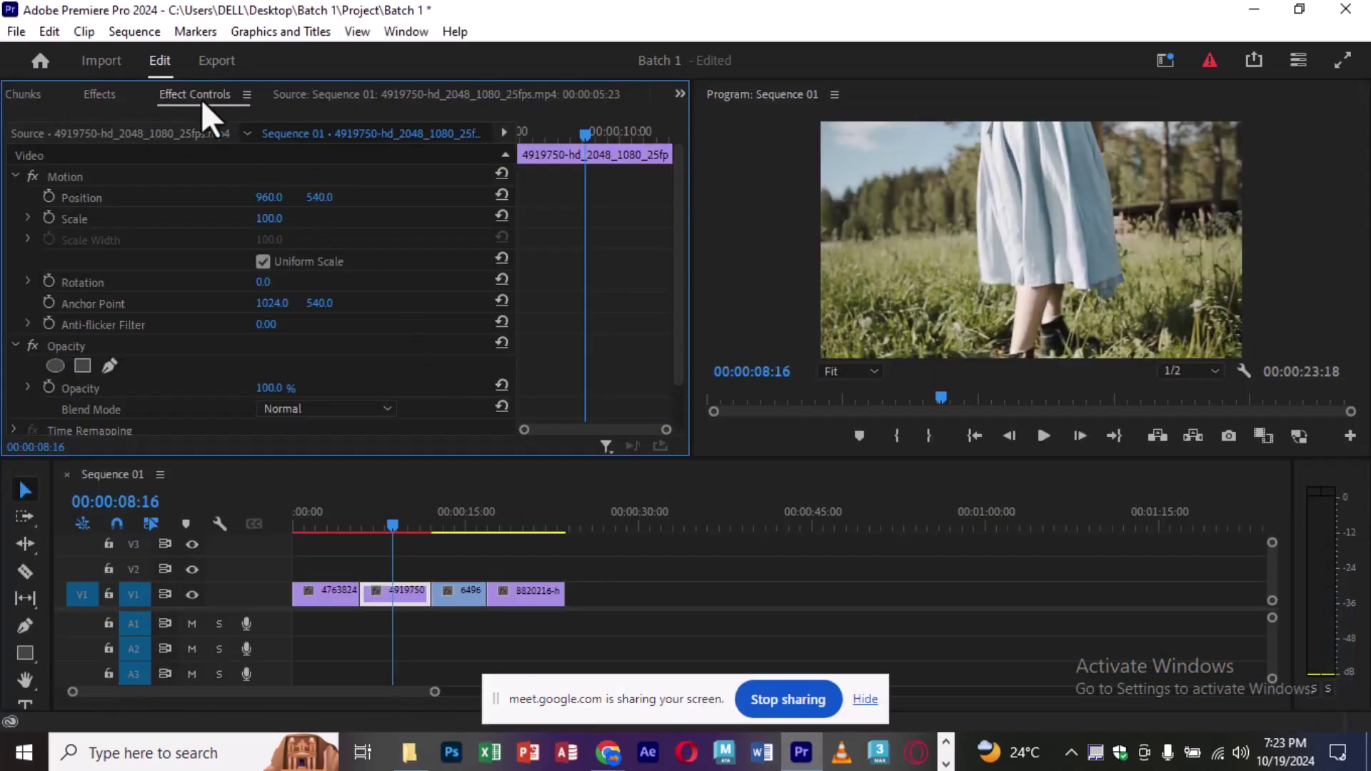
# Step: Open the Chunks bin, cancel a first import attempt, and save the project
pyautogui.click(11, 97)
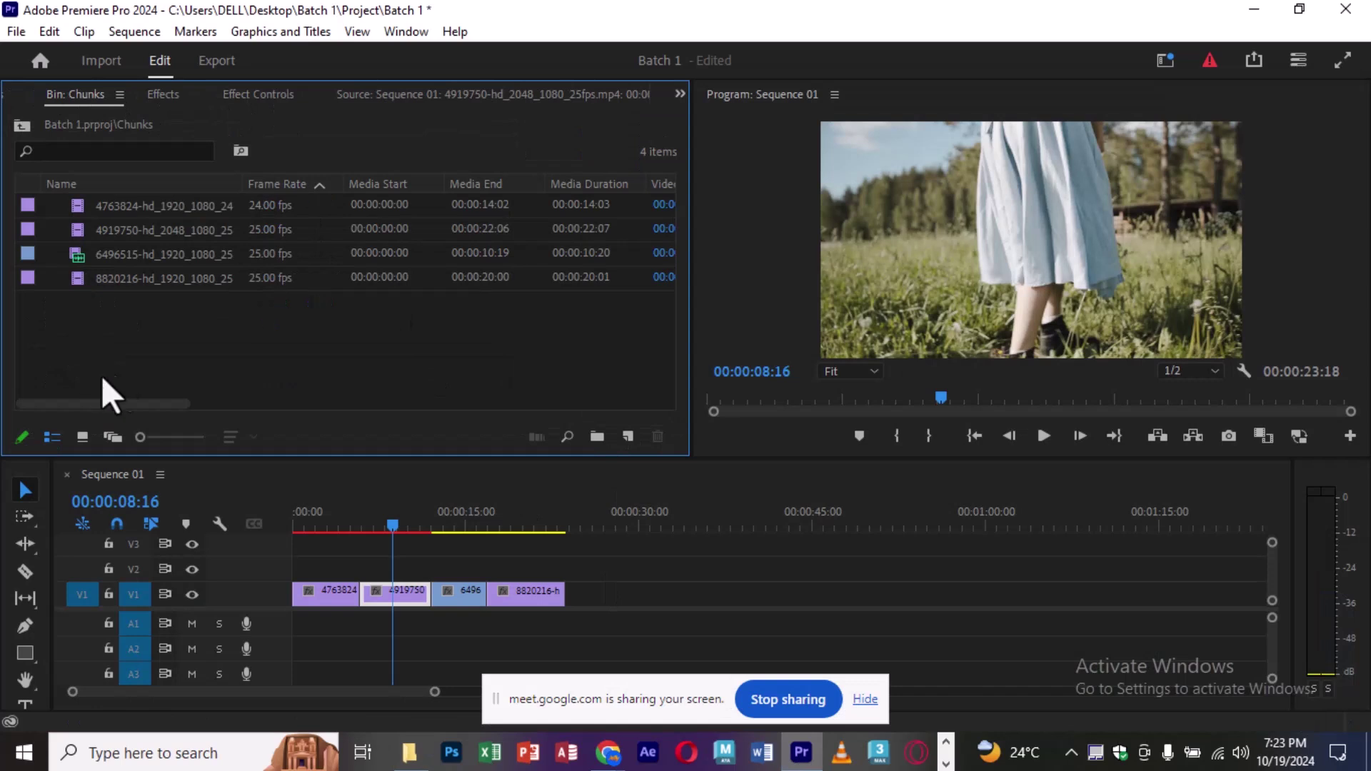
pyautogui.doubleClick(102, 378)
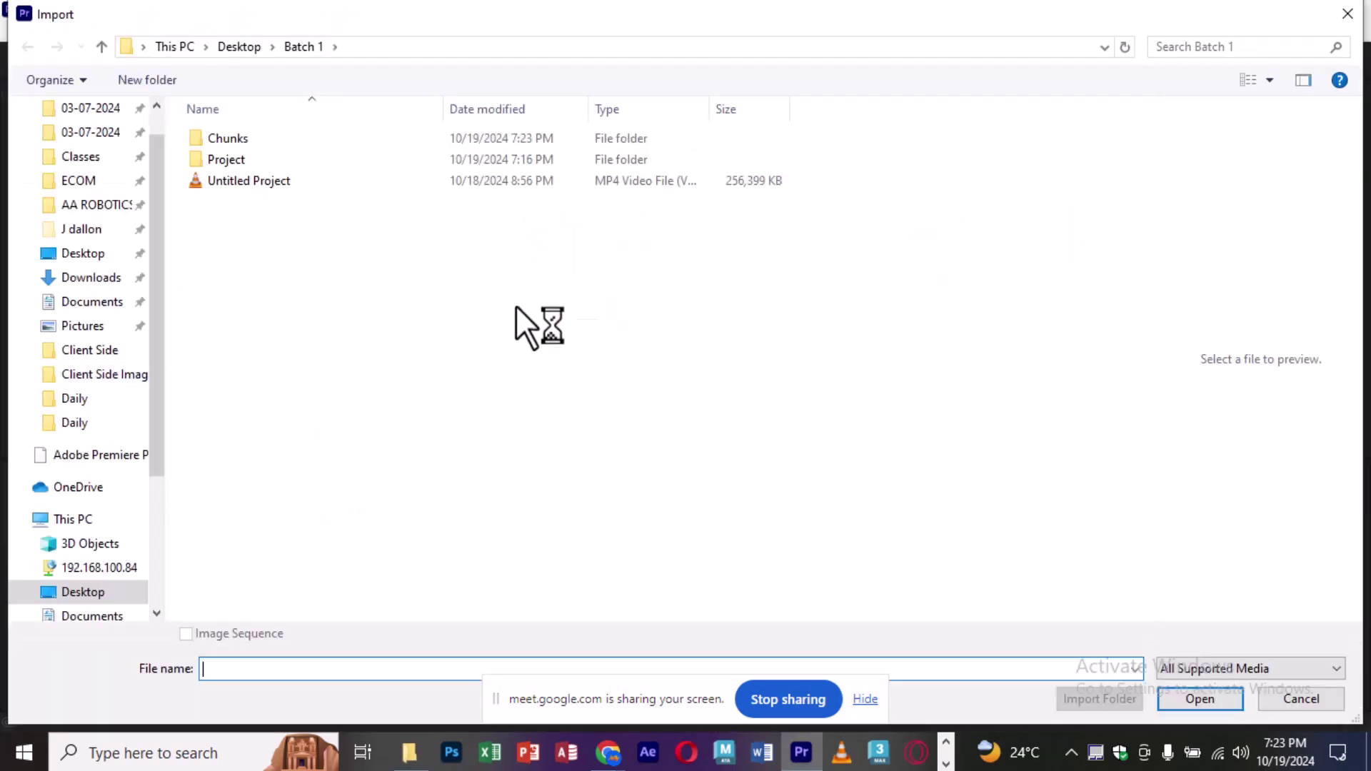
pyautogui.click(1298, 698)
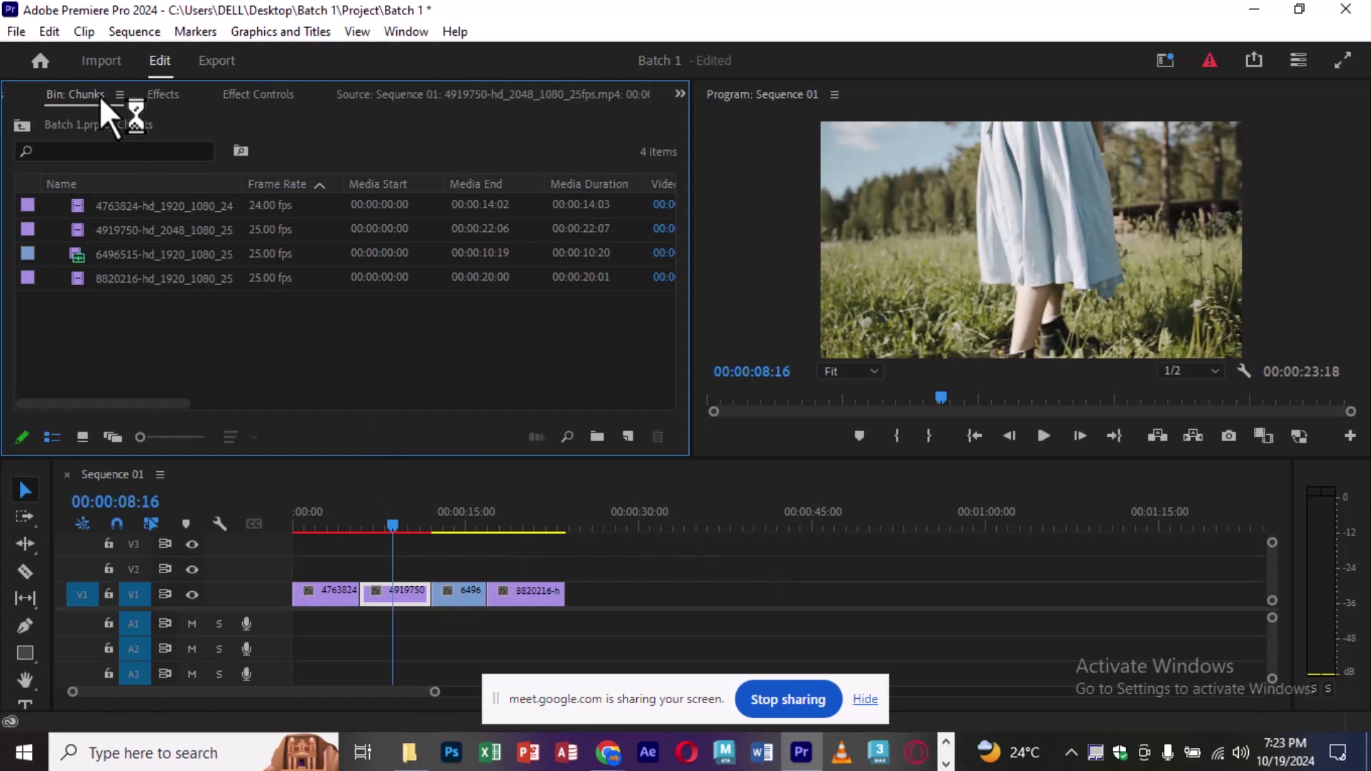
pyautogui.click(18, 33)
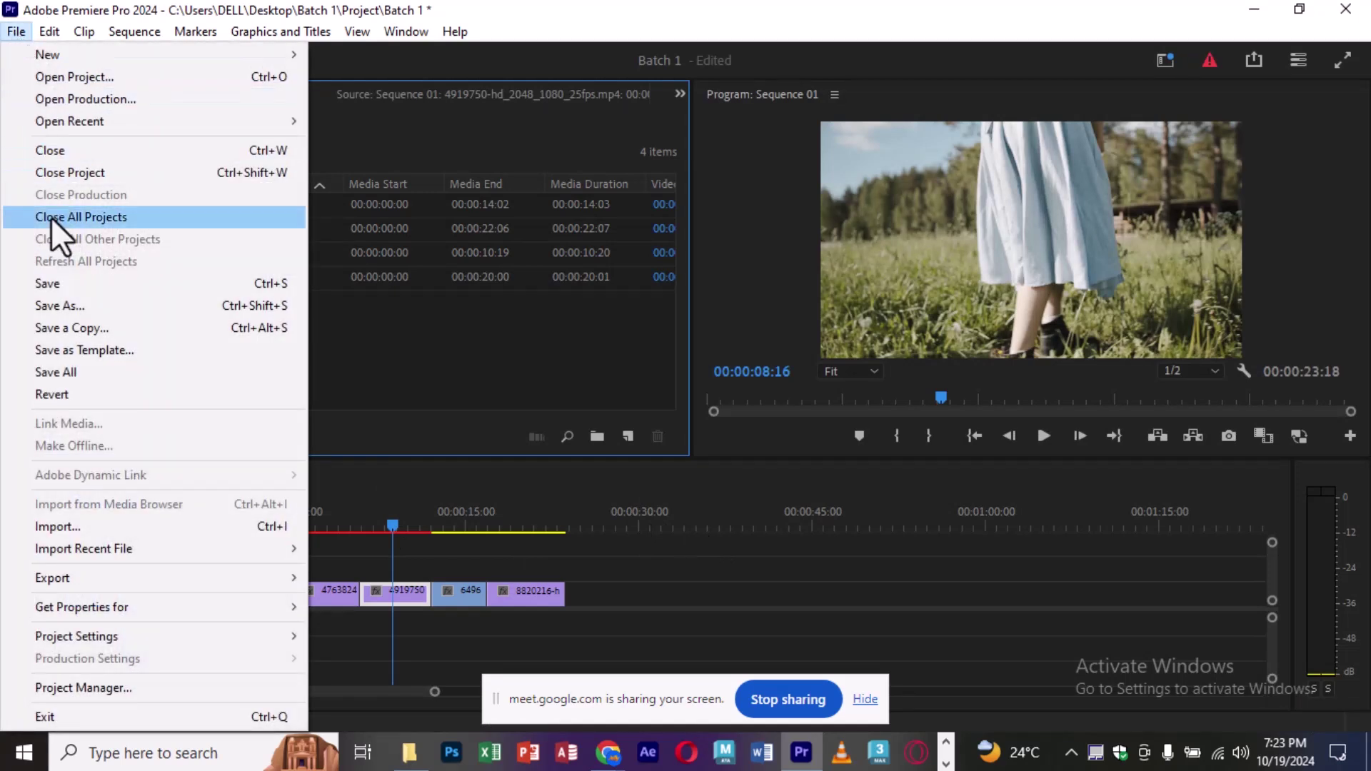
pyautogui.click(62, 279)
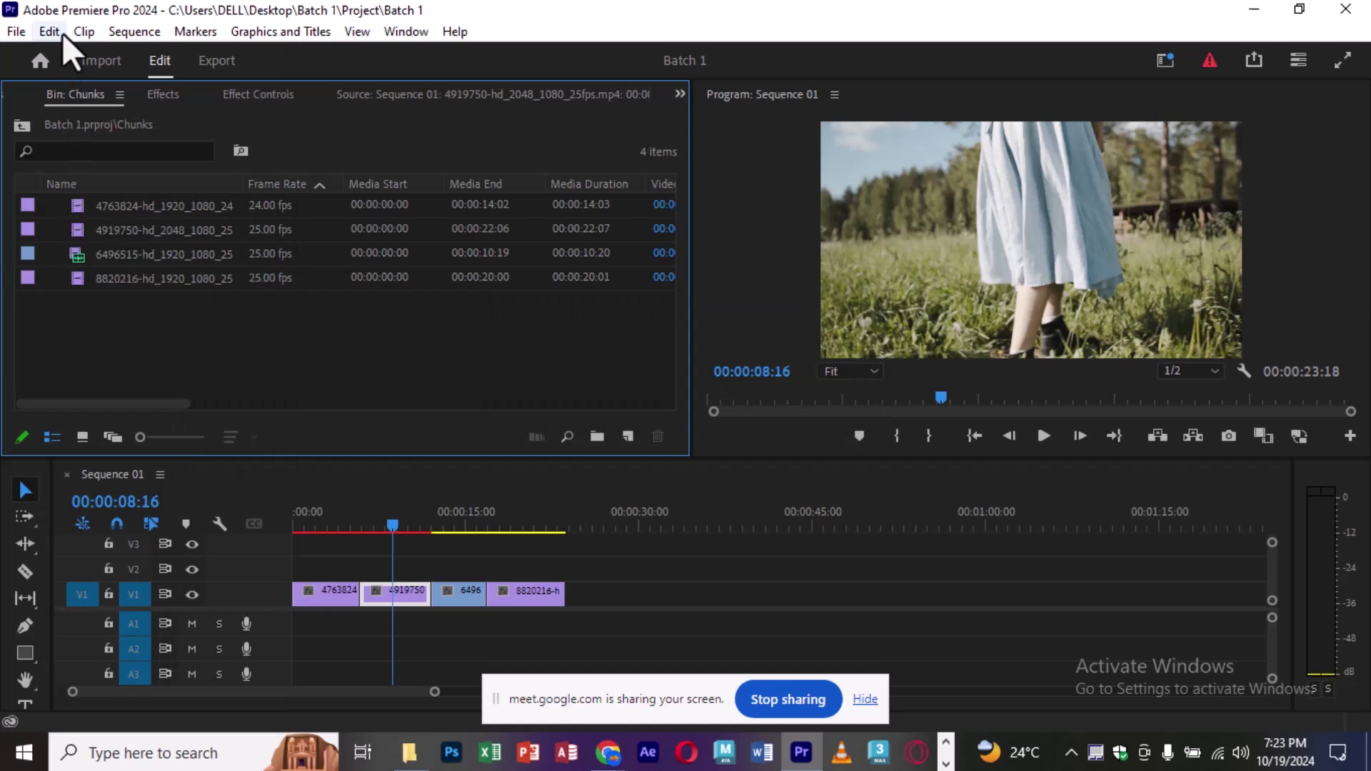
# Step: Import the 8055212 mp4 from Chunks and drop it on V1 after the existing clips
pyautogui.doubleClick(178, 347)
pyautogui.click(224, 146)
pyautogui.doubleClick(224, 148)
pyautogui.doubleClick(578, 196)
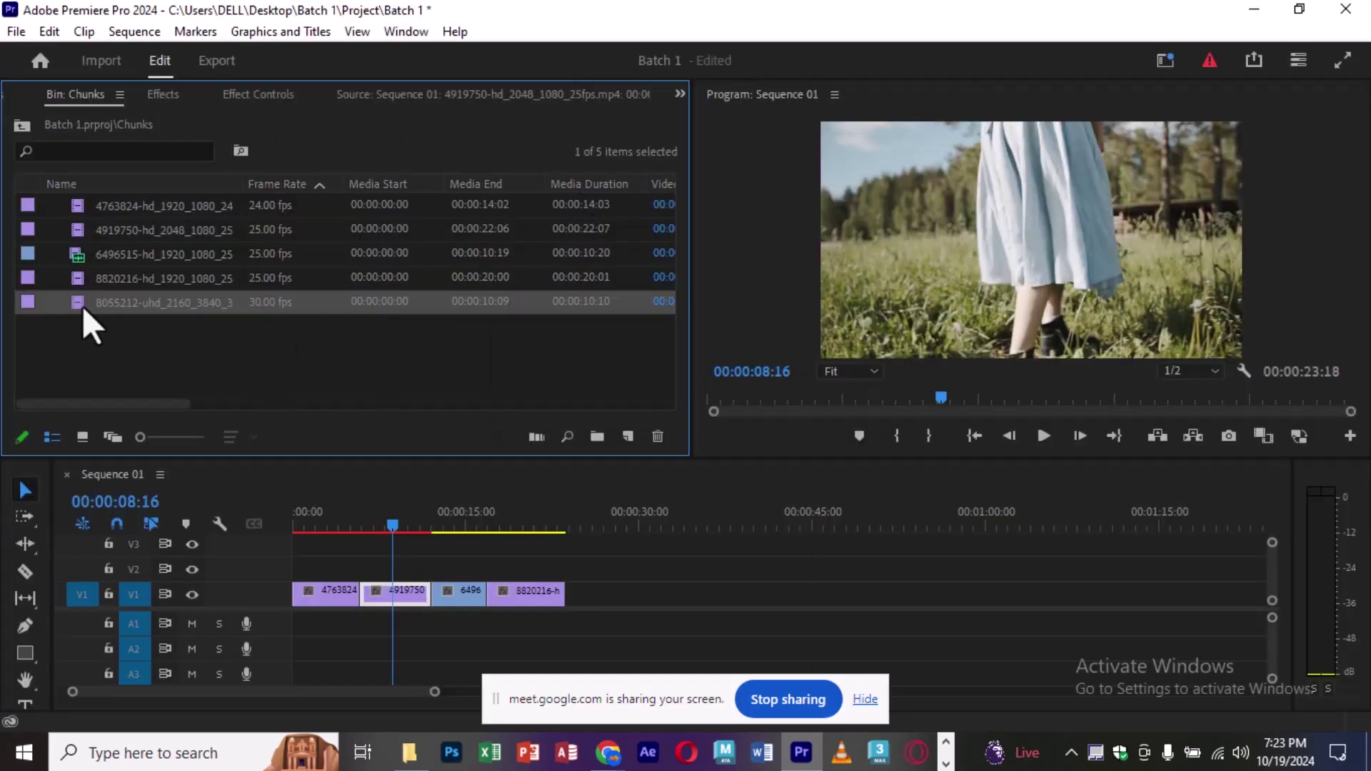
pyautogui.moveTo(83, 305); pyautogui.dragTo(592, 593)
pyautogui.click(647, 520)
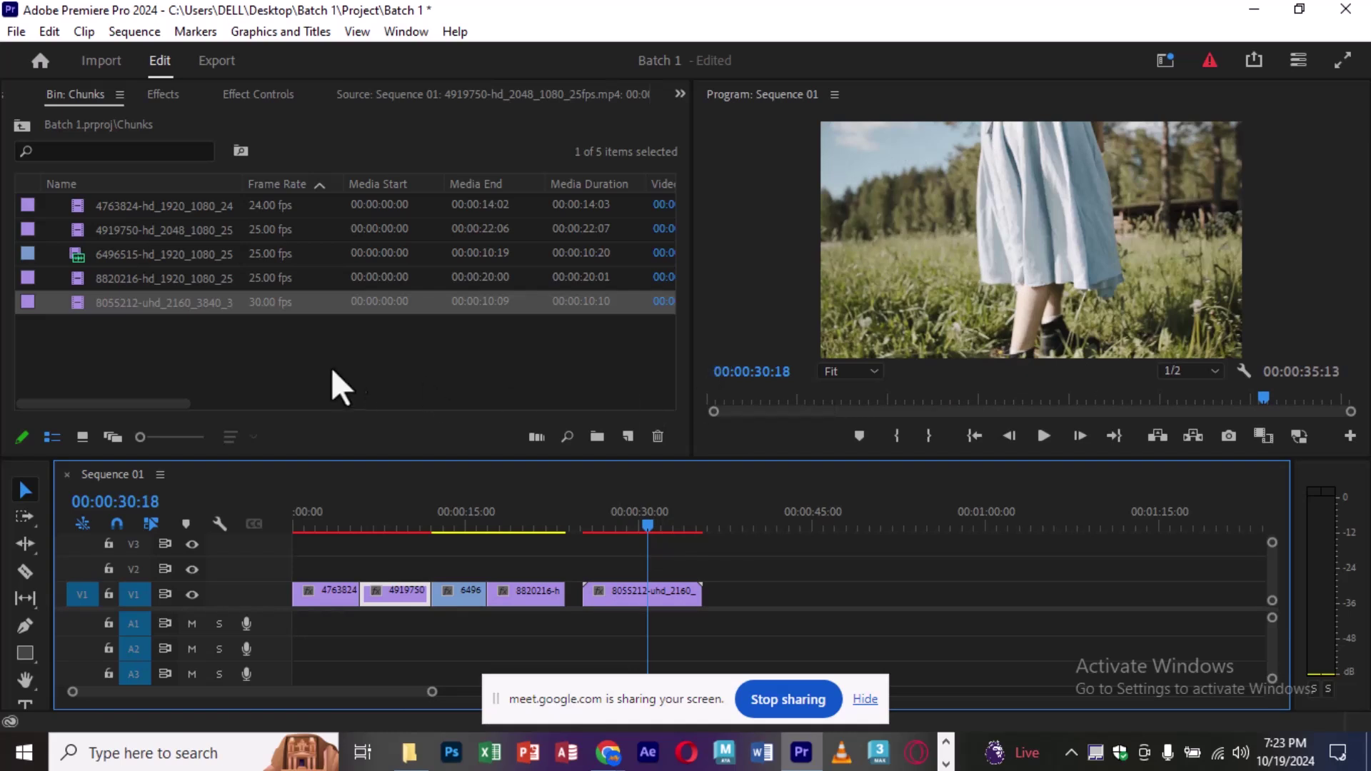
pyautogui.click(221, 340)
pyautogui.click(138, 303)
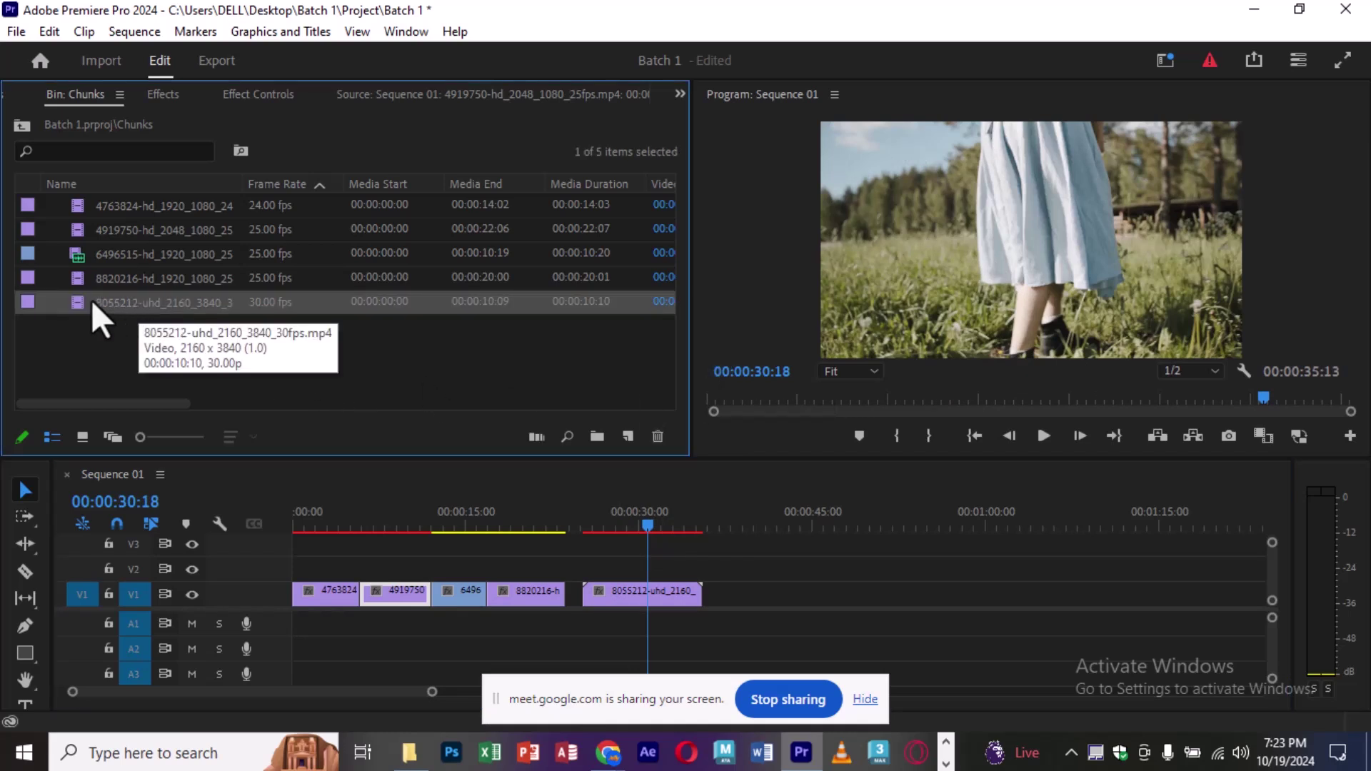
# Step: Preview blossom clip 8055212, then select it on V1 with the playhead at 00:00:30:05
pyautogui.doubleClick(80, 299)
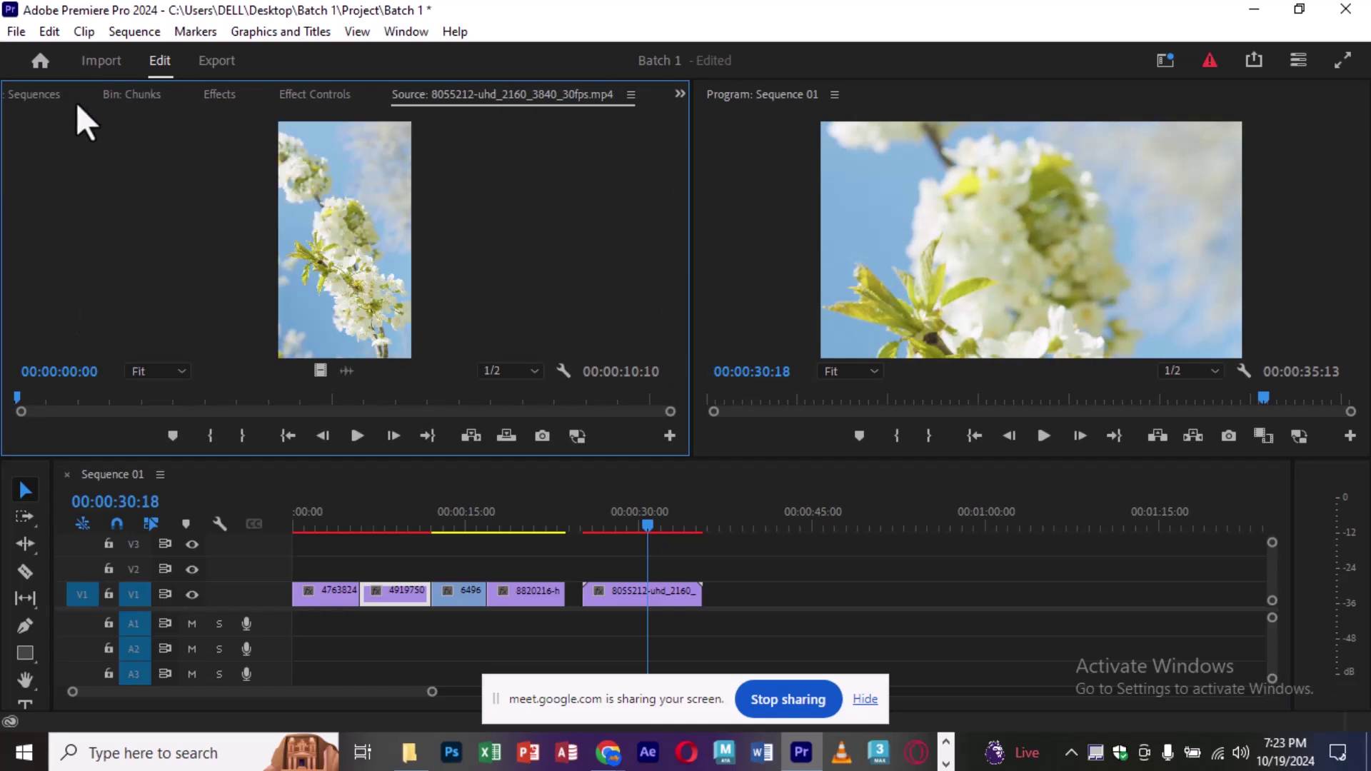
pyautogui.click(59, 96)
pyautogui.click(705, 580)
pyautogui.moveTo(633, 524); pyautogui.dragTo(642, 524)
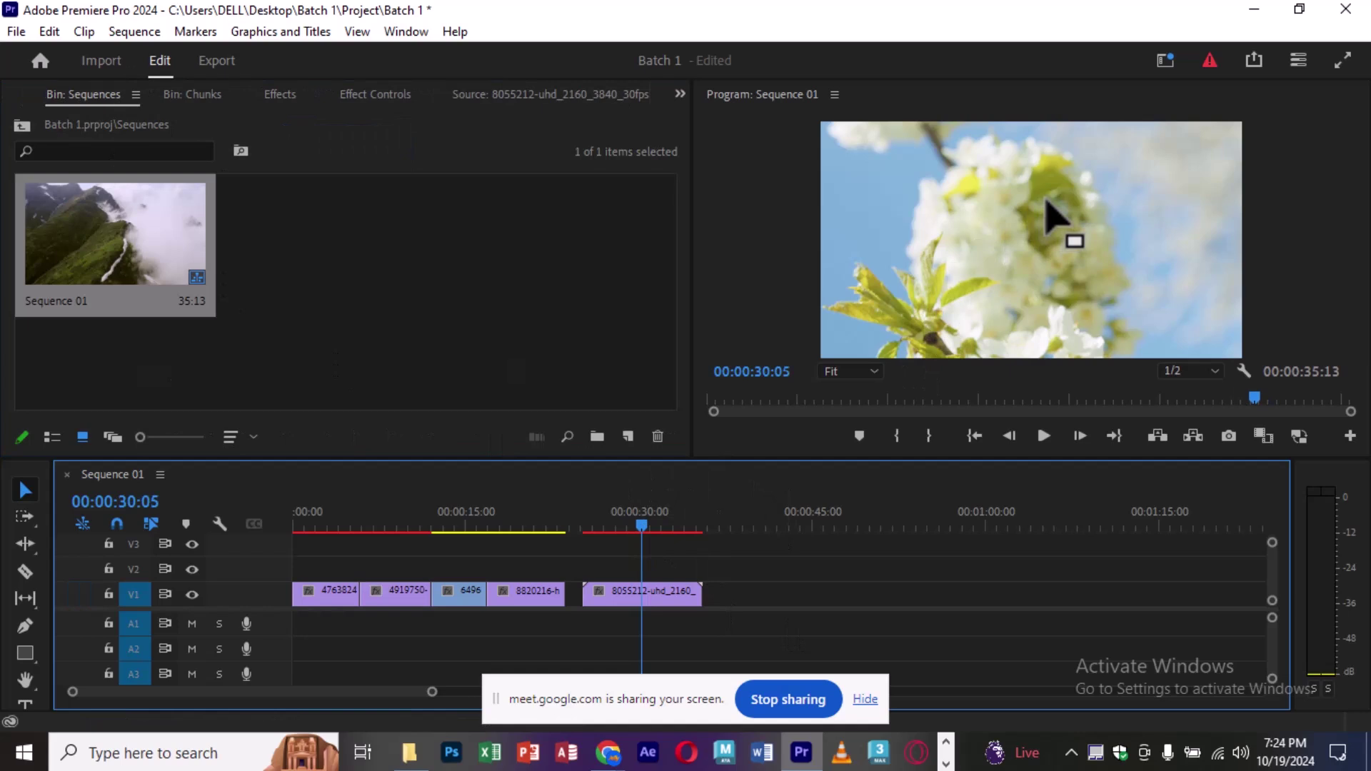
pyautogui.click(671, 598)
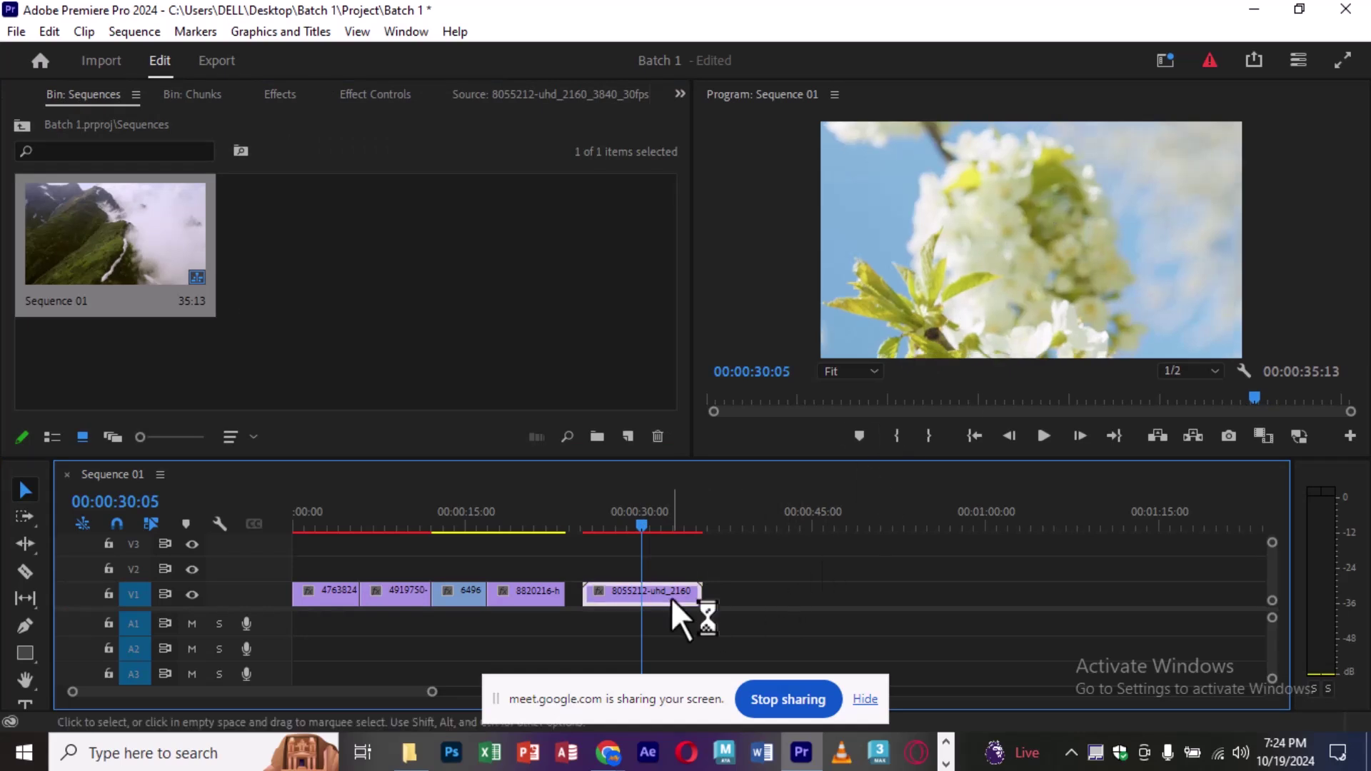
# Step: Reveal the blossom clip in the project bin to check its 2160 x 3840, 00:00:10:10 info
pyautogui.rightClick(671, 597)
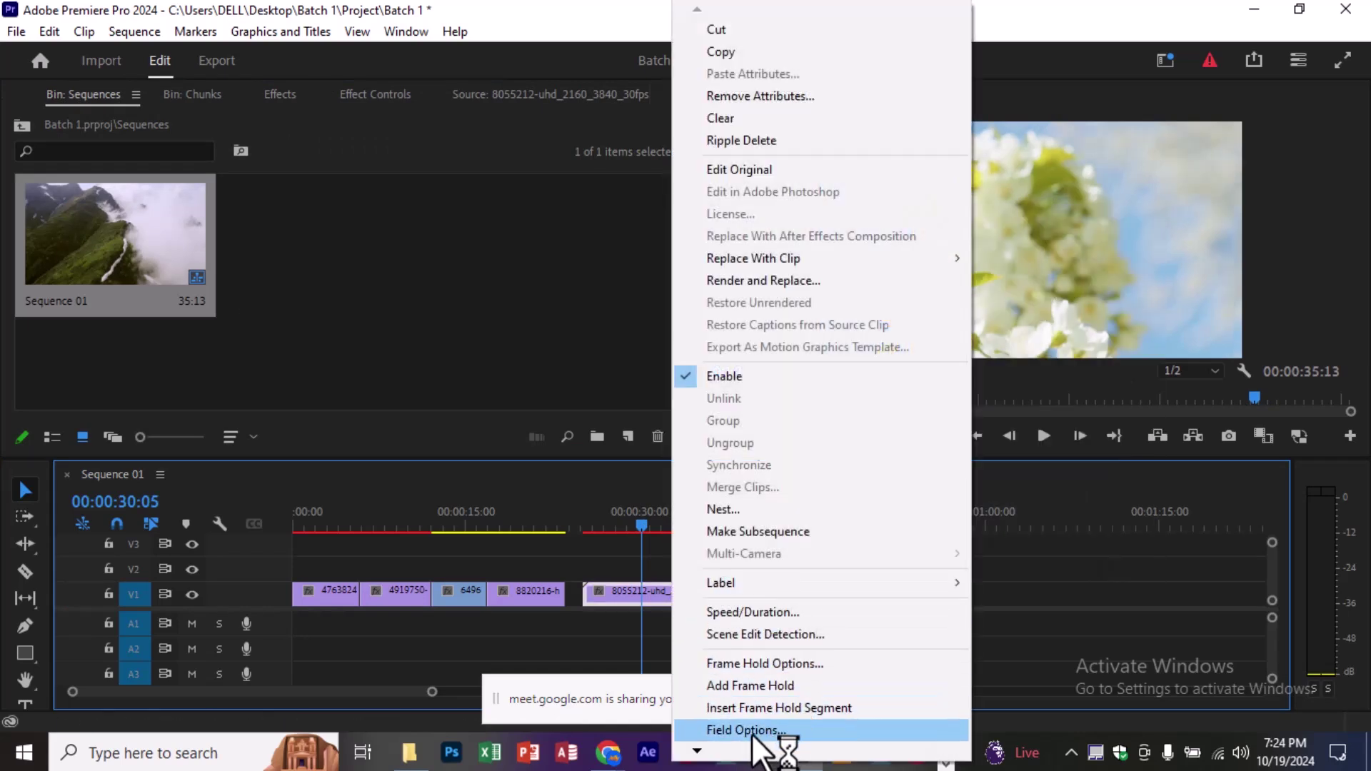
pyautogui.moveTo(698, 750)
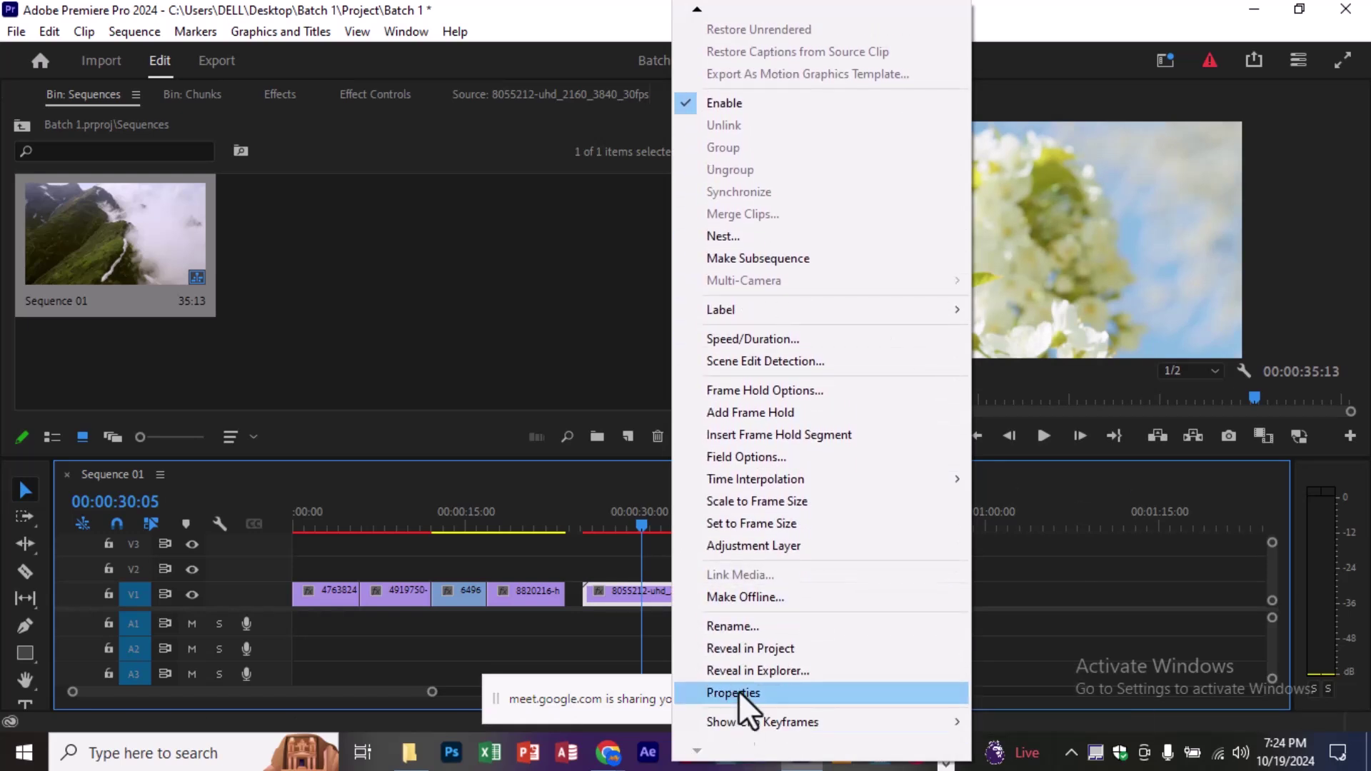
pyautogui.click(749, 647)
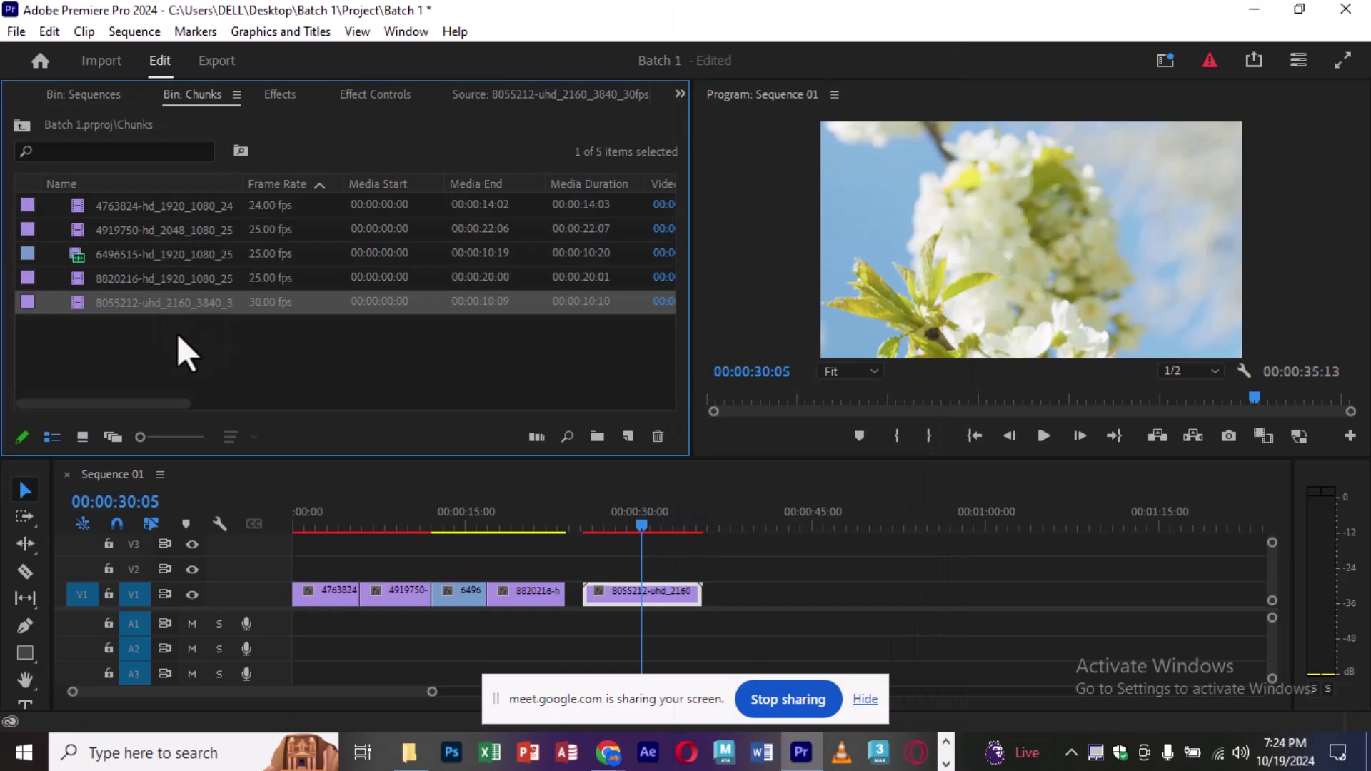
pyautogui.moveTo(154, 401); pyautogui.dragTo(385, 401)
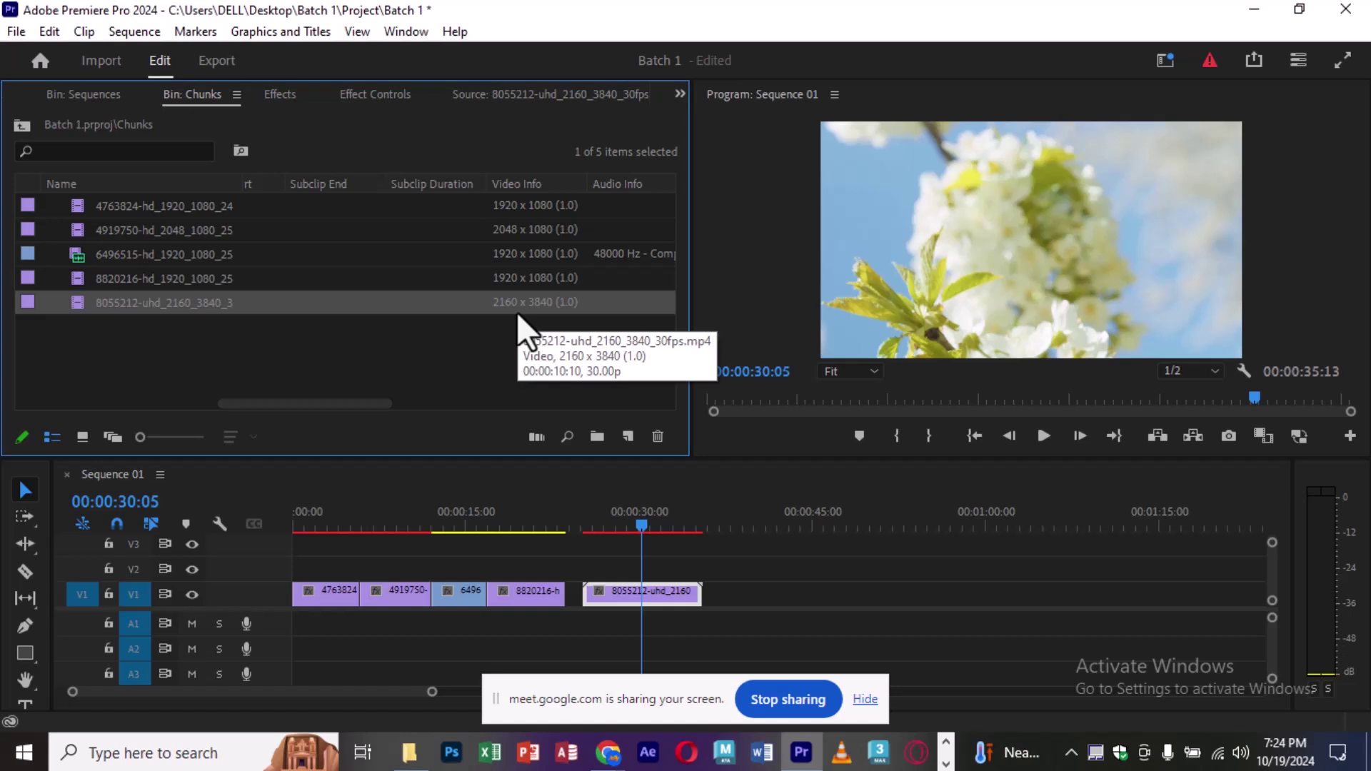
# Step: Apply Set to Frame Size to the vertical 8055212 clip so it fits fully in the frame
pyautogui.click(633, 598)
pyautogui.rightClick(633, 598)
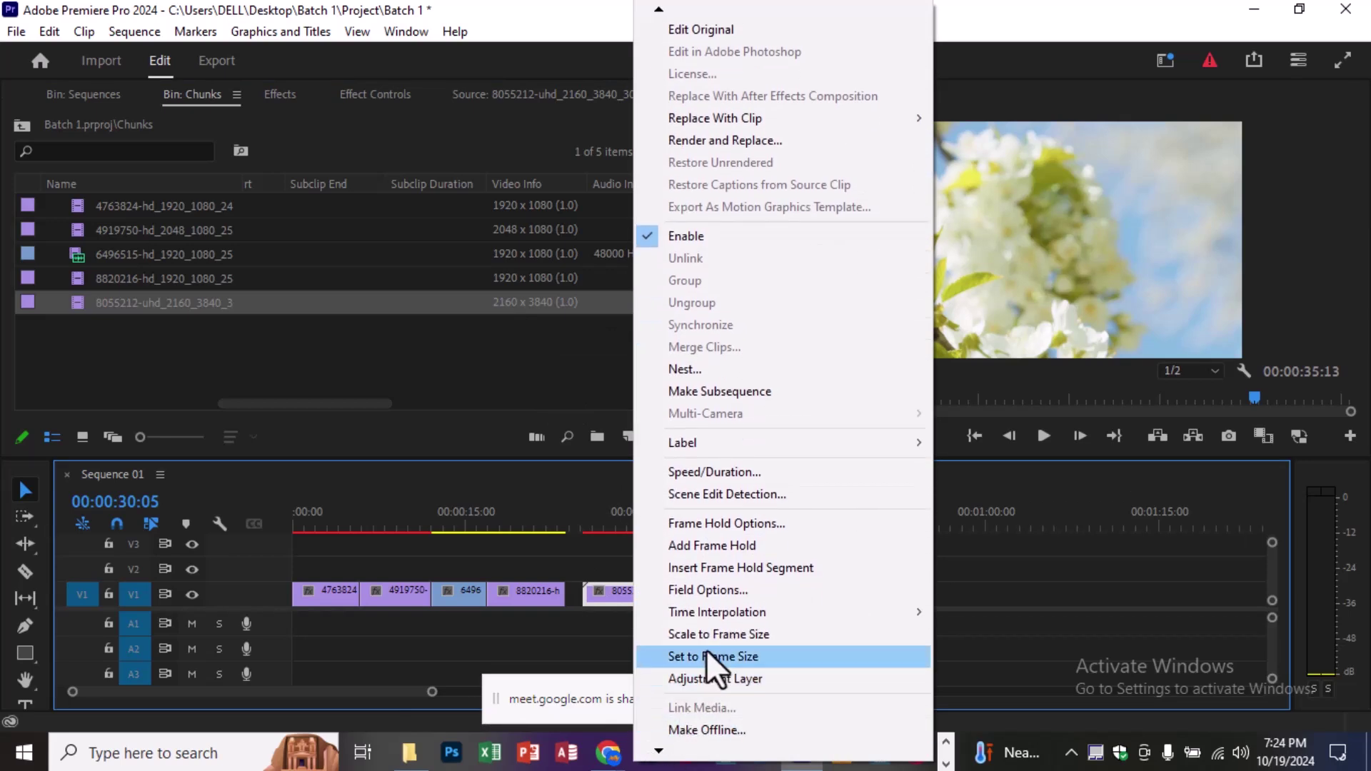
pyautogui.click(708, 645)
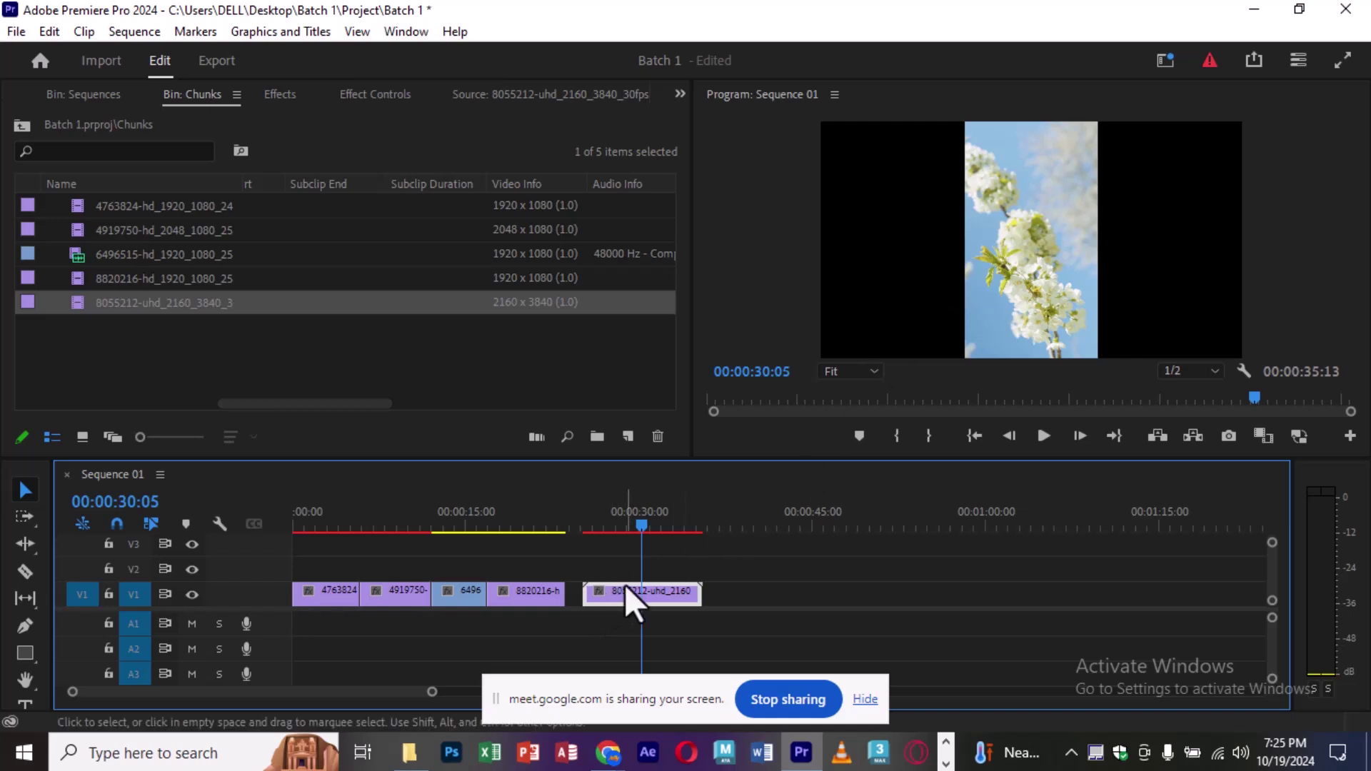
# Step: Place the 8055212 clip on V2 with a duplicate copy aligned directly below it on V1
pyautogui.moveTo(628, 588); pyautogui.dragTo(636, 574)
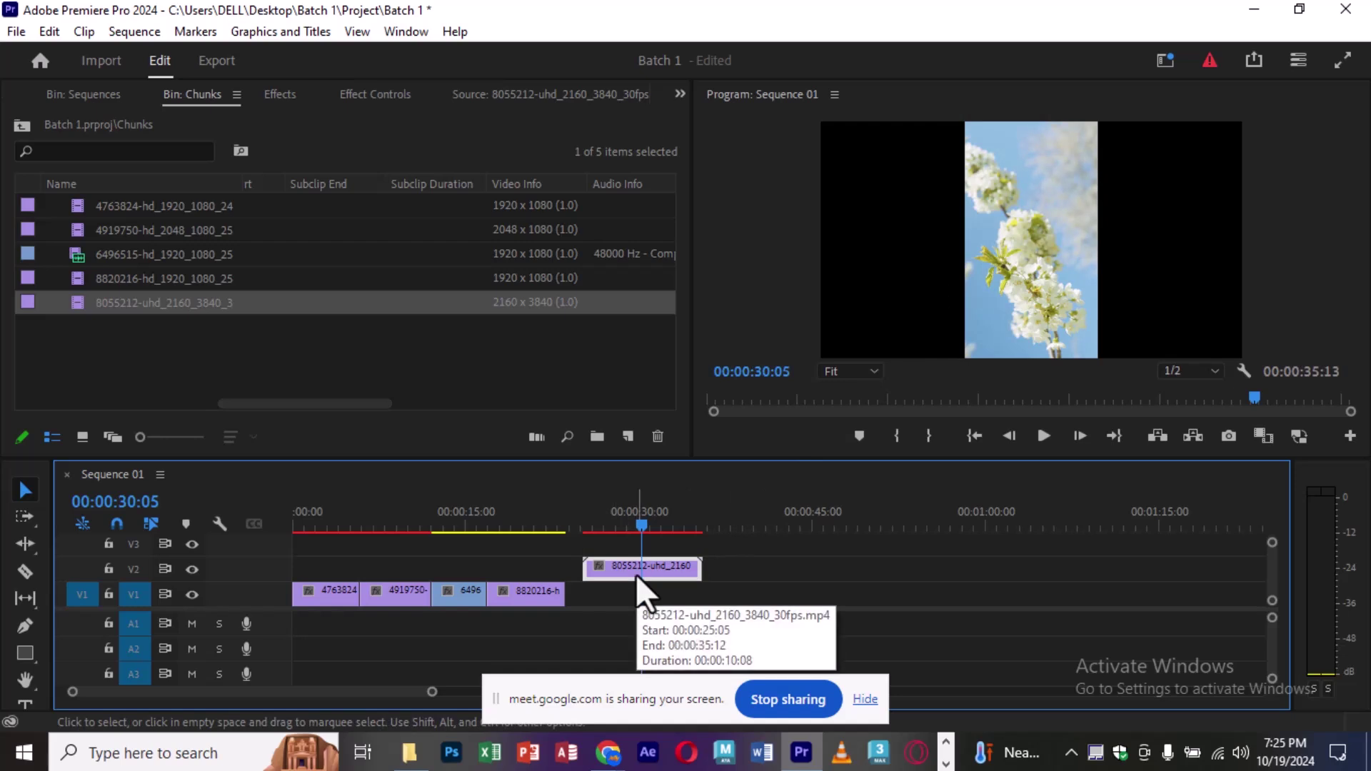
pyautogui.keyDown('alt'); pyautogui.moveTo(635, 573); pyautogui.dragTo(637, 596); pyautogui.keyUp('alt')
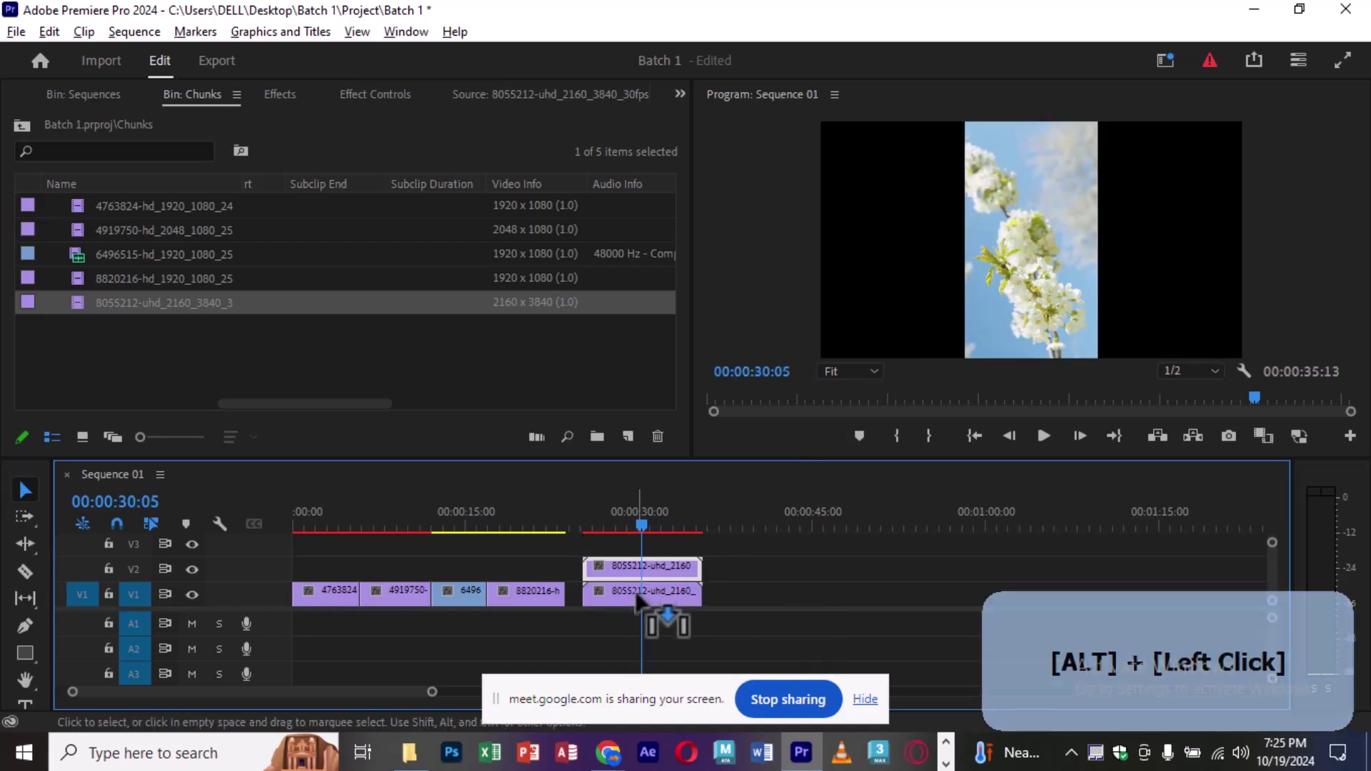
pyautogui.click(670, 564)
pyautogui.hotkey('ctrl', 'c')
pyautogui.click(752, 515)
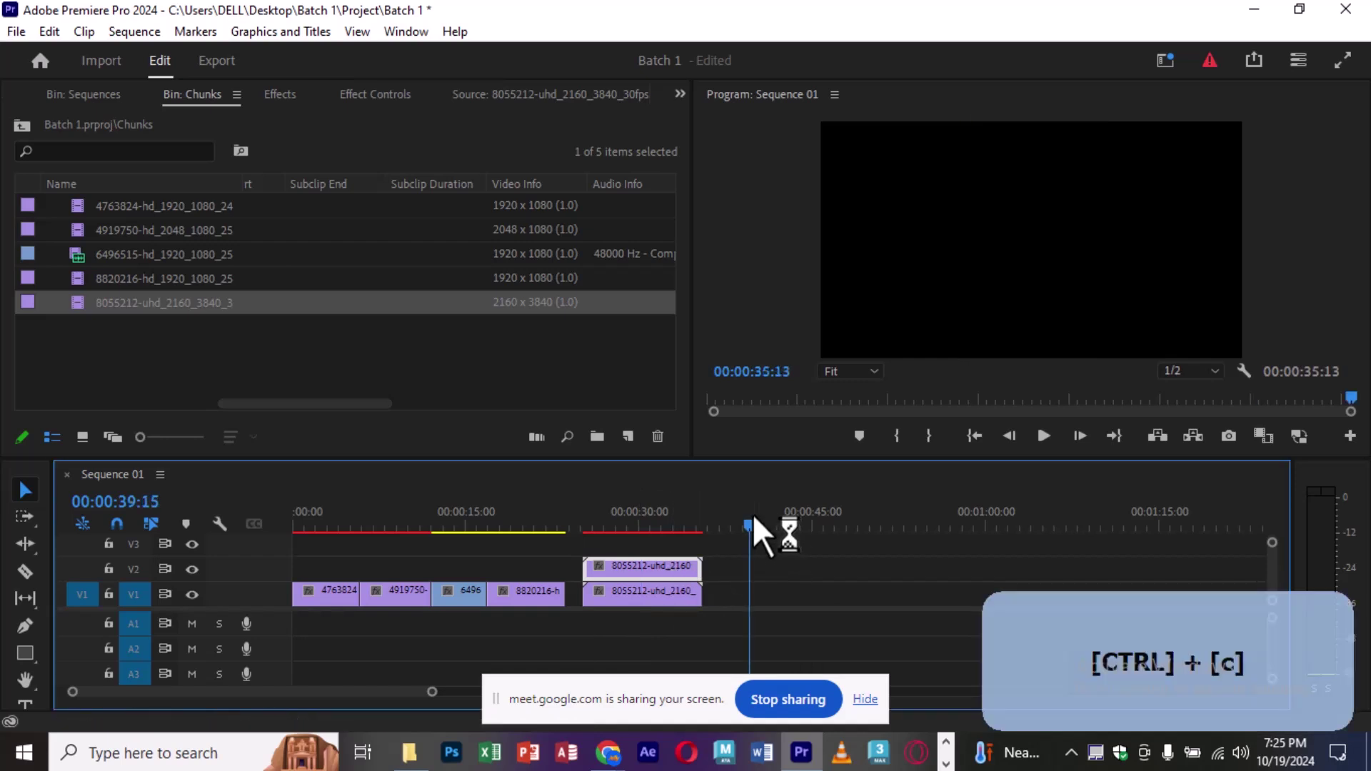
pyautogui.hotkey('ctrl', 'v')
pyautogui.moveTo(785, 573); pyautogui.dragTo(623, 598)
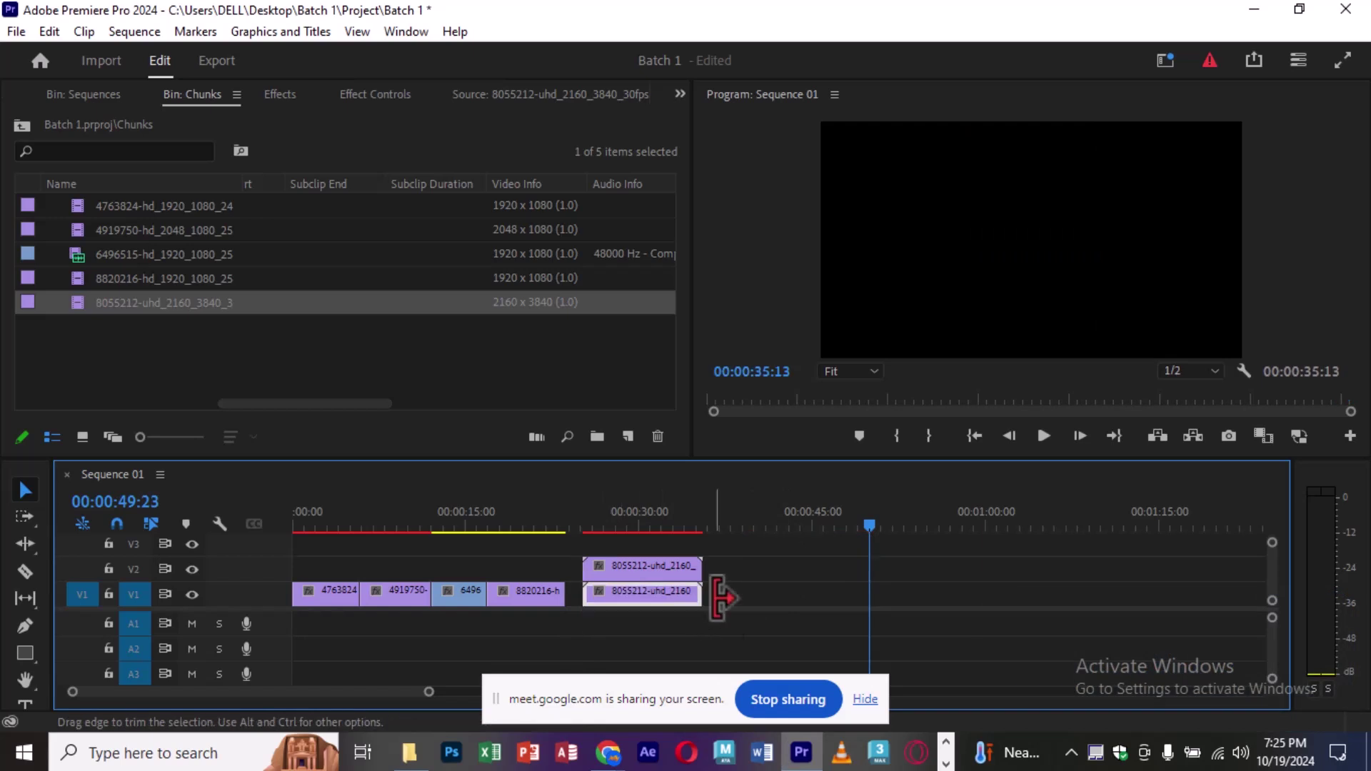
# Step: Move the playhead to 00:00:31:06 and bring up the V1 copy's Effect Controls
pyautogui.click(654, 525)
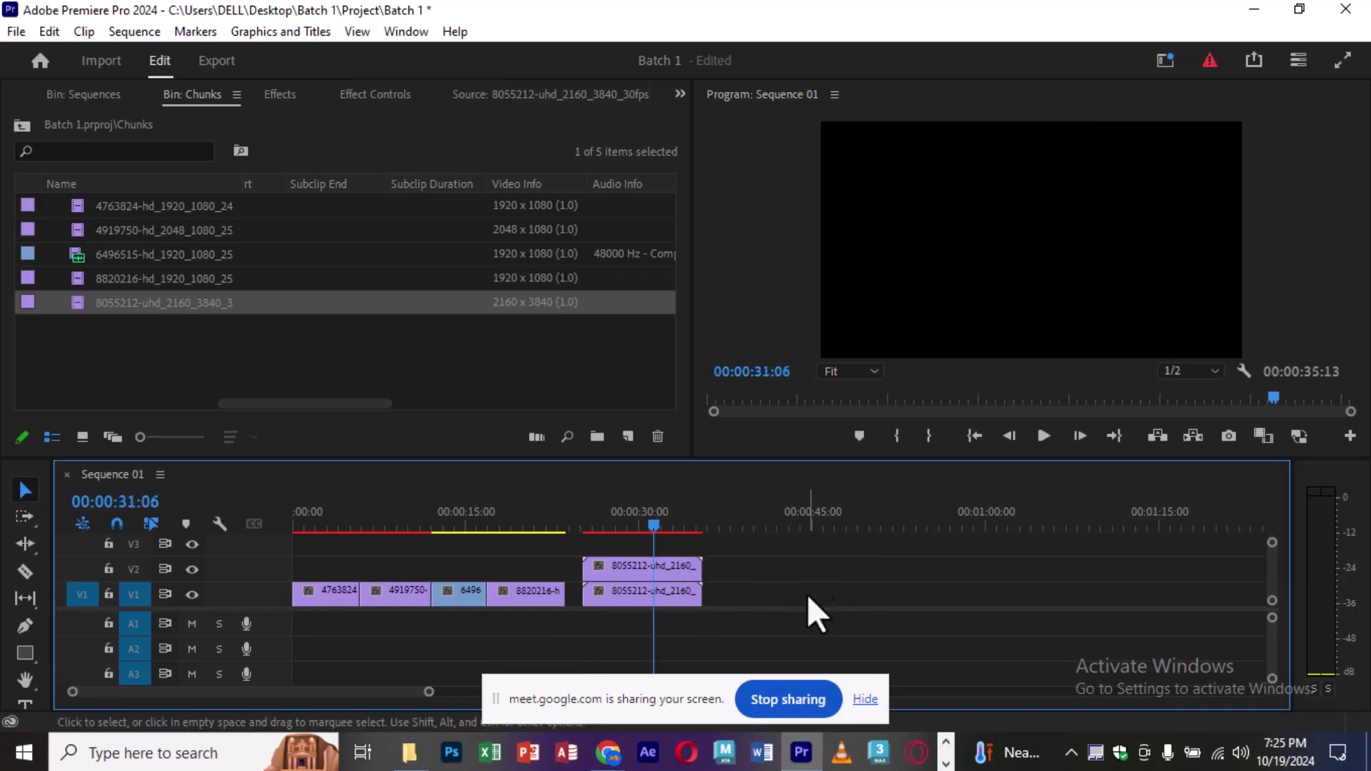
pyautogui.click(641, 590)
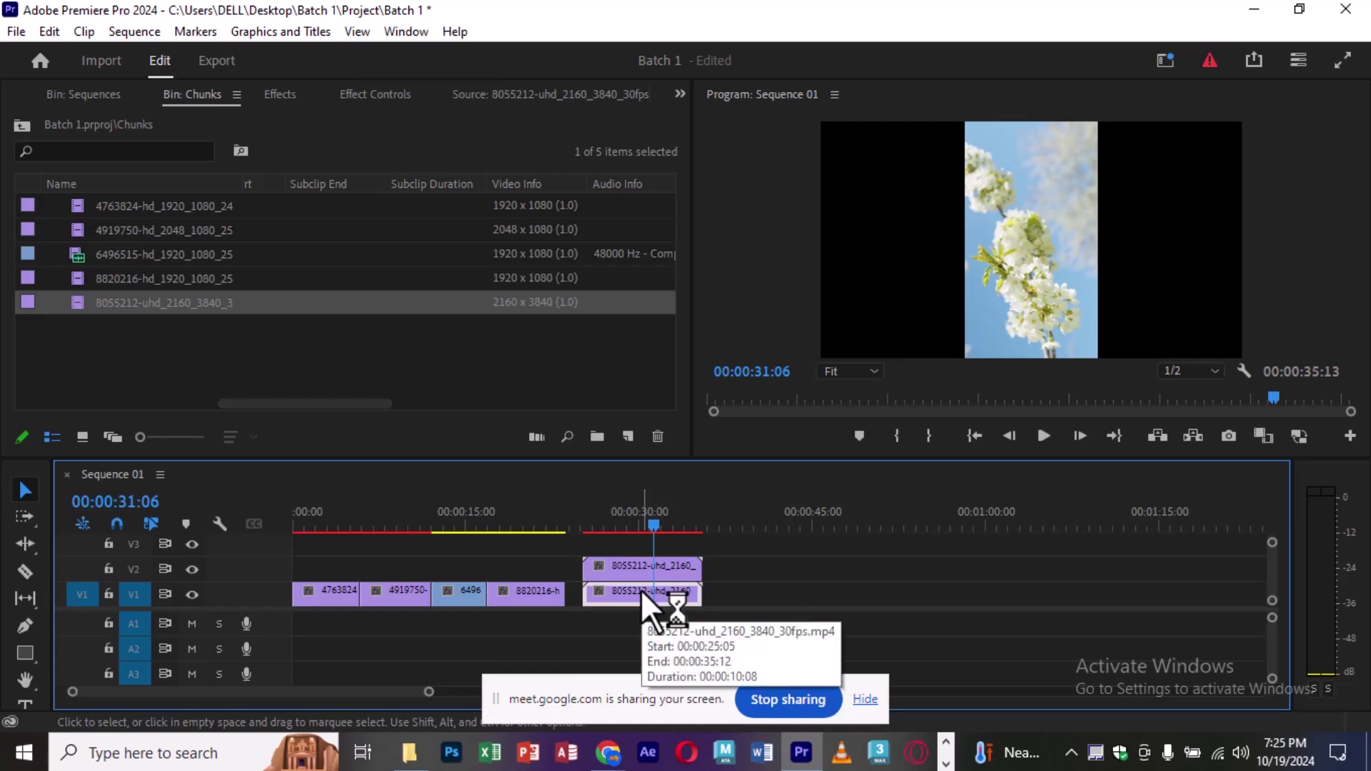
pyautogui.click(357, 95)
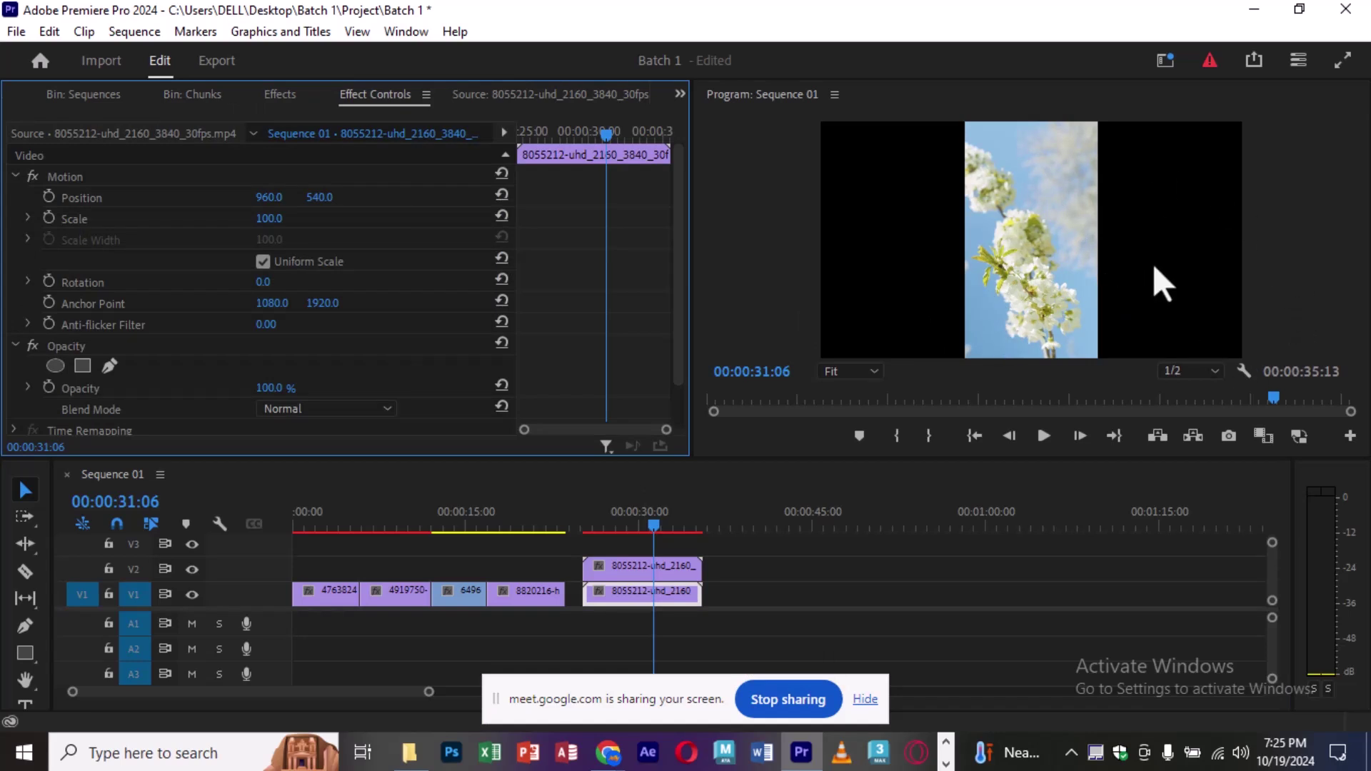
# Step: Scale the V1 copy to 331 and lower its opacity to 26%, then deselect it
pyautogui.moveTo(271, 218); pyautogui.dragTo(450, 219)
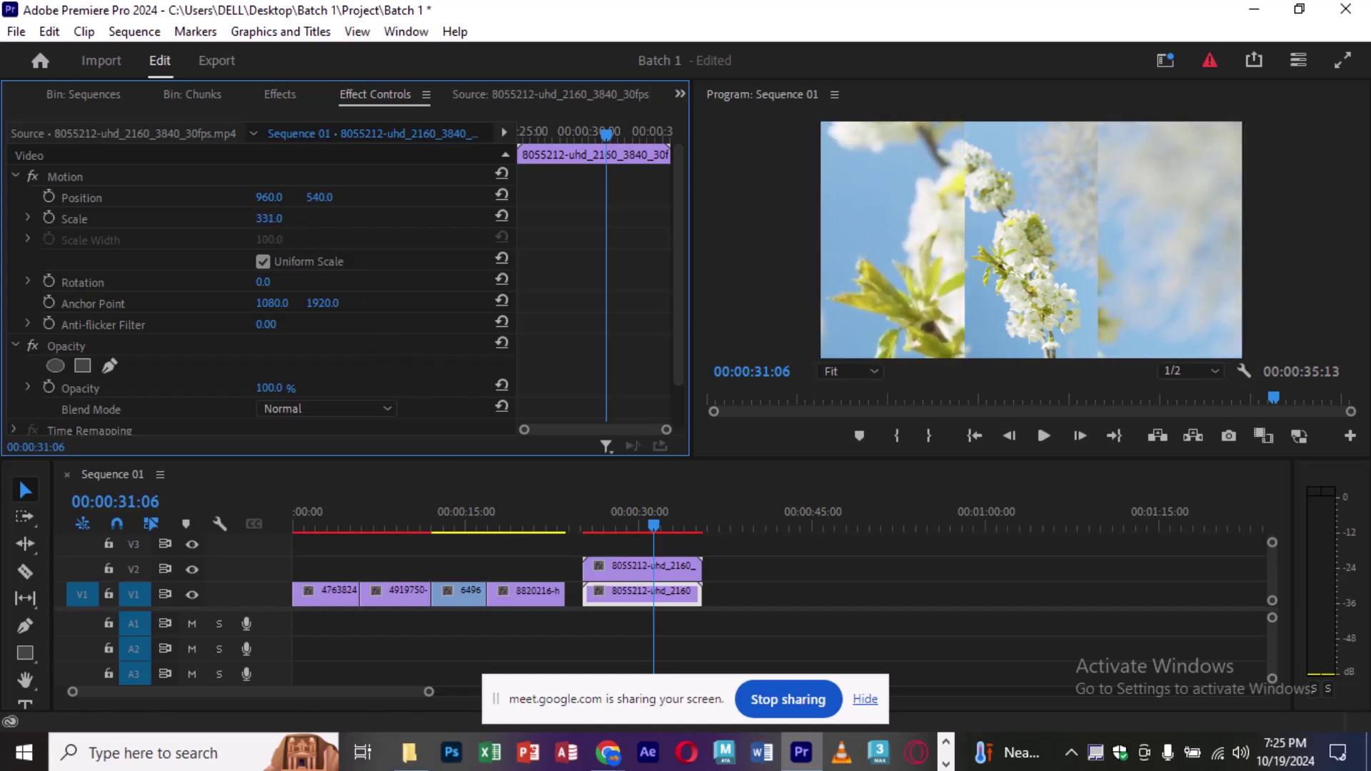
pyautogui.scroll(-1, 310, 343)
pyautogui.moveTo(269, 348); pyautogui.dragTo(217, 348)
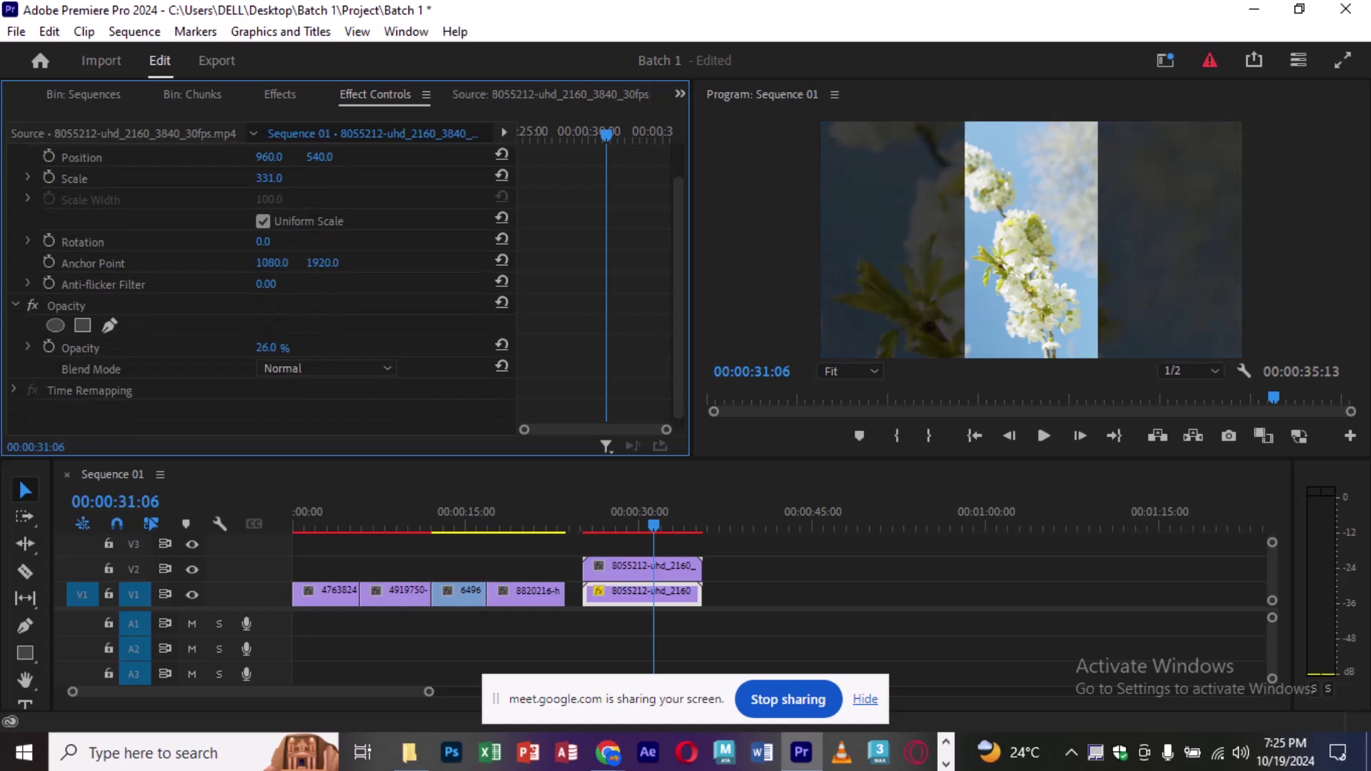
pyautogui.click(895, 580)
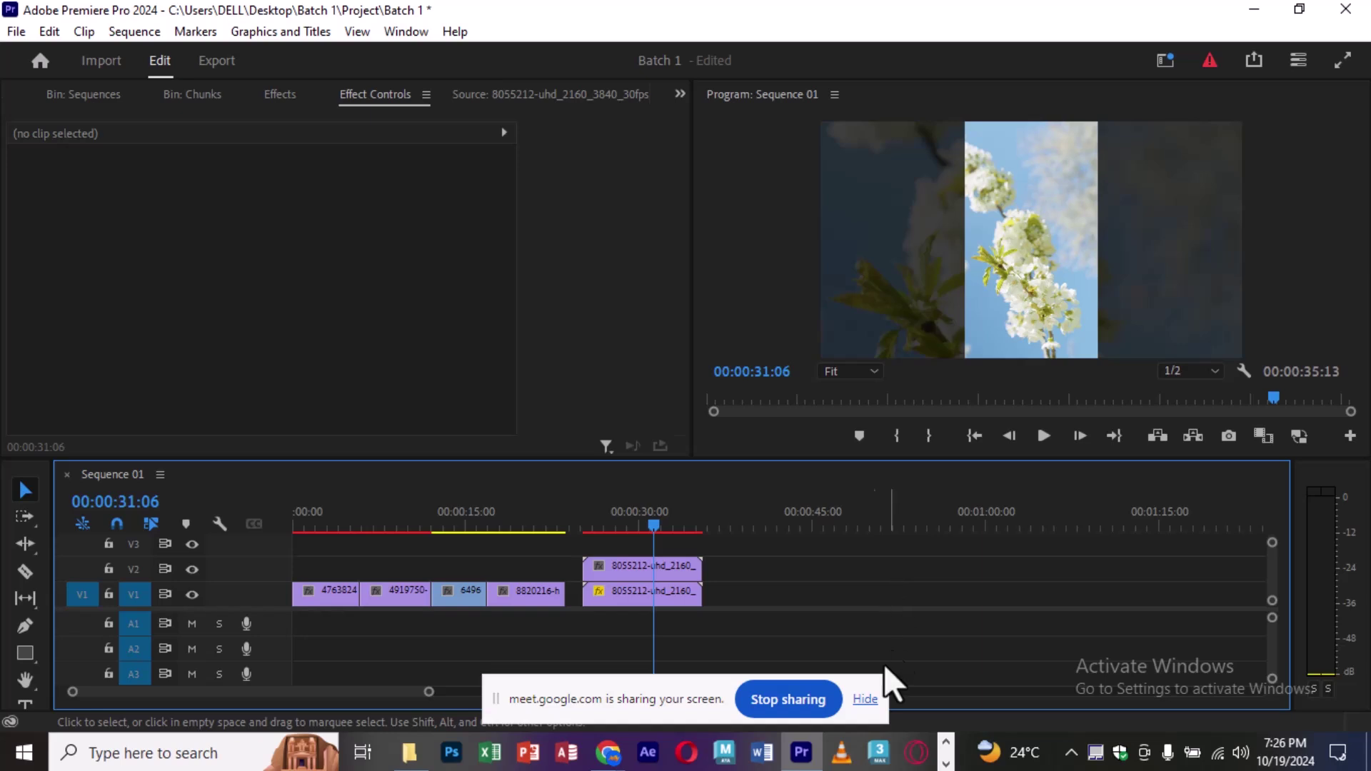
# Step: Search the Effects for 'blur' and apply Gaussian Blur to the V1 background copy
pyautogui.click(612, 602)
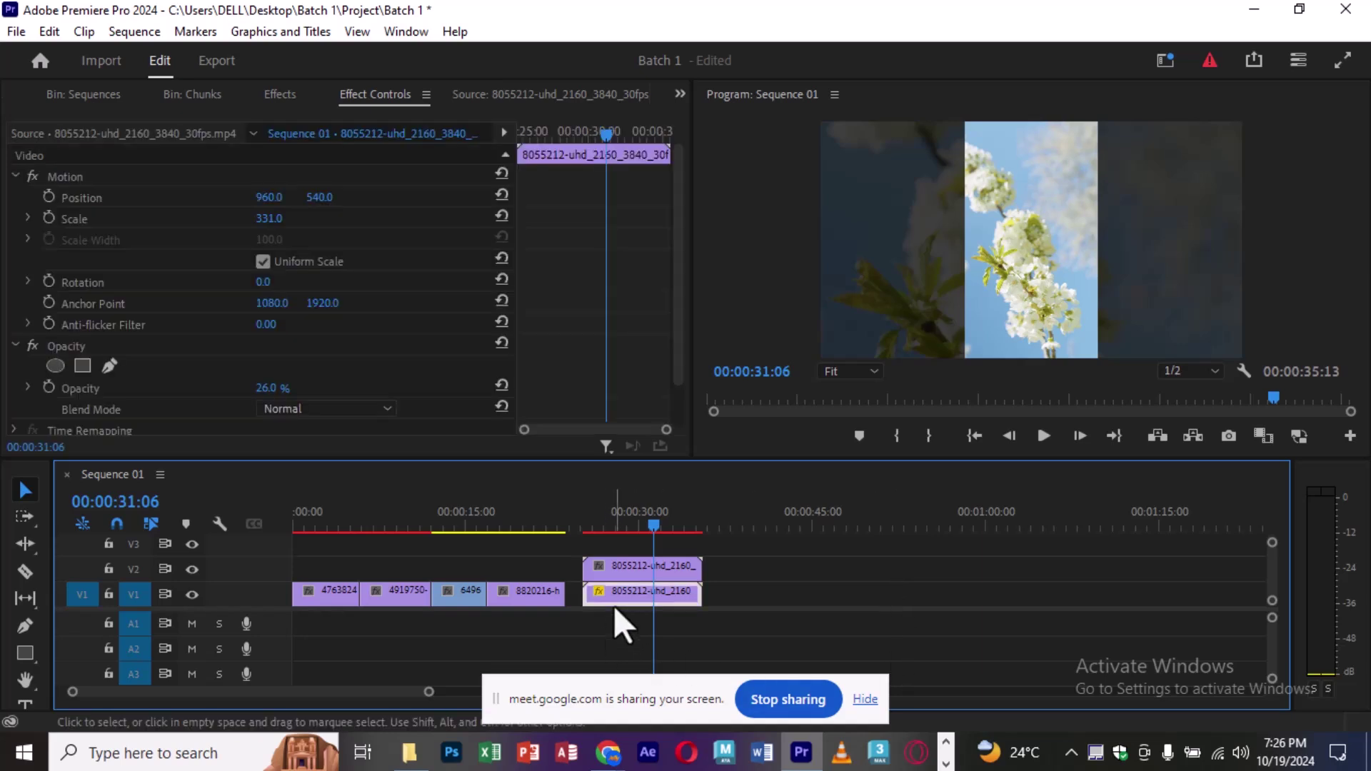
pyautogui.click(289, 101)
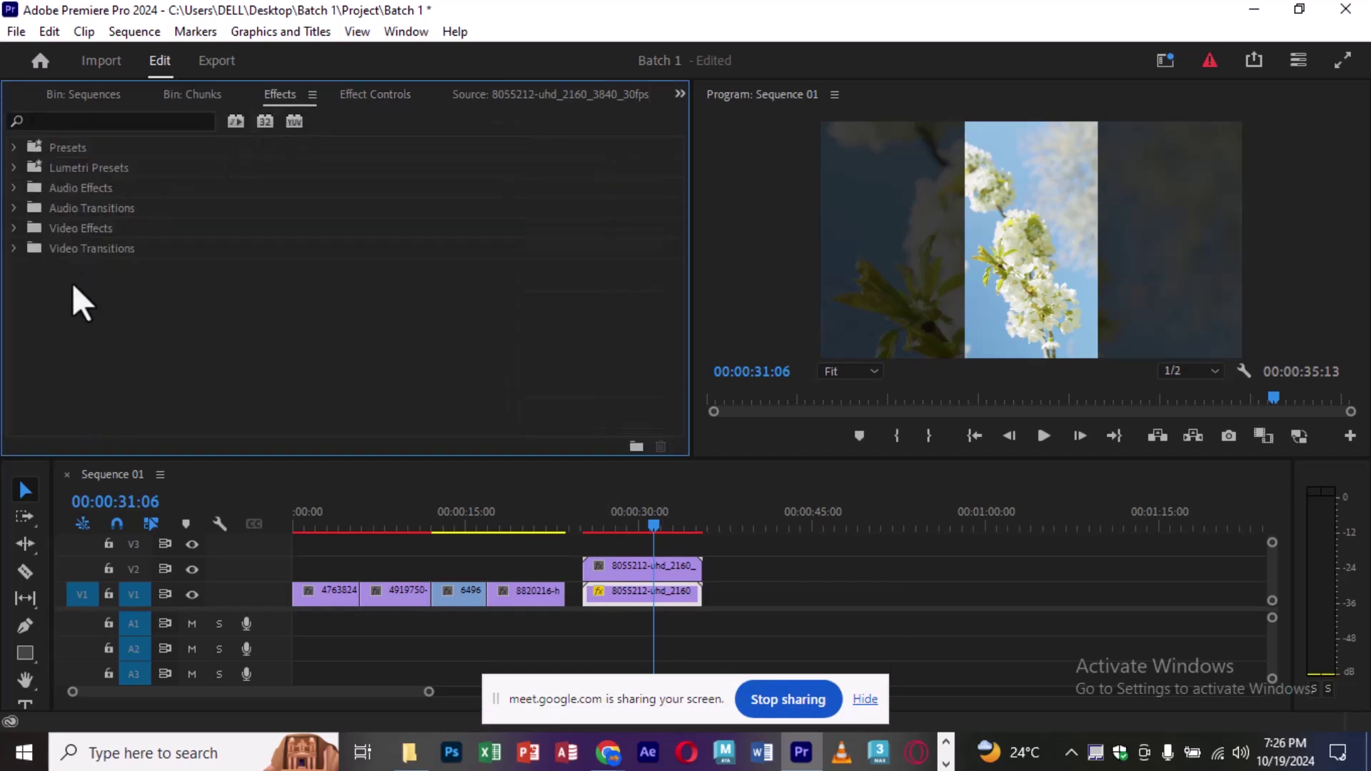
pyautogui.click(105, 120)
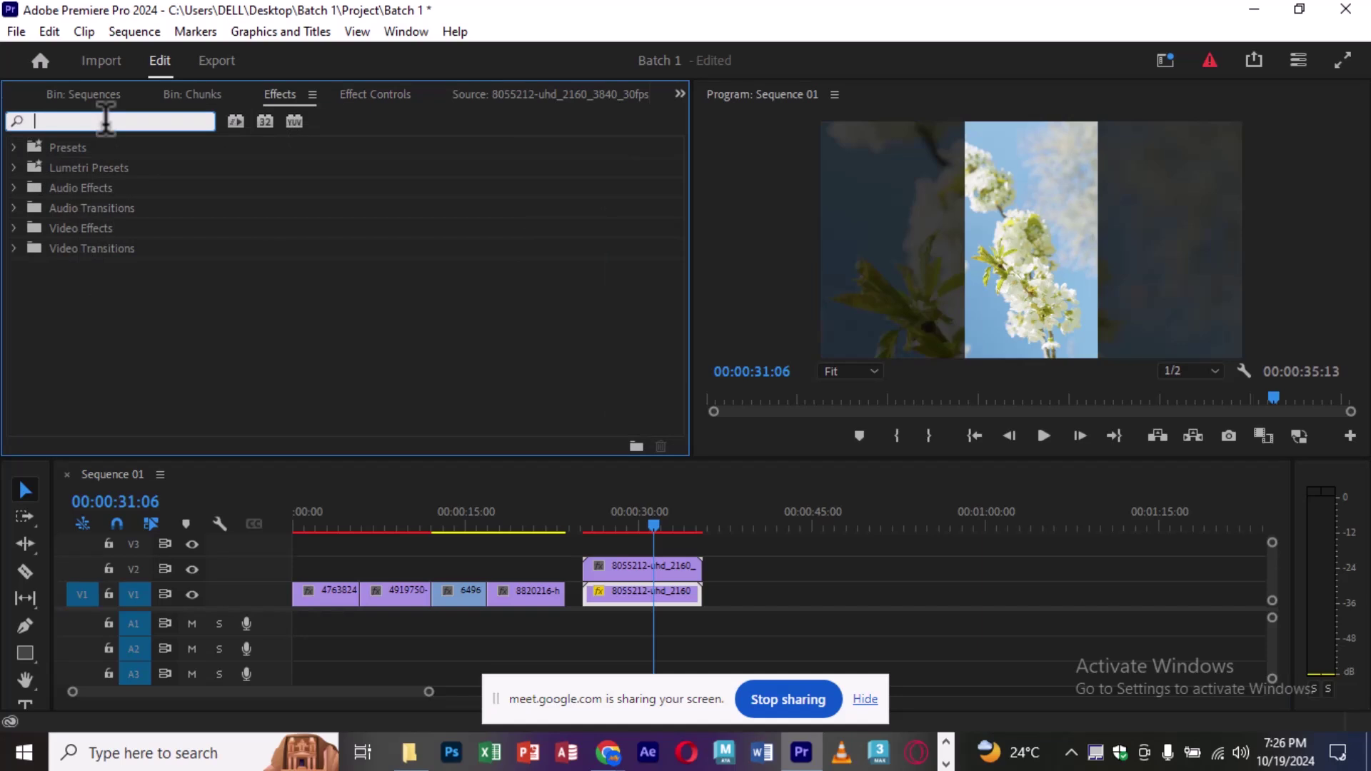
pyautogui.write('blur')
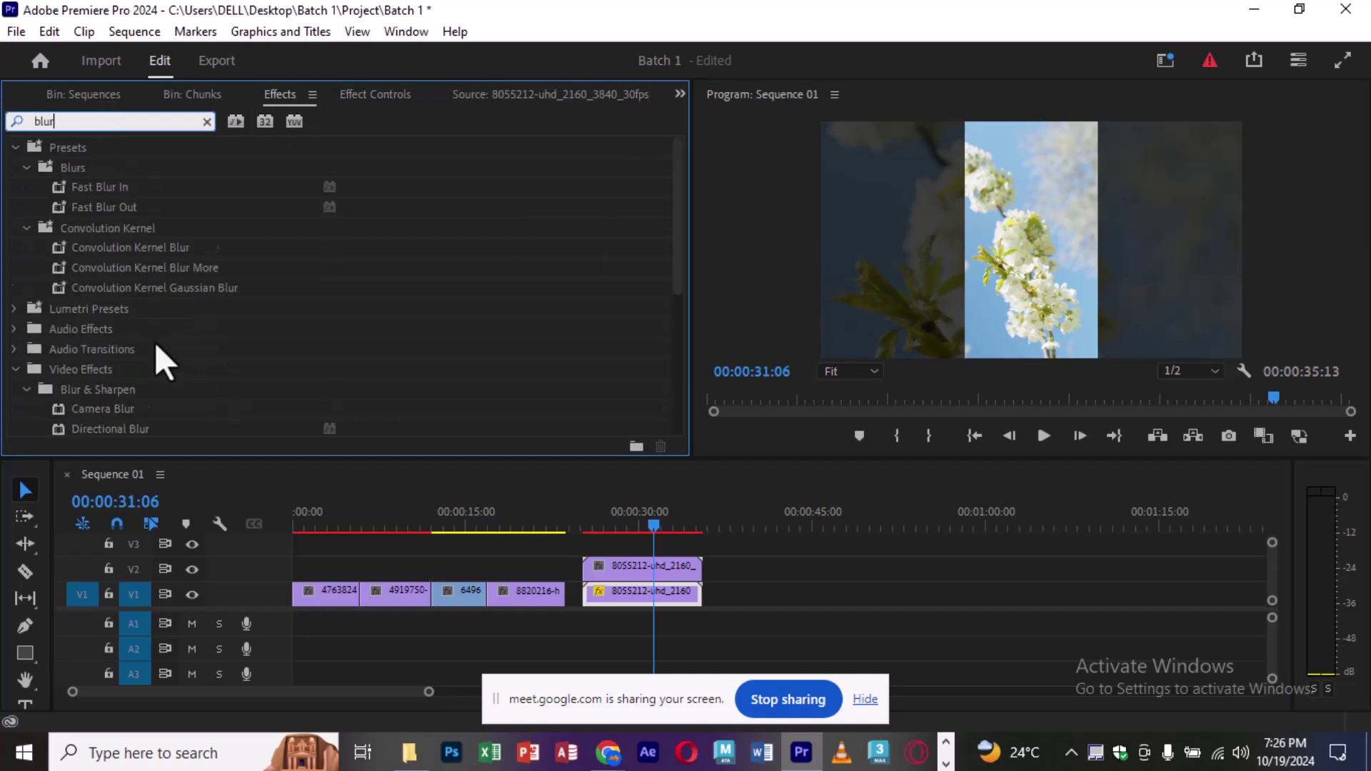
pyautogui.scroll(-5, 156, 341)
pyautogui.moveTo(137, 287)
pyautogui.mouseDown()
pyautogui.moveTo(688, 637)
pyautogui.moveTo(665, 595)
pyautogui.mouseUp()
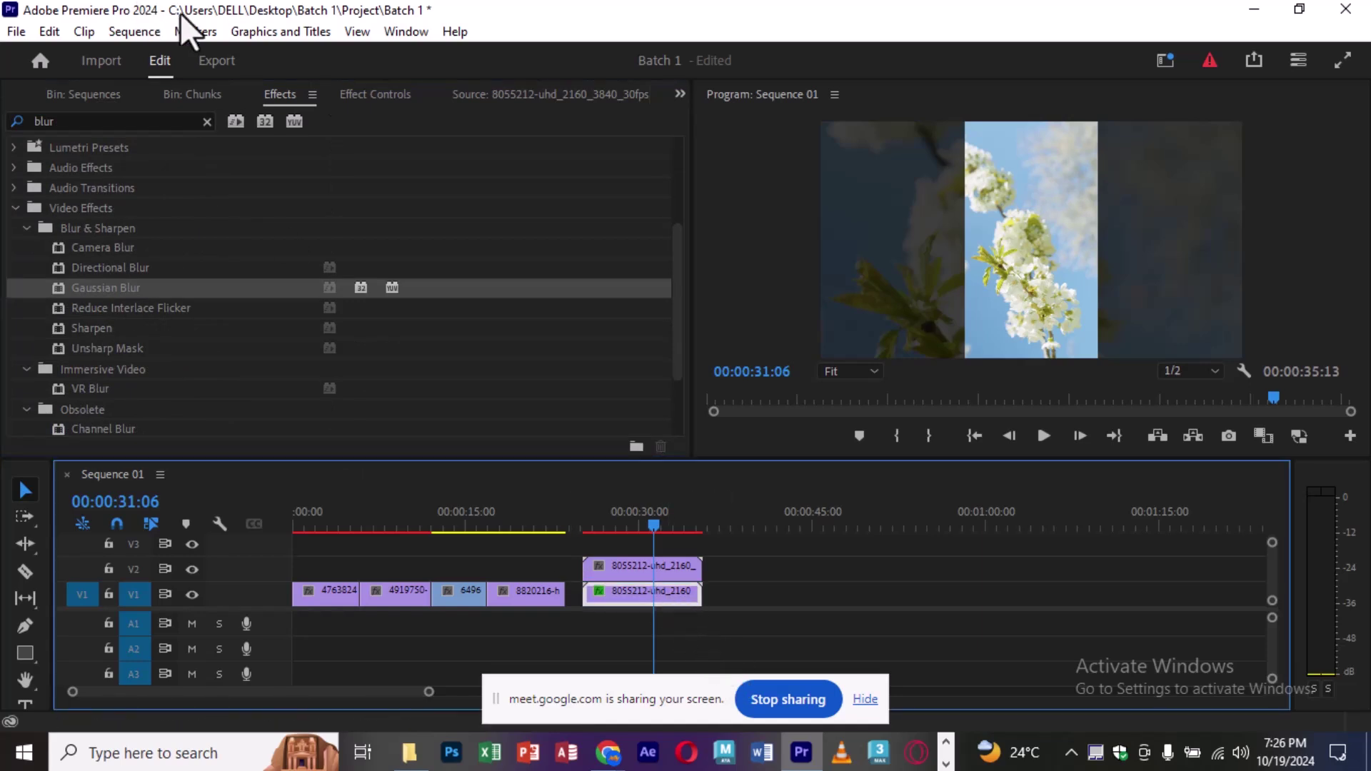
# Step: Set Blurriness to 88 and Opacity to 100%, then preview at 00:00:29:12
pyautogui.click(378, 93)
pyautogui.scroll(-3, 285, 286)
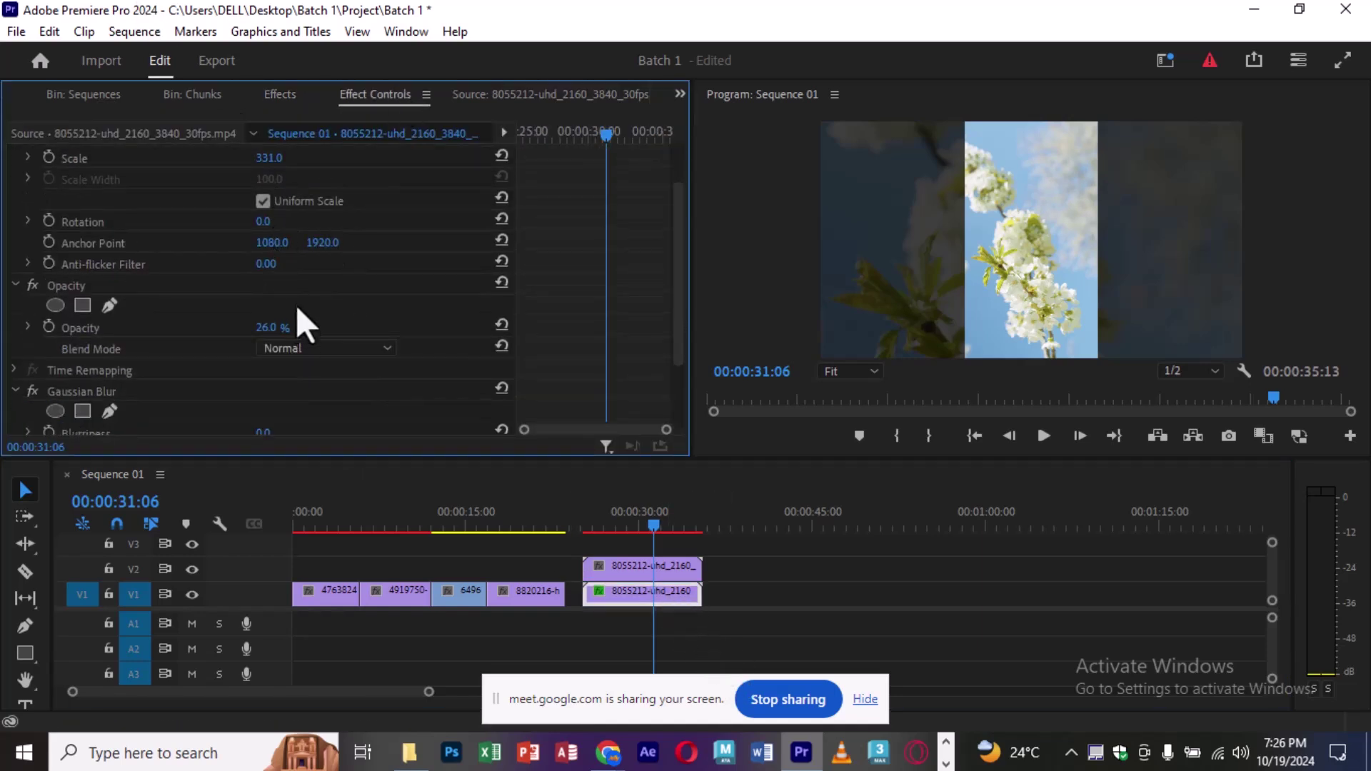
pyautogui.scroll(-3, 285, 313)
pyautogui.moveTo(262, 338); pyautogui.dragTo(282, 338)
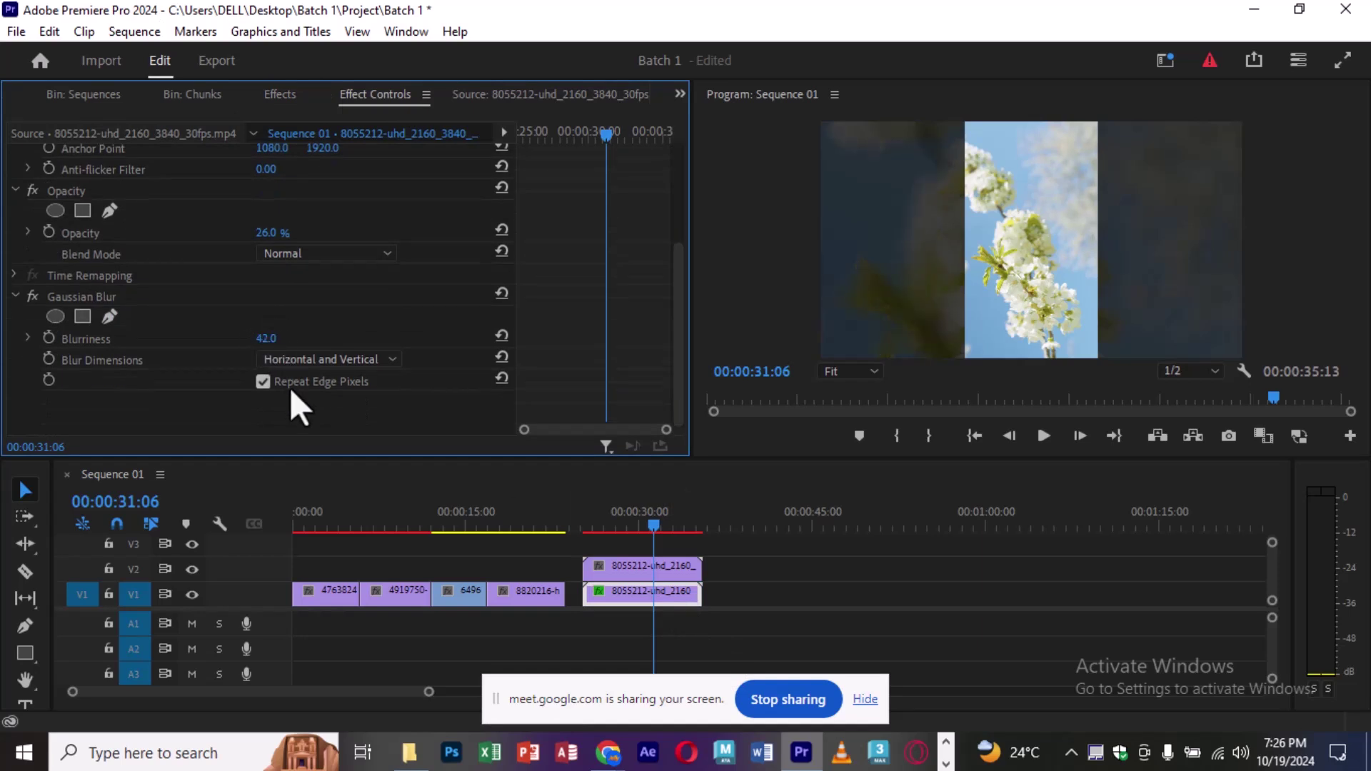
pyautogui.scroll(1, 278, 273)
pyautogui.click(270, 273)
pyautogui.write('100')
pyautogui.press('Return')
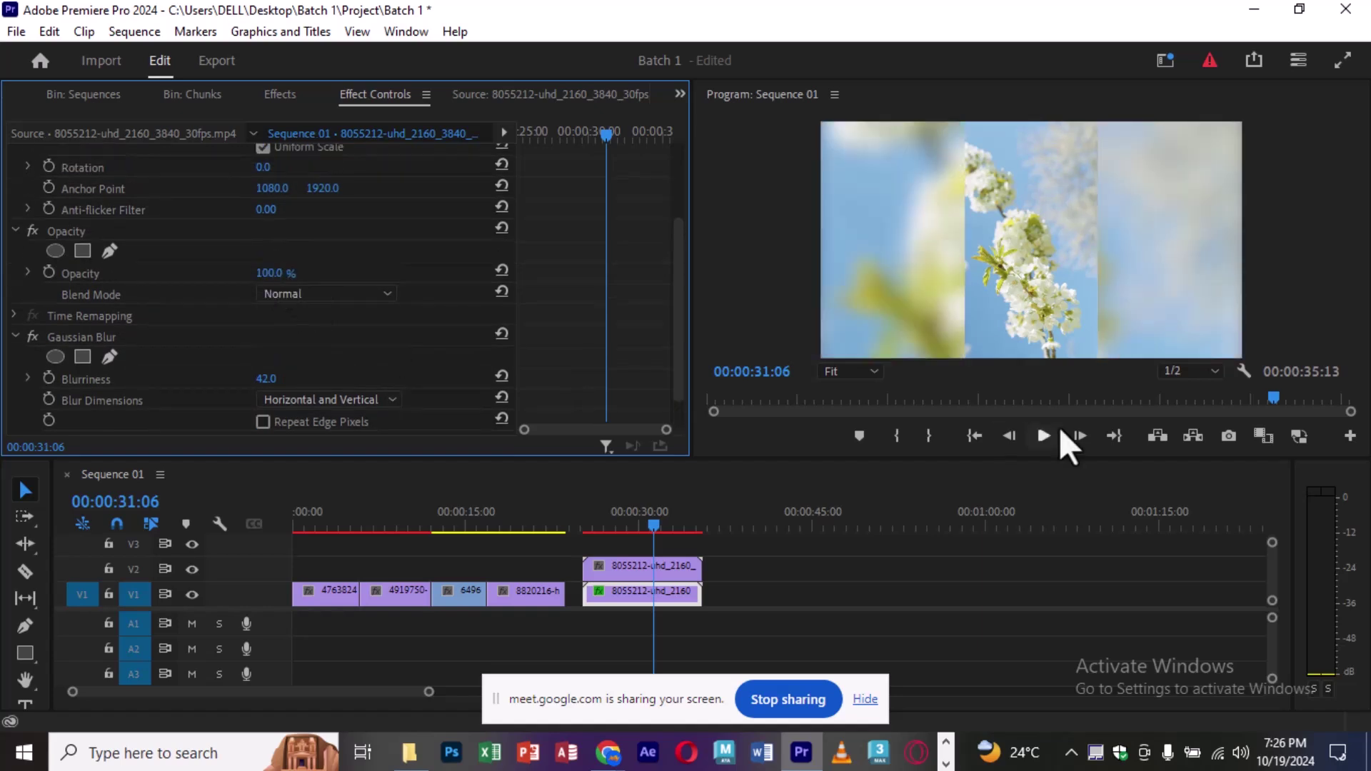
pyautogui.scroll(-1, 322, 337)
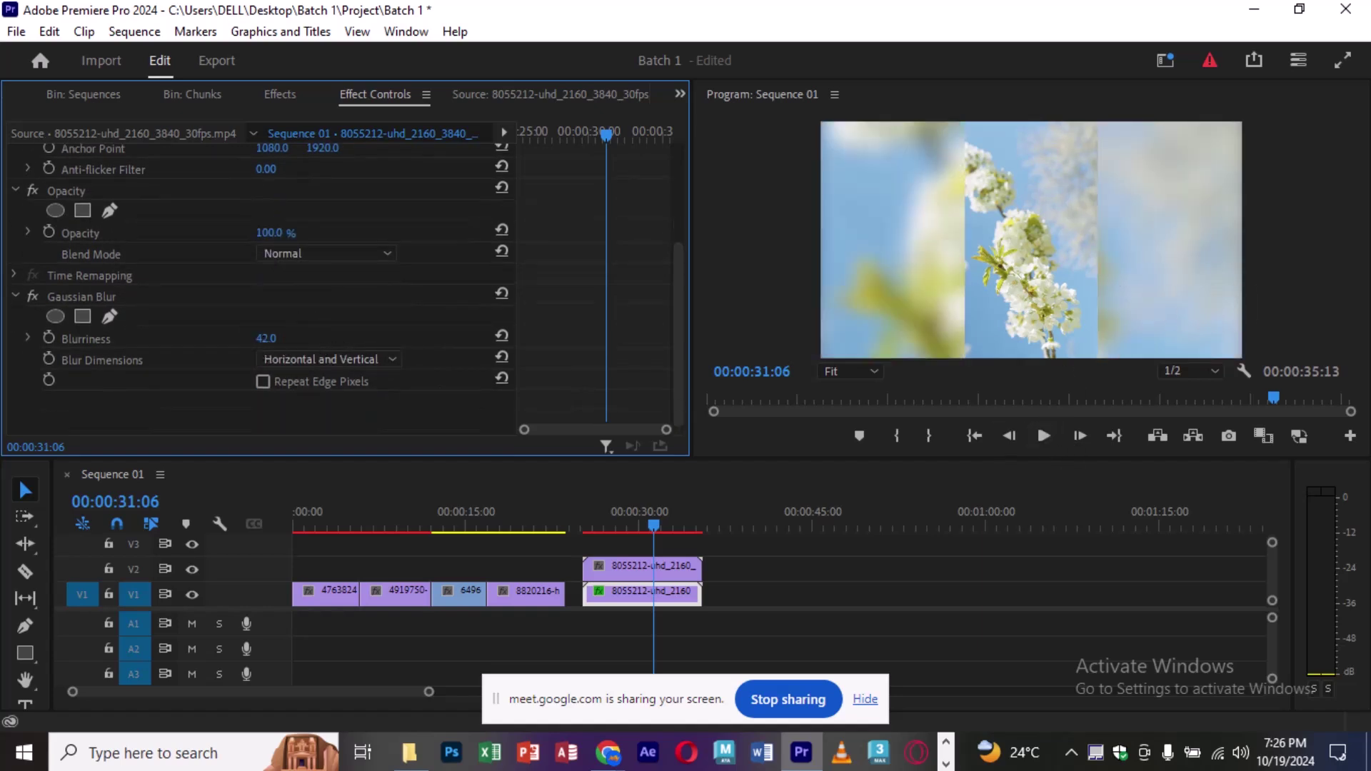
pyautogui.moveTo(265, 338); pyautogui.dragTo(300, 338)
pyautogui.click(631, 520)
pyautogui.moveTo(635, 522)
pyautogui.mouseDown()
pyautogui.moveTo(620, 521)
pyautogui.moveTo(633, 521)
pyautogui.mouseUp()
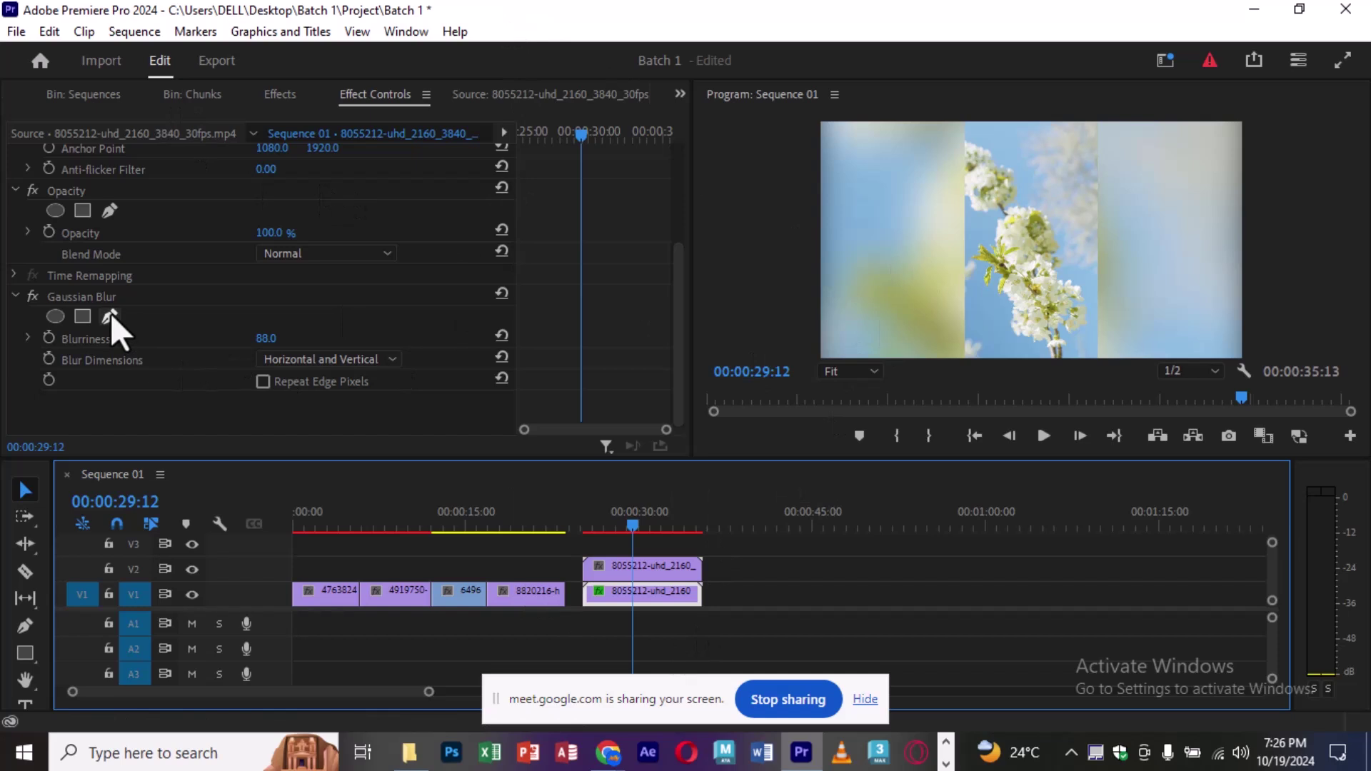
# Step: Delete the V1 copy's Gaussian Blur and apply the Black & White effect found by searching 'black'
pyautogui.click(100, 295)
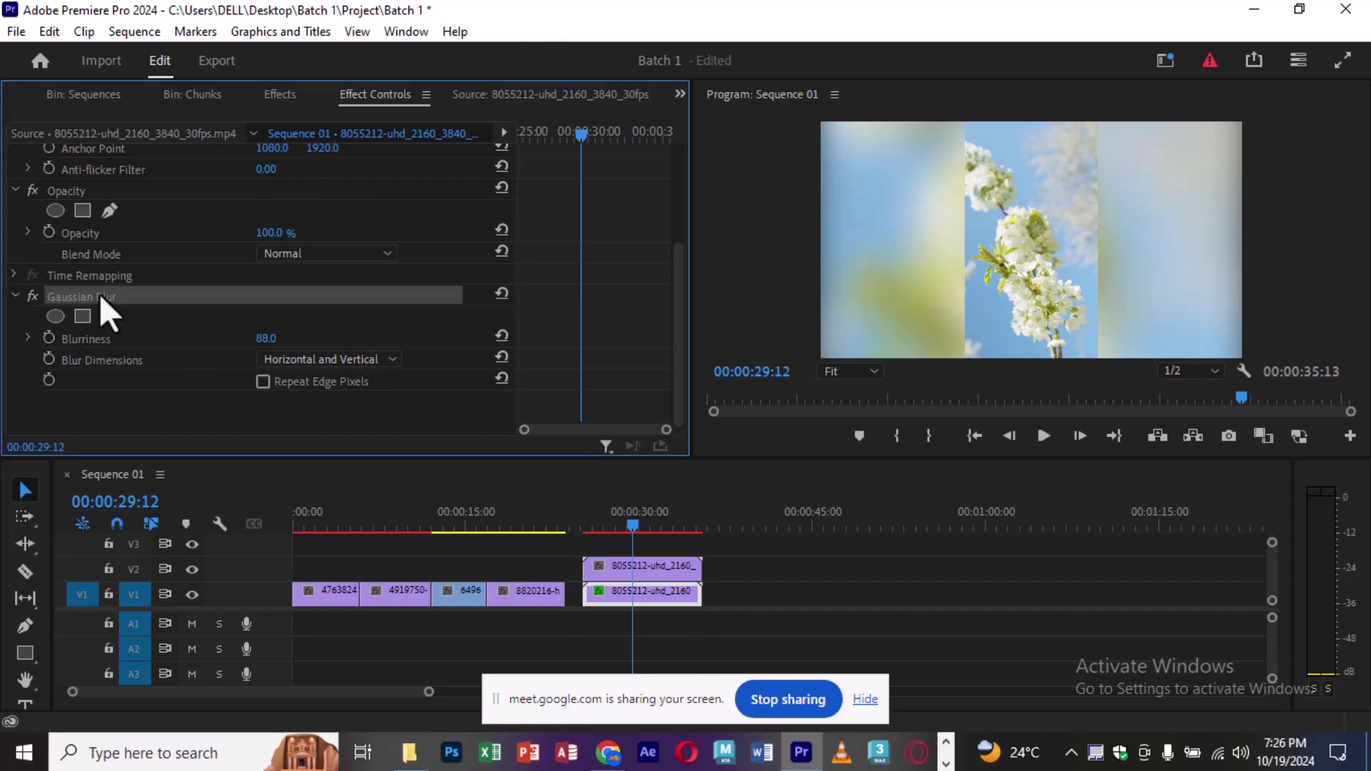
pyautogui.press('Delete')
pyautogui.click(275, 94)
pyautogui.doubleClick(43, 121)
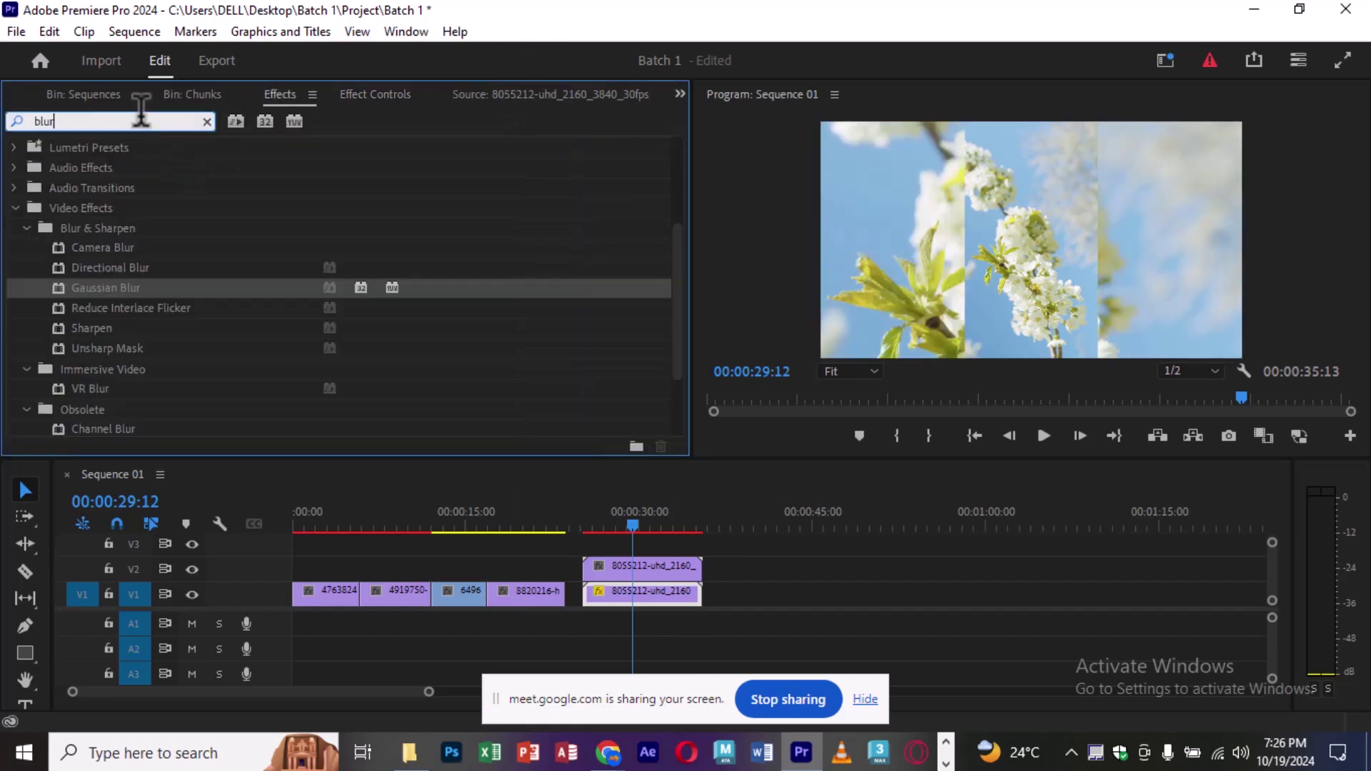
pyautogui.write('bla')
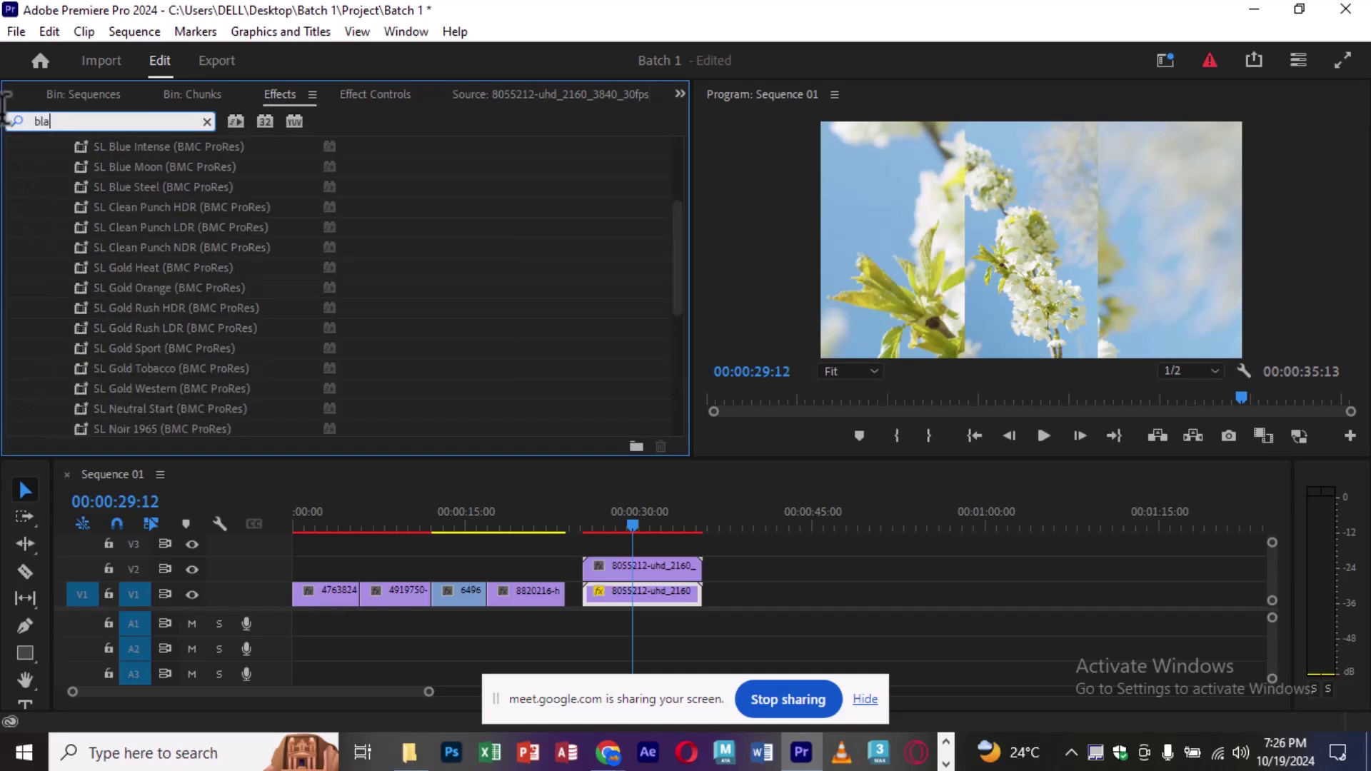
pyautogui.write('ck')
pyautogui.moveTo(674, 284); pyautogui.dragTo(659, 427)
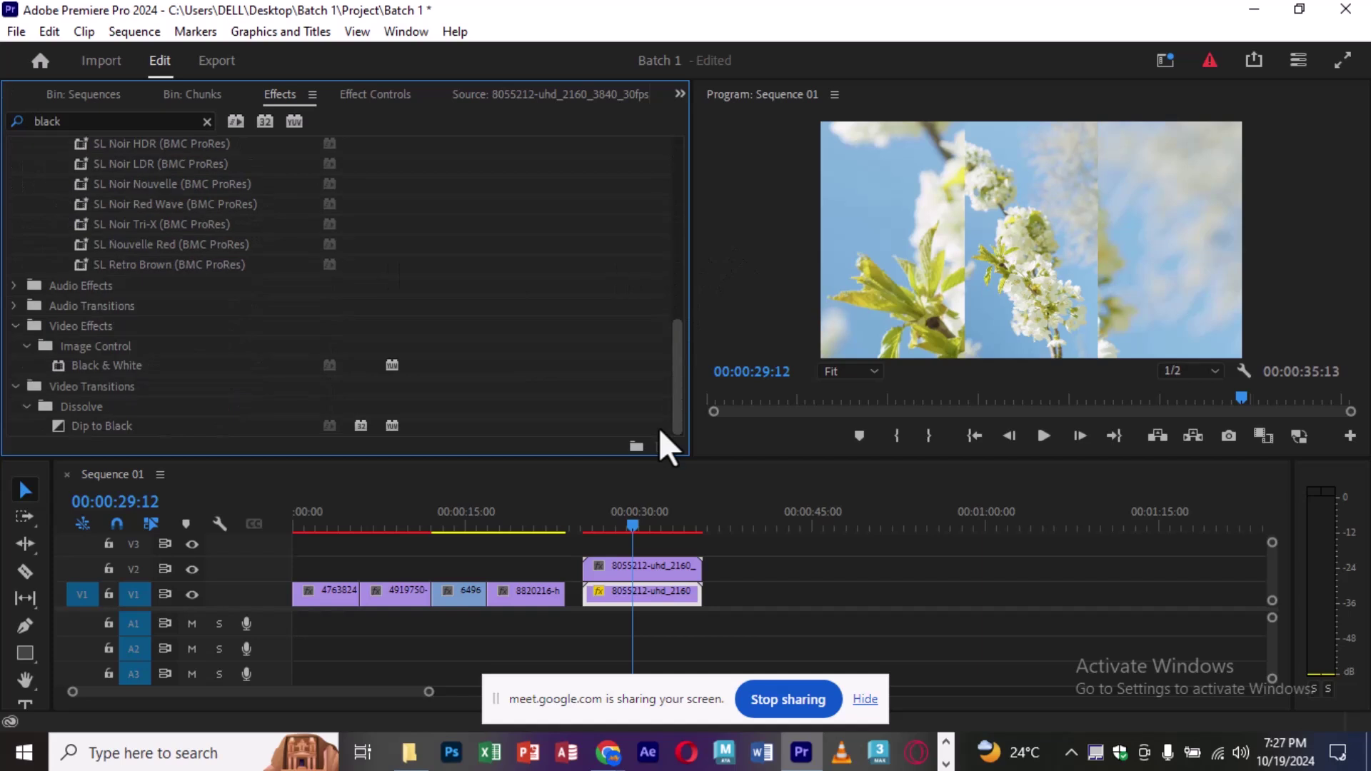
pyautogui.moveTo(107, 366); pyautogui.dragTo(608, 599)
pyautogui.click(363, 104)
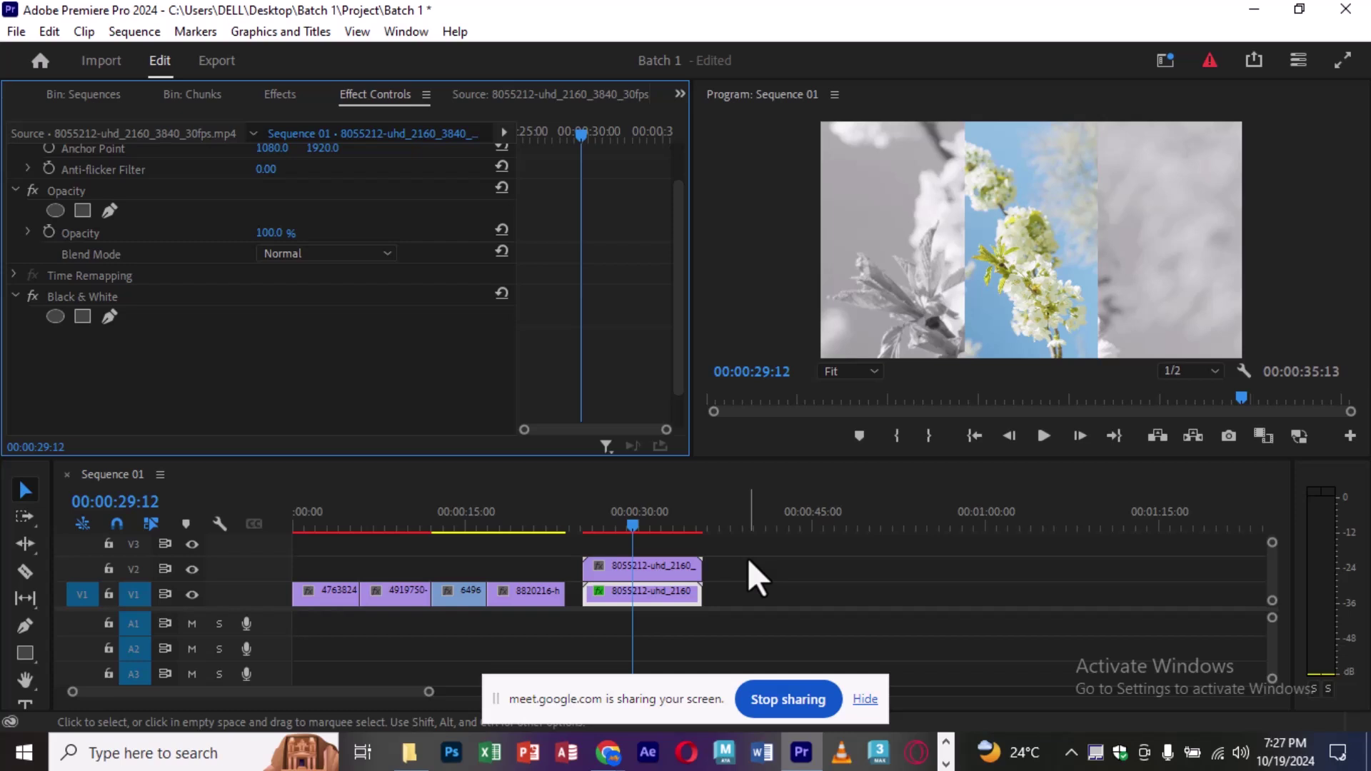
# Step: Delete the V1 background copy and set the V2 clip to Scale 327, Position 961, 195
pyautogui.click(666, 586)
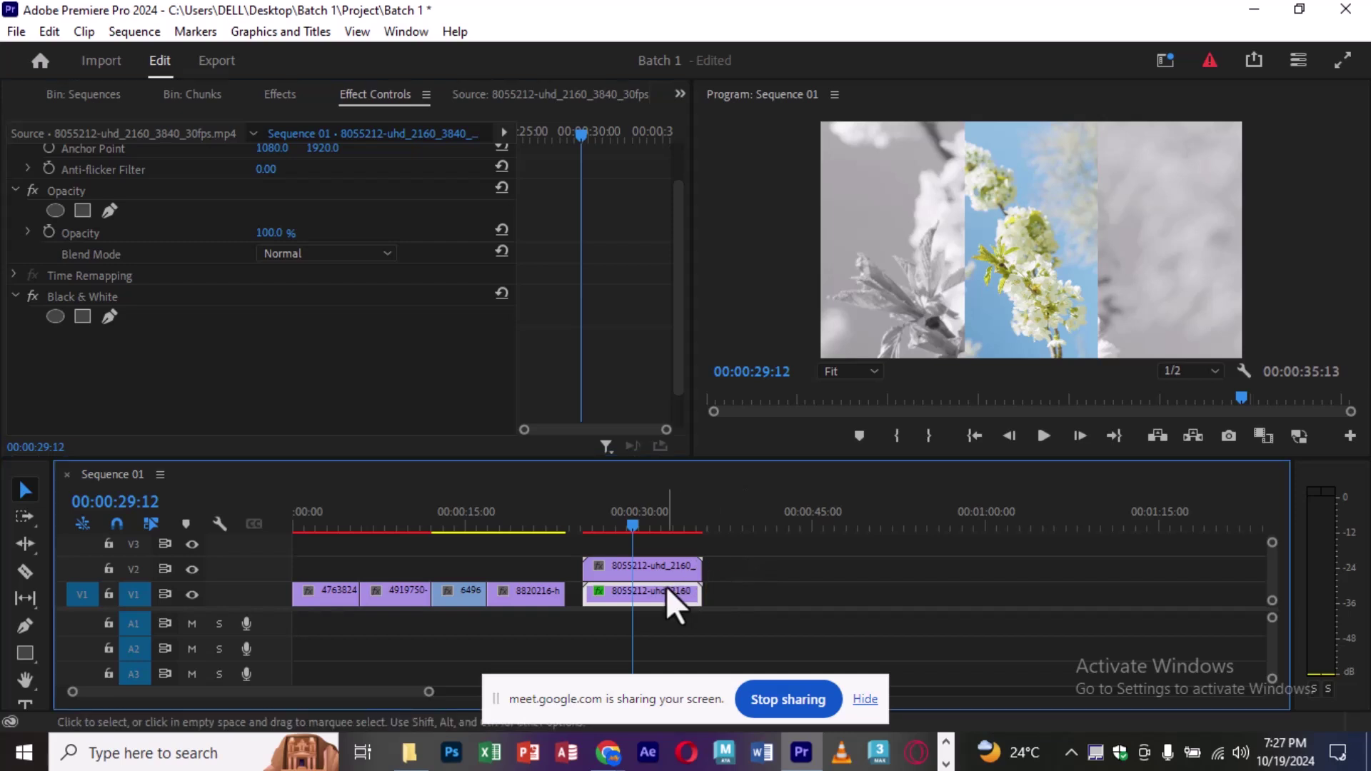
pyautogui.press('Delete')
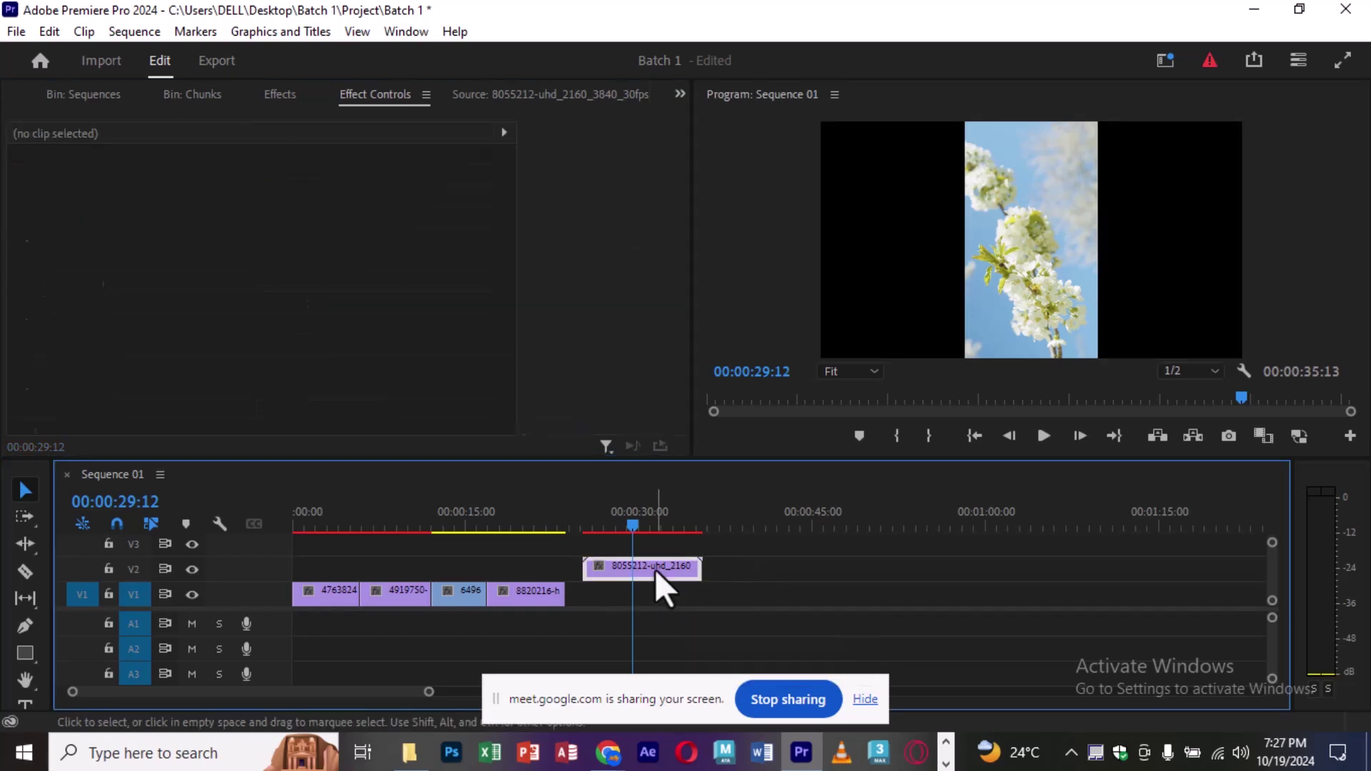
pyautogui.click(655, 569)
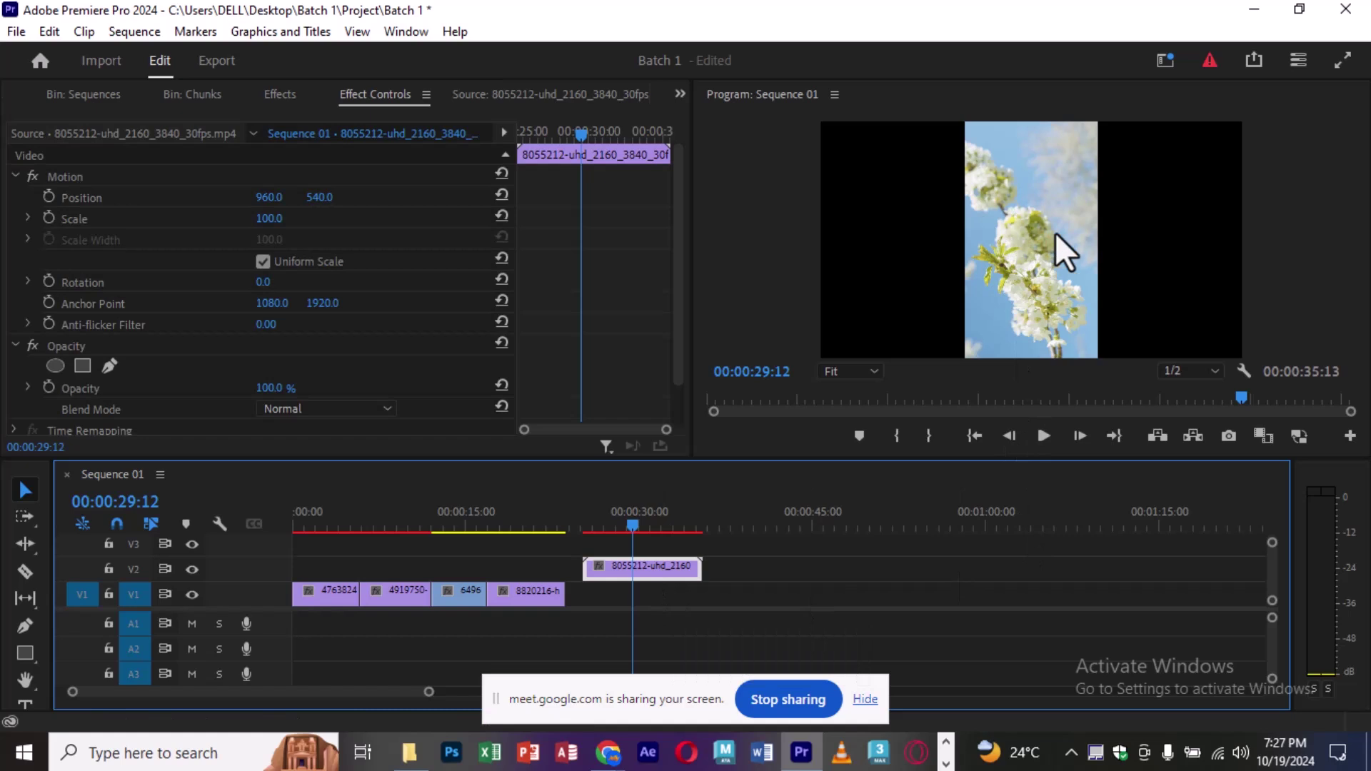
pyautogui.moveTo(283, 223)
pyautogui.mouseDown()
pyautogui.moveTo(417, 222)
pyautogui.moveTo(883, 364)
pyautogui.mouseUp()
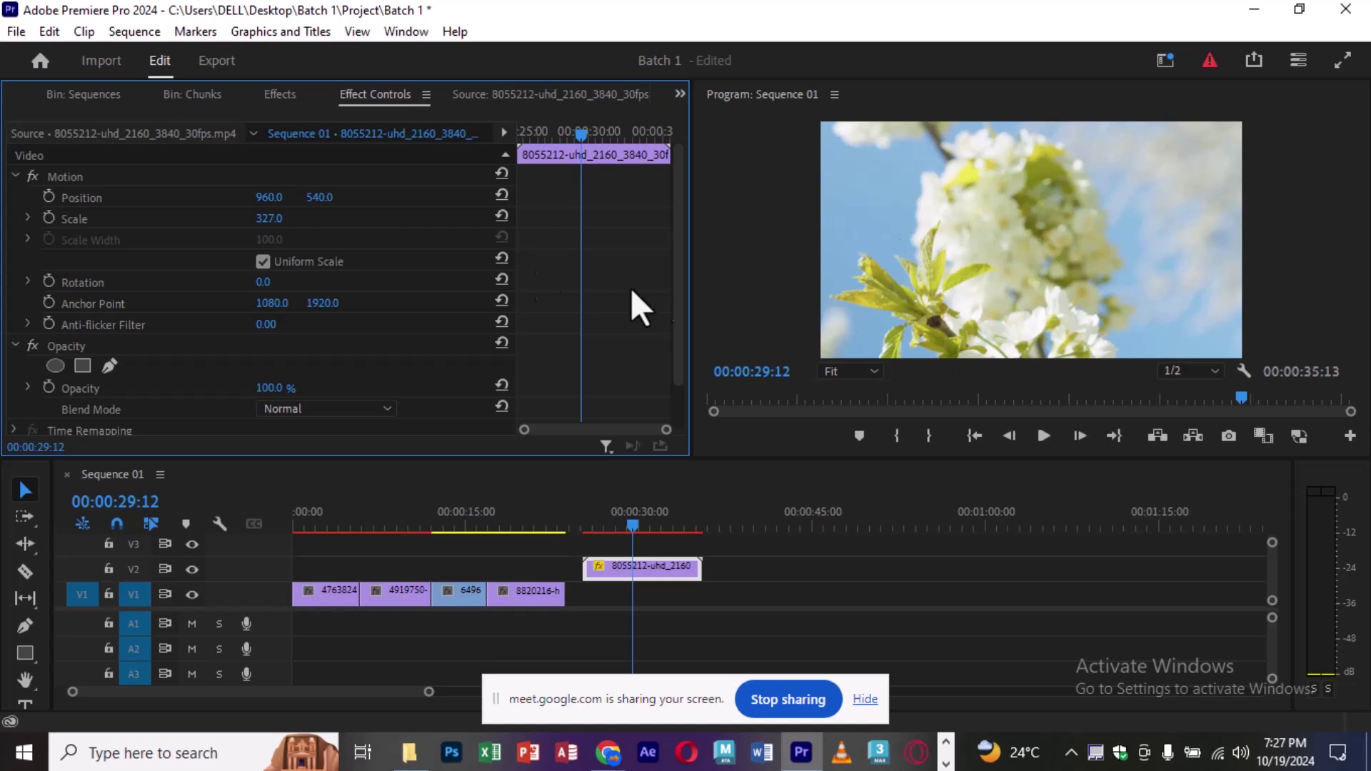
pyautogui.moveTo(319, 197); pyautogui.dragTo(74, 197)
pyautogui.moveTo(270, 197); pyautogui.dragTo(272, 197)
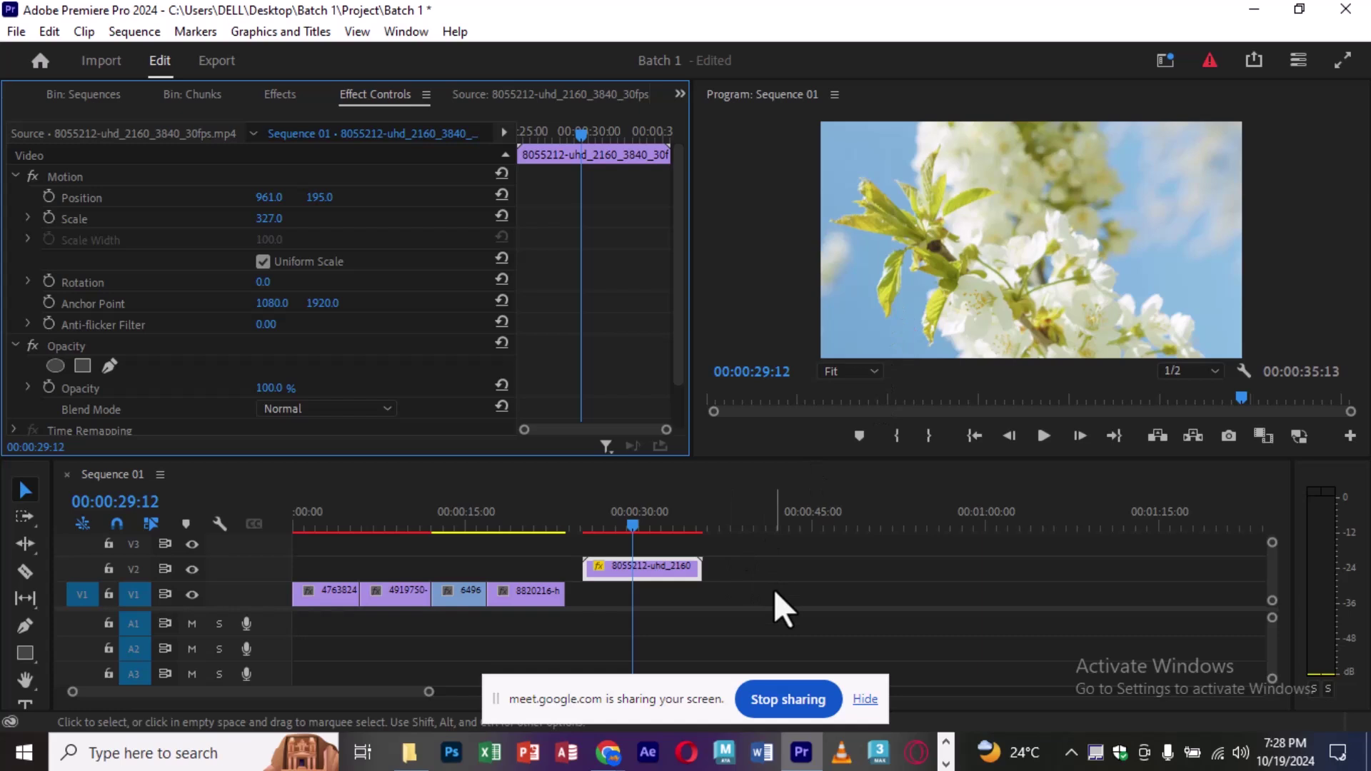
# Step: Delete the blossom clip from V2 and move the playhead to about seven seconds
pyautogui.click(668, 570)
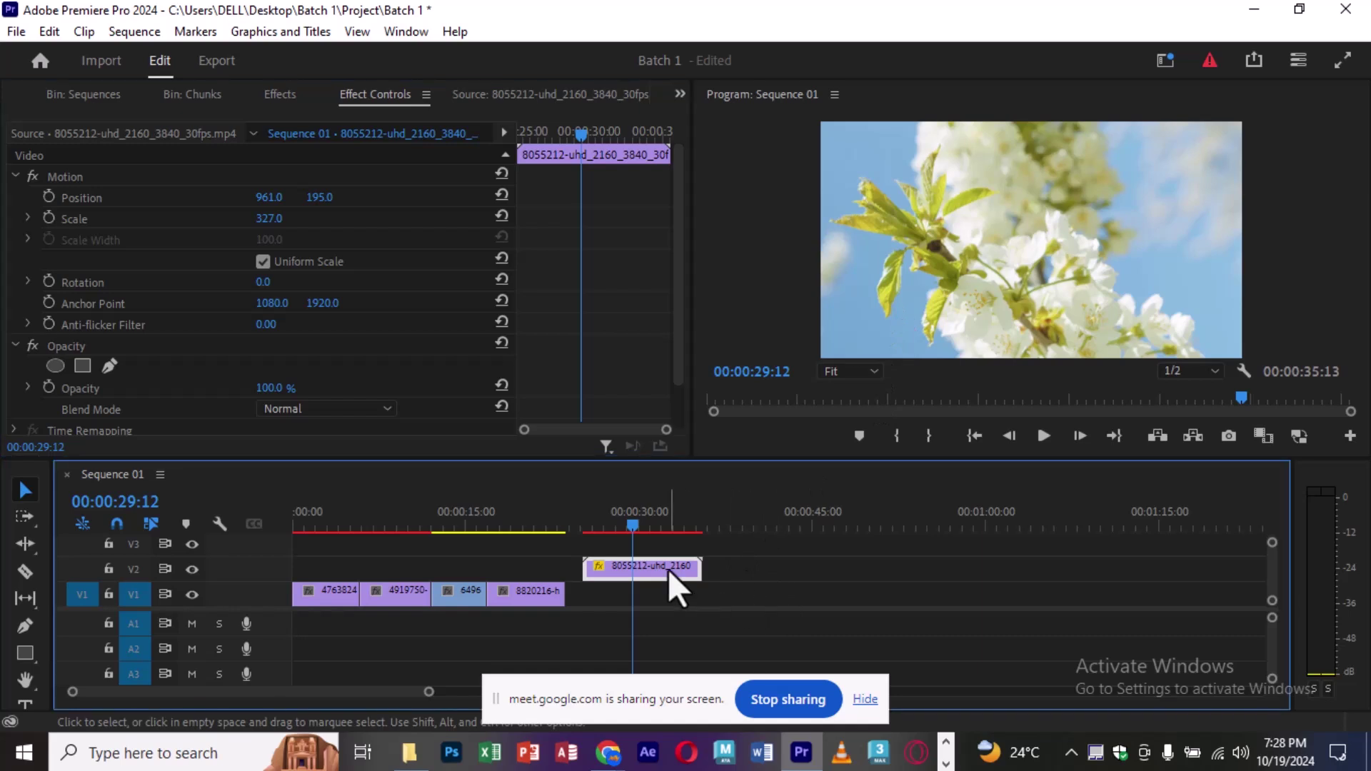
pyautogui.press('Delete')
pyautogui.moveTo(372, 523); pyautogui.dragTo(398, 525)
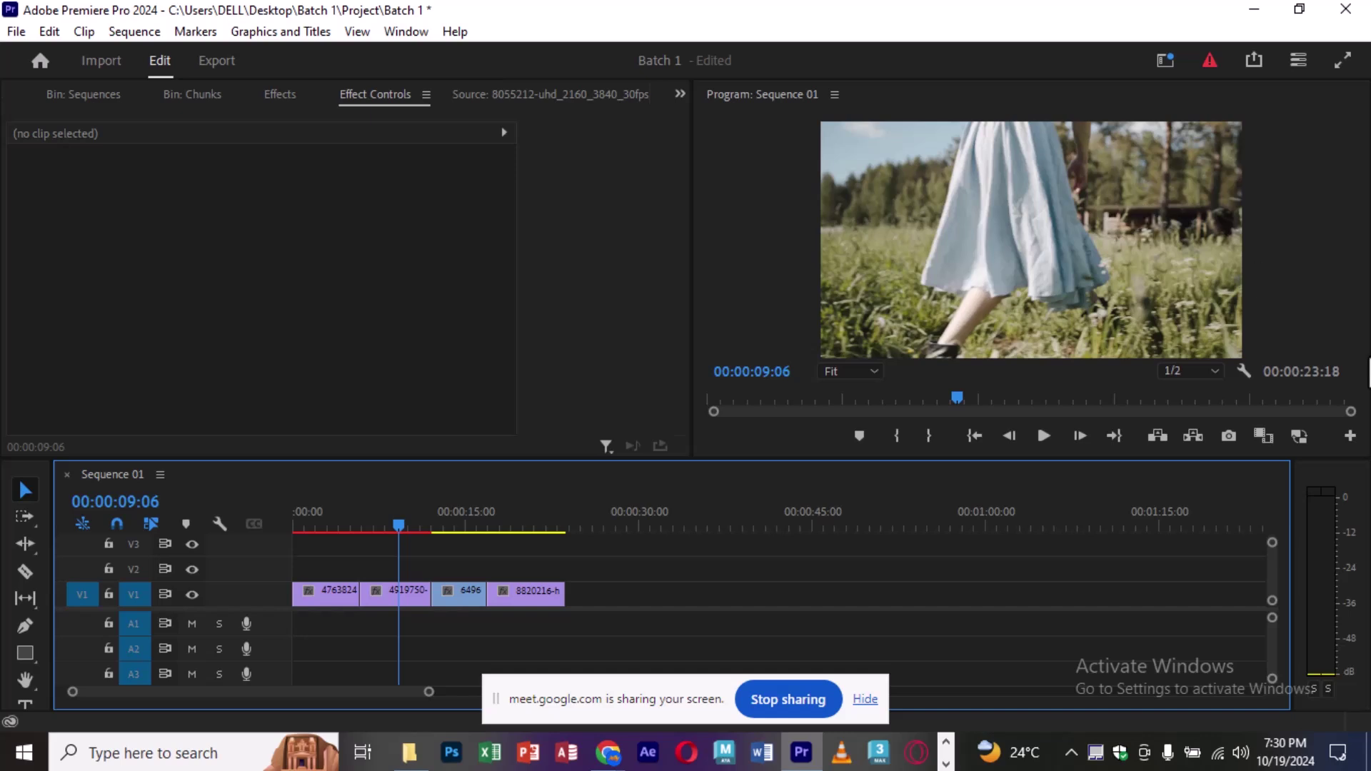
# Step: Scrub from the sequence start to the beach shot at 00:00:15:18, then show Chrome's window previews
pyautogui.click(298, 527)
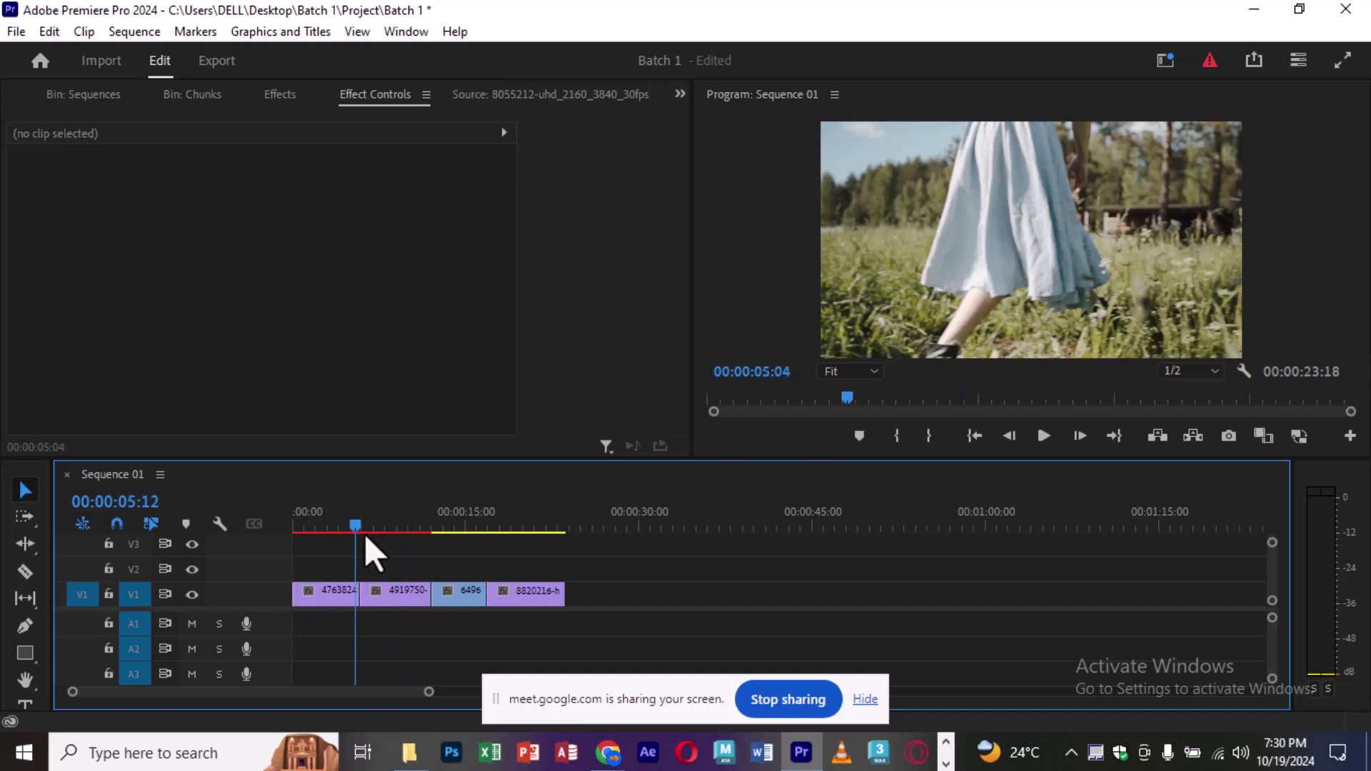
pyautogui.moveTo(298, 528); pyautogui.dragTo(474, 526)
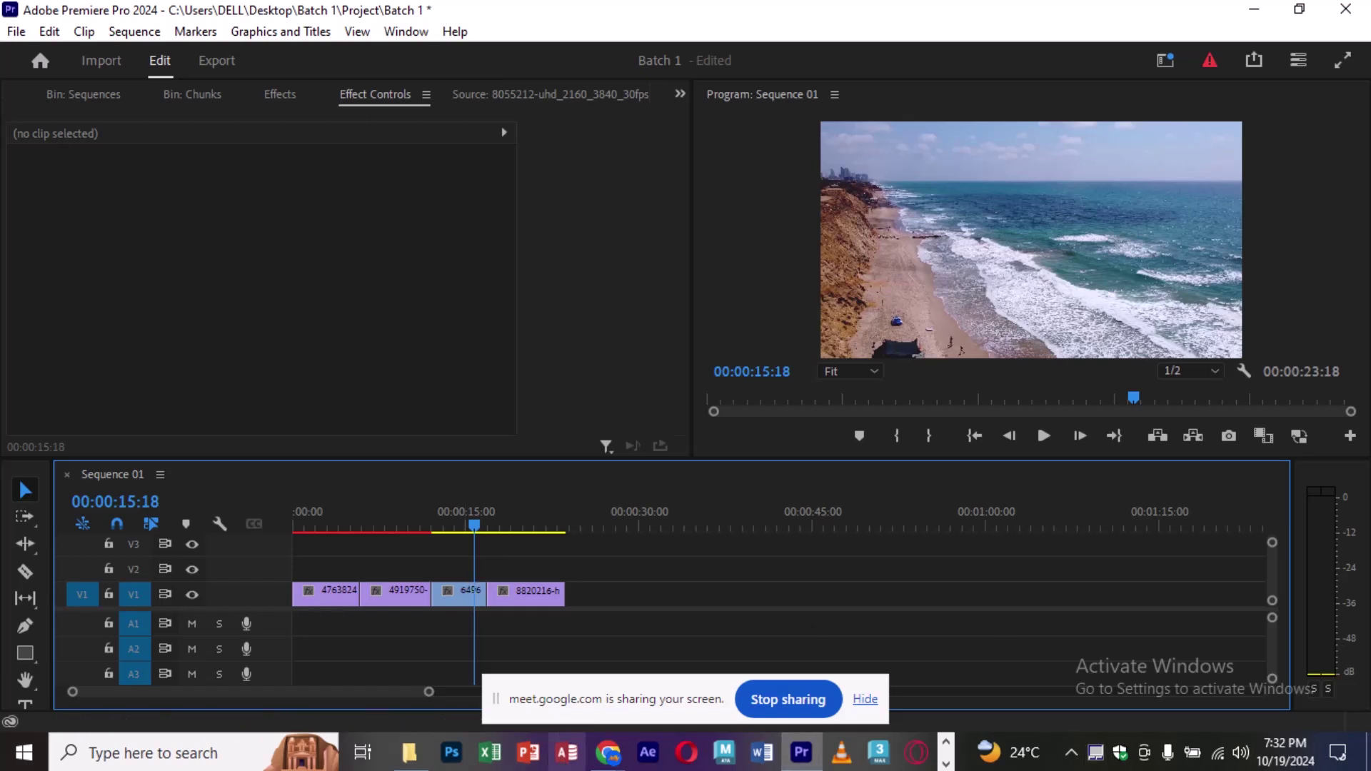
pyautogui.click(609, 759)
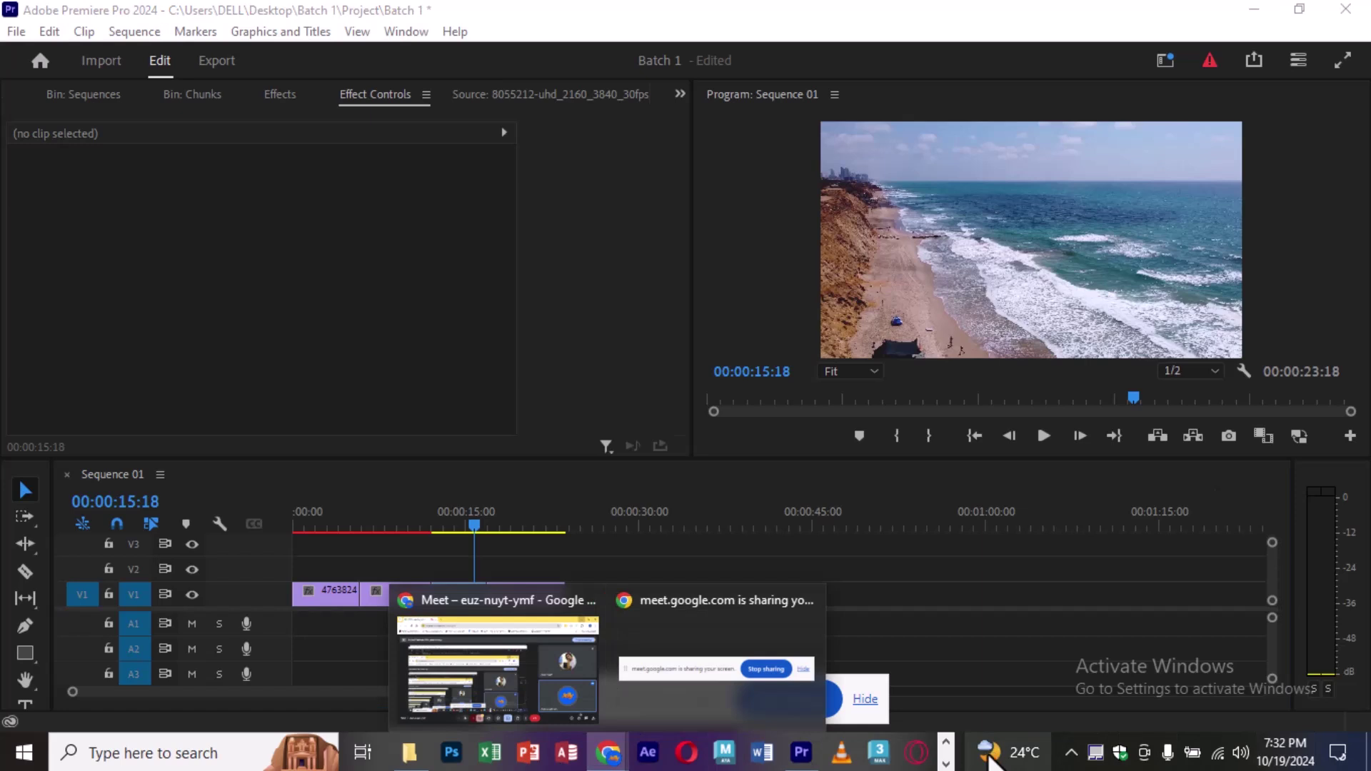
# Step: Switch between the open Chrome windows, minimizing the Pexels flowers page and showing Google Meet
pyautogui.click(621, 752)
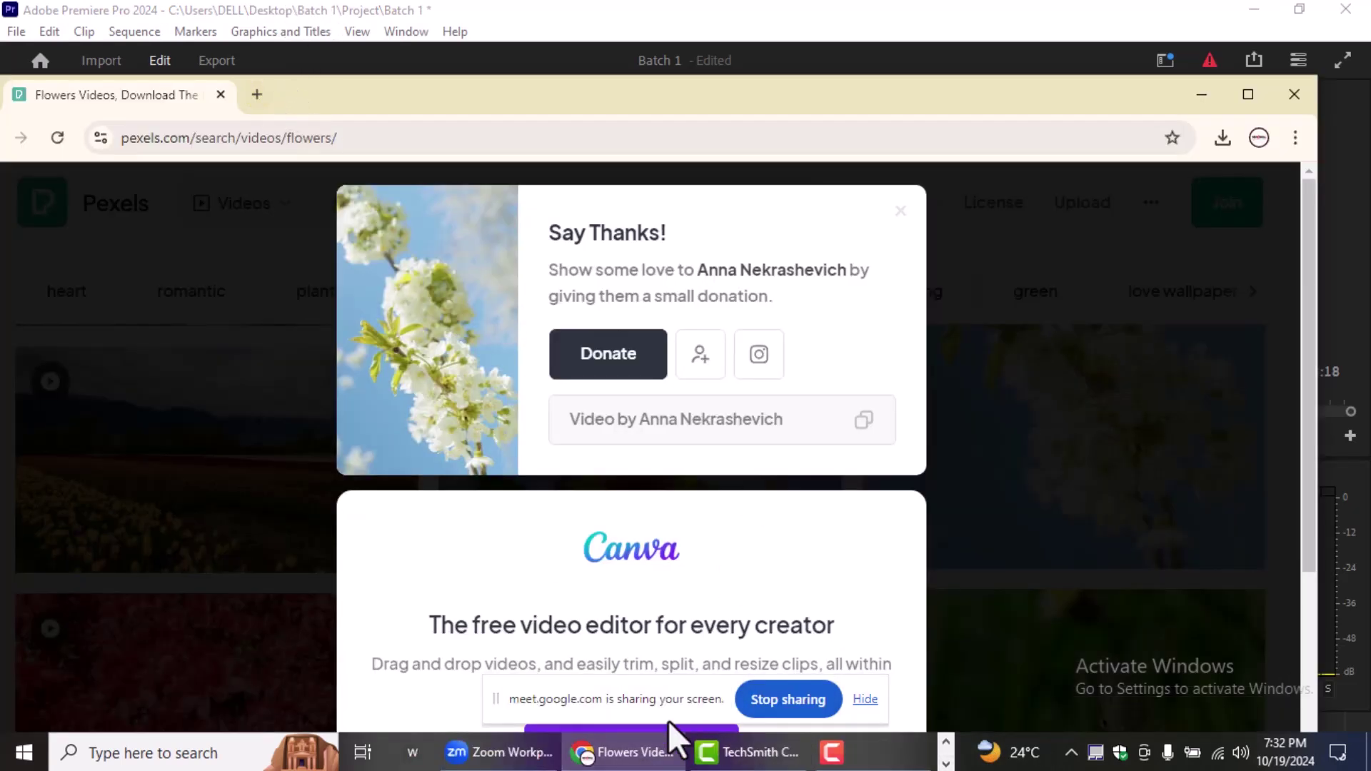
pyautogui.click(643, 765)
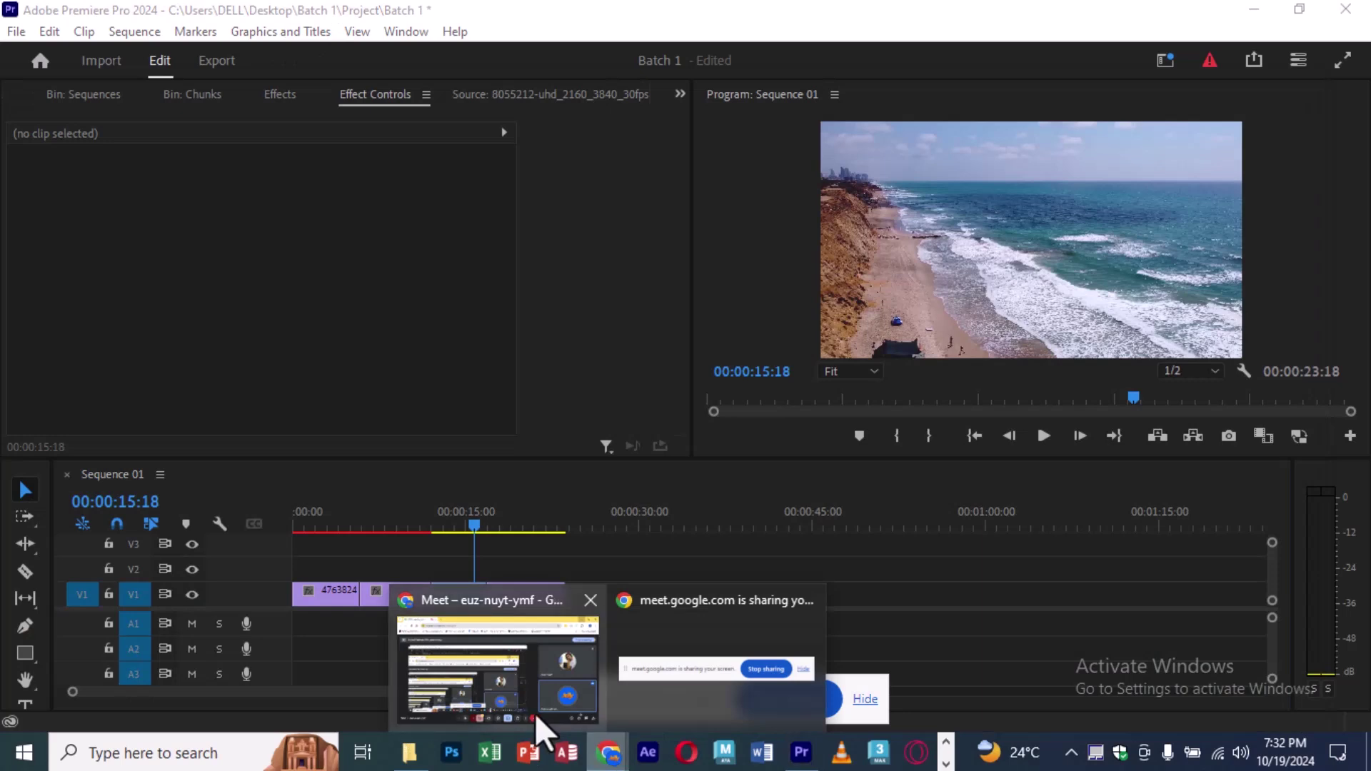
pyautogui.click(535, 711)
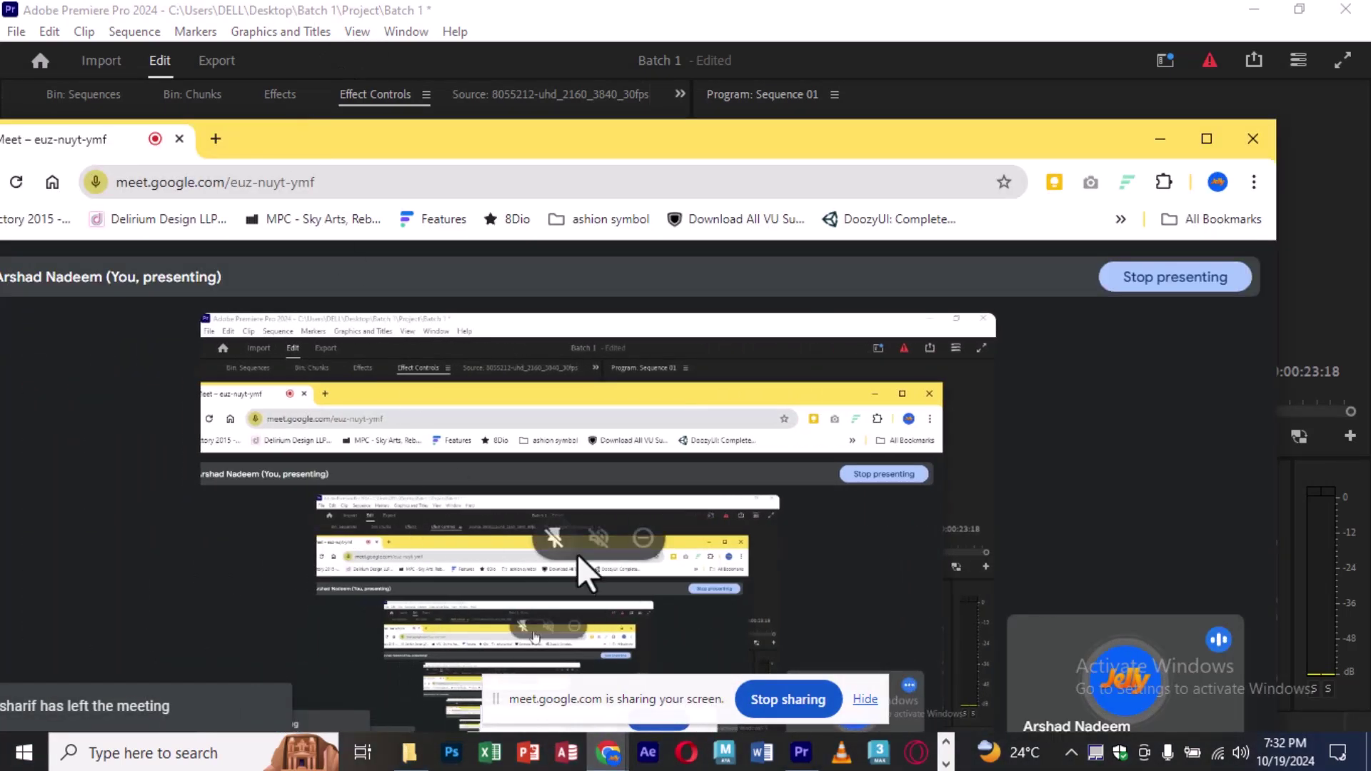
pyautogui.moveTo(627, 758)
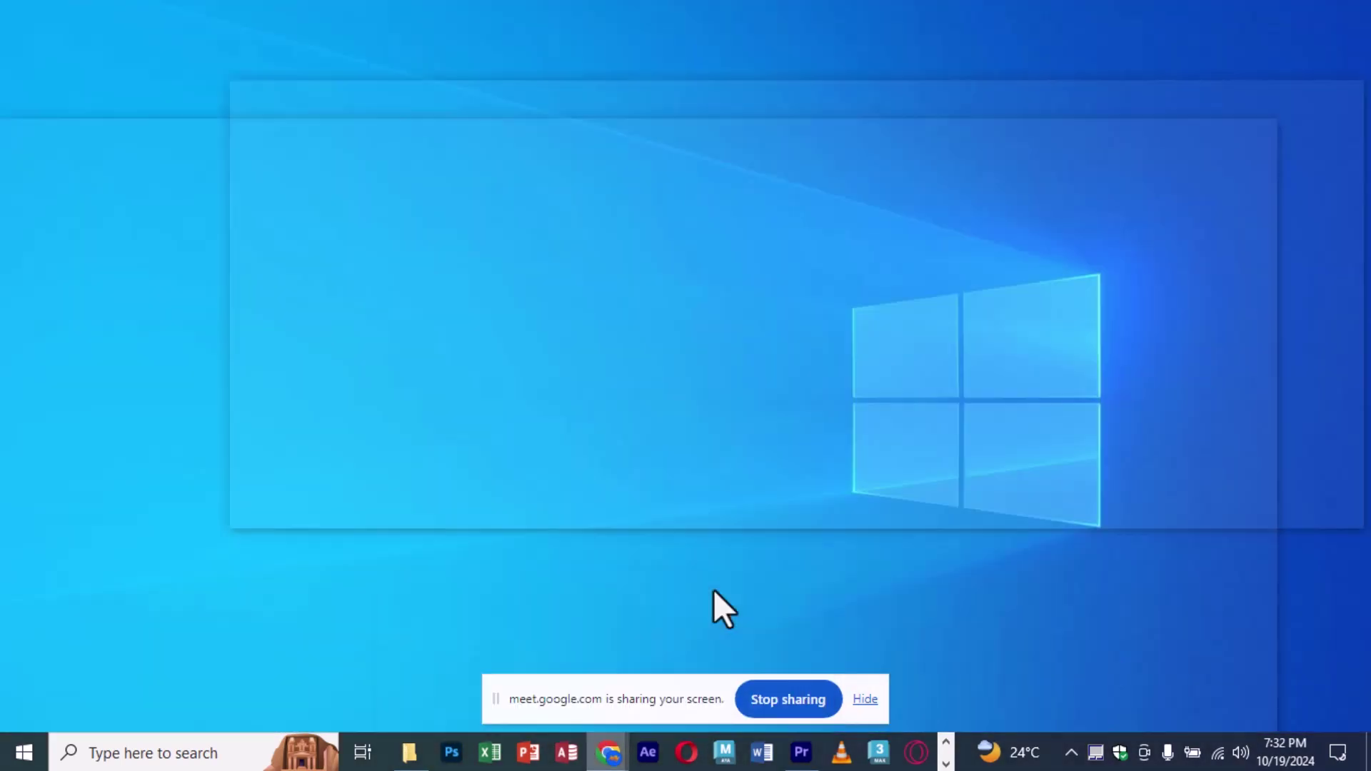
pyautogui.click(715, 607)
# Step: Launch a new Chrome window with the chosen profile and open a new tab
pyautogui.rightClick(608, 753)
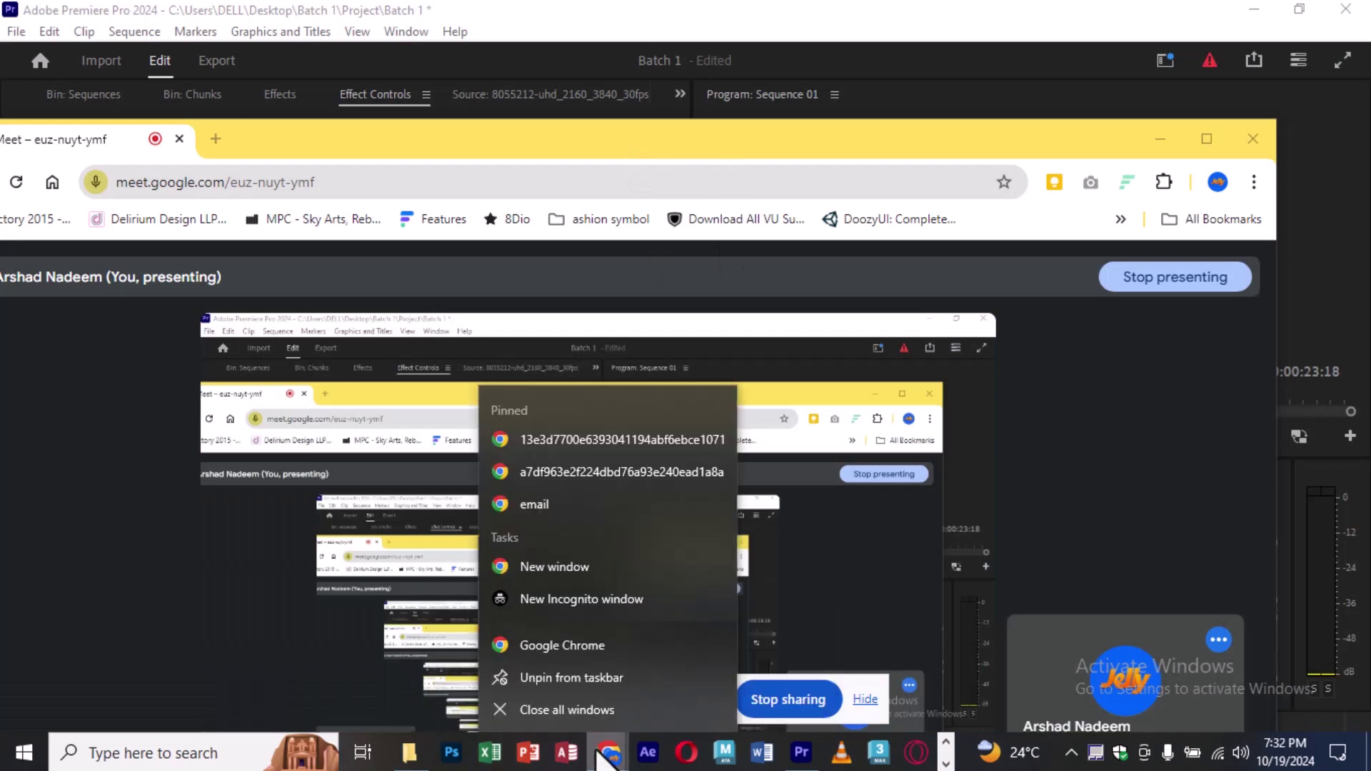
pyautogui.click(567, 651)
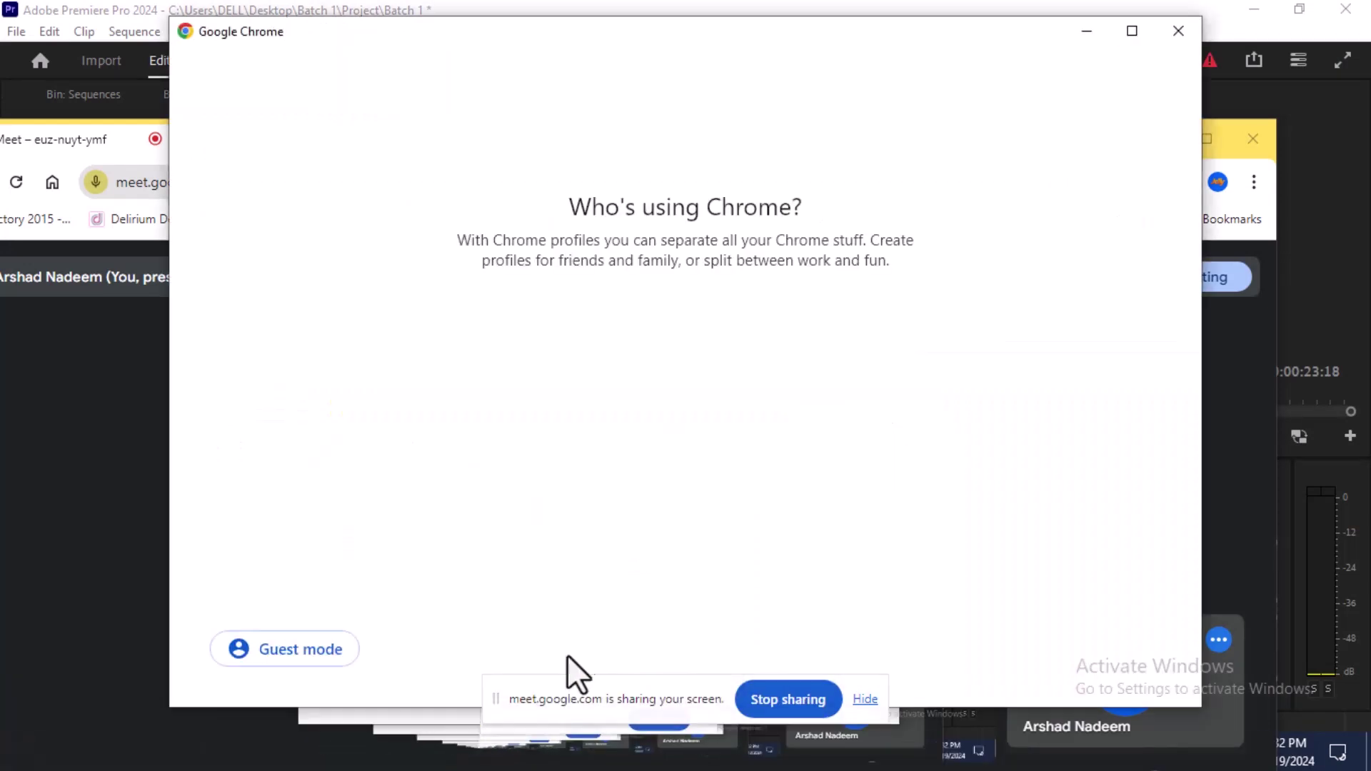
pyautogui.click(628, 550)
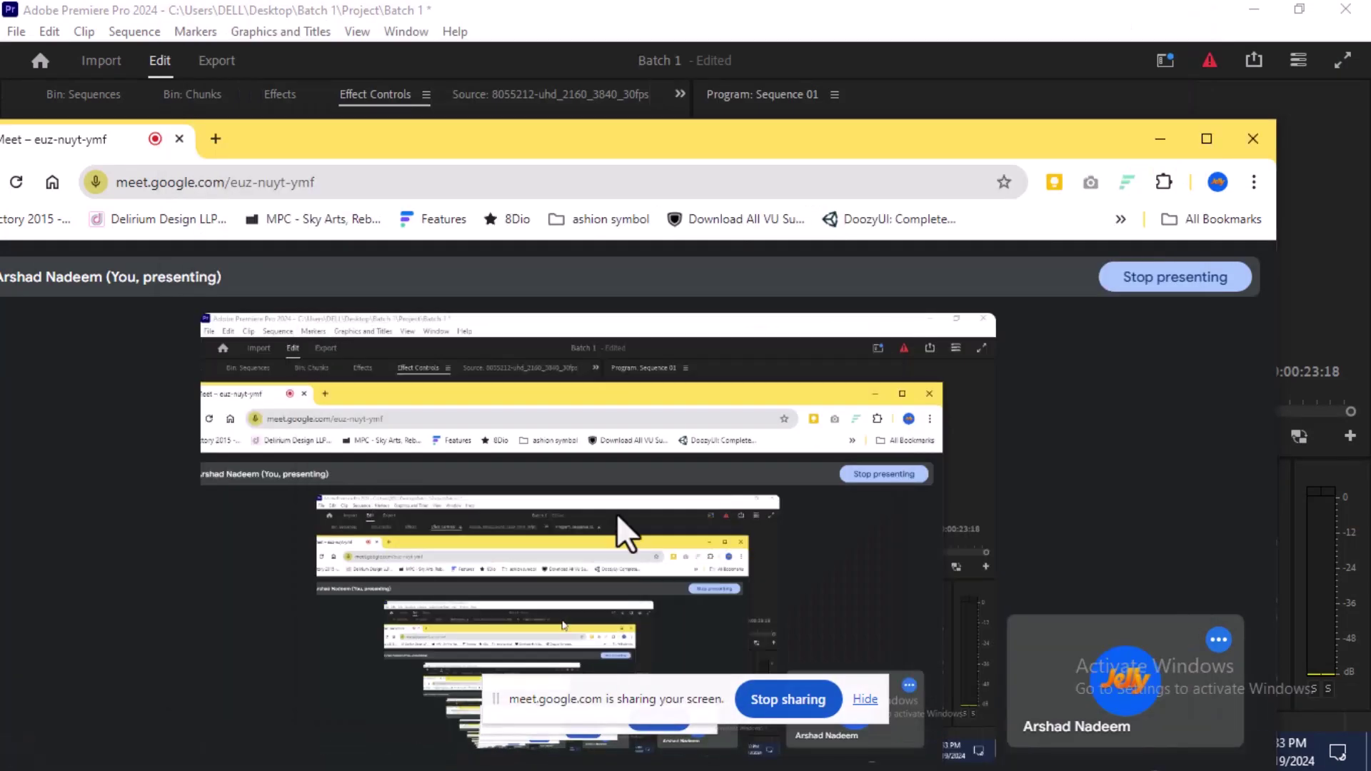
pyautogui.click(209, 141)
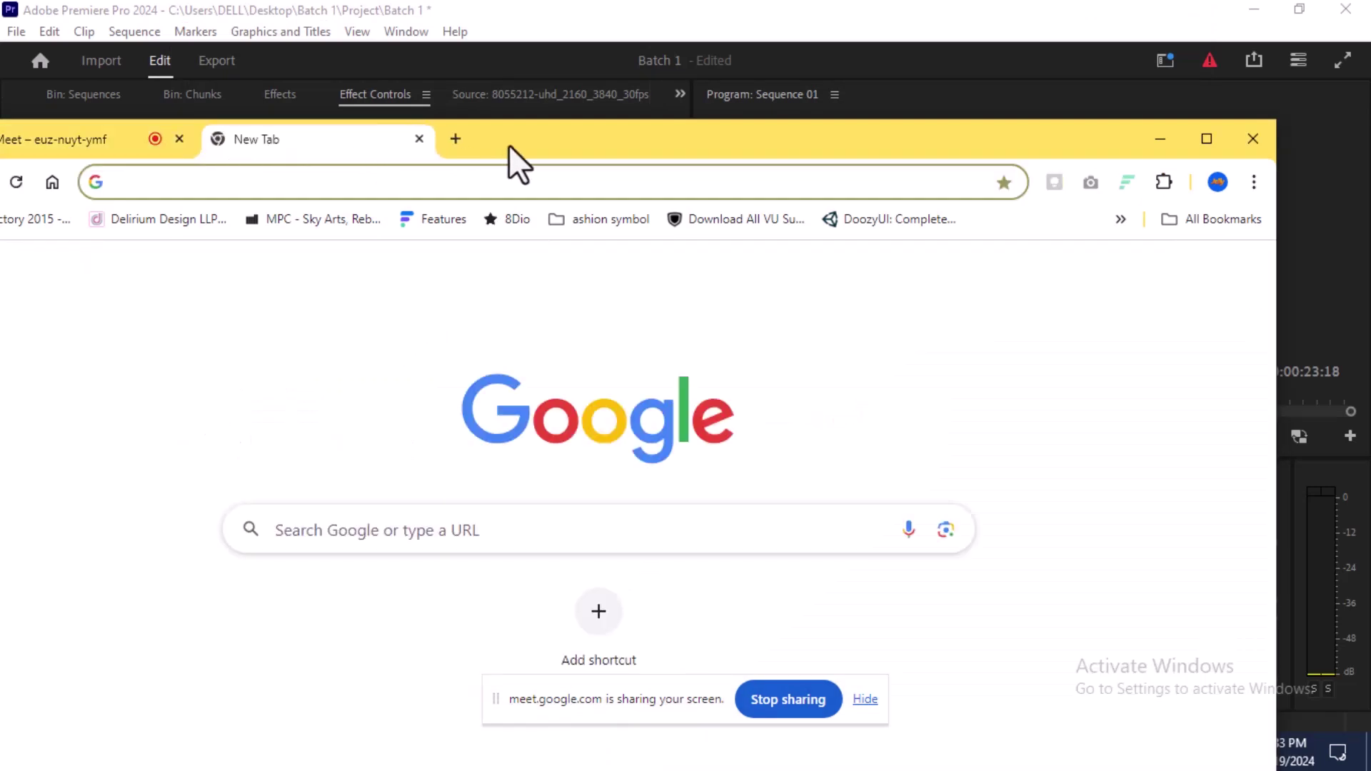
# Step: Maximize the window, load youtube.com and go to YouTube Studio from the account menu
pyautogui.doubleClick(509, 143)
pyautogui.click(426, 65)
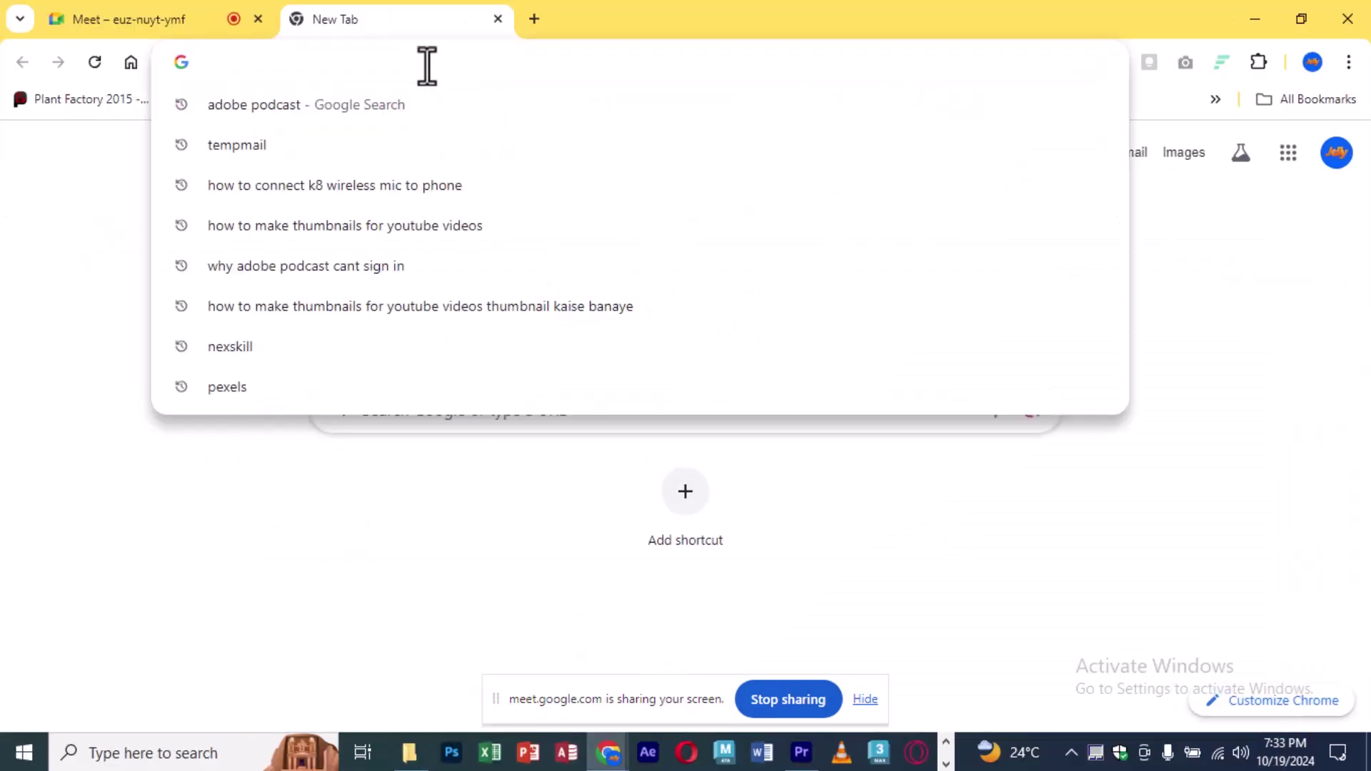
pyautogui.write('youtube')
pyautogui.press('Return')
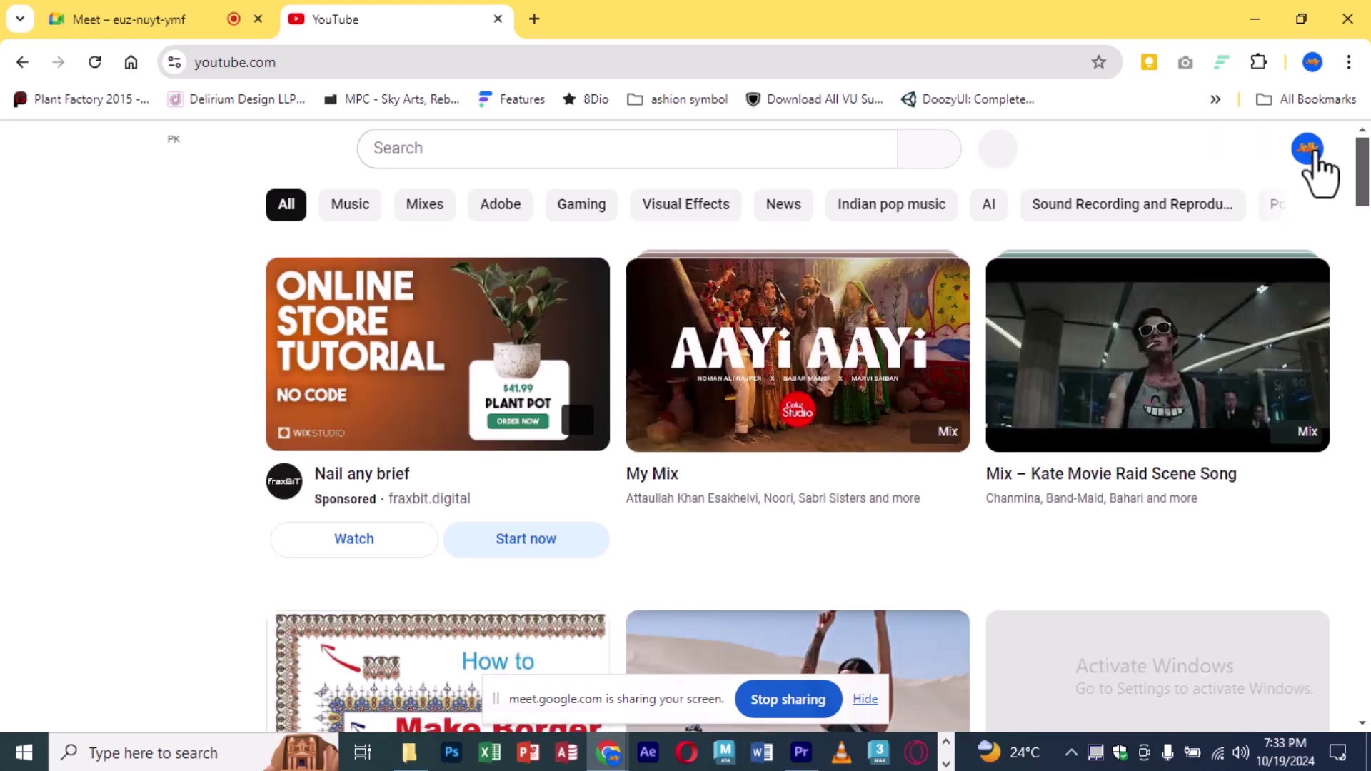
pyautogui.click(1312, 152)
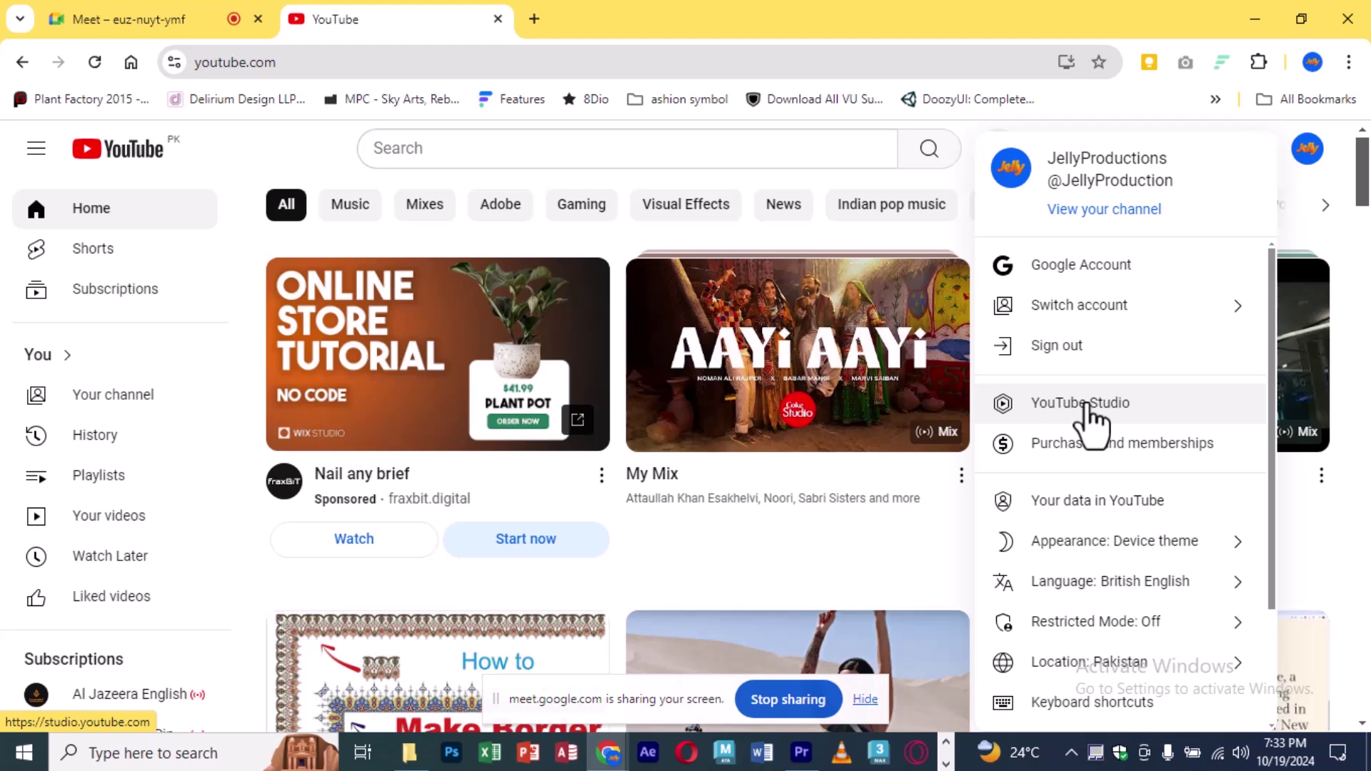
pyautogui.click(1086, 405)
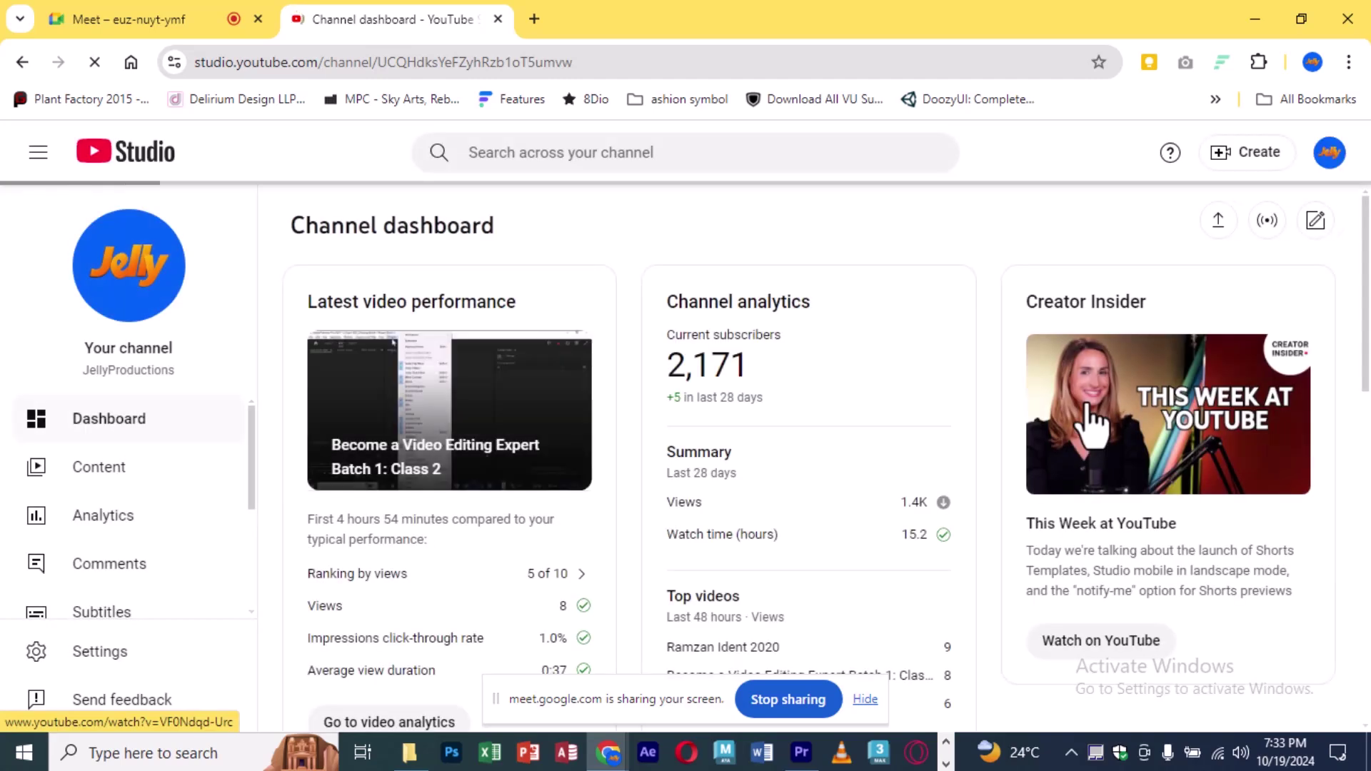
# Step: Open the Audio library and submit the account password in the identity verification prompt
pyautogui.scroll(-3, 146, 454)
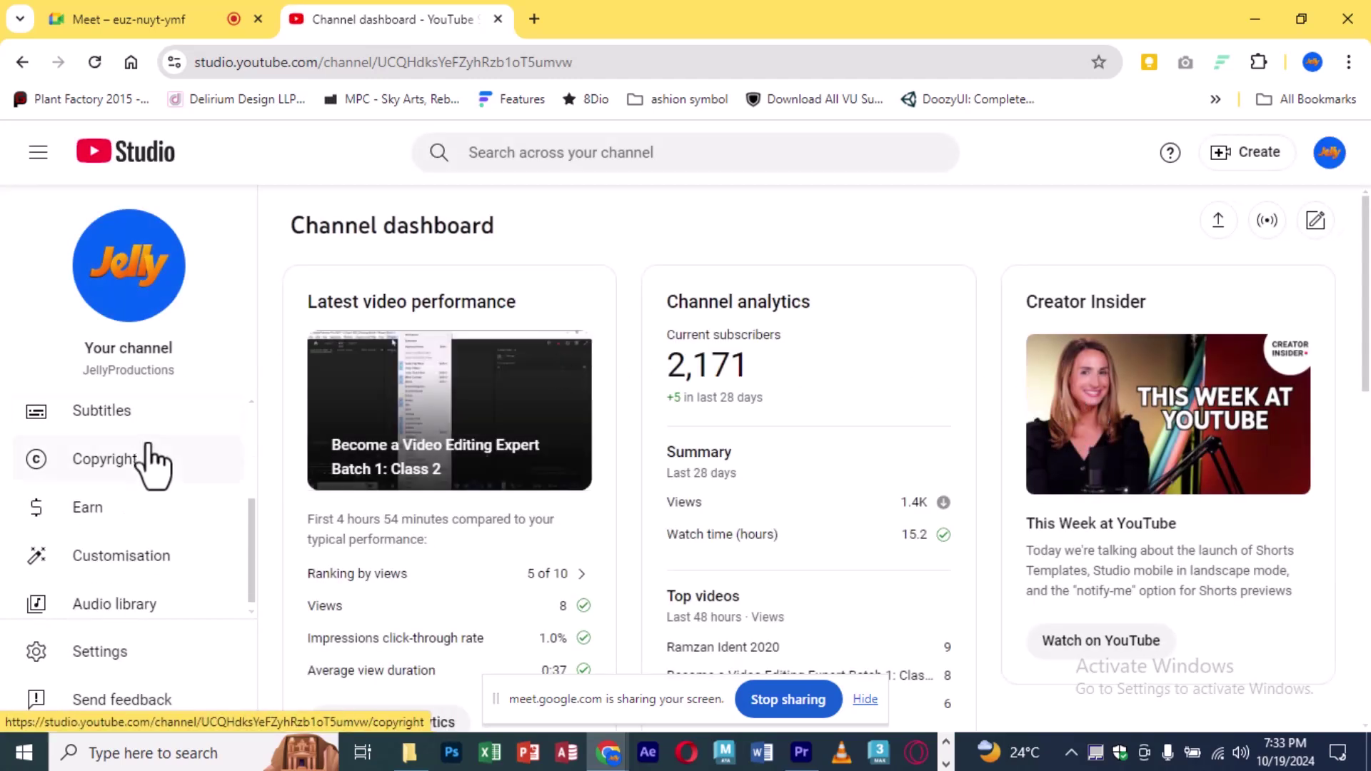
pyautogui.scroll(-1, 149, 478)
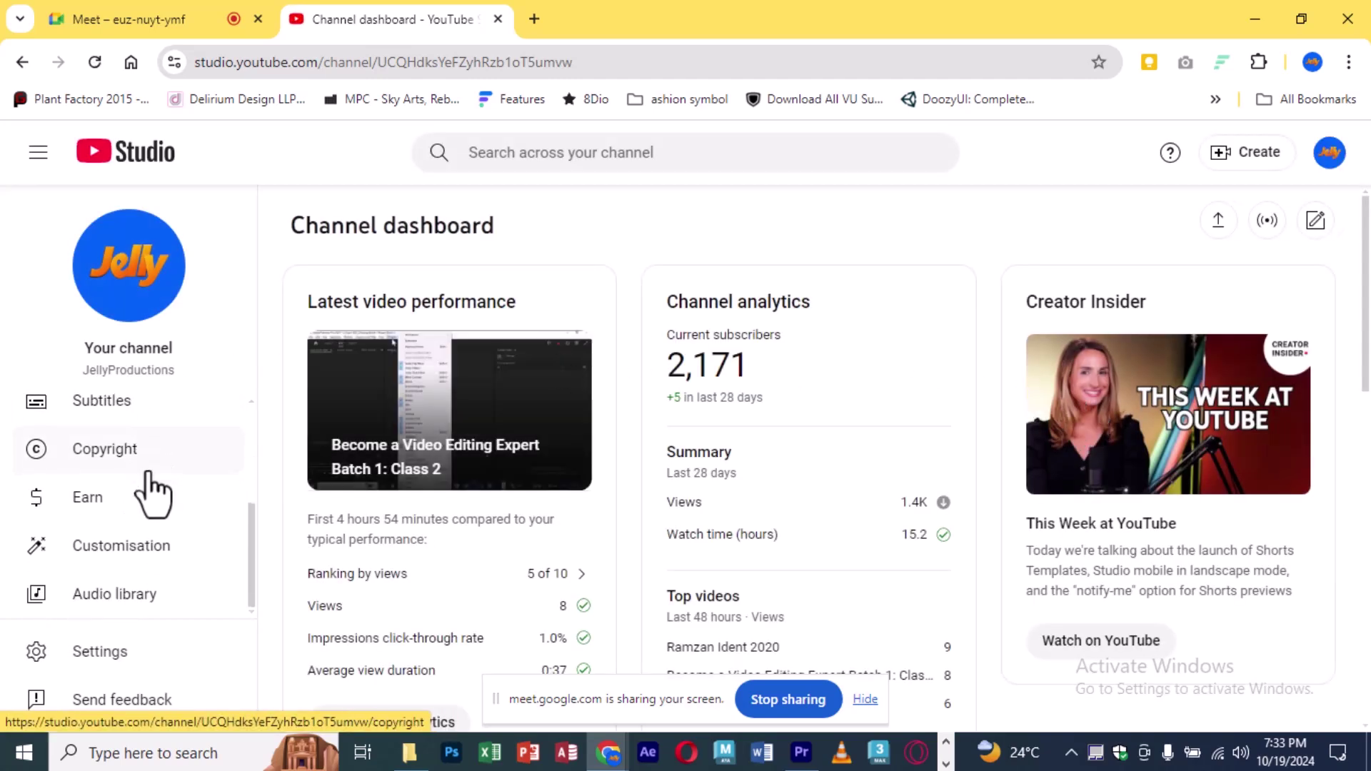
pyautogui.click(112, 596)
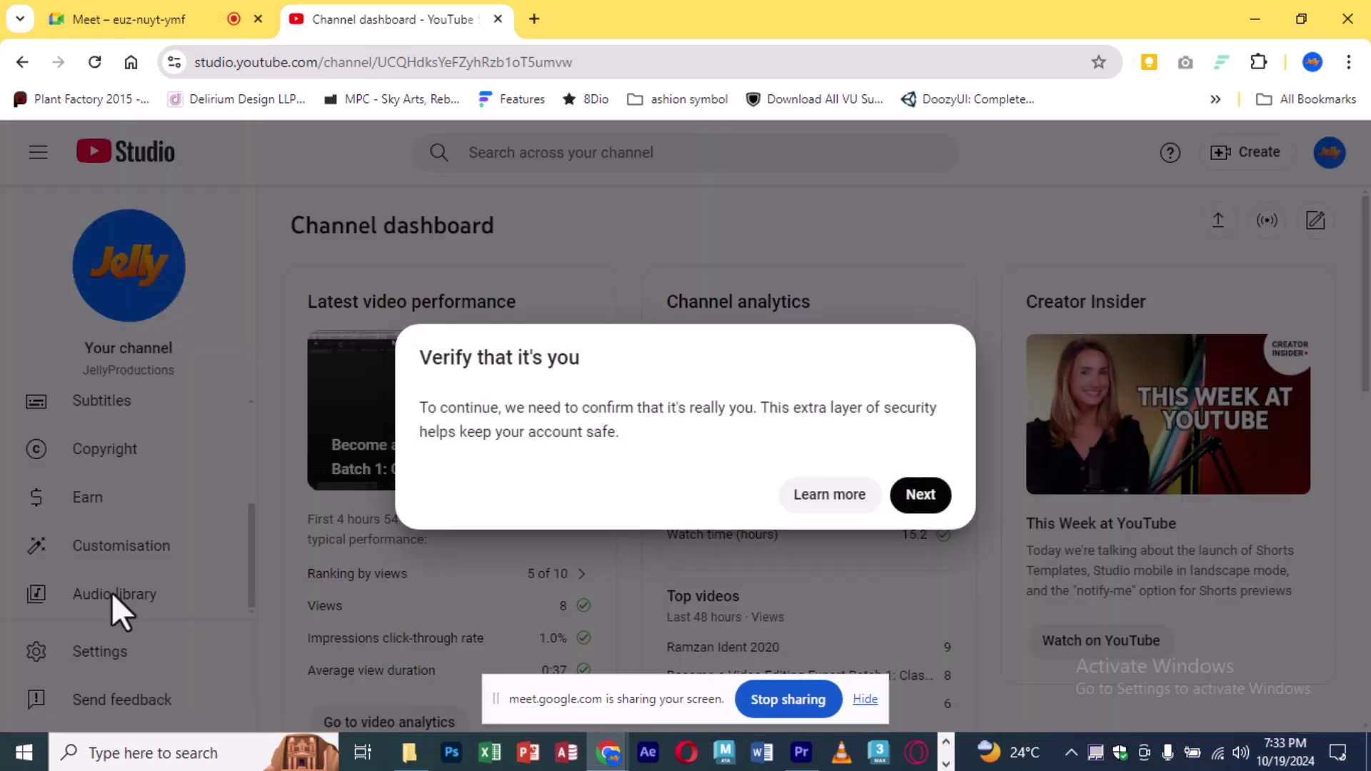
pyautogui.click(921, 496)
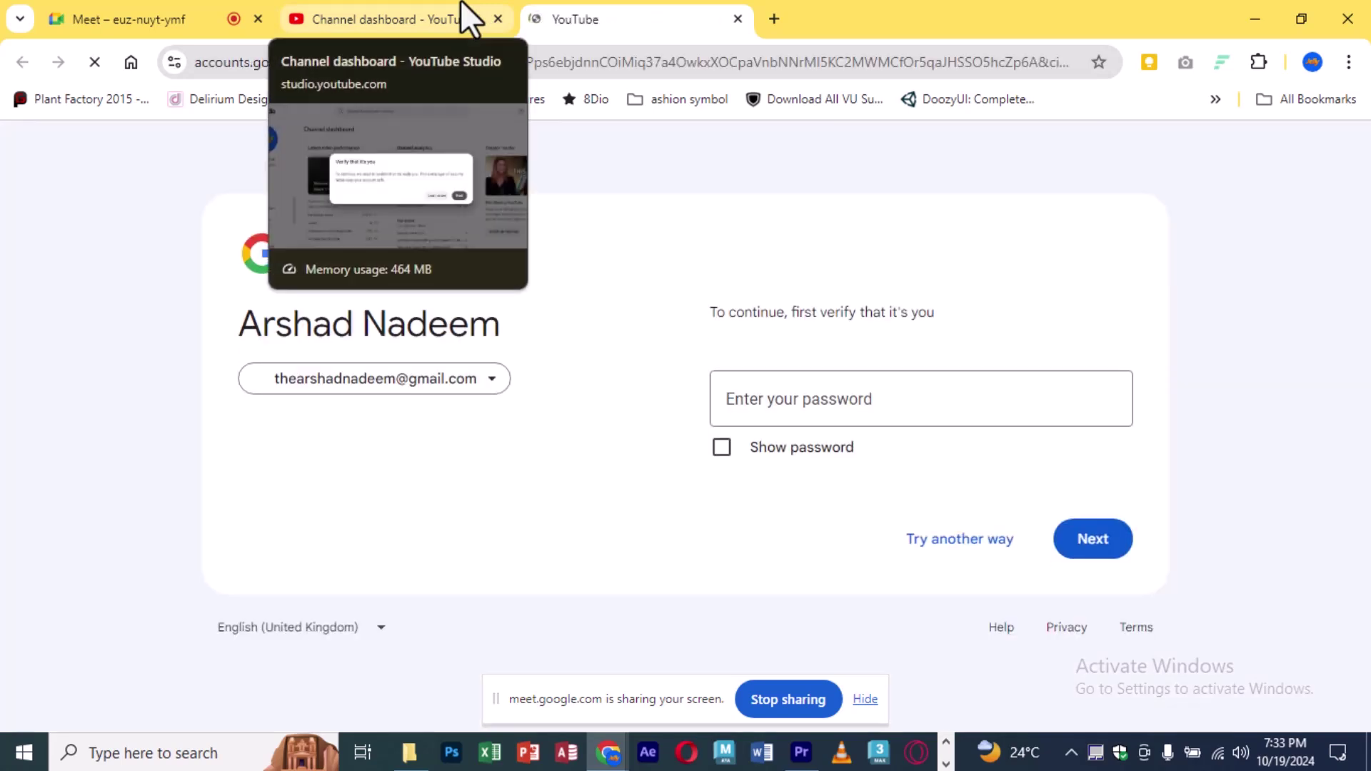
pyautogui.click(830, 409)
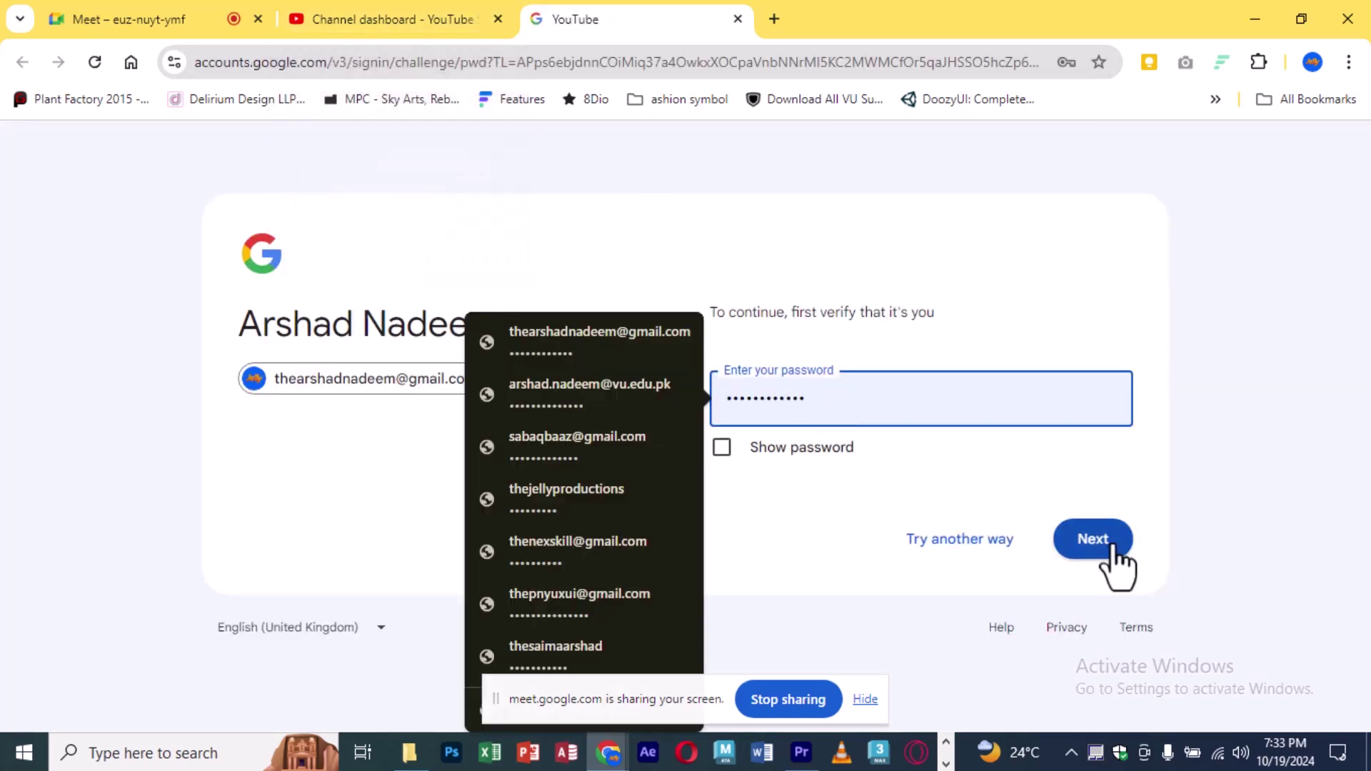
pyautogui.click(1111, 546)
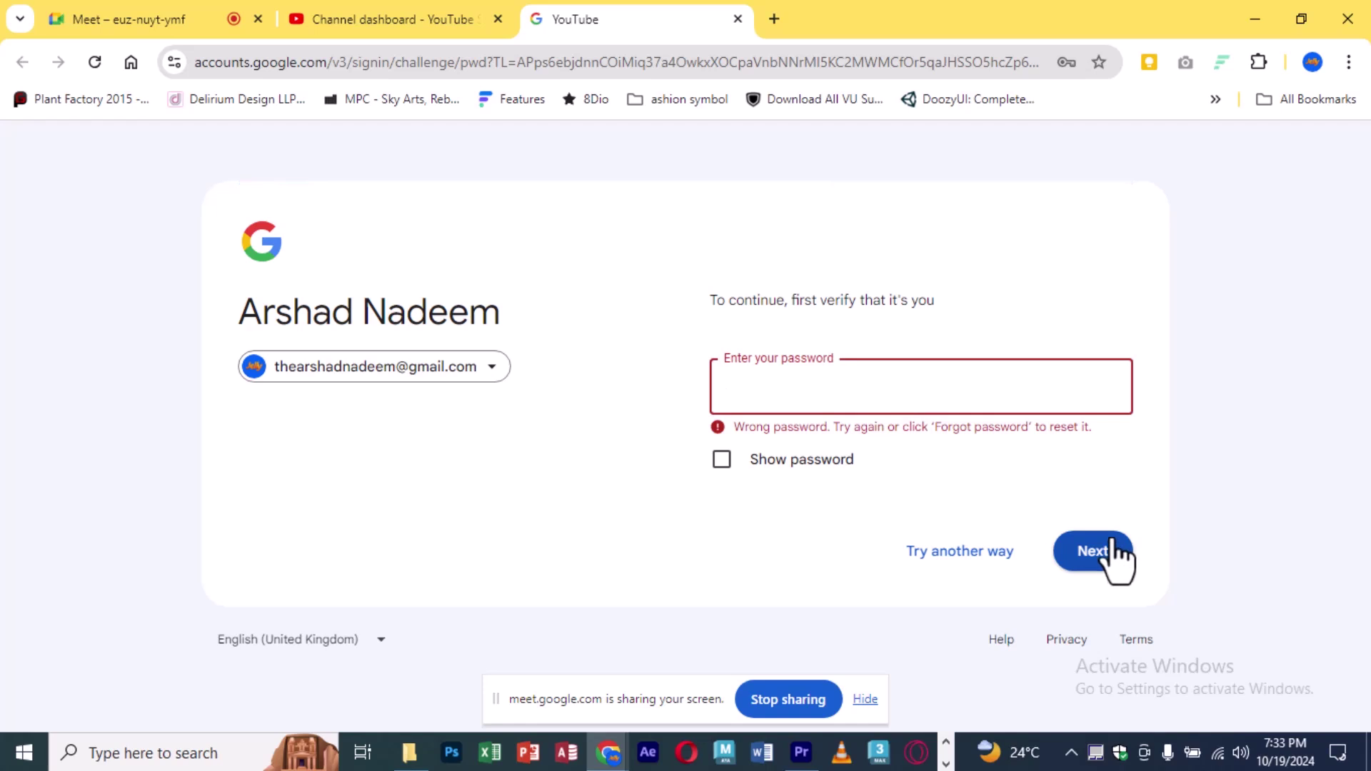
# Step: Return to the YouTube Studio window and restore the browser to a smaller size
pyautogui.click(383, 19)
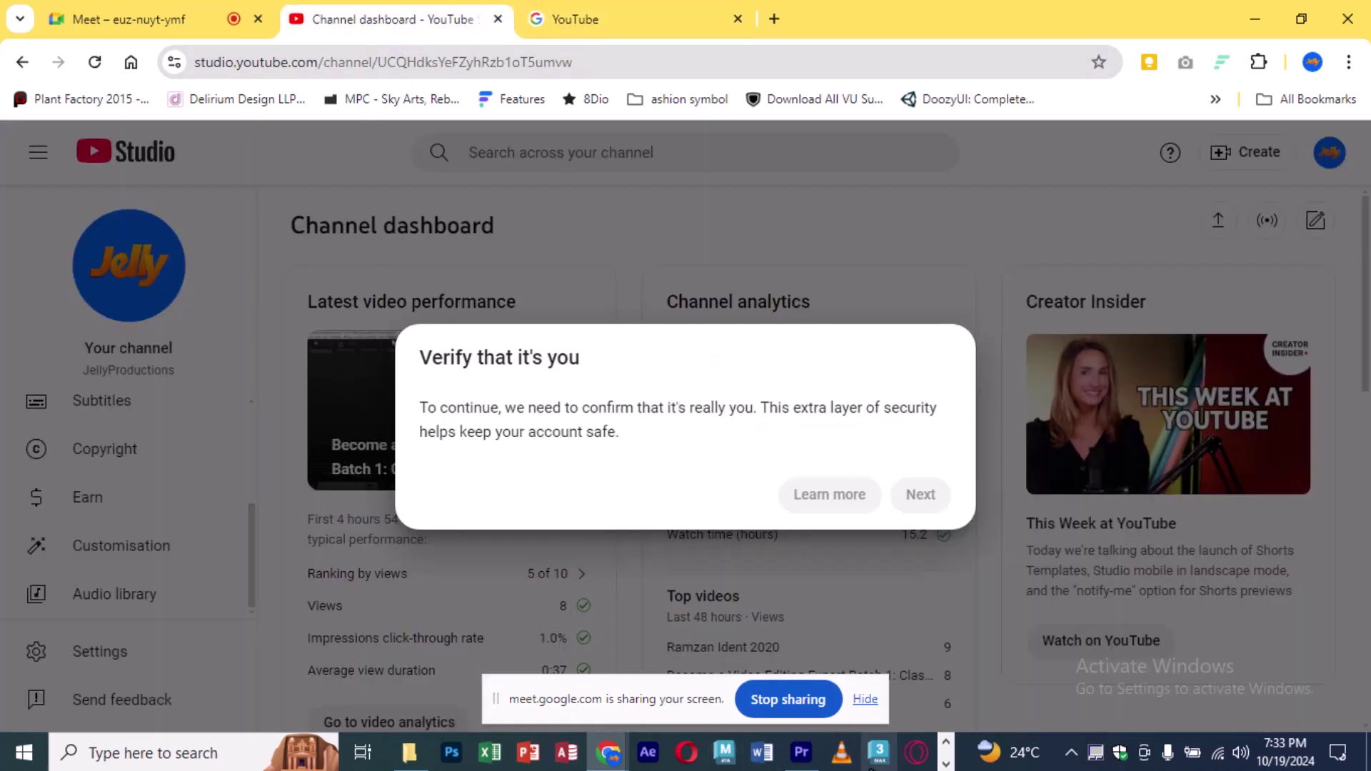
pyautogui.click(947, 763)
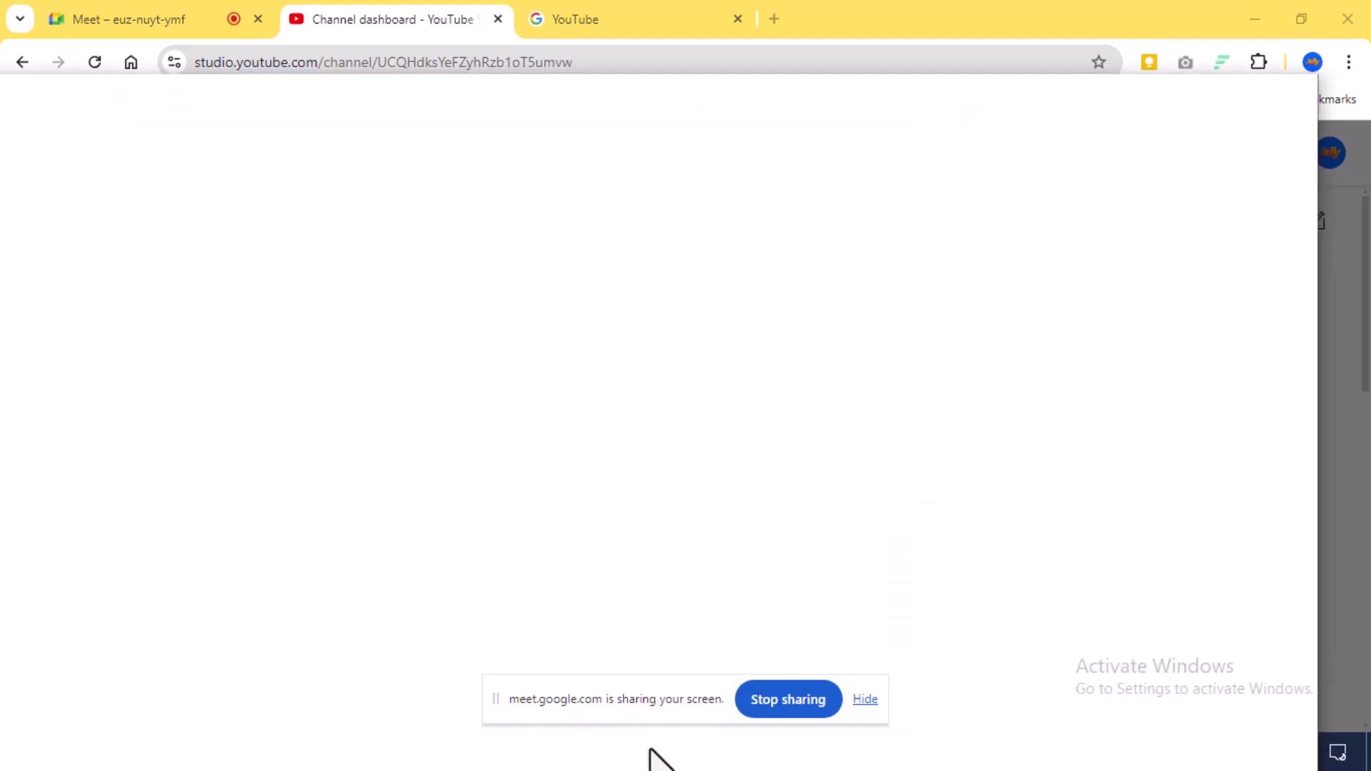
pyautogui.click(622, 752)
pyautogui.click(470, 59)
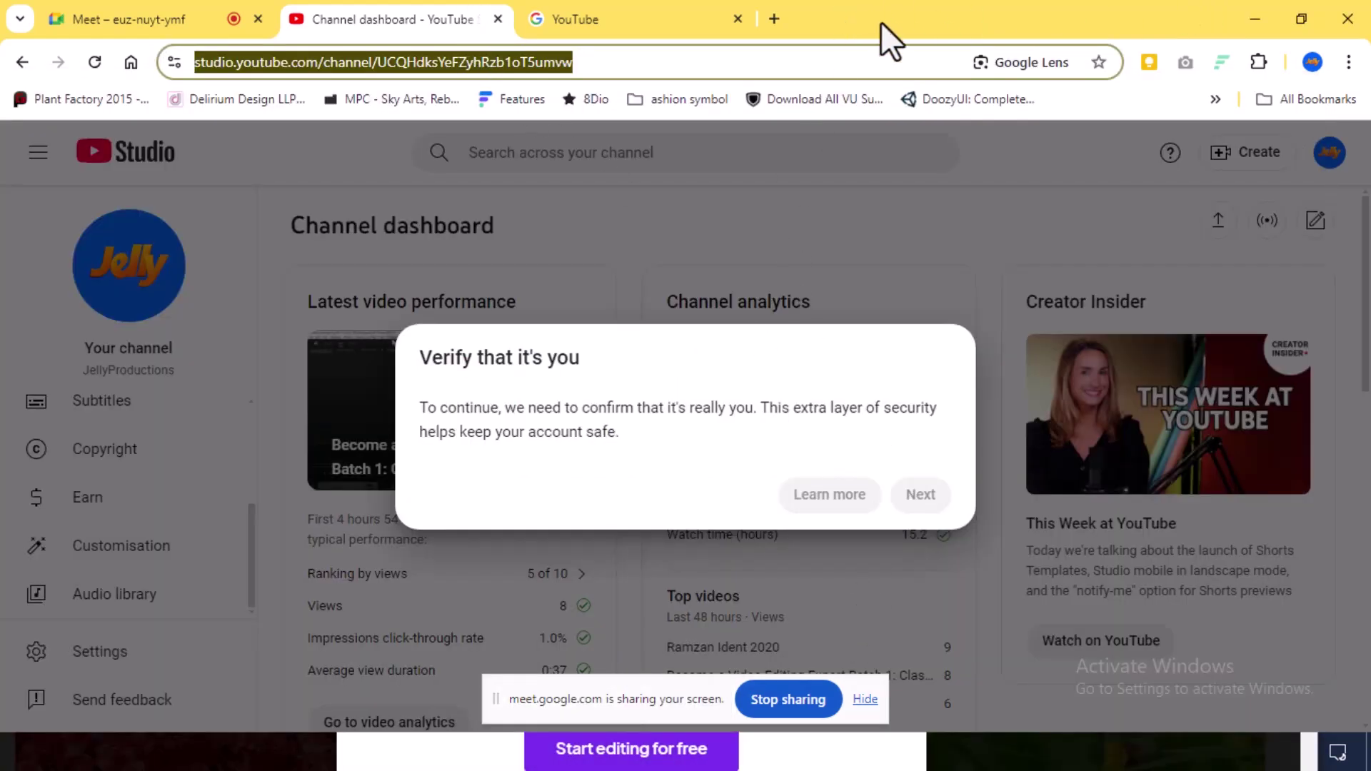
pyautogui.moveTo(880, 22); pyautogui.dragTo(773, 139)
# Step: Minimize Studio, search Google for 'youtube' in a new Pexels tab, and open the YouTube result
pyautogui.click(1168, 140)
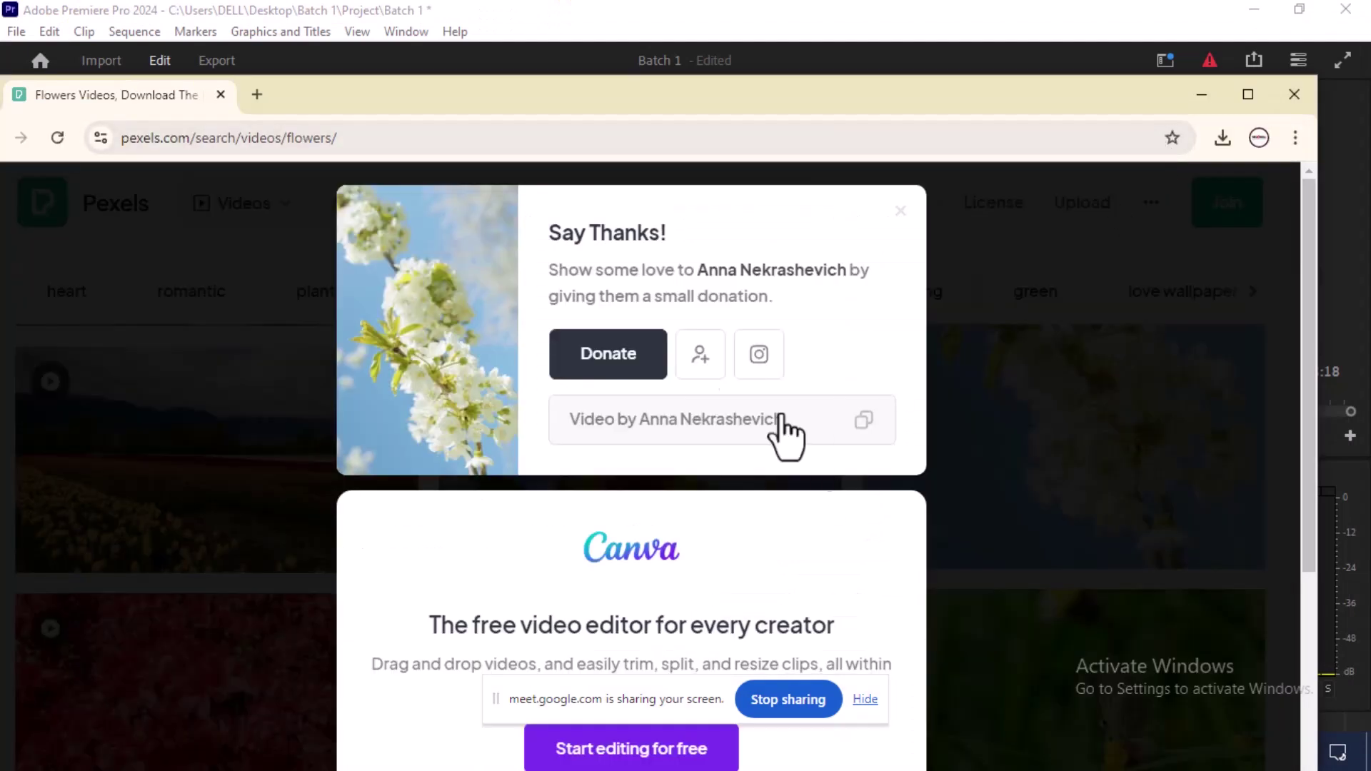
pyautogui.hotkey('ctrl', 't')
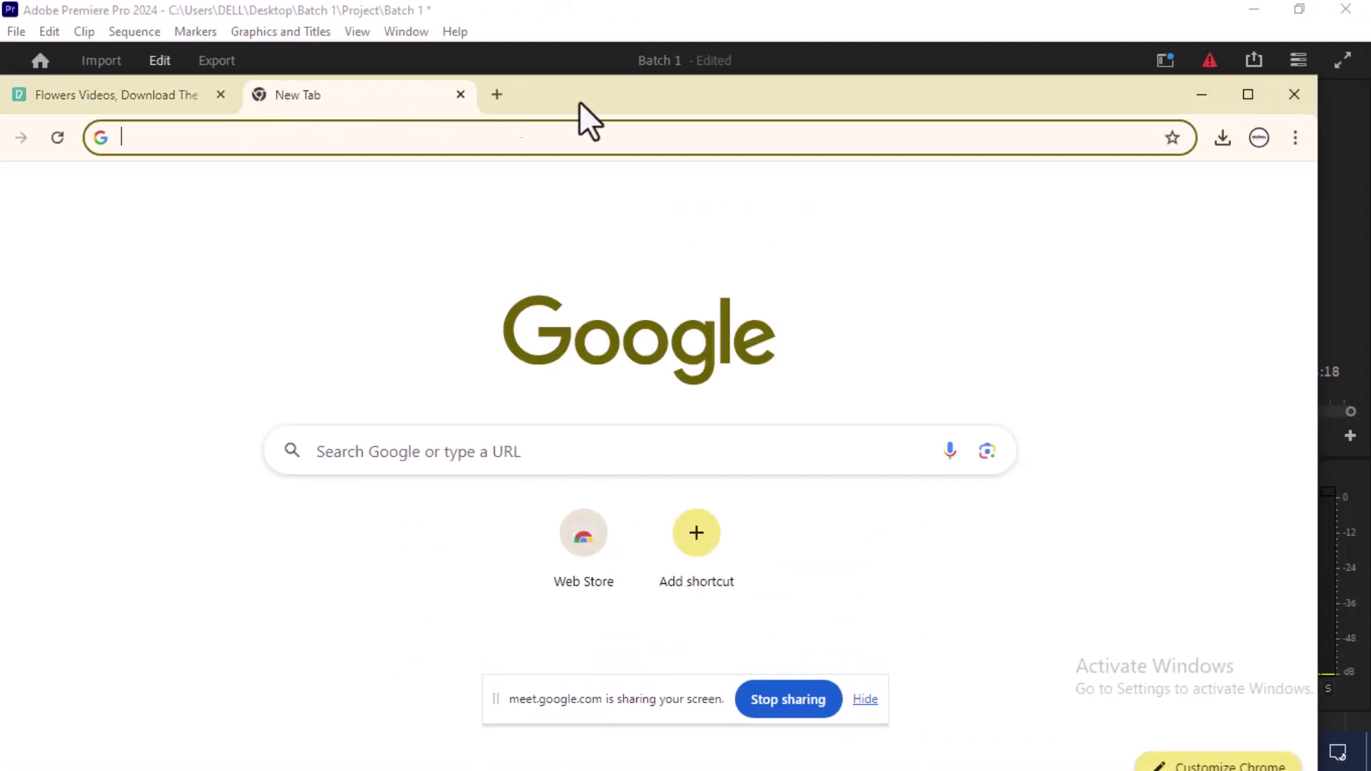
pyautogui.doubleClick(580, 102)
pyautogui.click(502, 71)
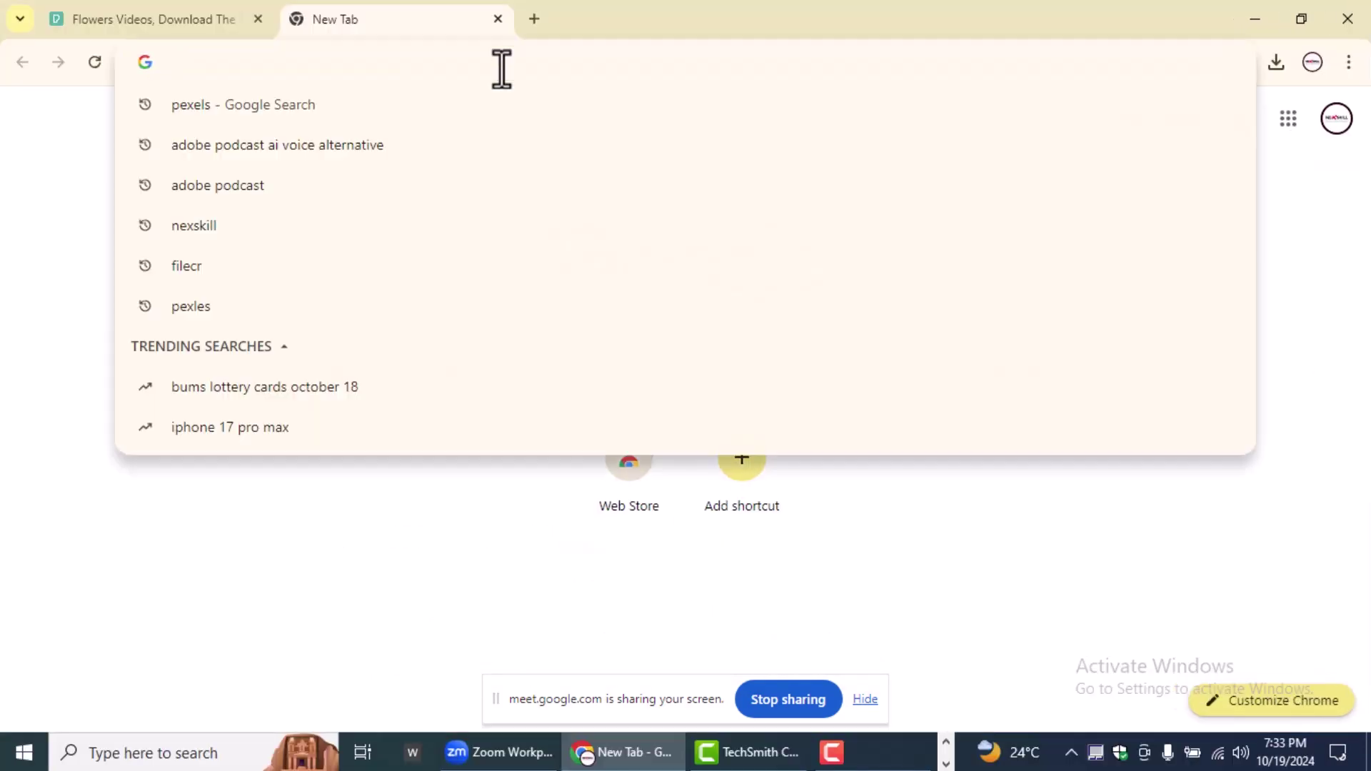
pyautogui.write('yout')
pyautogui.press('Return')
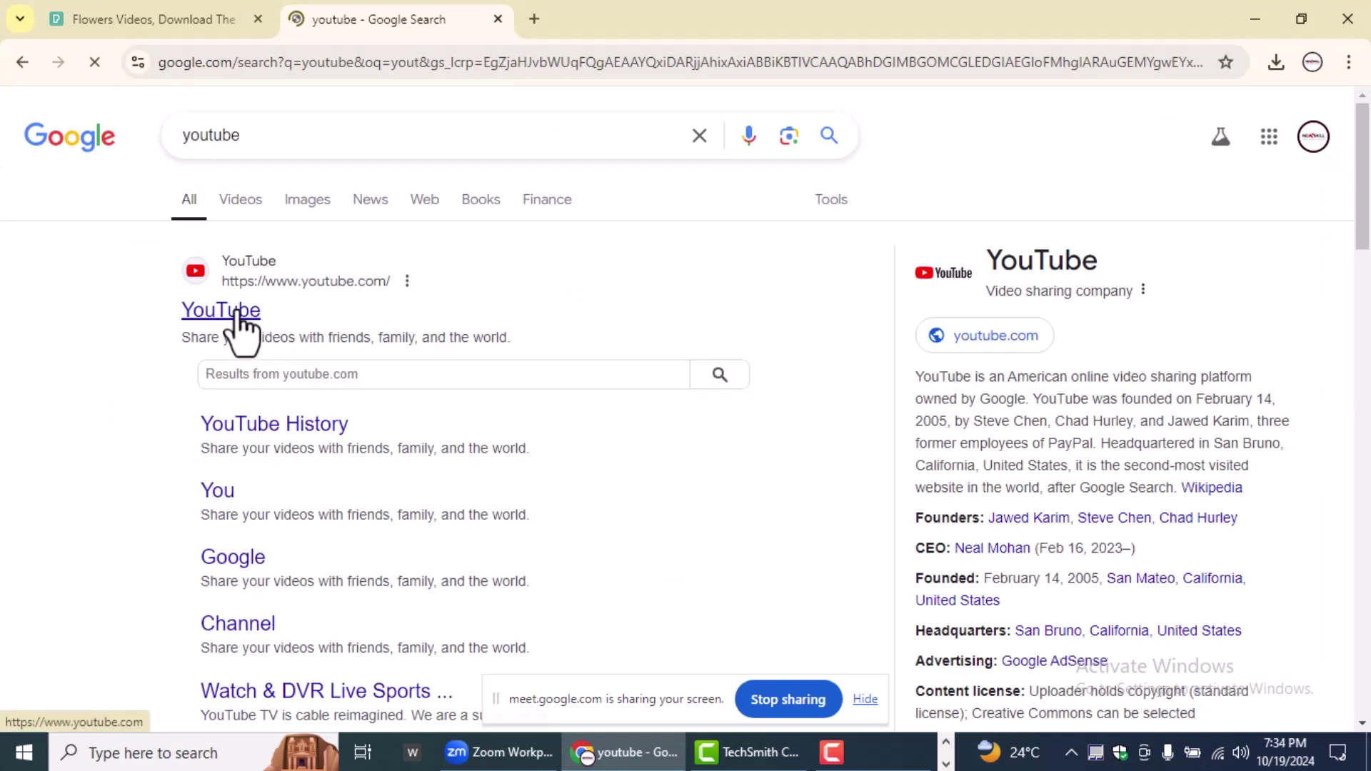
pyautogui.click(237, 314)
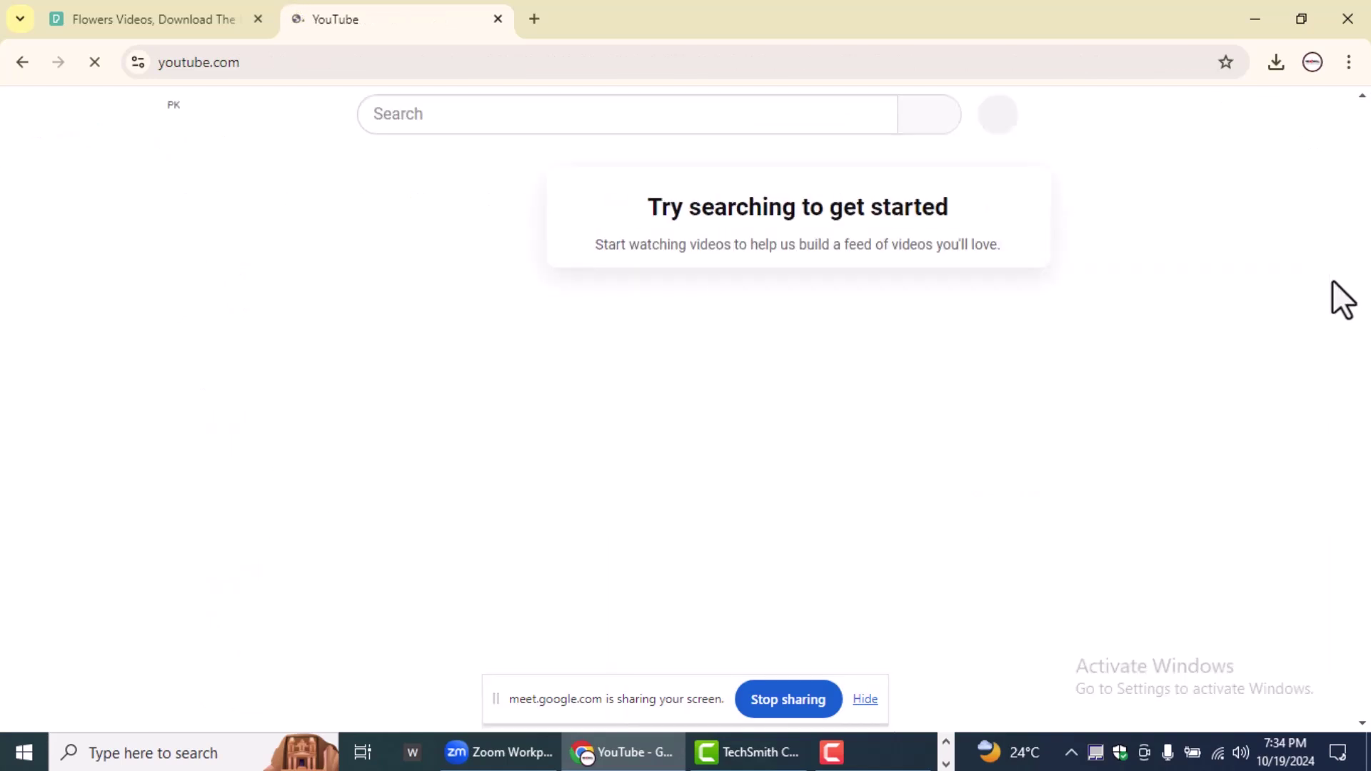
# Step: Go to YouTube Studio from the account menu, decline notifications, and create the NeXskill channel
pyautogui.click(1307, 114)
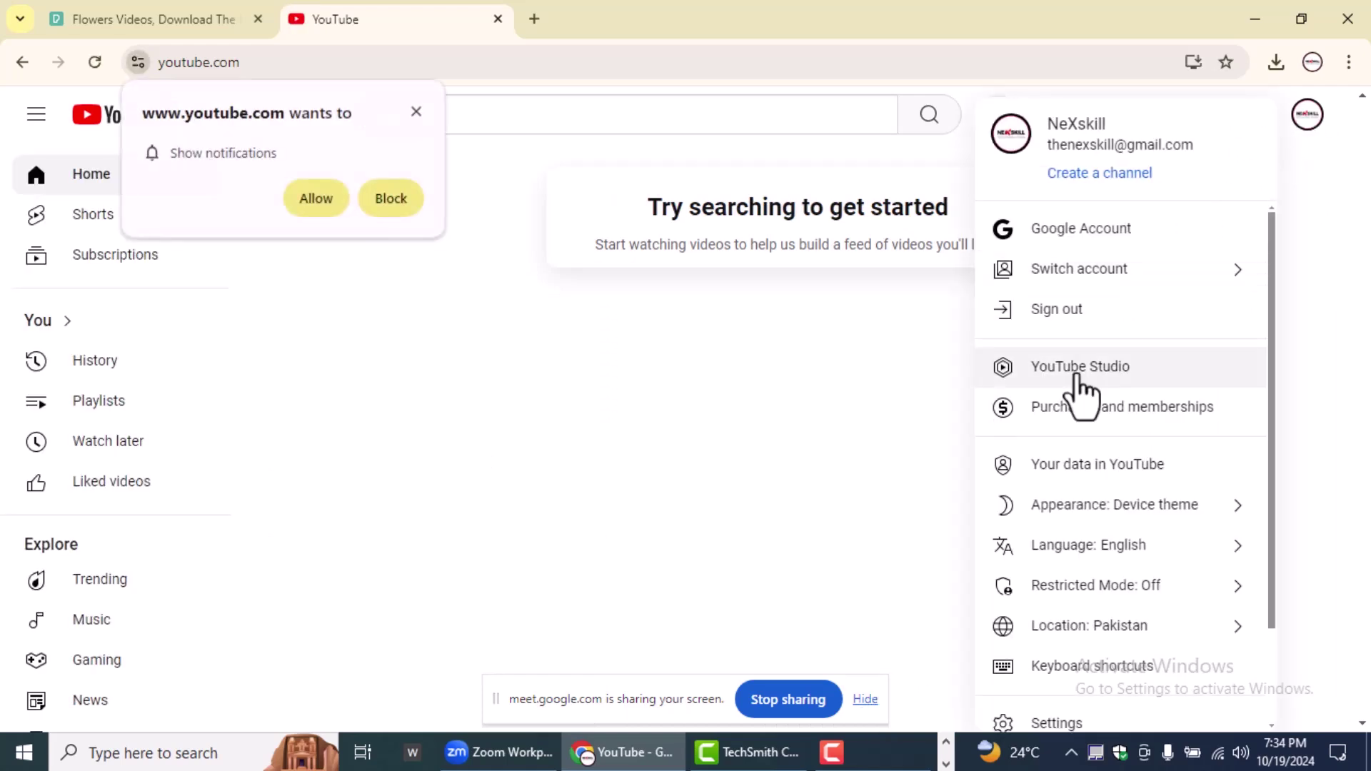
pyautogui.click(1079, 379)
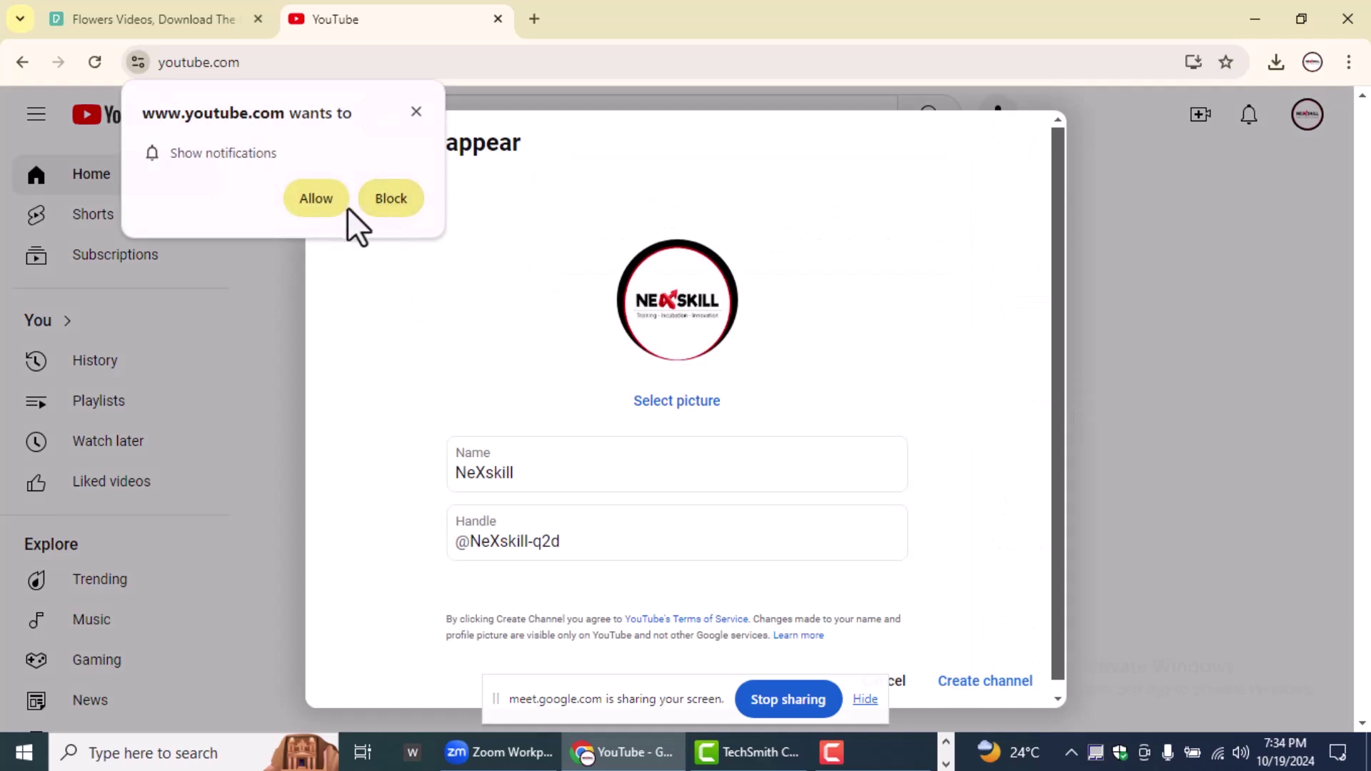
pyautogui.click(416, 257)
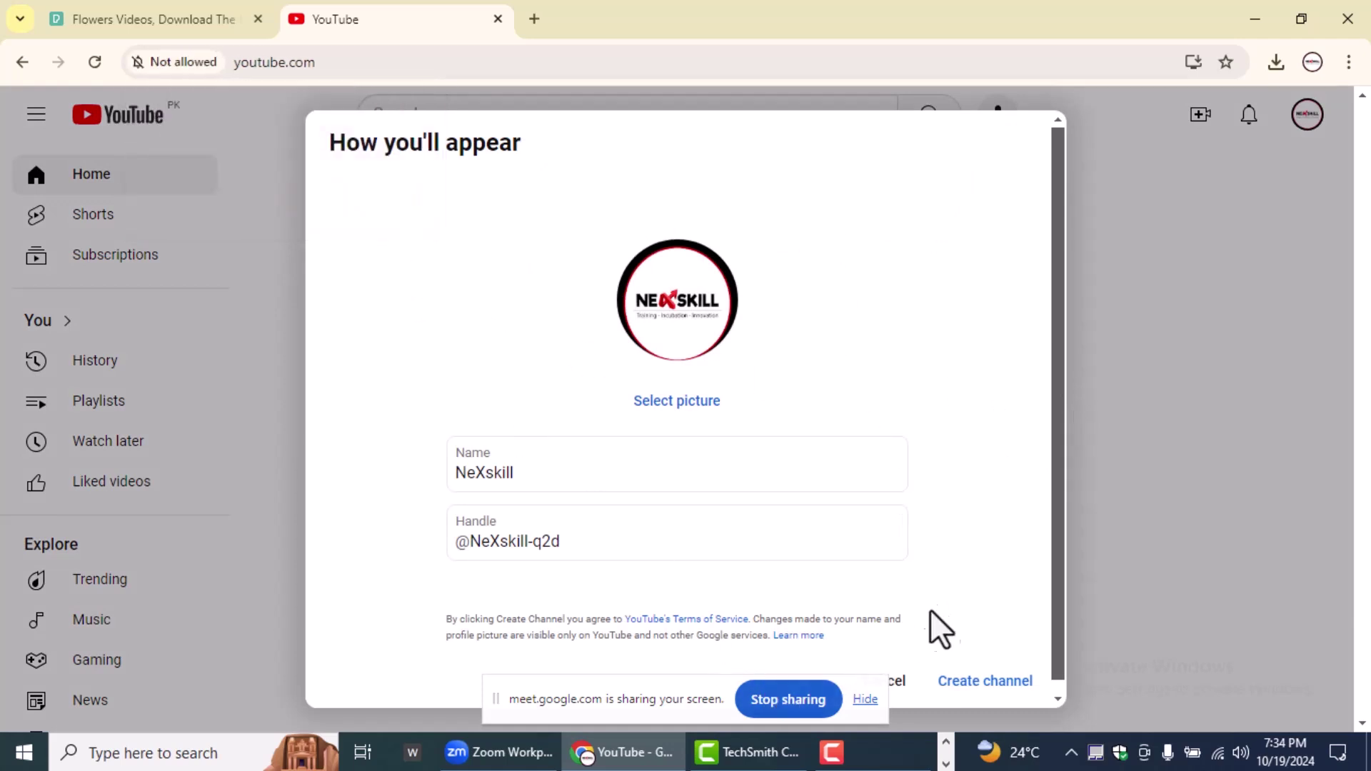
pyautogui.click(958, 688)
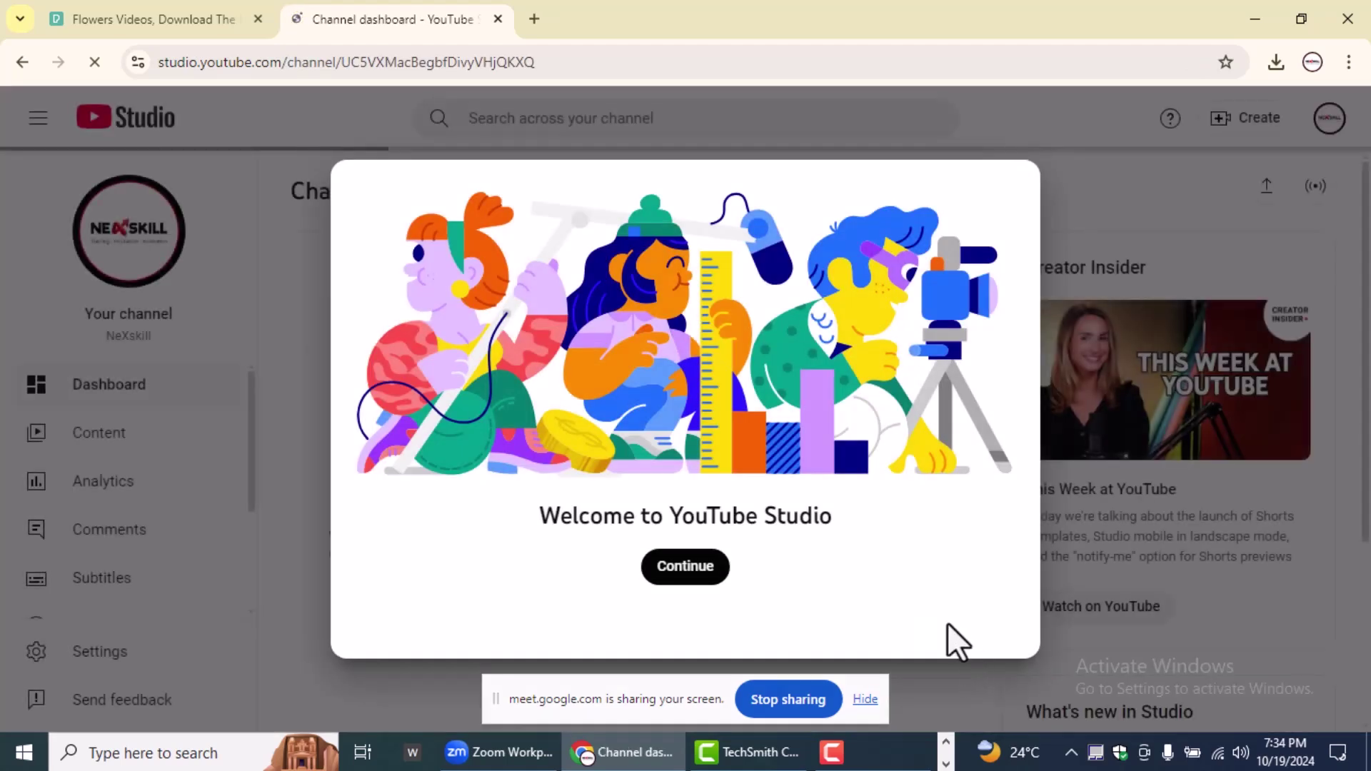
# Step: Dismiss the welcome message, open the Audio library, and close the dark theme announcement
pyautogui.click(702, 565)
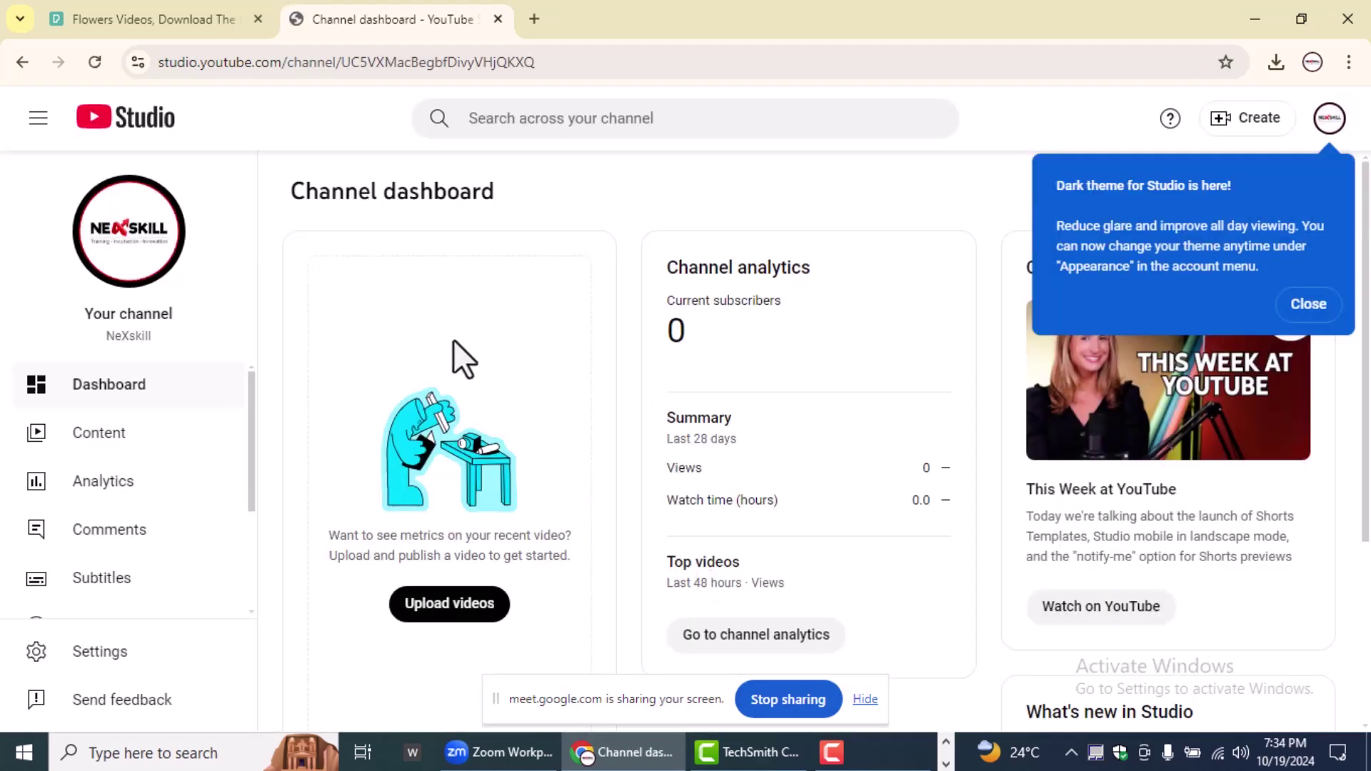
pyautogui.scroll(-3, 107, 398)
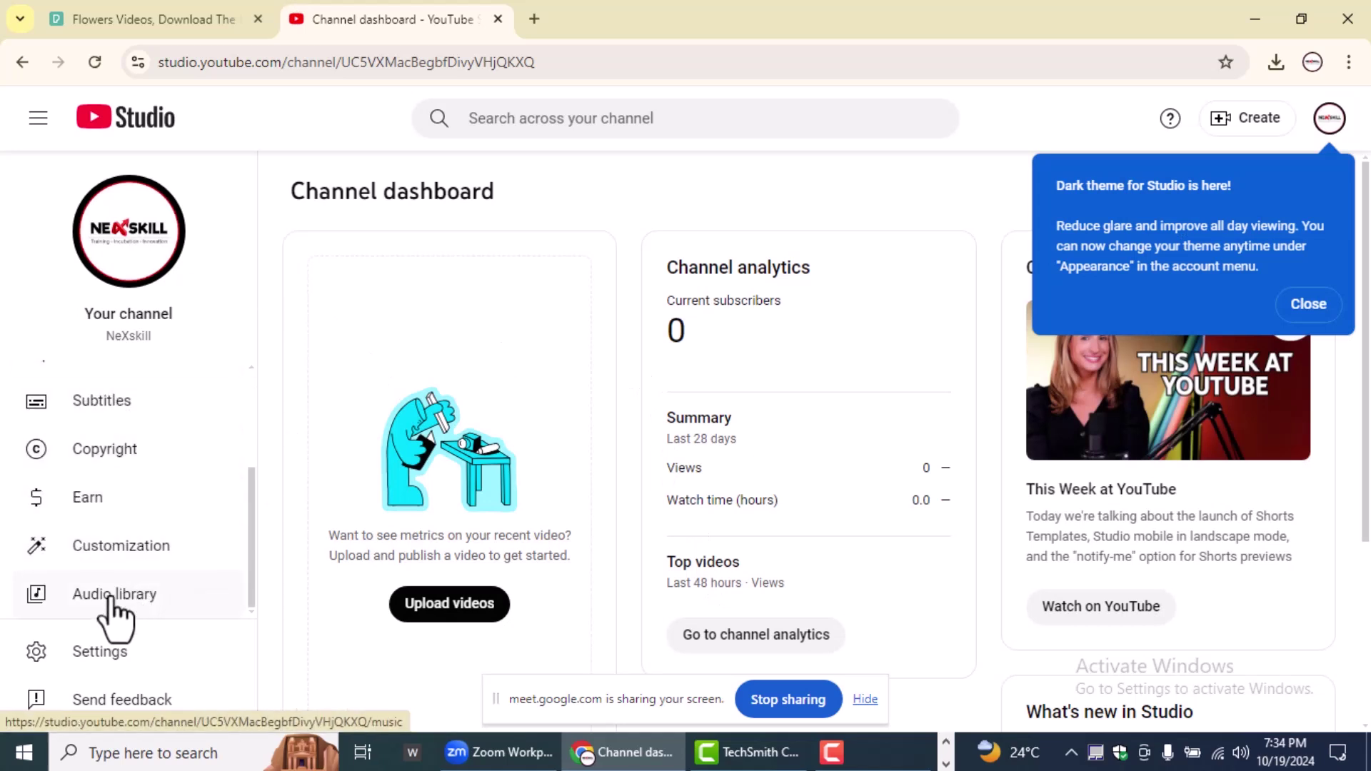
pyautogui.click(108, 602)
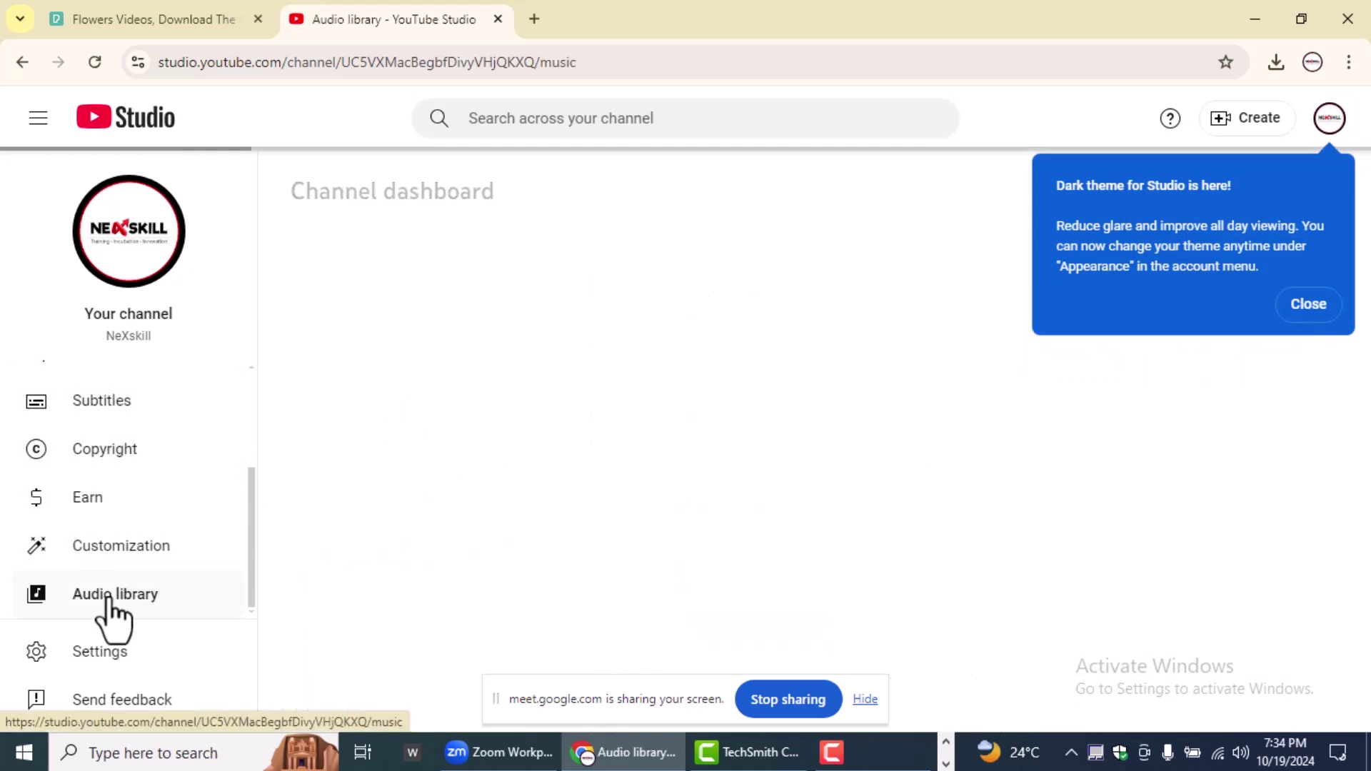
pyautogui.click(1312, 306)
pyautogui.scroll(-3, 750, 351)
pyautogui.scroll(-3, 750, 351)
pyautogui.scroll(-3, 753, 351)
pyautogui.scroll(10, 753, 349)
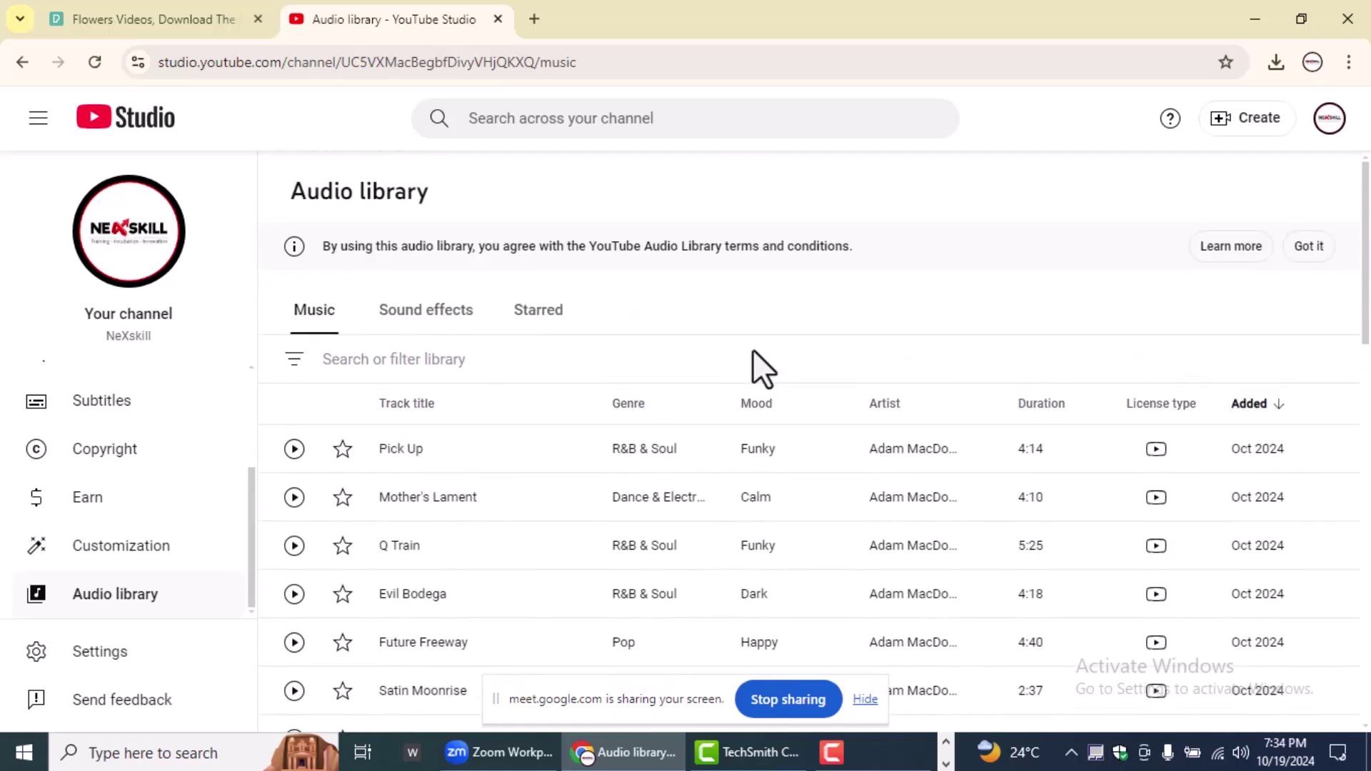
# Step: Play and pause a preview of Pick Up, then browse the music list
pyautogui.click(295, 450)
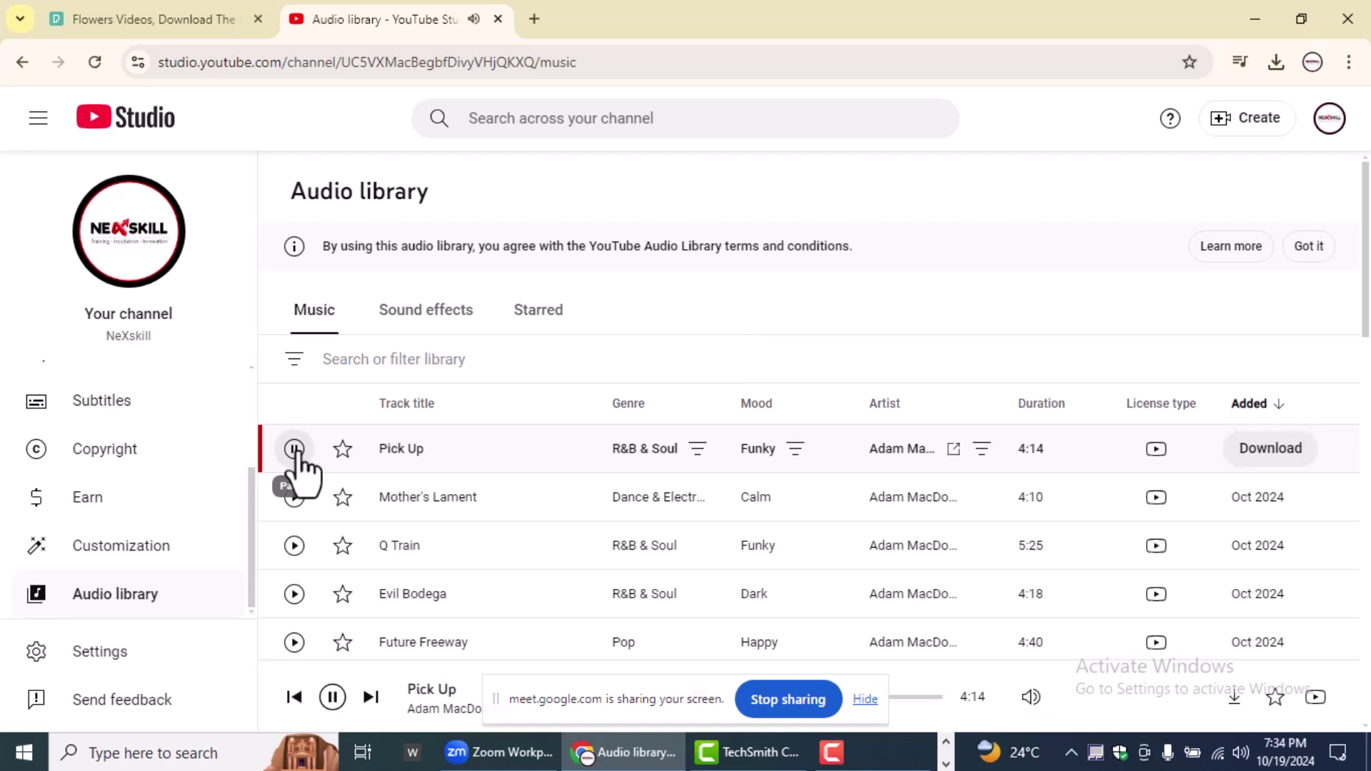
pyautogui.click(295, 450)
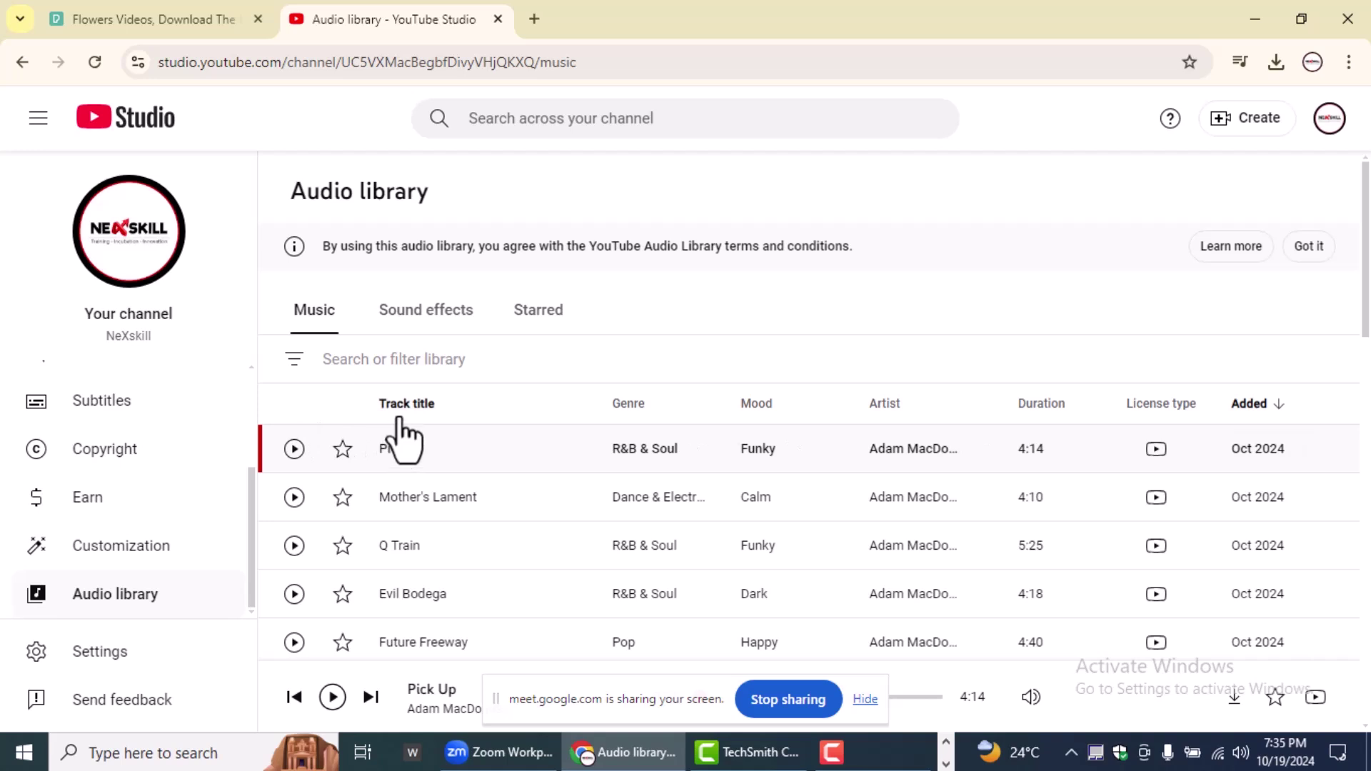
pyautogui.scroll(-3, 985, 464)
pyautogui.scroll(3, 1000, 464)
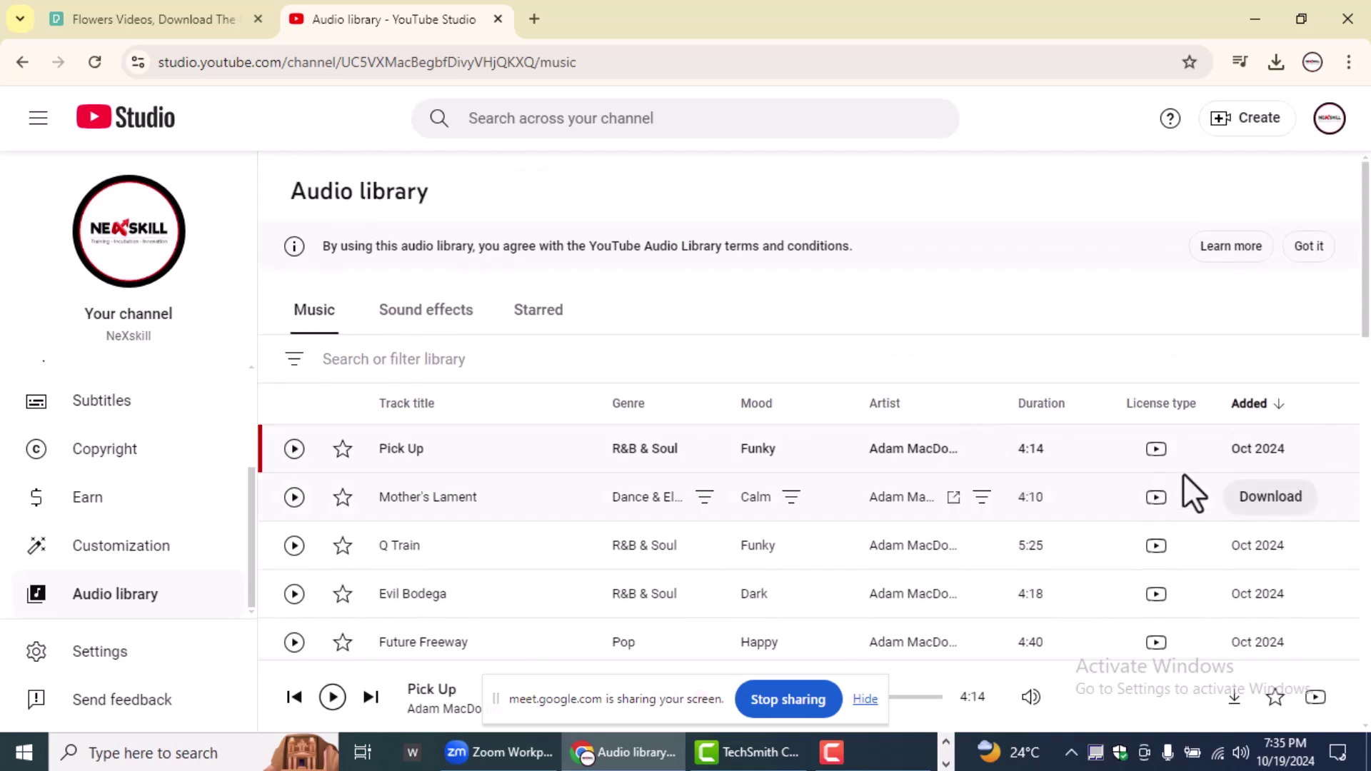
pyautogui.moveTo(1158, 460)
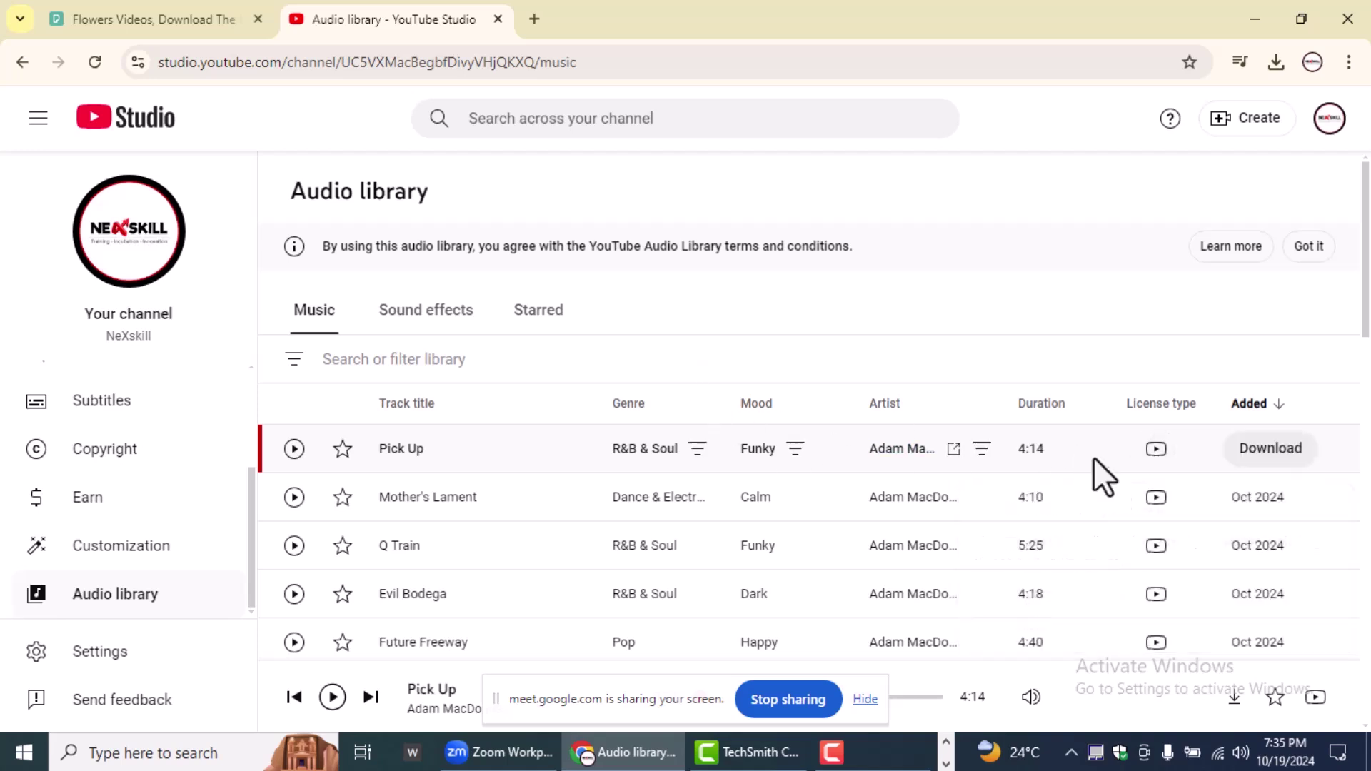
pyautogui.scroll(-4, 1107, 493)
pyautogui.scroll(-1, 343, 429)
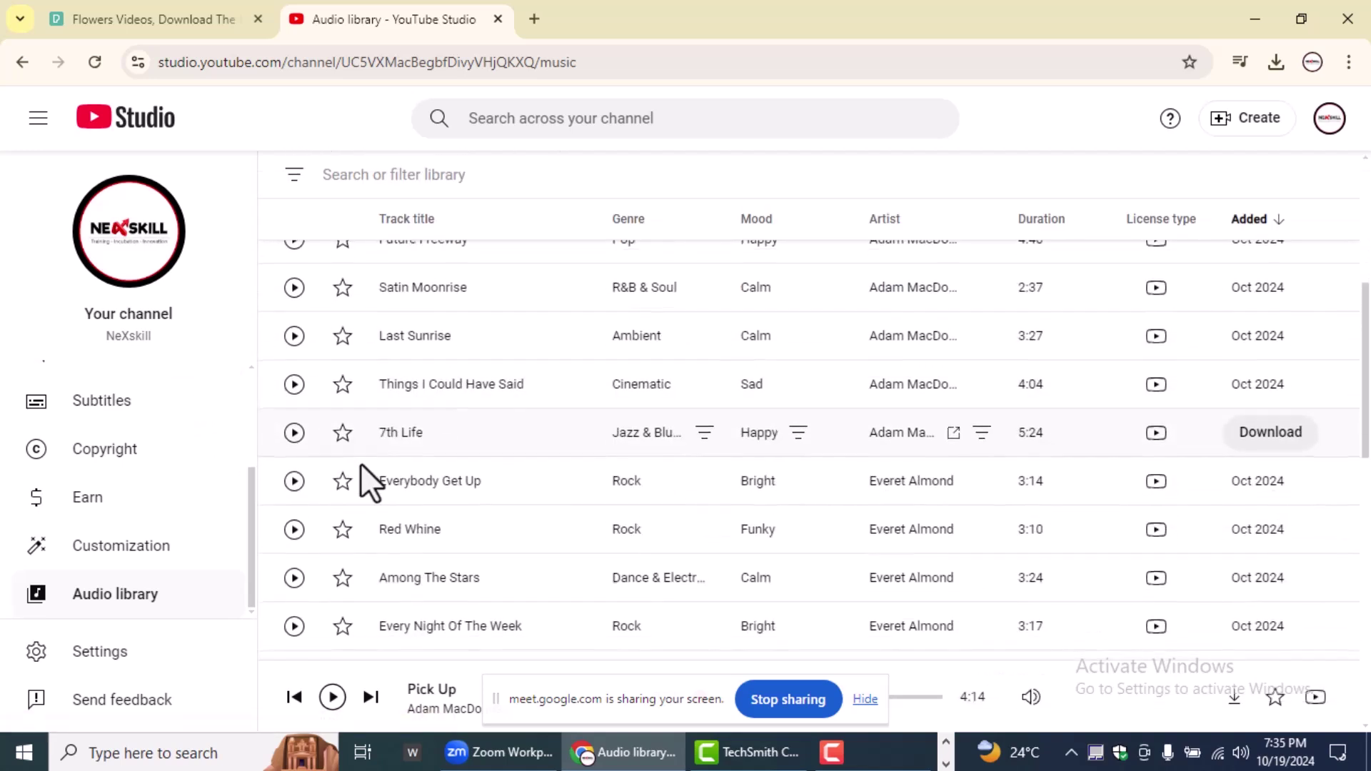
pyautogui.scroll(-5, 570, 494)
pyautogui.scroll(4, 570, 495)
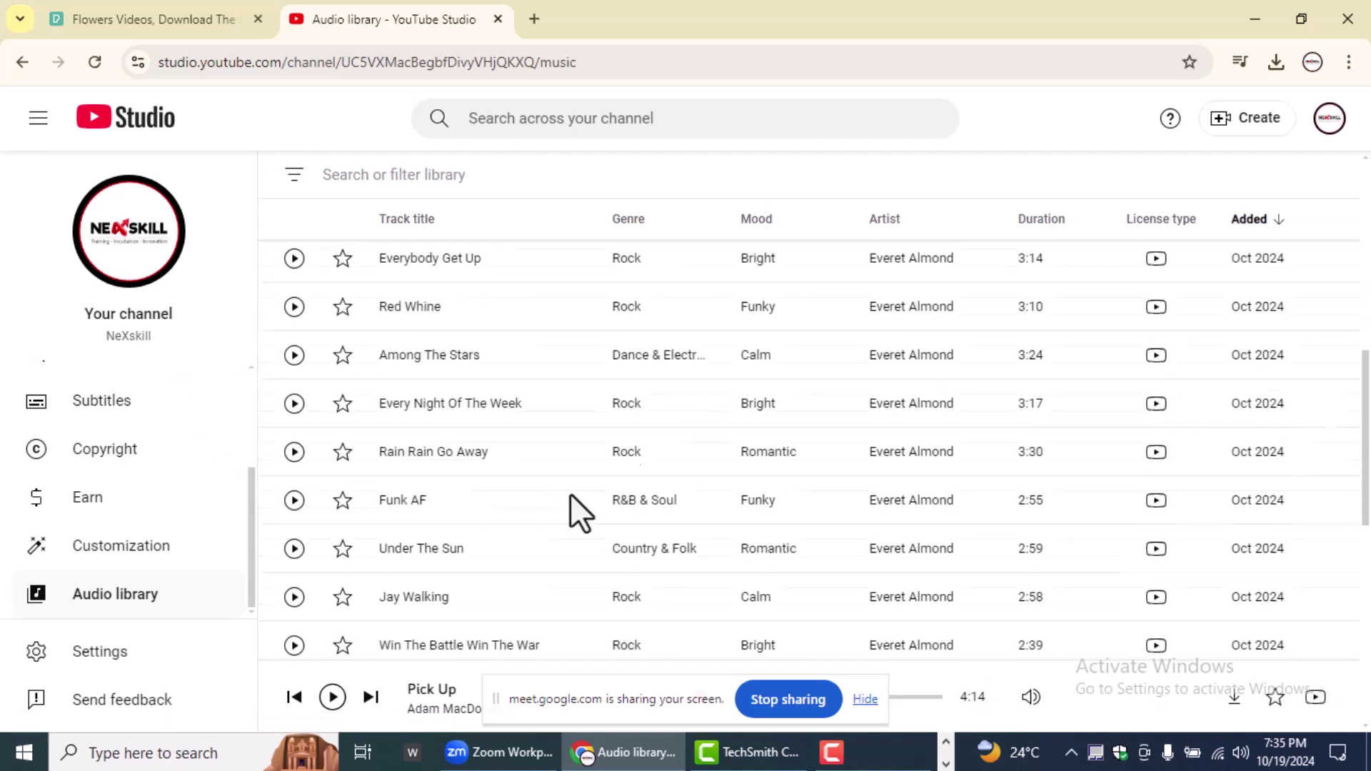
pyautogui.scroll(2, 282, 361)
pyautogui.scroll(5, 318, 361)
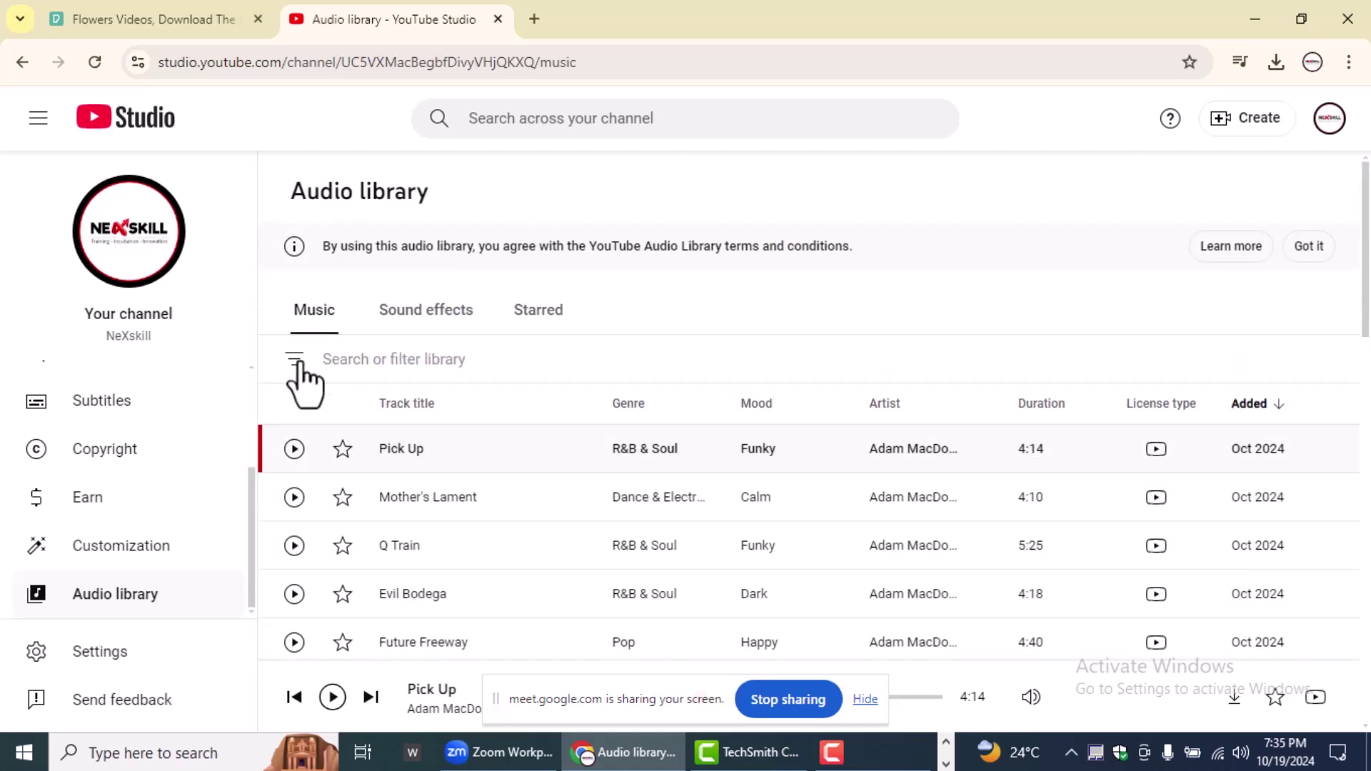
# Step: Filter to Attribution required, select Merry Go - Silent Film Light's credit text, then clear the filter
pyautogui.click(296, 361)
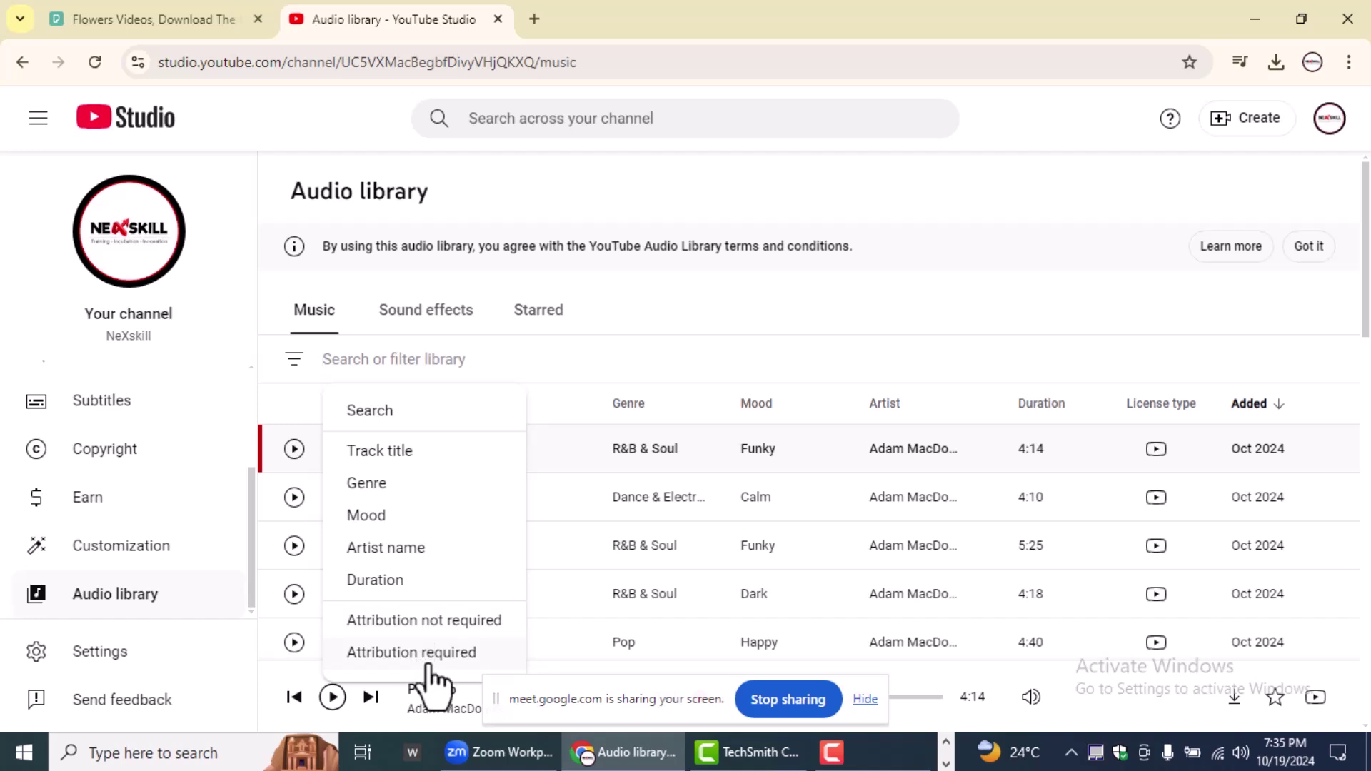
pyautogui.click(429, 664)
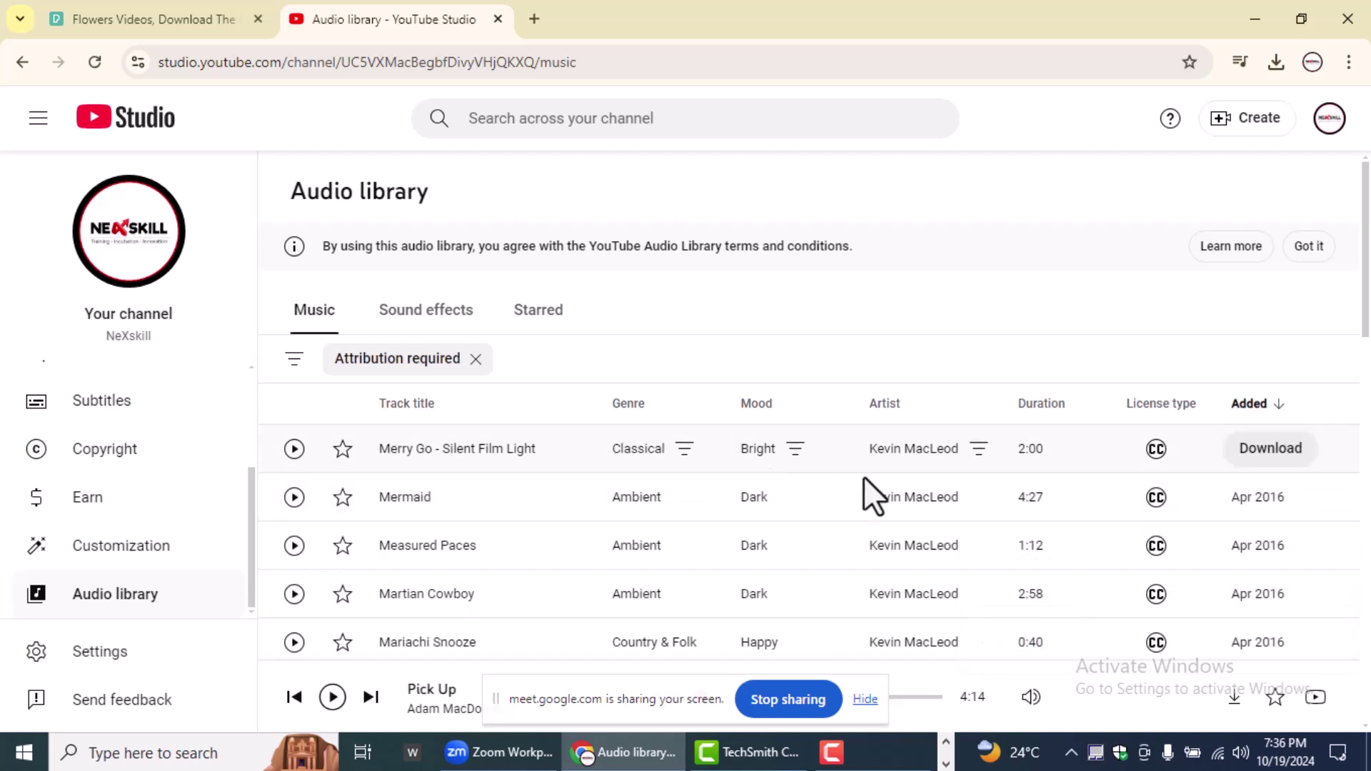
pyautogui.click(1157, 450)
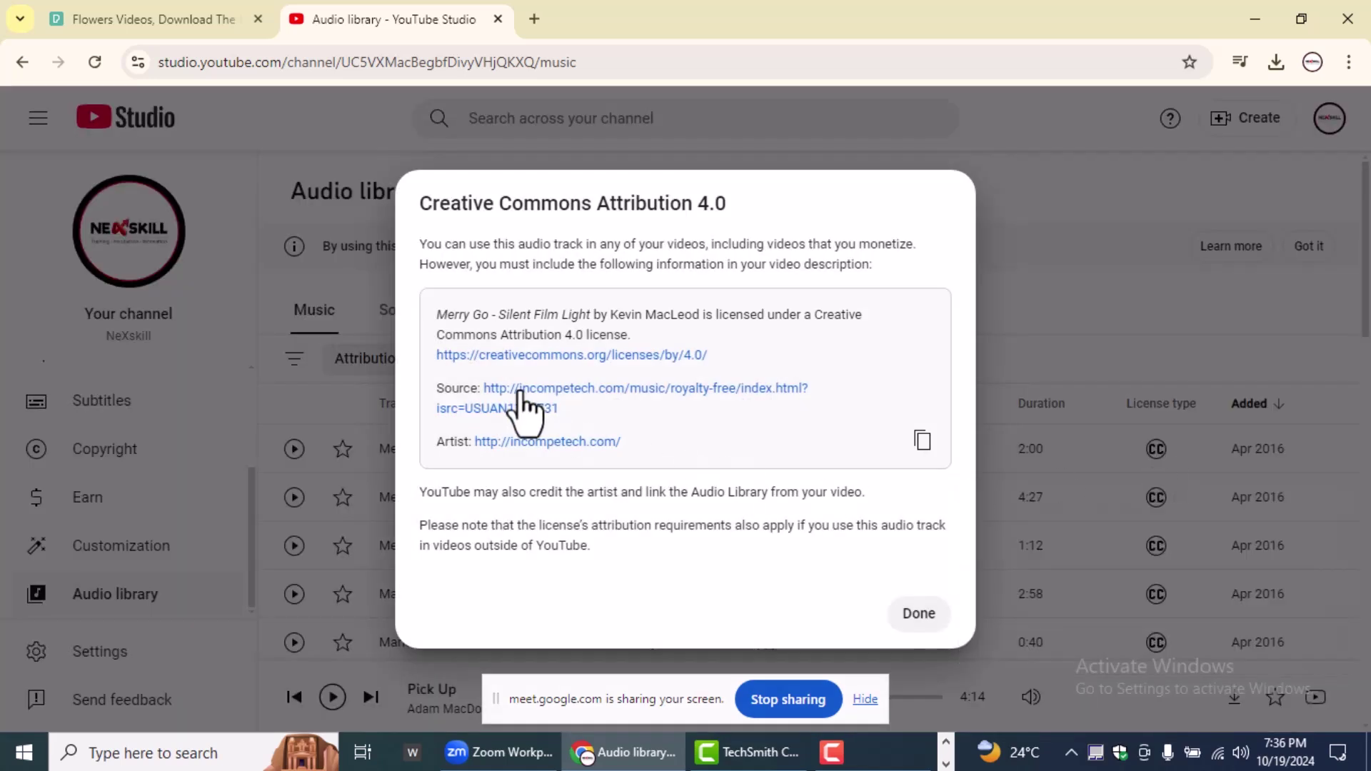
pyautogui.moveTo(432, 310); pyautogui.dragTo(670, 448)
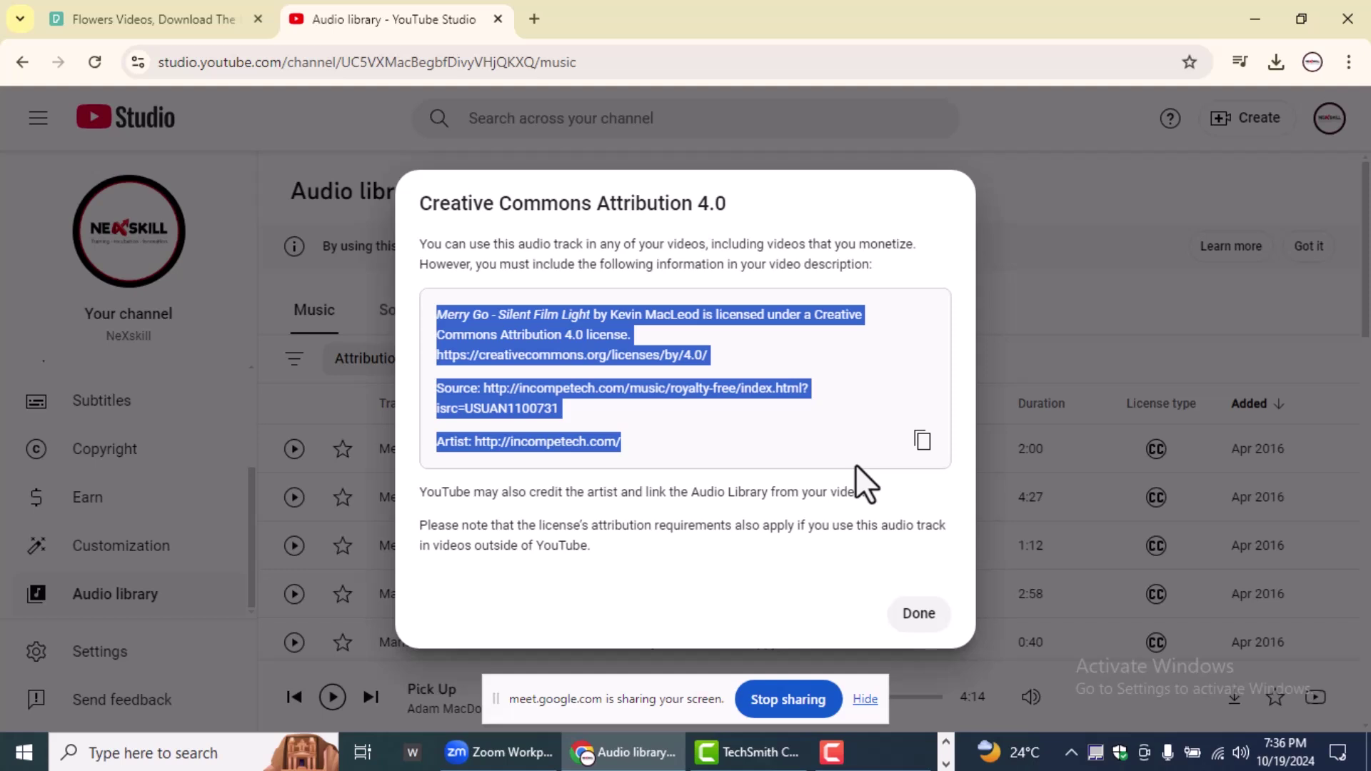
pyautogui.click(921, 613)
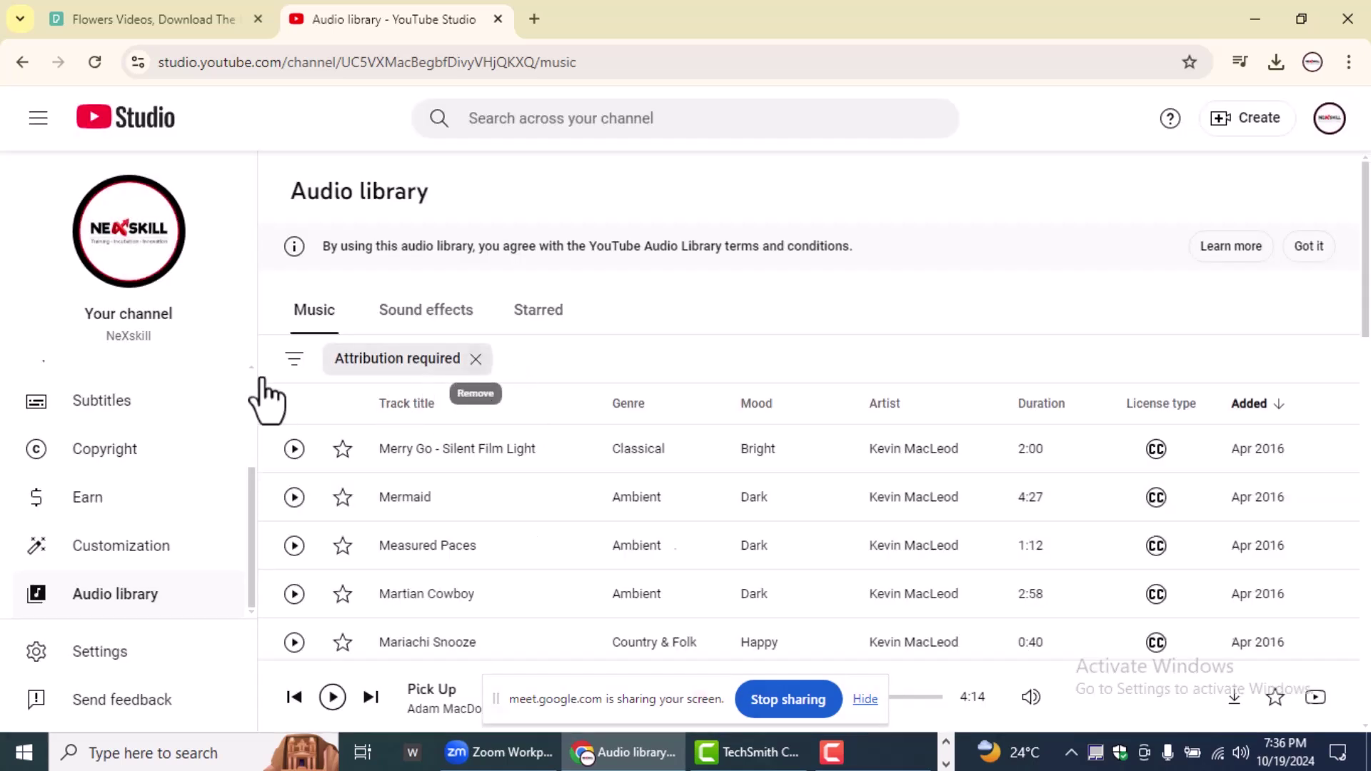
pyautogui.click(294, 359)
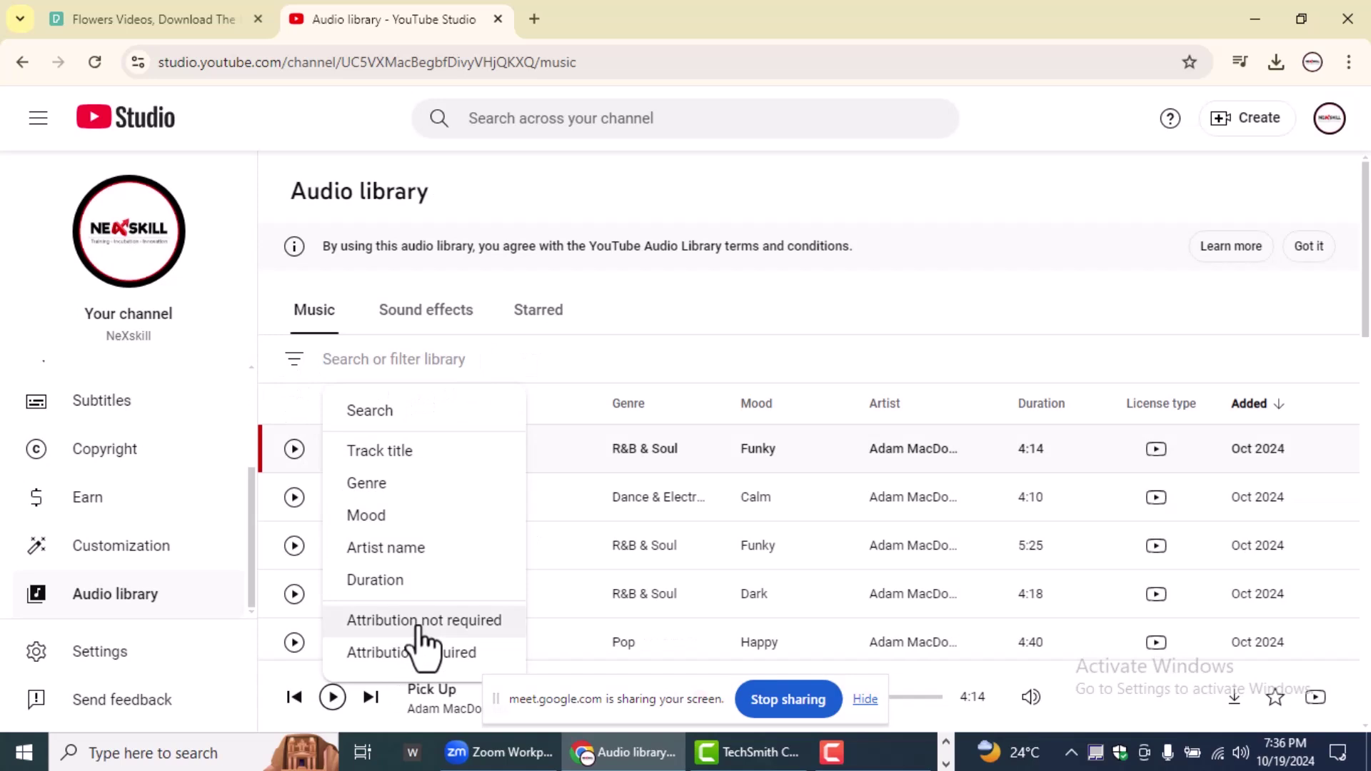
# Step: Filter the music list to Attribution not required and scroll through the tracks
pyautogui.click(424, 621)
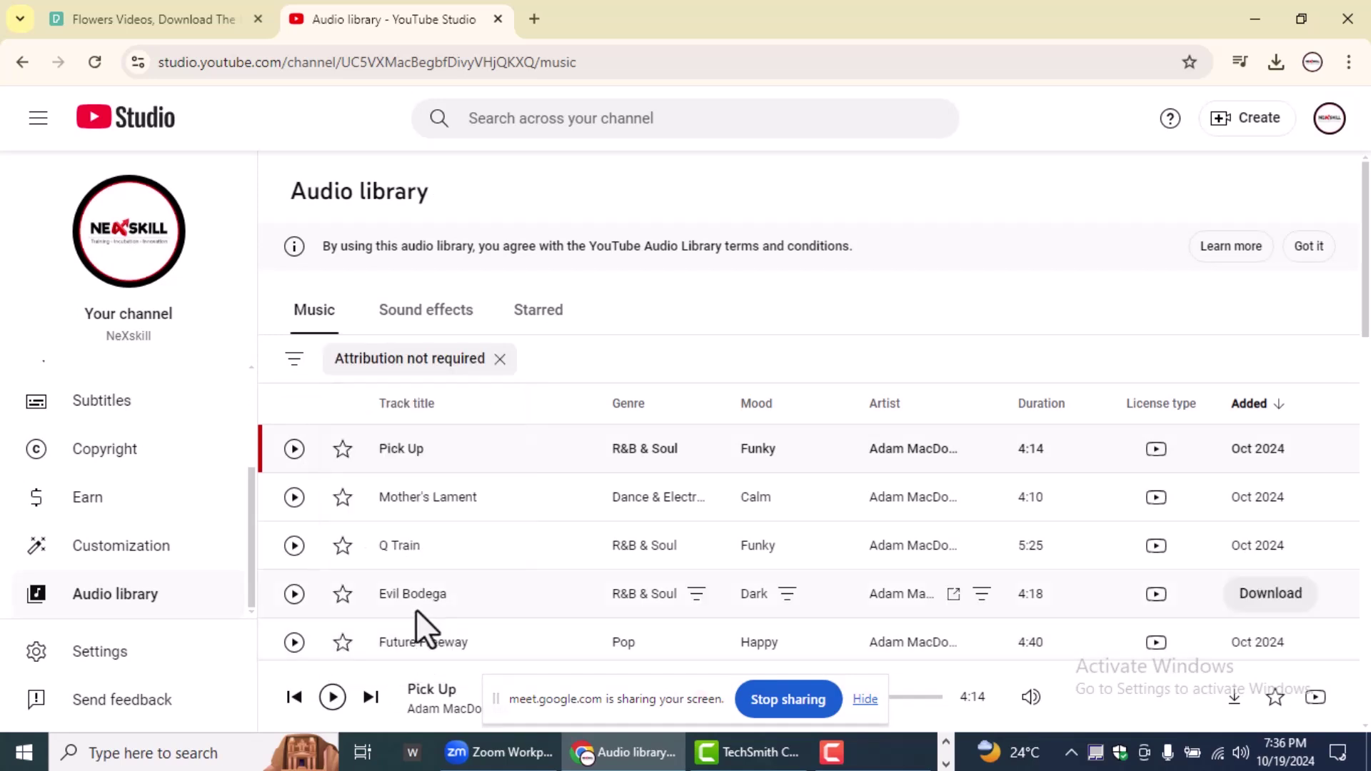
pyautogui.scroll(-5, 555, 600)
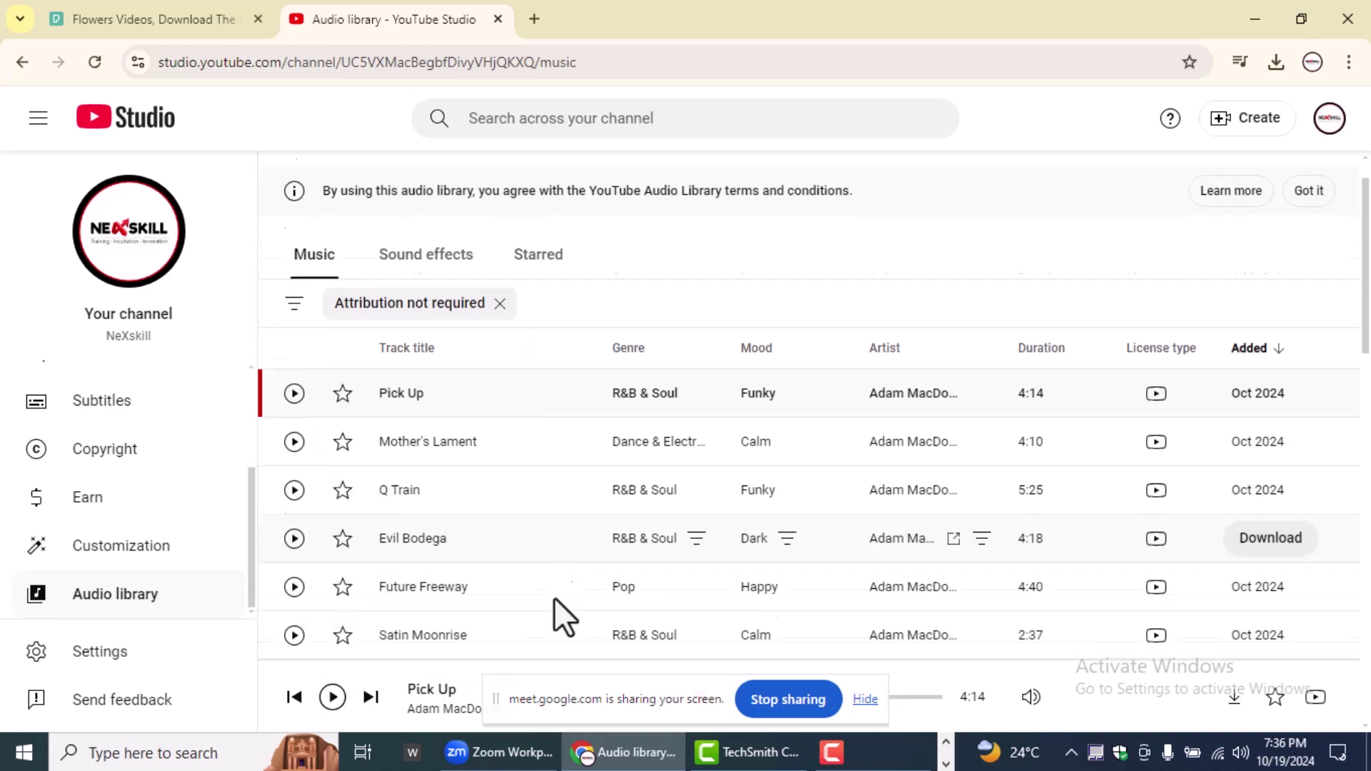
pyautogui.scroll(-4, 554, 599)
pyautogui.scroll(-4, 556, 598)
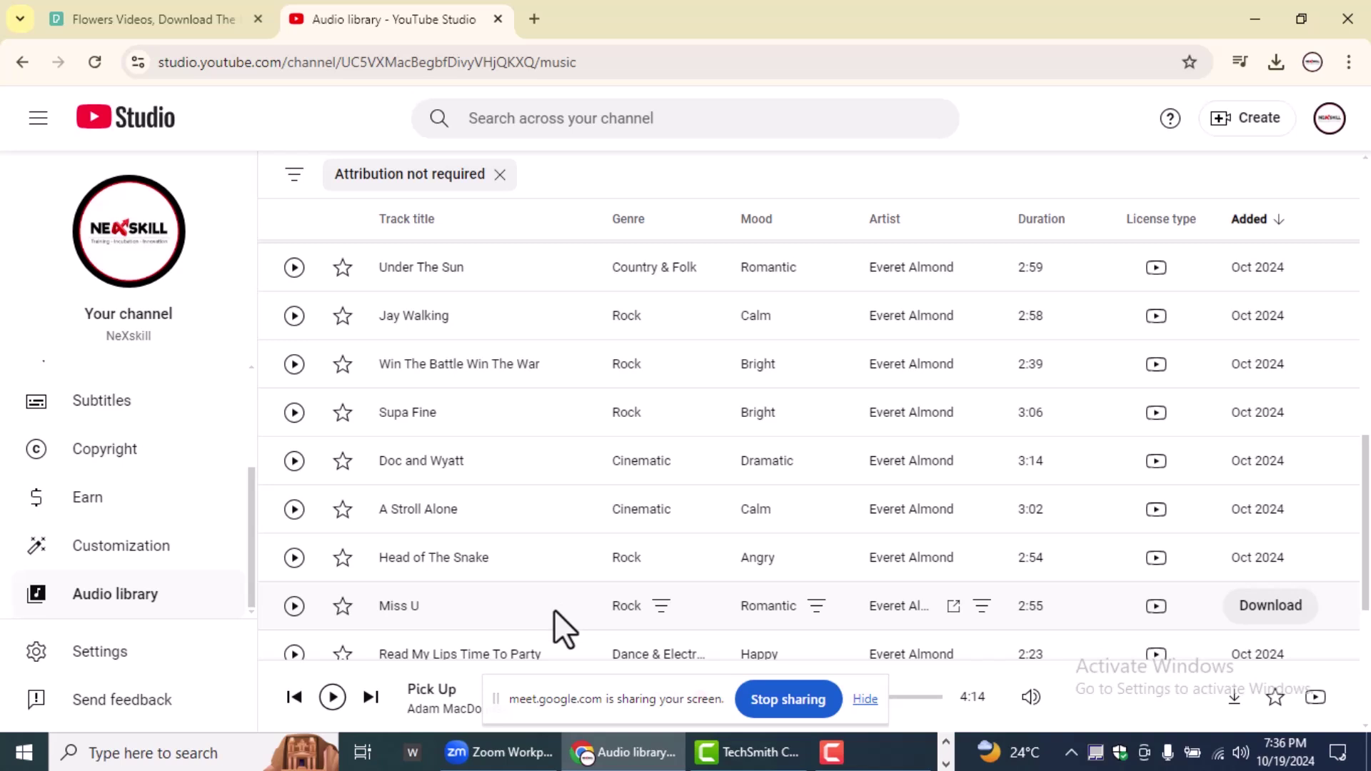
pyautogui.scroll(3, 555, 610)
pyautogui.scroll(3, 555, 610)
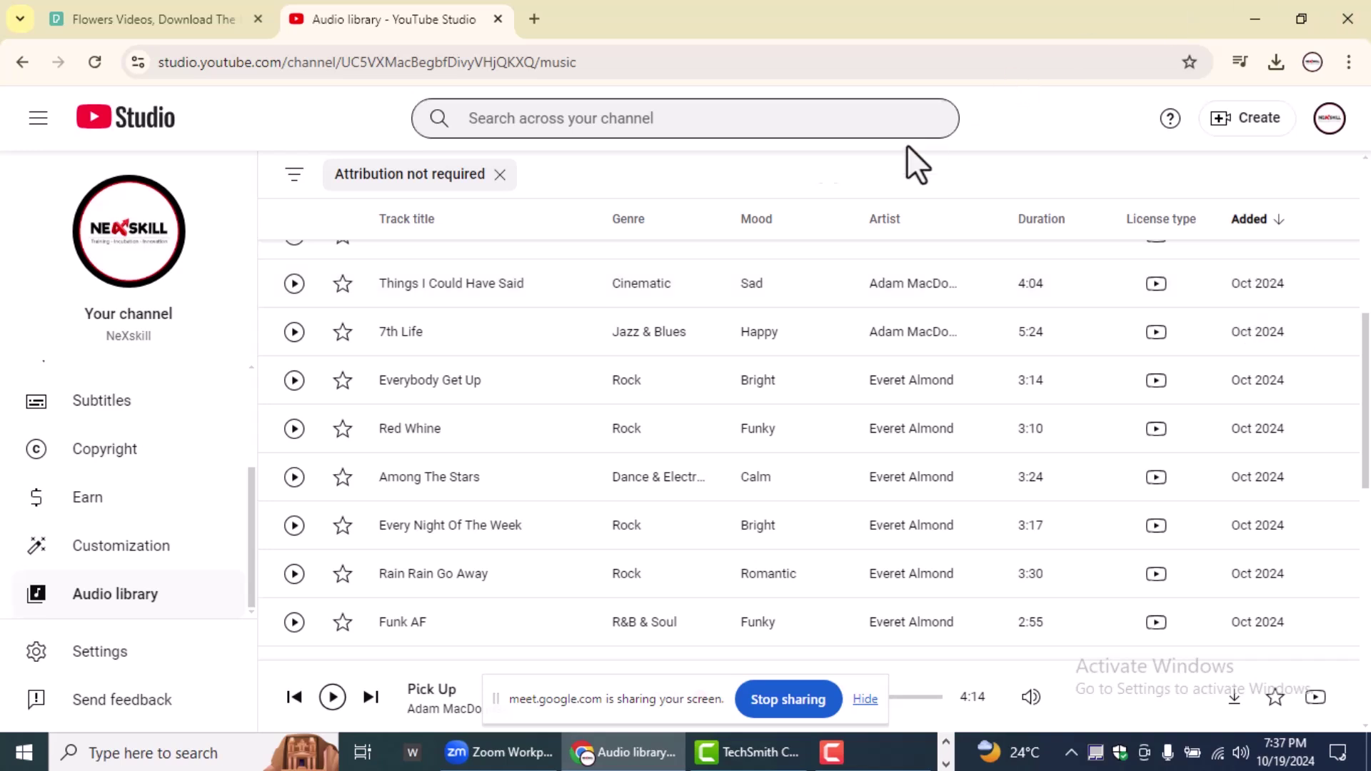
pyautogui.scroll(5, 455, 197)
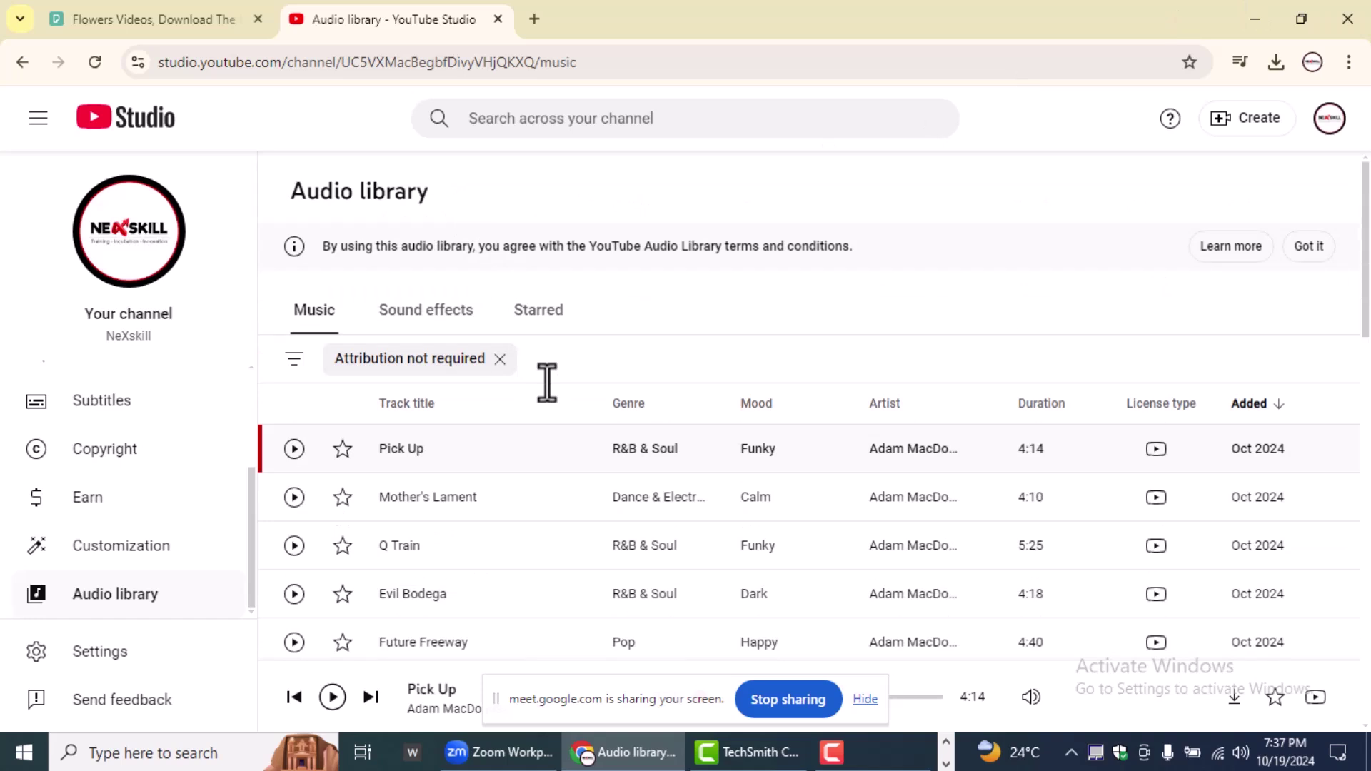
# Step: Apply a mood filter for Bright, Funky, Happy and Inspirational tracks
pyautogui.click(303, 363)
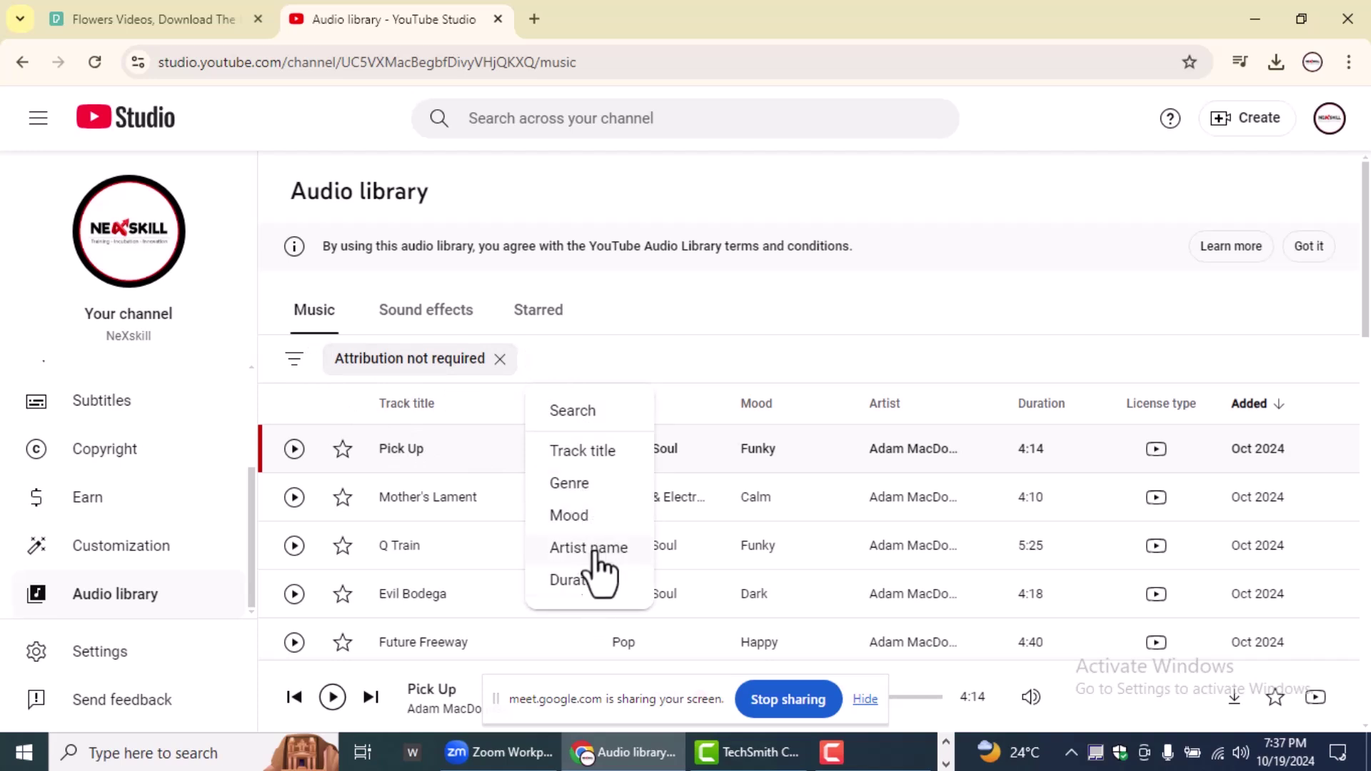
pyautogui.click(571, 516)
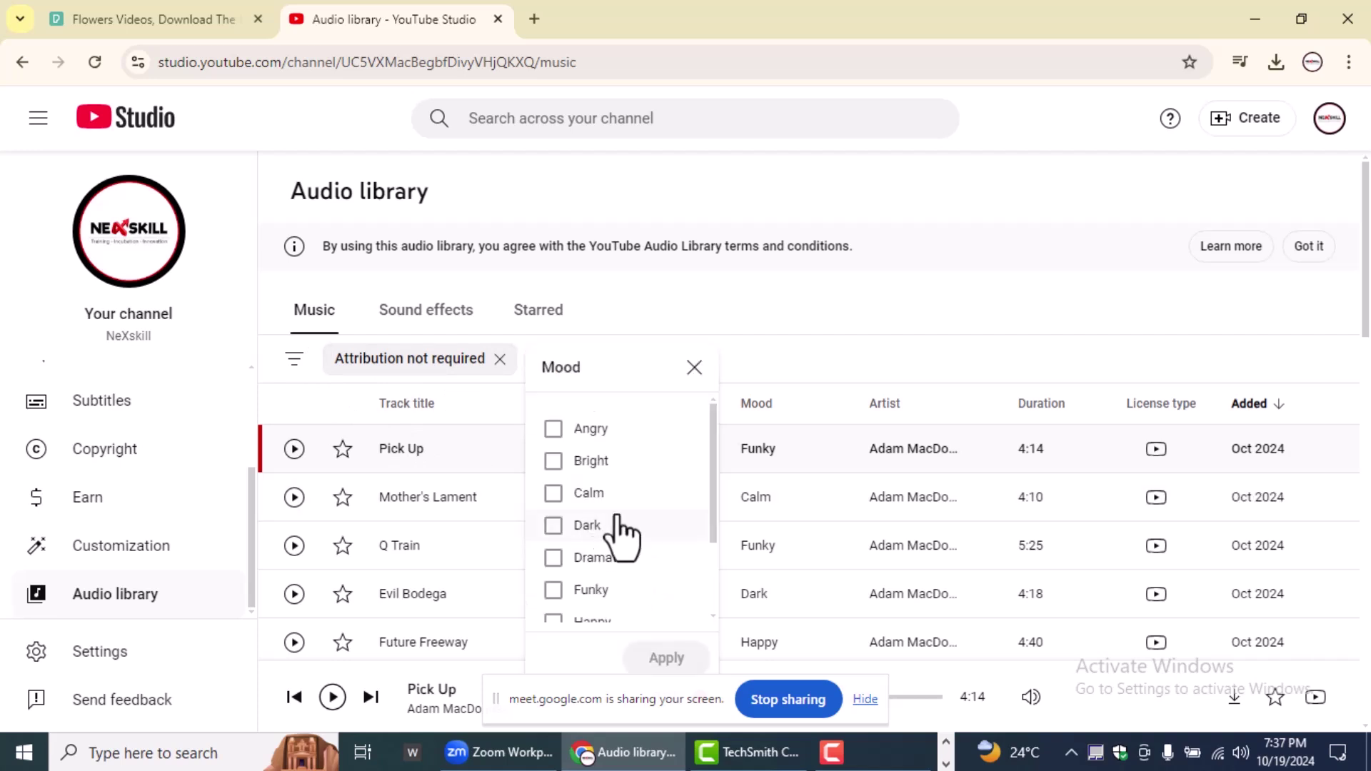
pyautogui.click(552, 465)
pyautogui.scroll(-2, 600, 529)
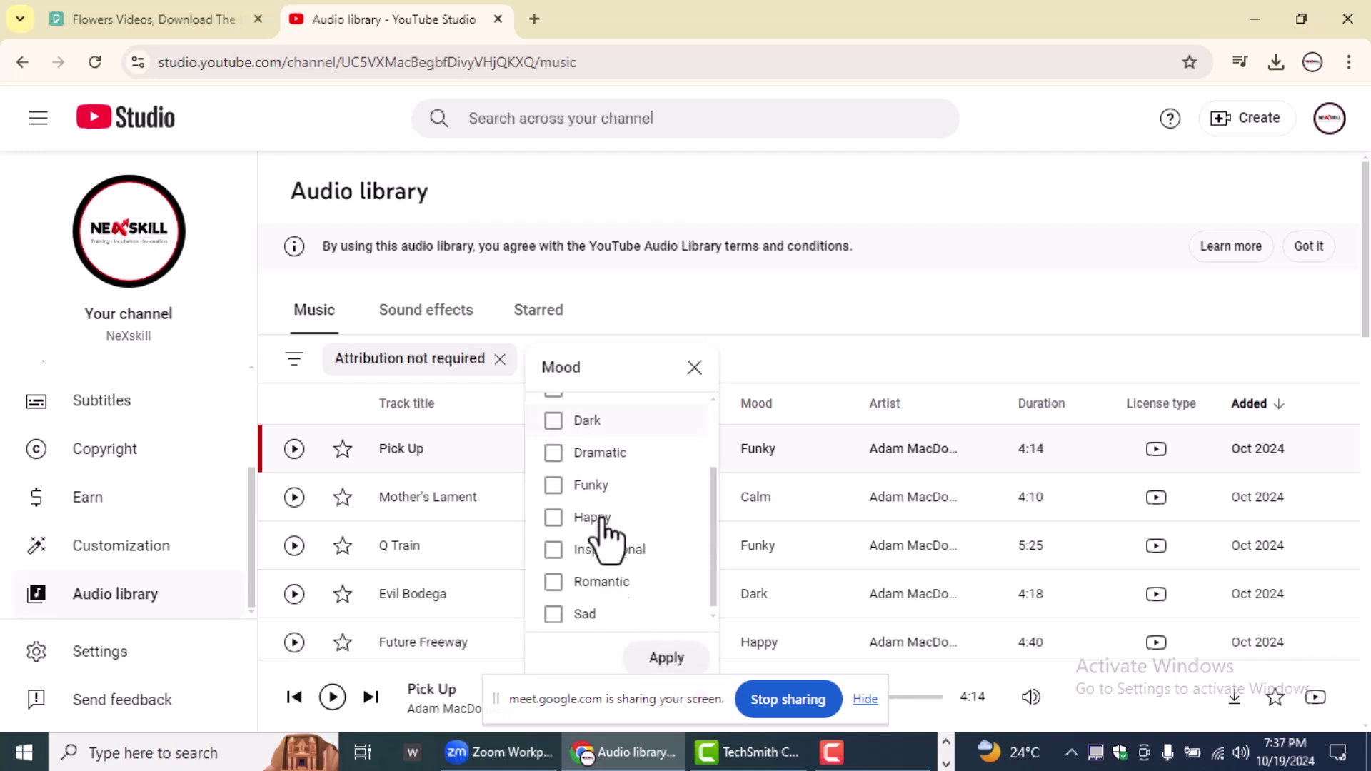
pyautogui.click(554, 477)
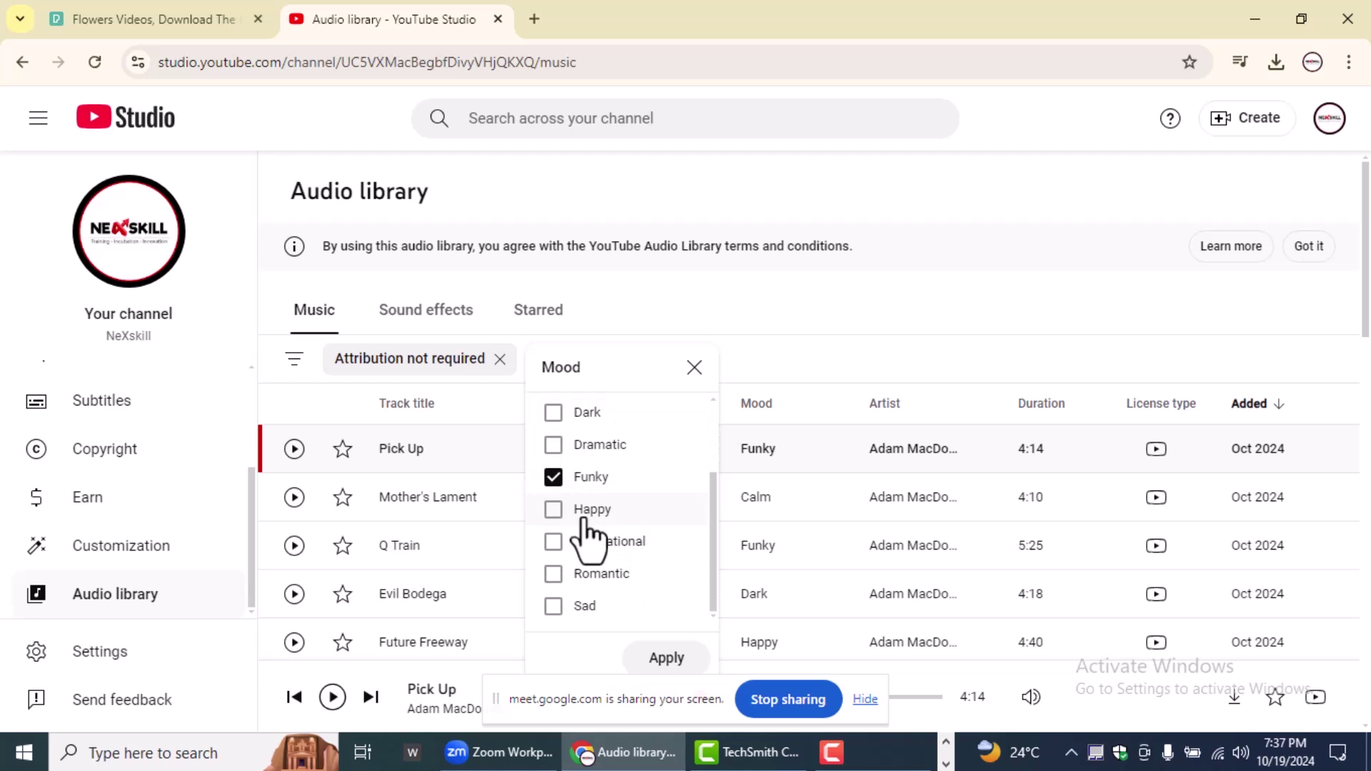
pyautogui.click(598, 514)
pyautogui.click(604, 544)
pyautogui.click(667, 660)
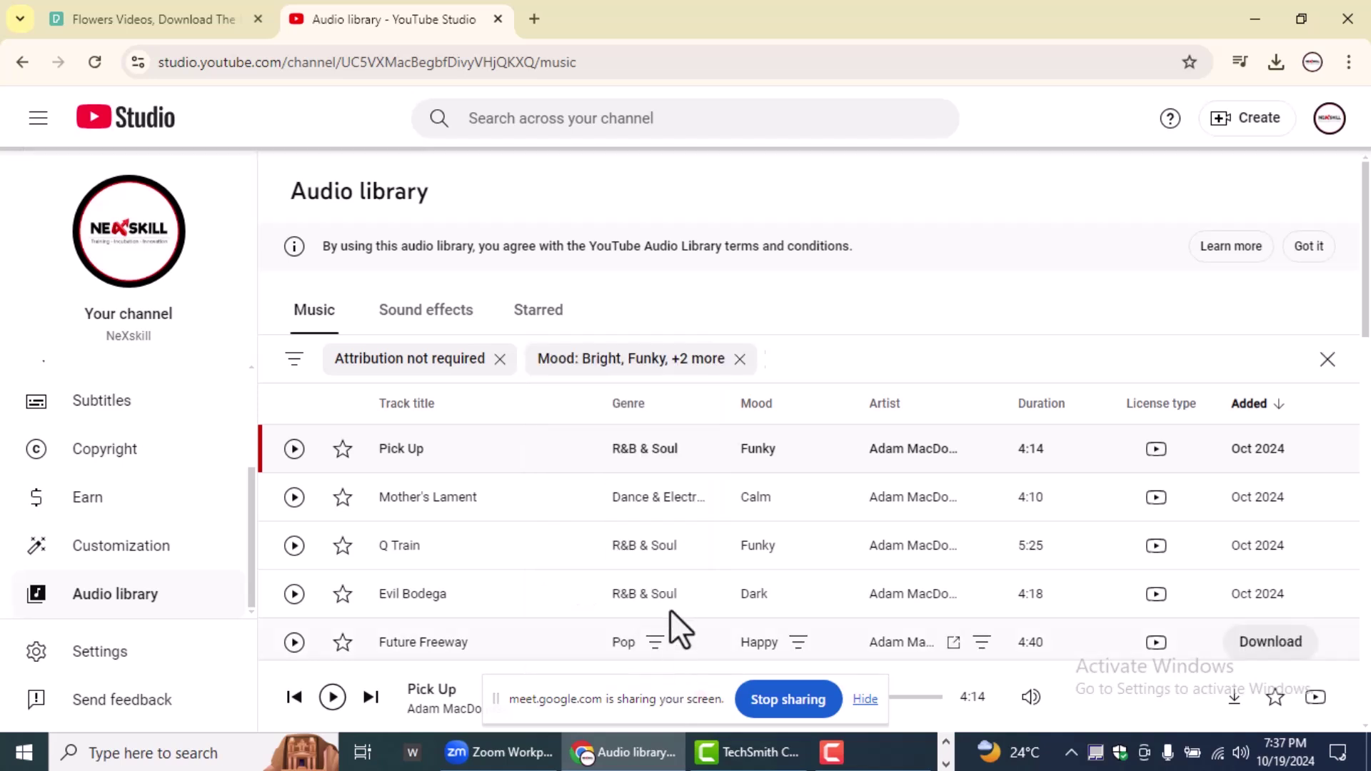
# Step: Preview Pick Up, Q Train and then Future Freeway from the filtered list
pyautogui.scroll(-5, 668, 608)
pyautogui.scroll(-4, 500, 400)
pyautogui.scroll(-5, 521, 410)
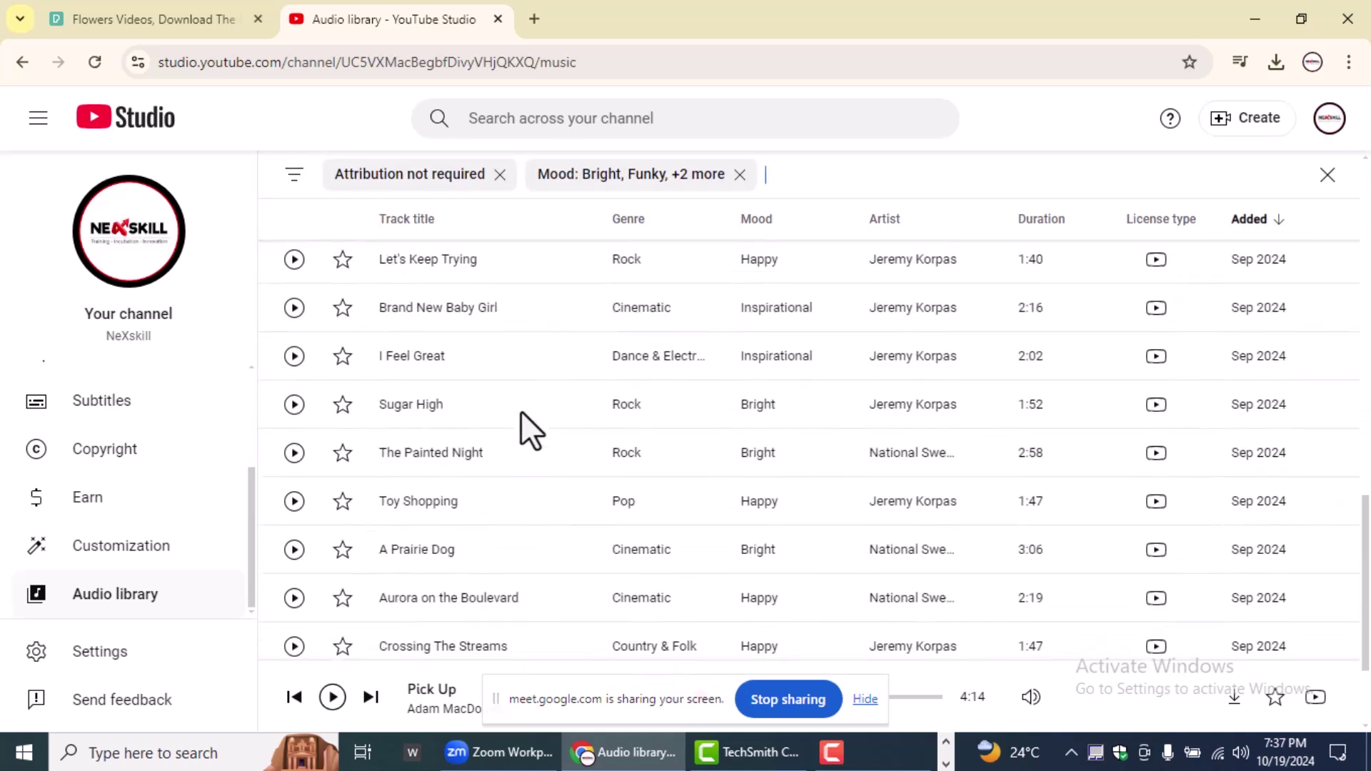
pyautogui.scroll(-3, 520, 411)
pyautogui.scroll(10, 521, 422)
pyautogui.scroll(5, 521, 423)
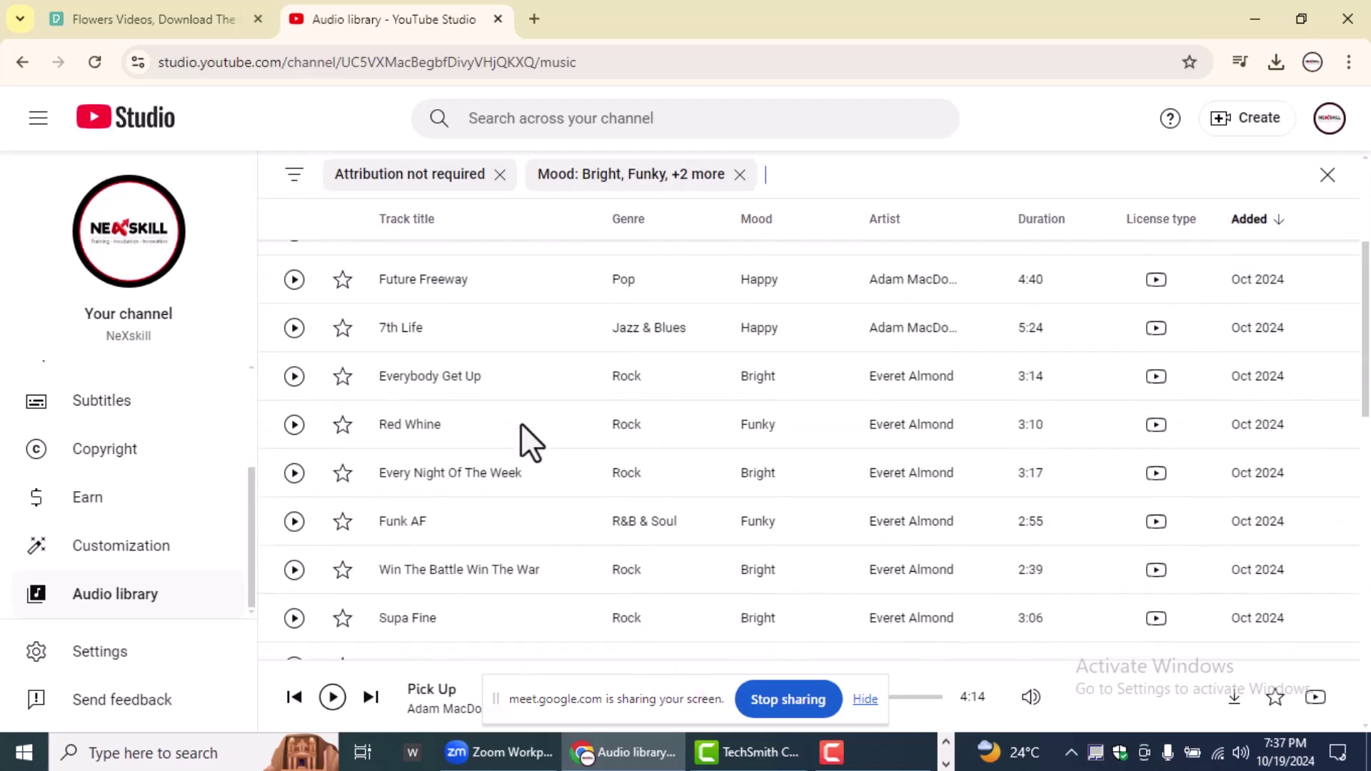
pyautogui.scroll(2, 520, 423)
pyautogui.scroll(2, 426, 412)
pyautogui.click(293, 389)
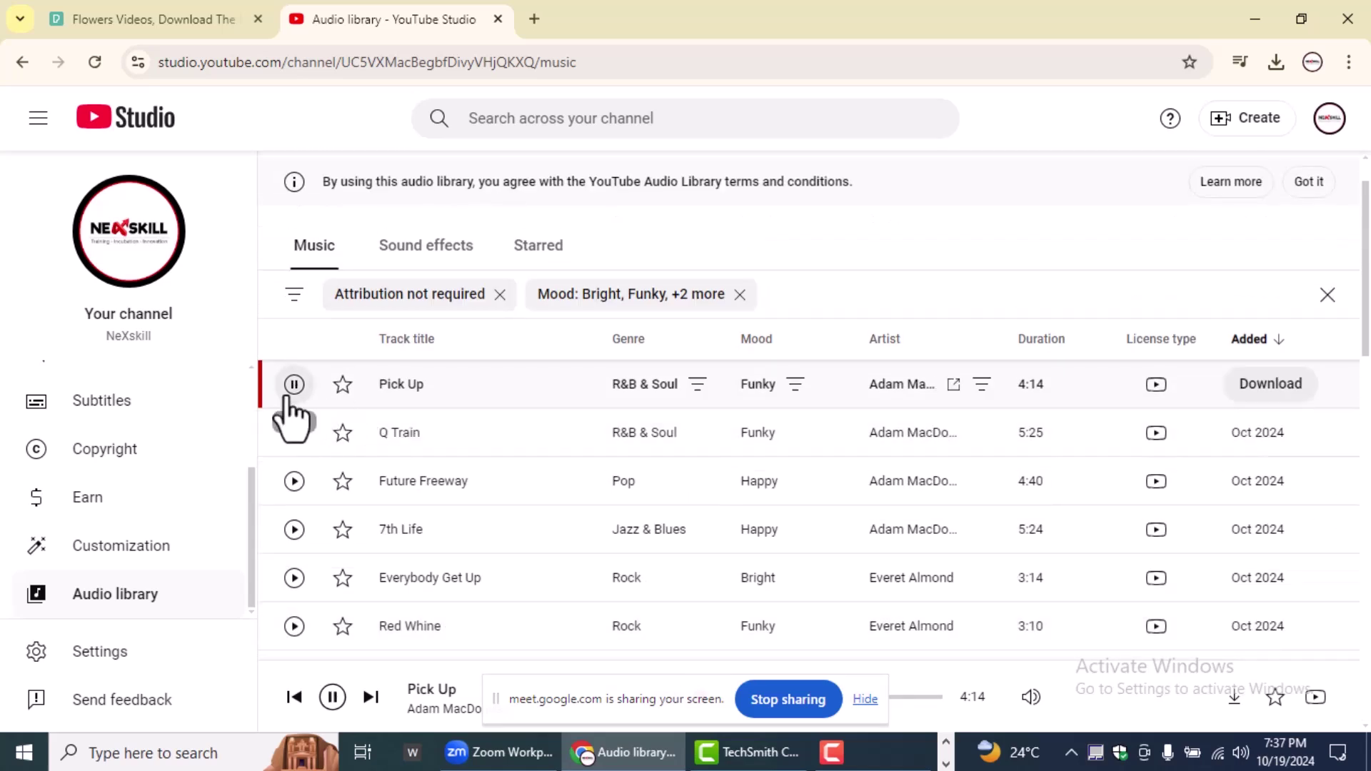
pyautogui.click(294, 432)
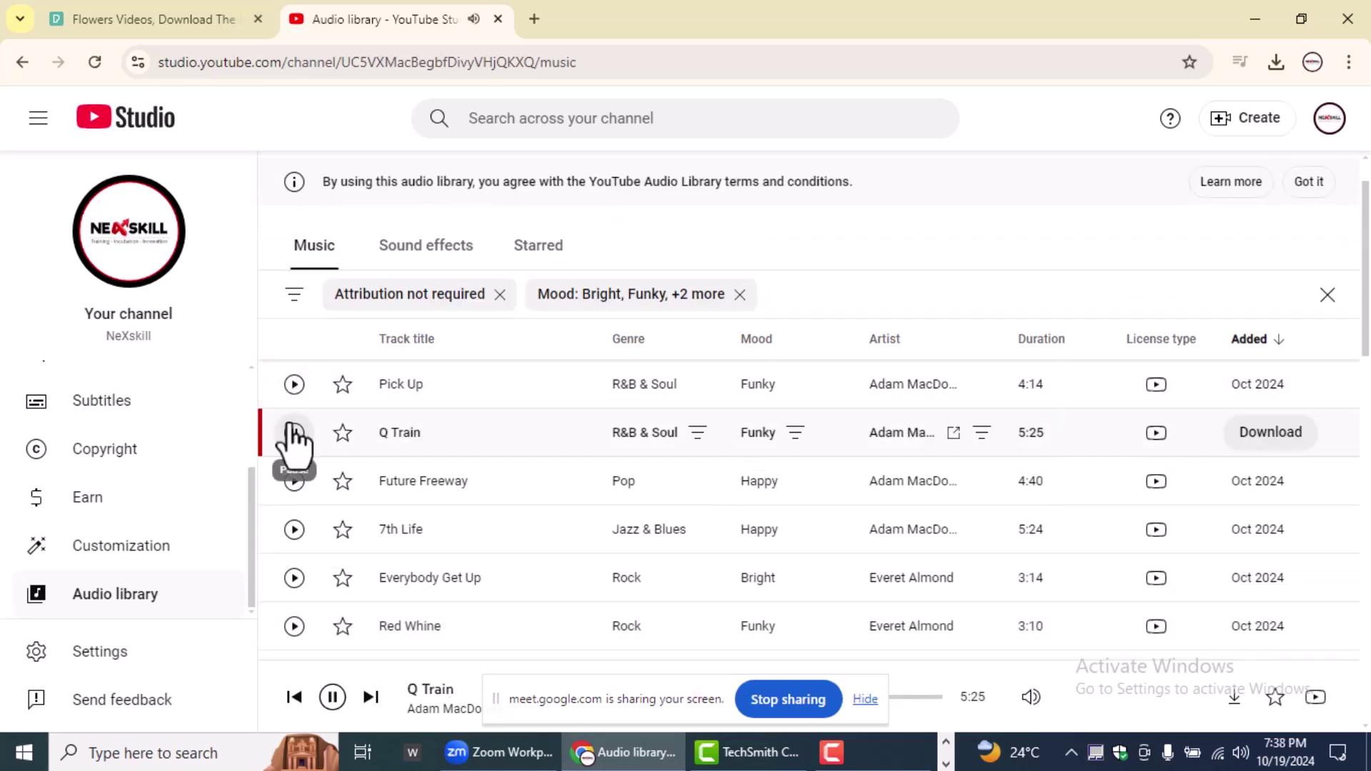
pyautogui.click(294, 481)
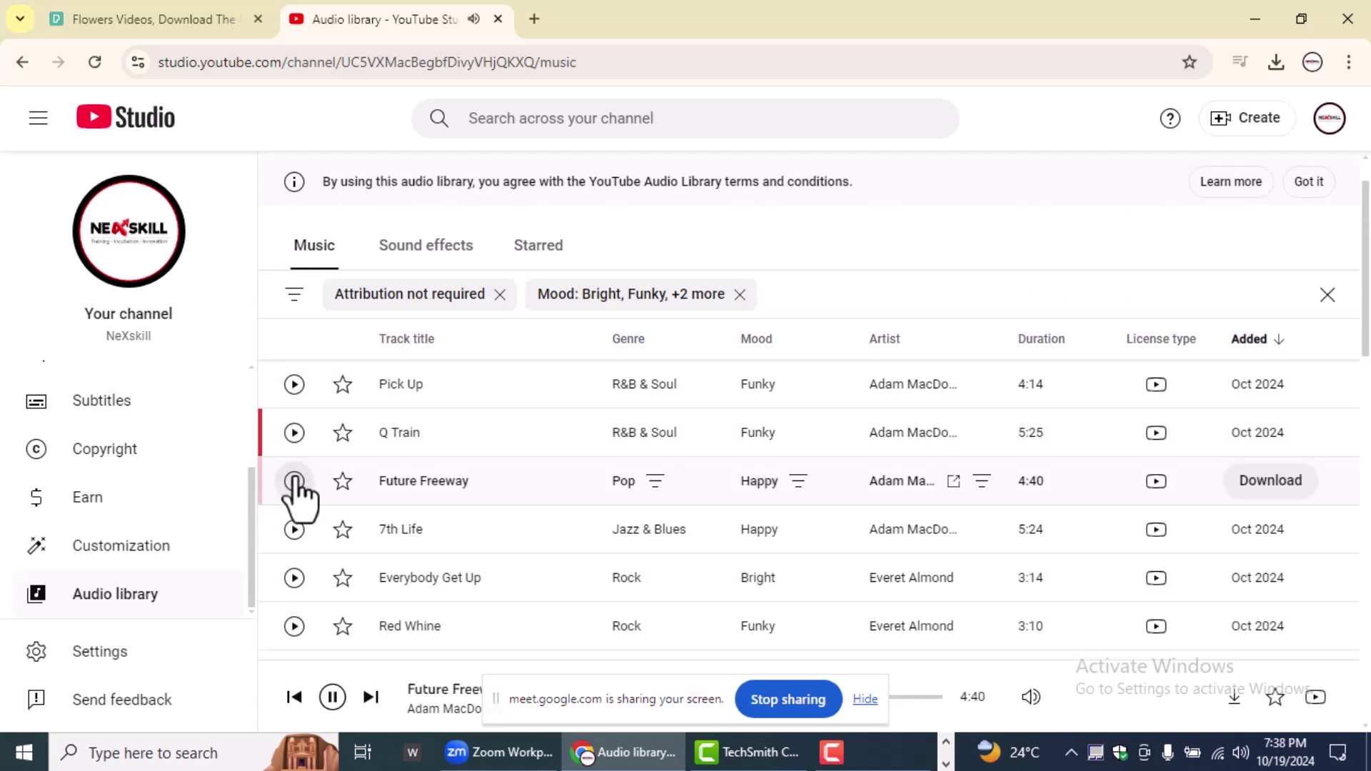
# Step: Pause the Future Freeway preview, download it as an MP3, and show Chrome's recent downloads
pyautogui.moveTo(499, 696); pyautogui.dragTo(560, 8)
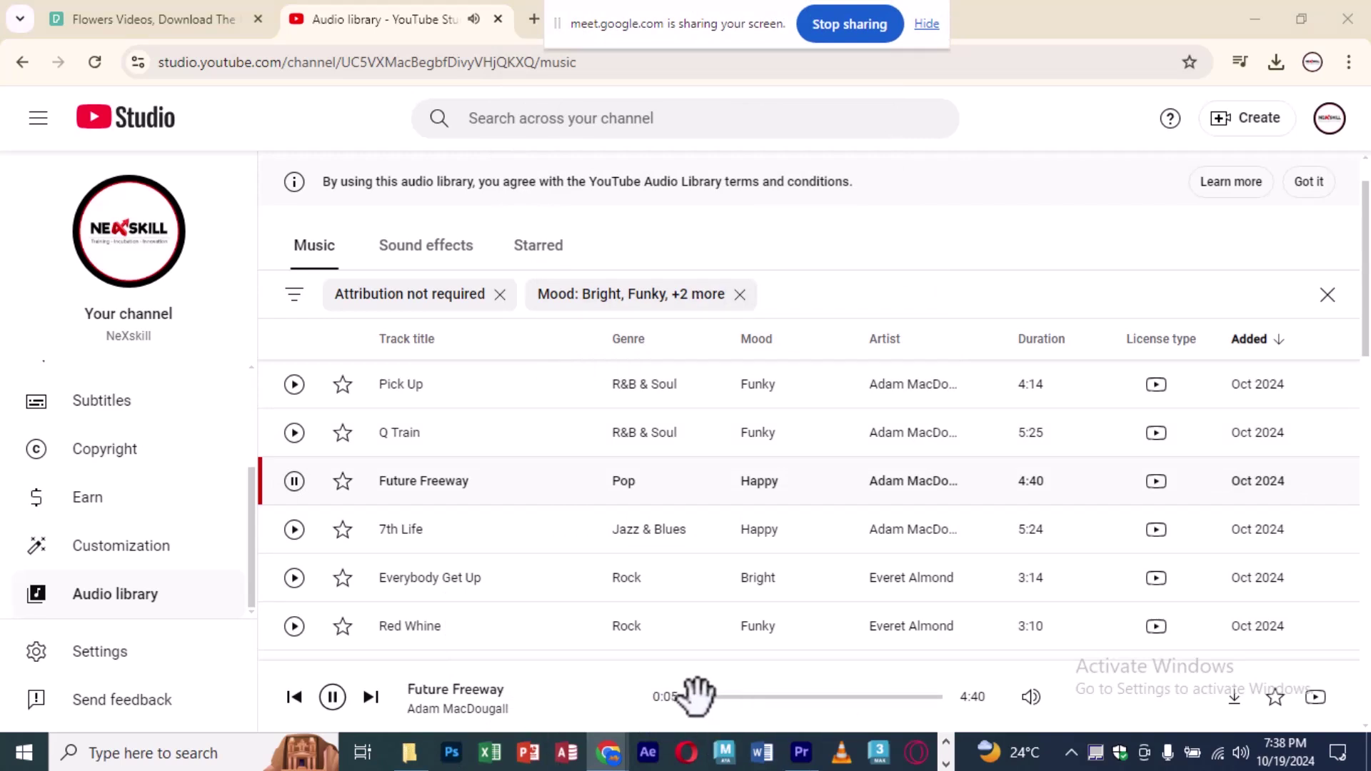
pyautogui.click(332, 697)
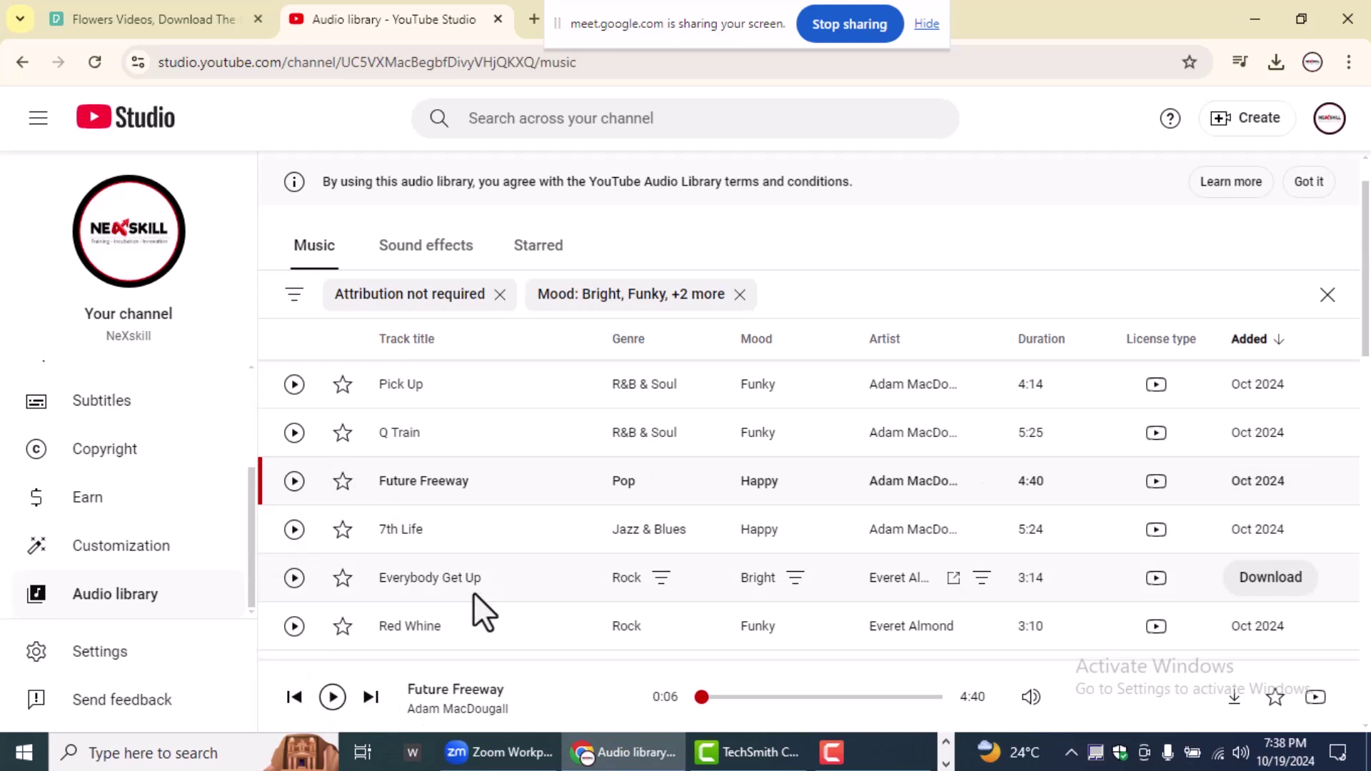
pyautogui.click(295, 482)
pyautogui.click(294, 482)
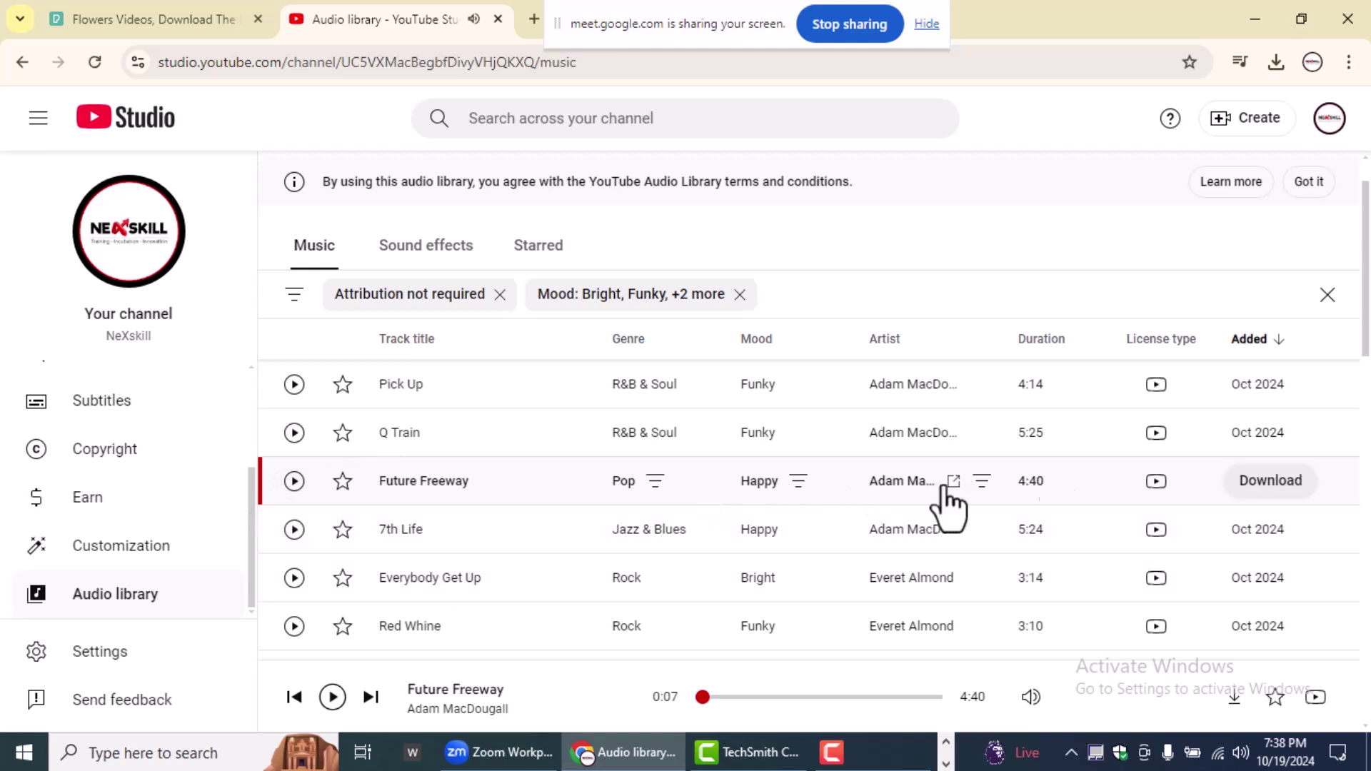
pyautogui.click(1272, 483)
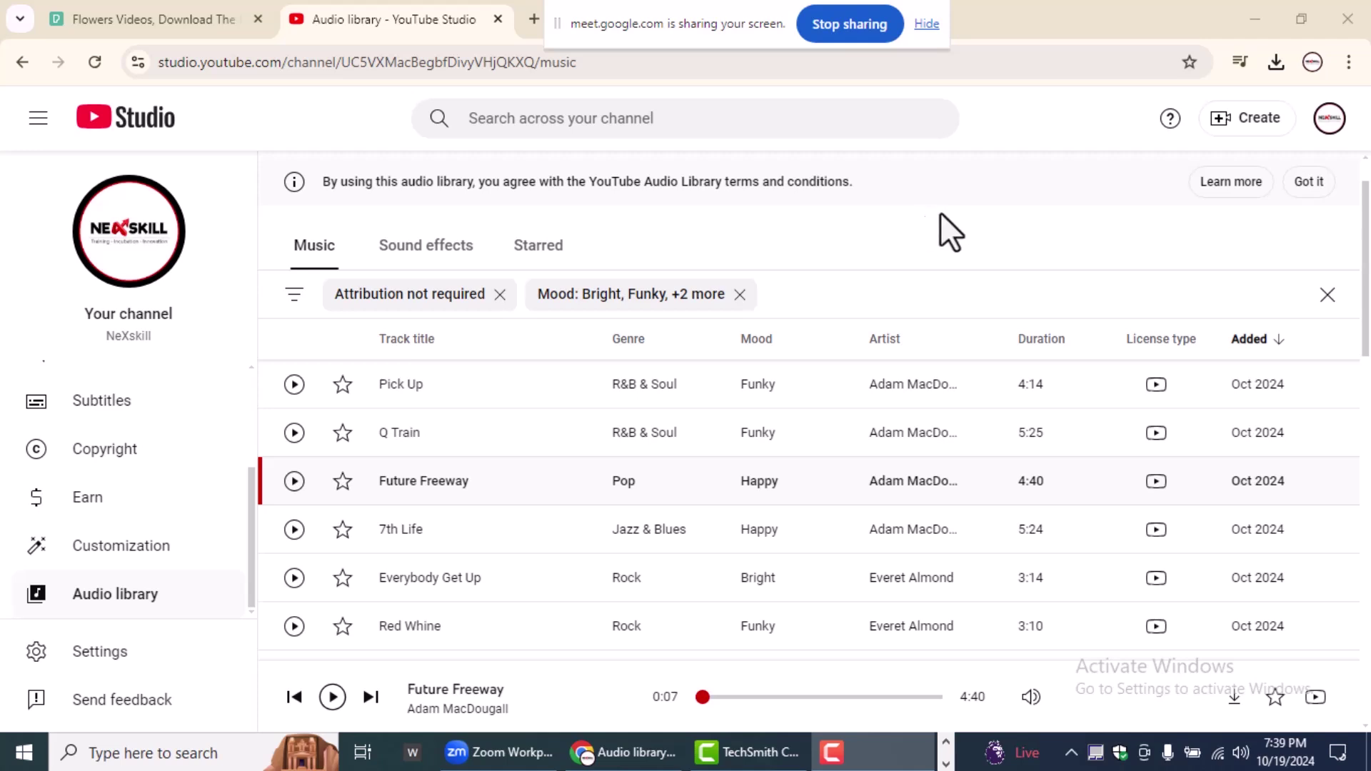
pyautogui.click(1276, 63)
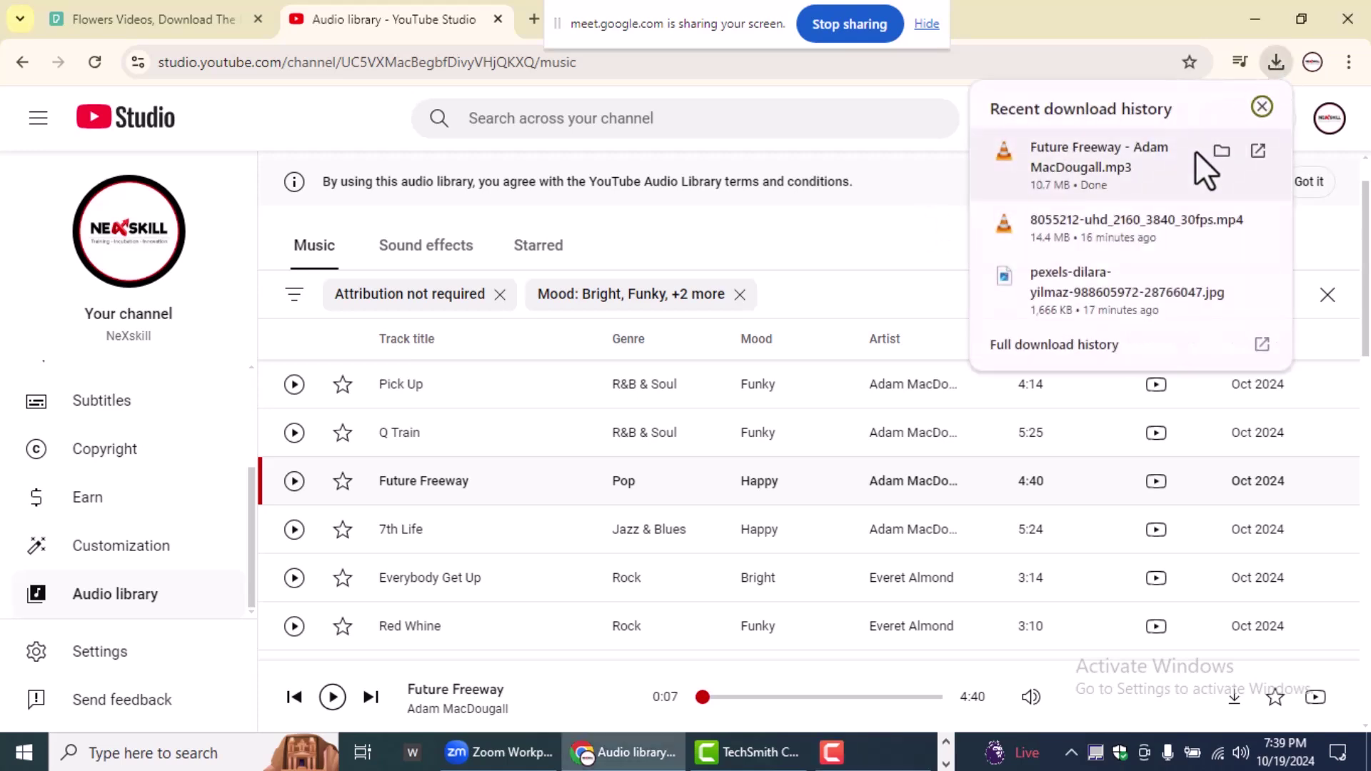
# Step: Cut the downloaded Future Freeway MP3 and create a Music folder in Desktop > Batch 1
pyautogui.click(1222, 153)
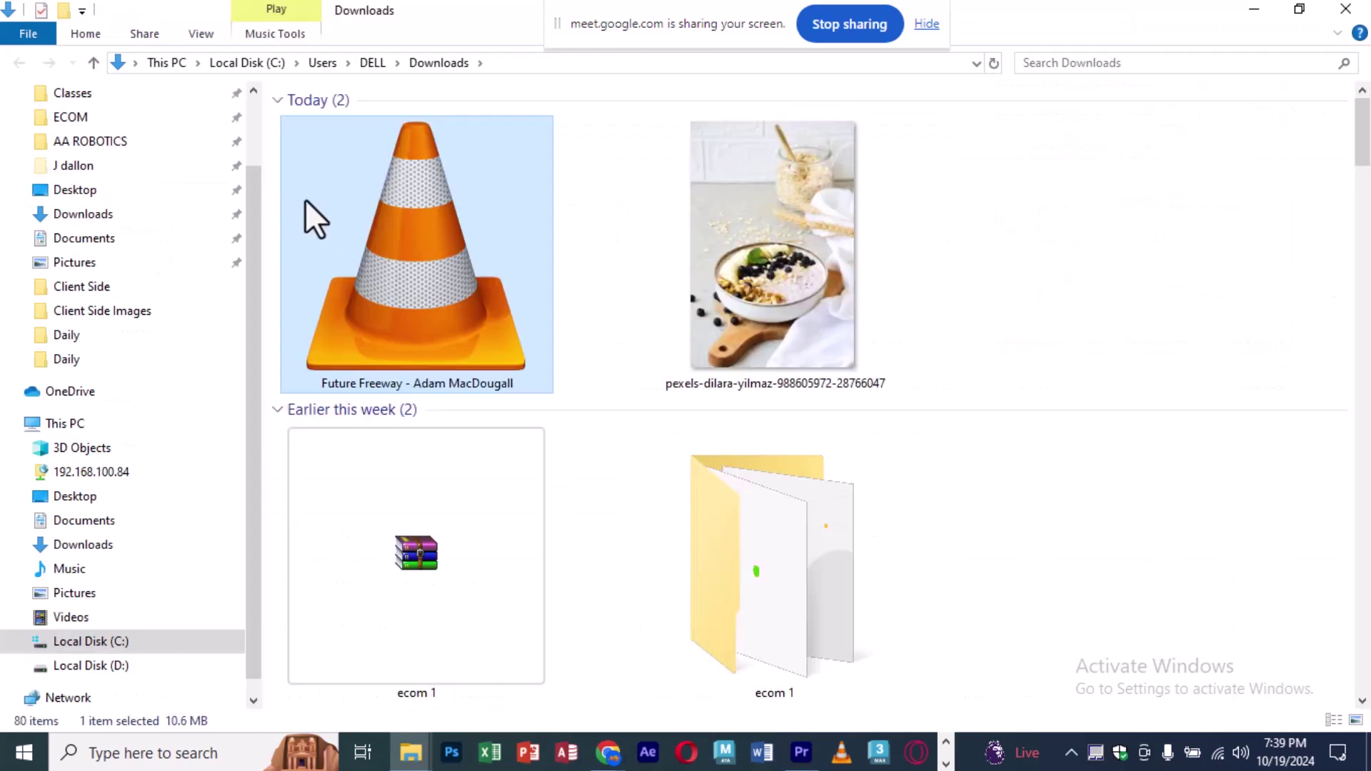
pyautogui.hotkey('ctrl', 'x')
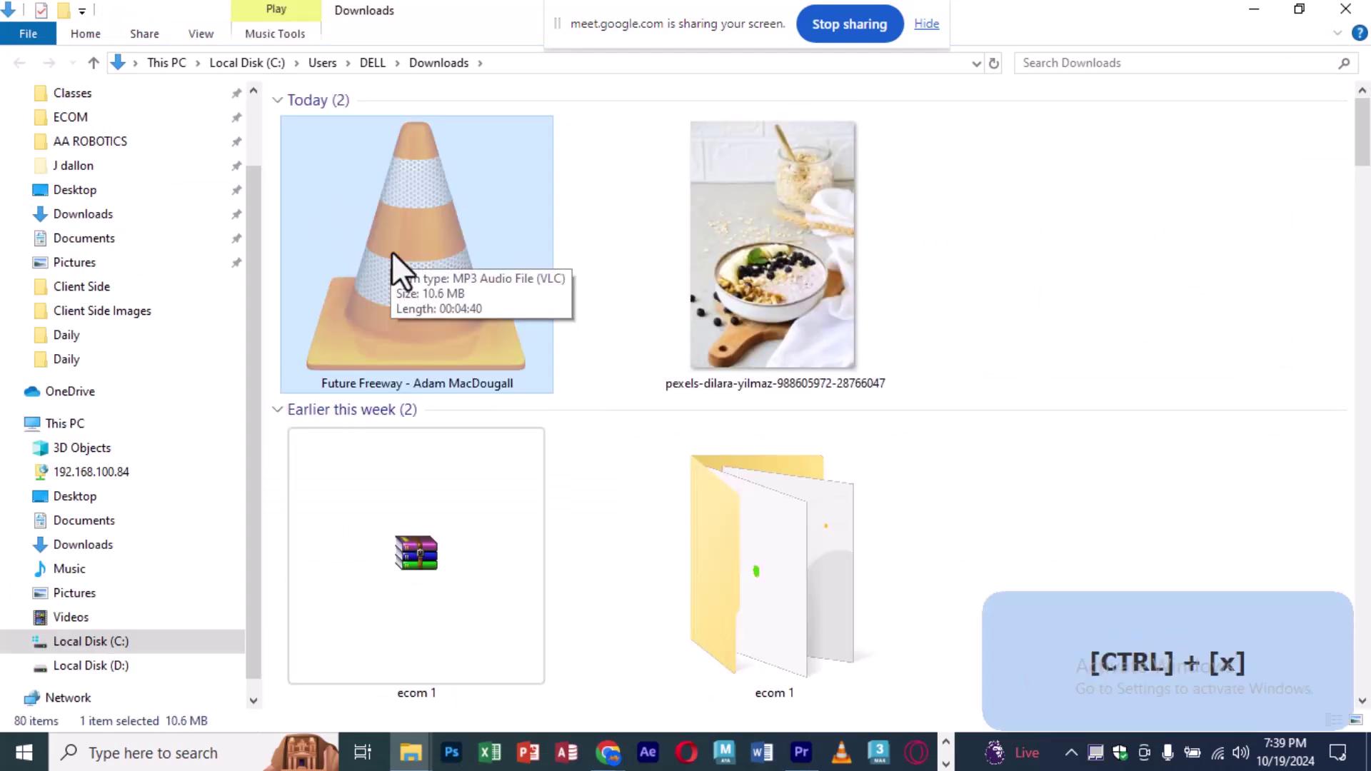
pyautogui.click(100, 192)
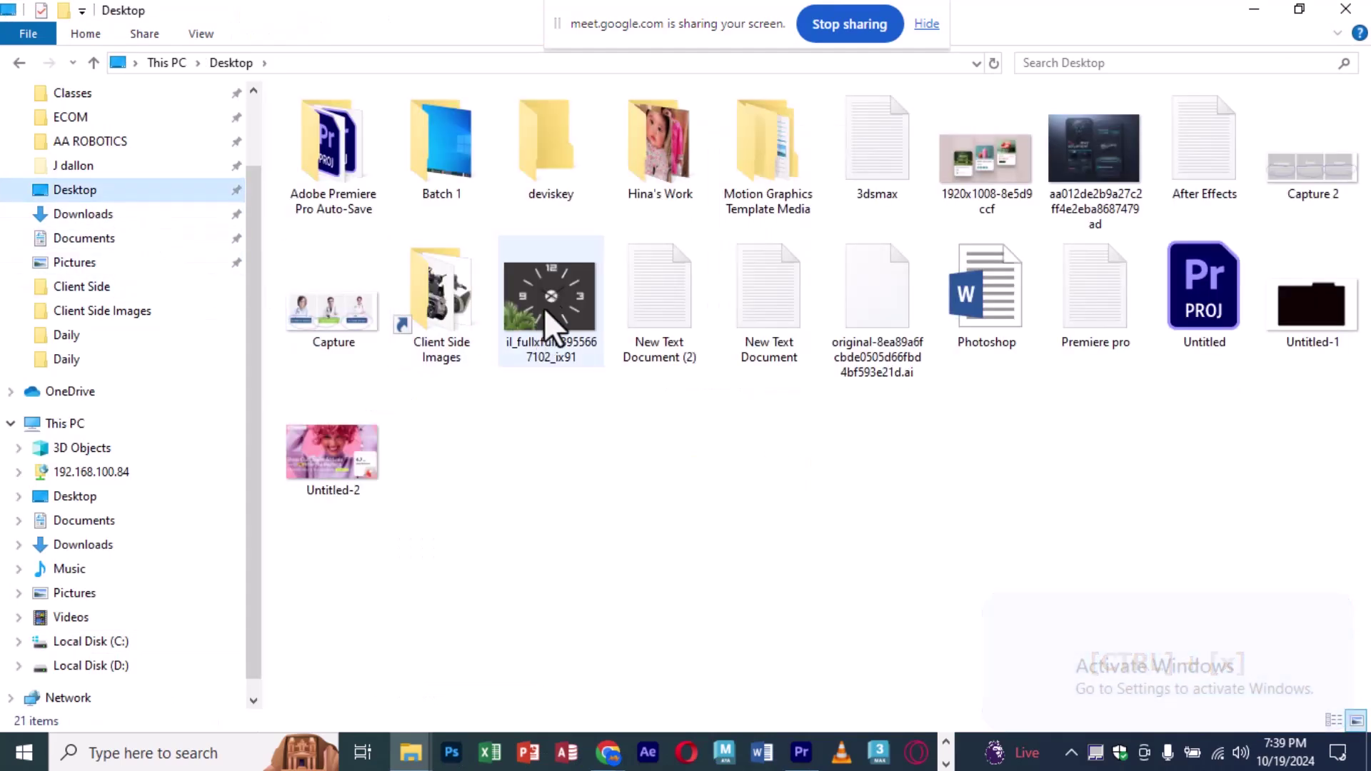
pyautogui.doubleClick(472, 154)
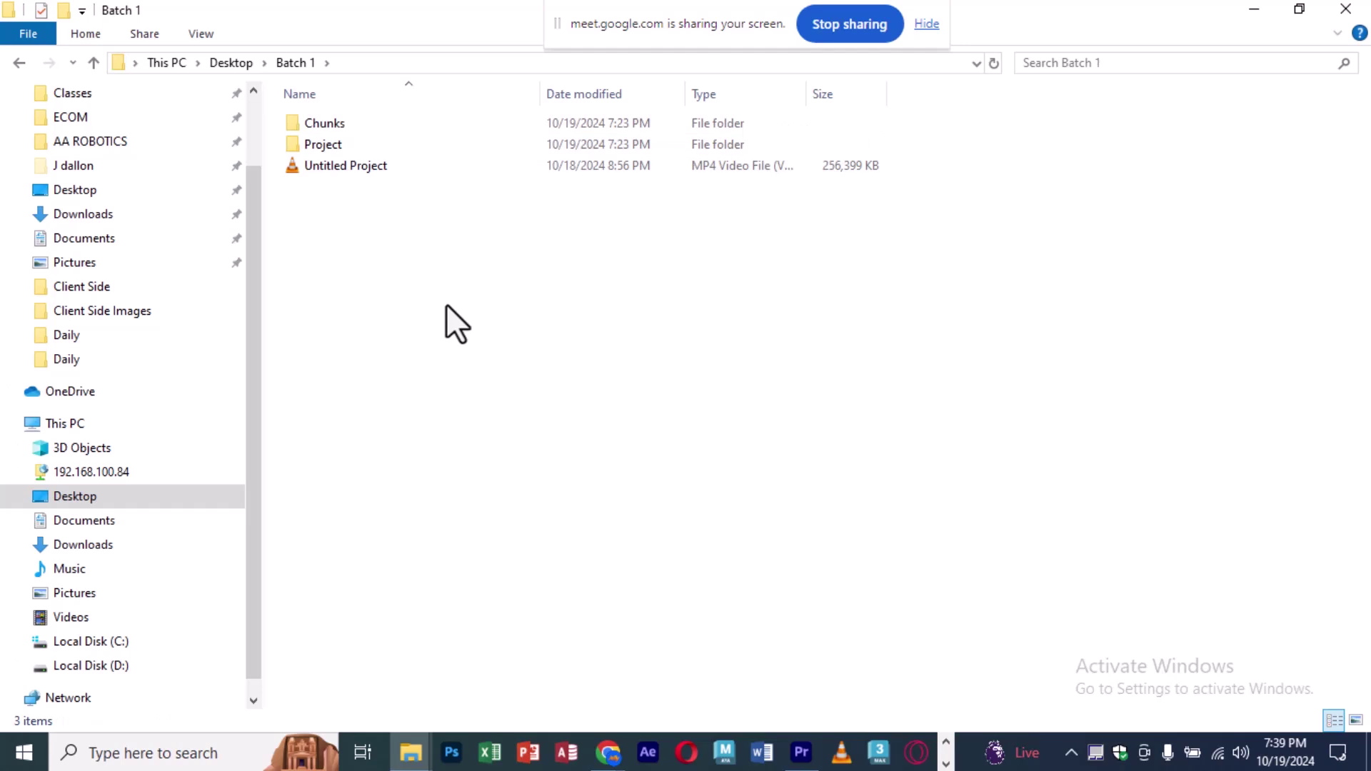
pyautogui.rightClick(446, 303)
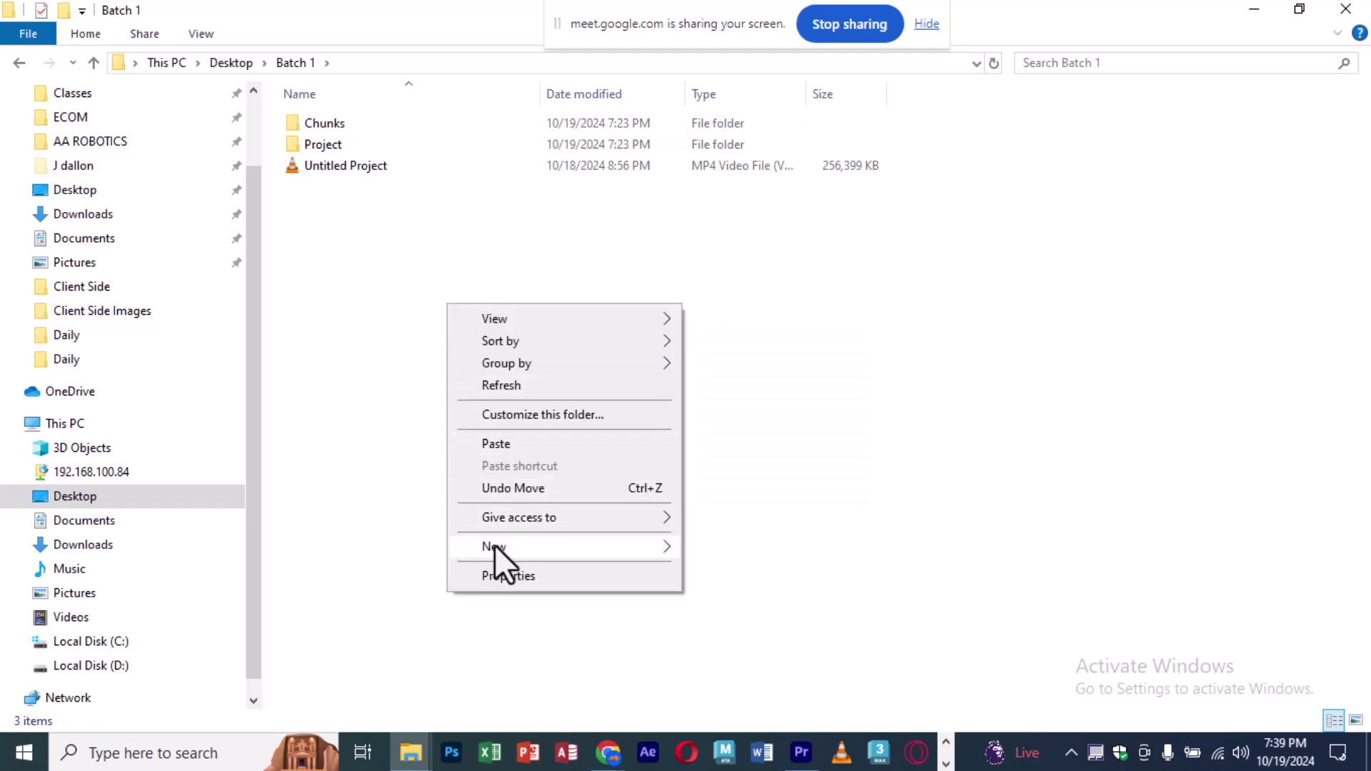
pyautogui.moveTo(585, 547)
pyautogui.click(801, 315)
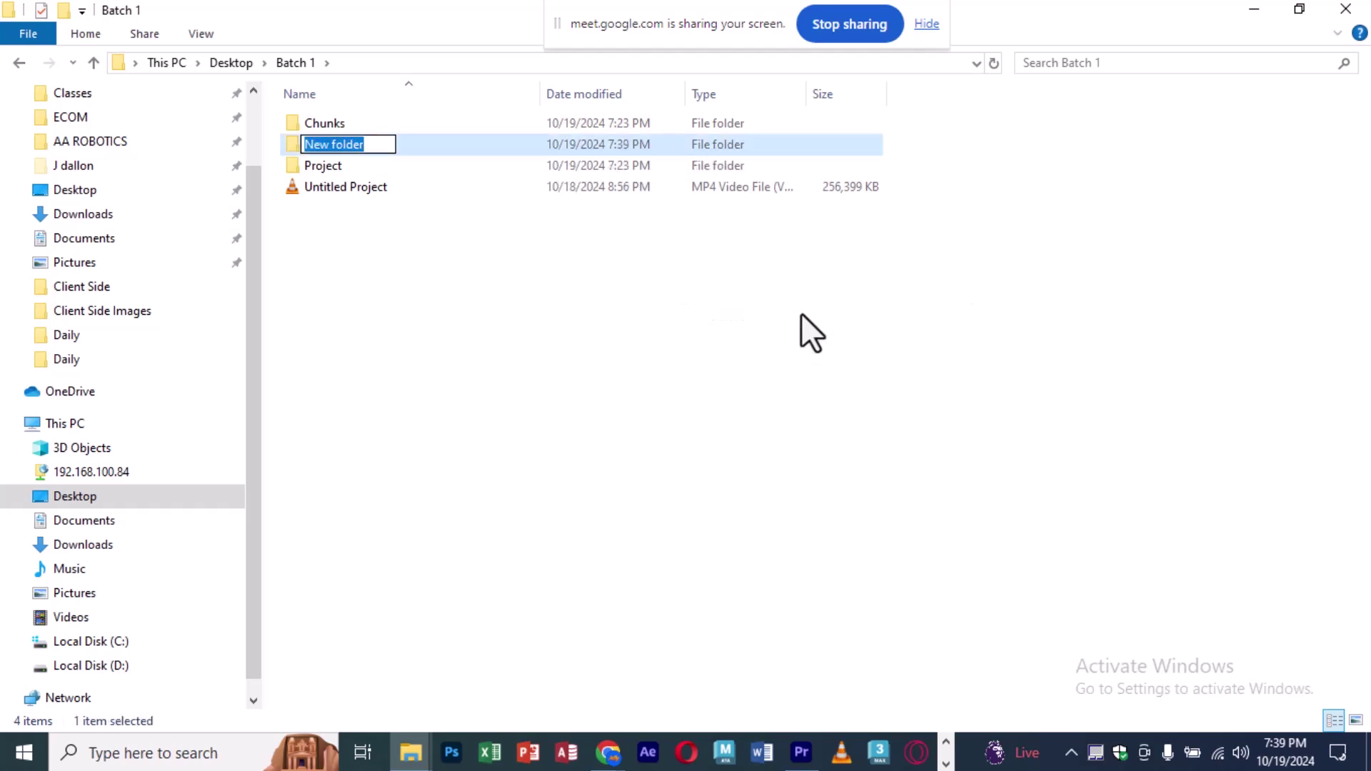
pyautogui.write('Music')
pyautogui.press('Return')
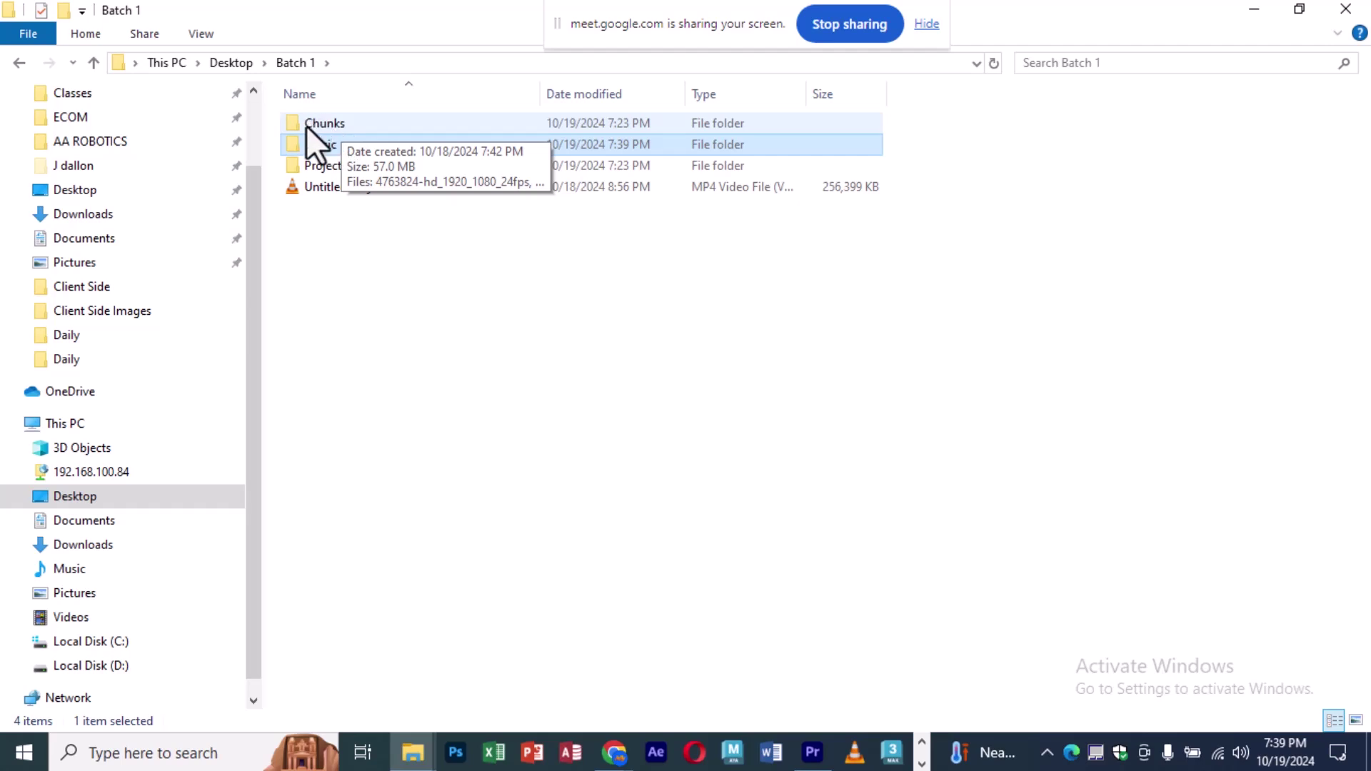
# Step: Paste the MP3 into Music and delete the Untitled Project video from Batch 1
pyautogui.doubleClick(310, 148)
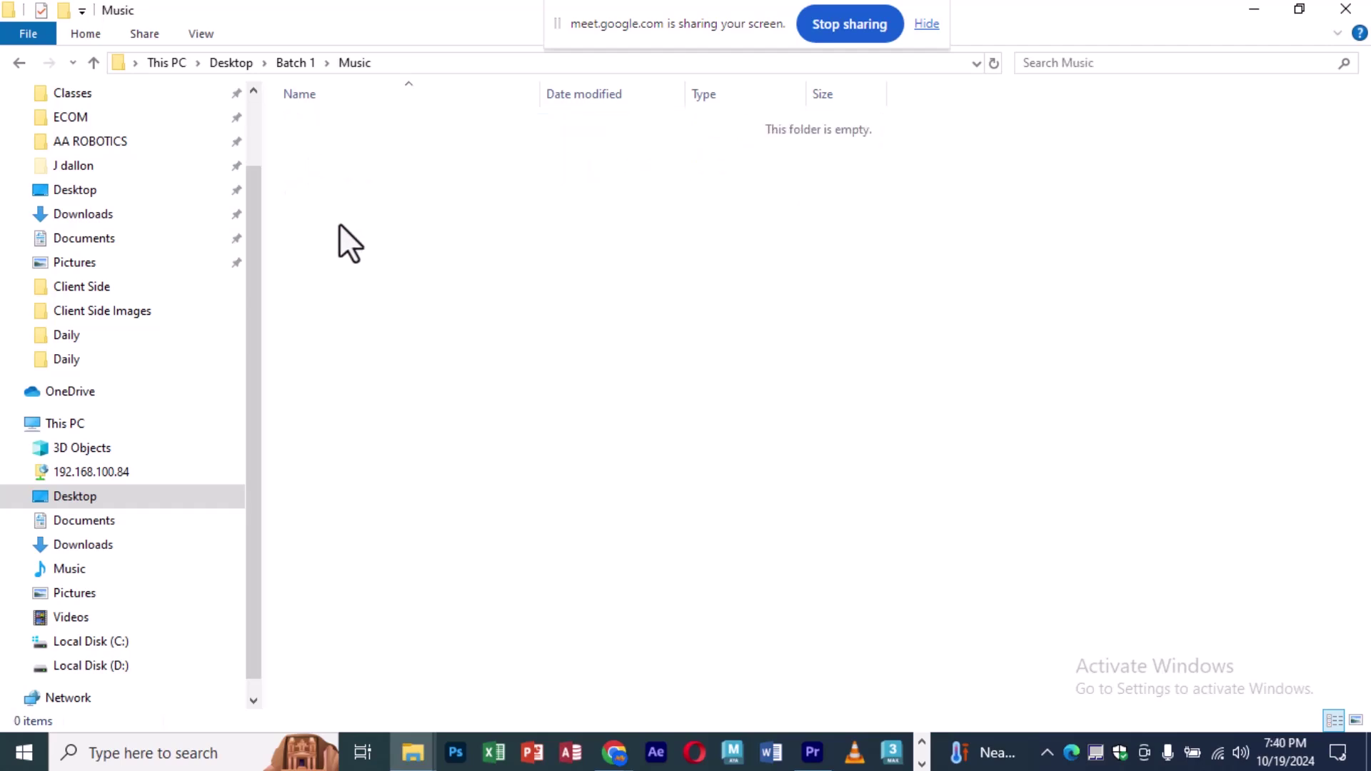
pyautogui.rightClick(341, 224)
pyautogui.click(384, 371)
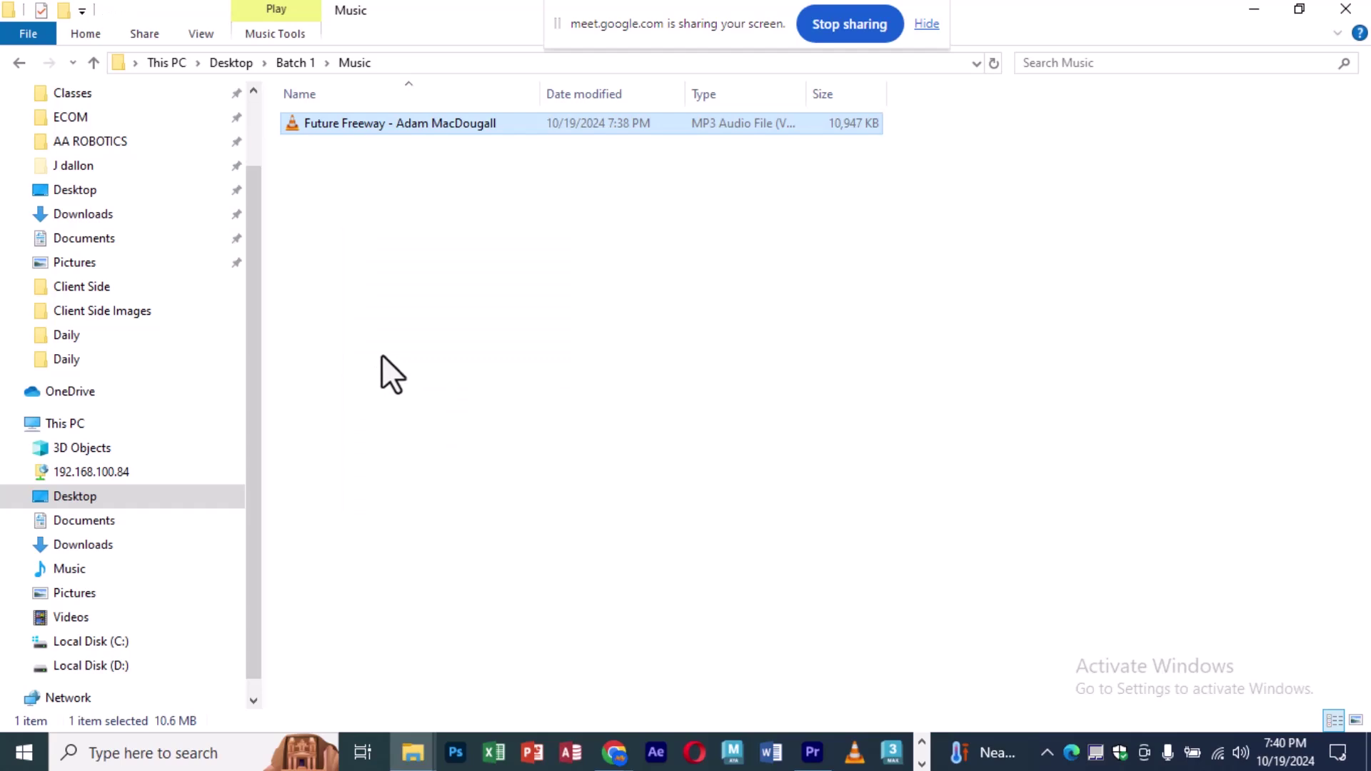
pyautogui.click(306, 70)
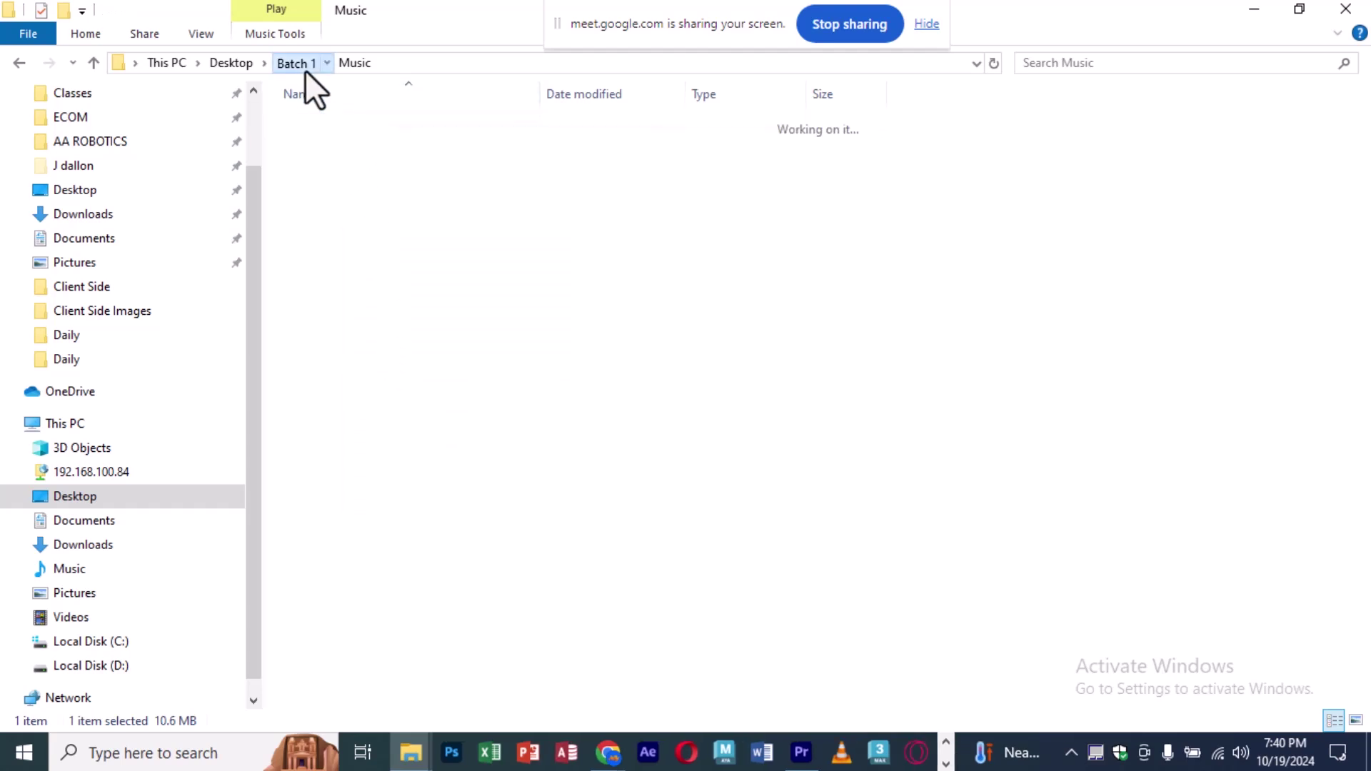
pyautogui.click(330, 187)
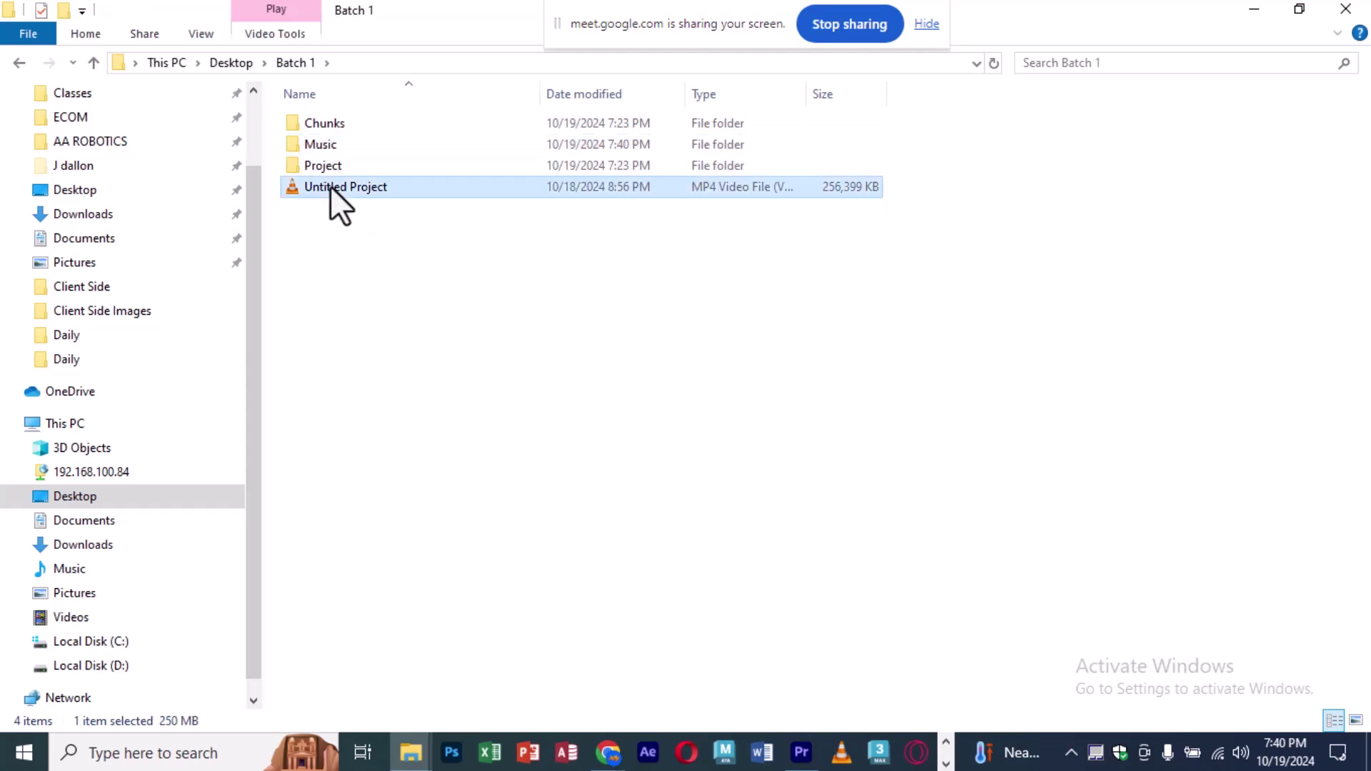
pyautogui.press('Delete')
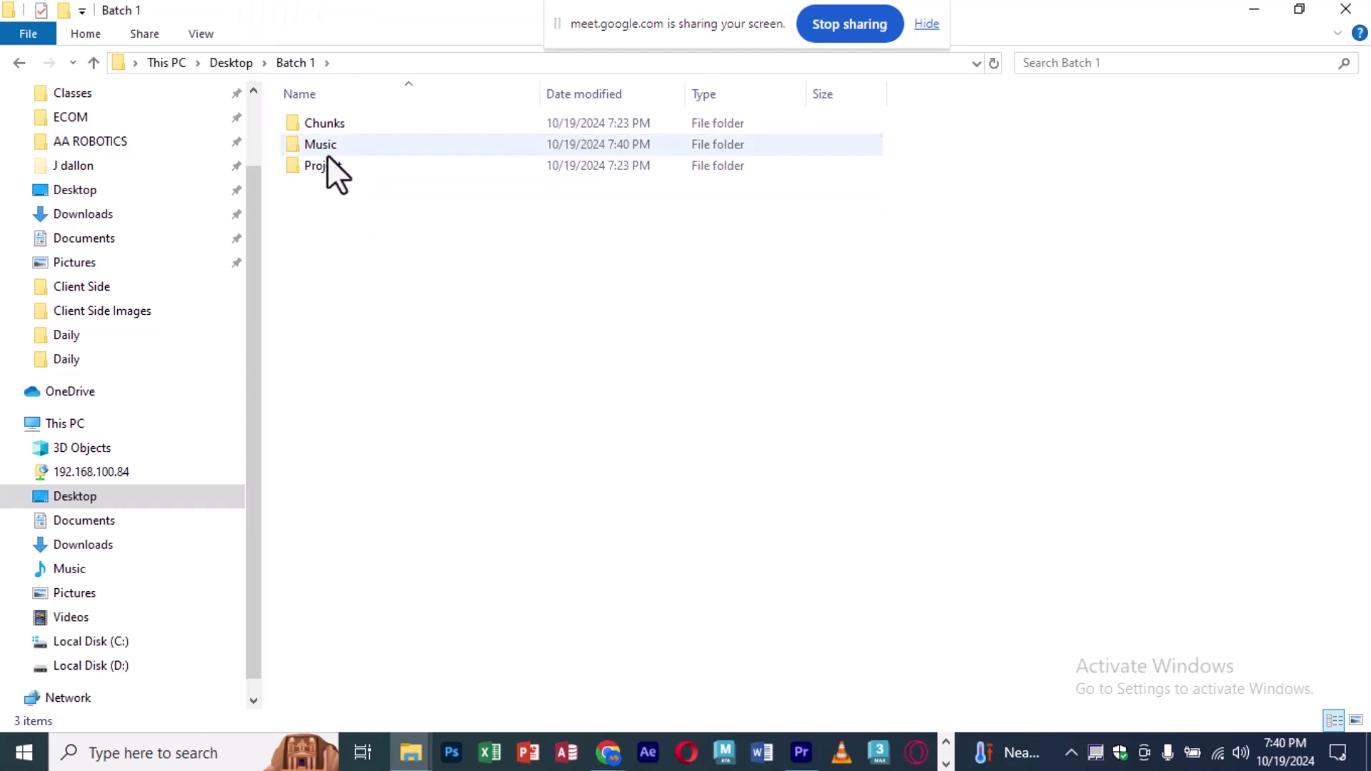
pyautogui.doubleClick(327, 153)
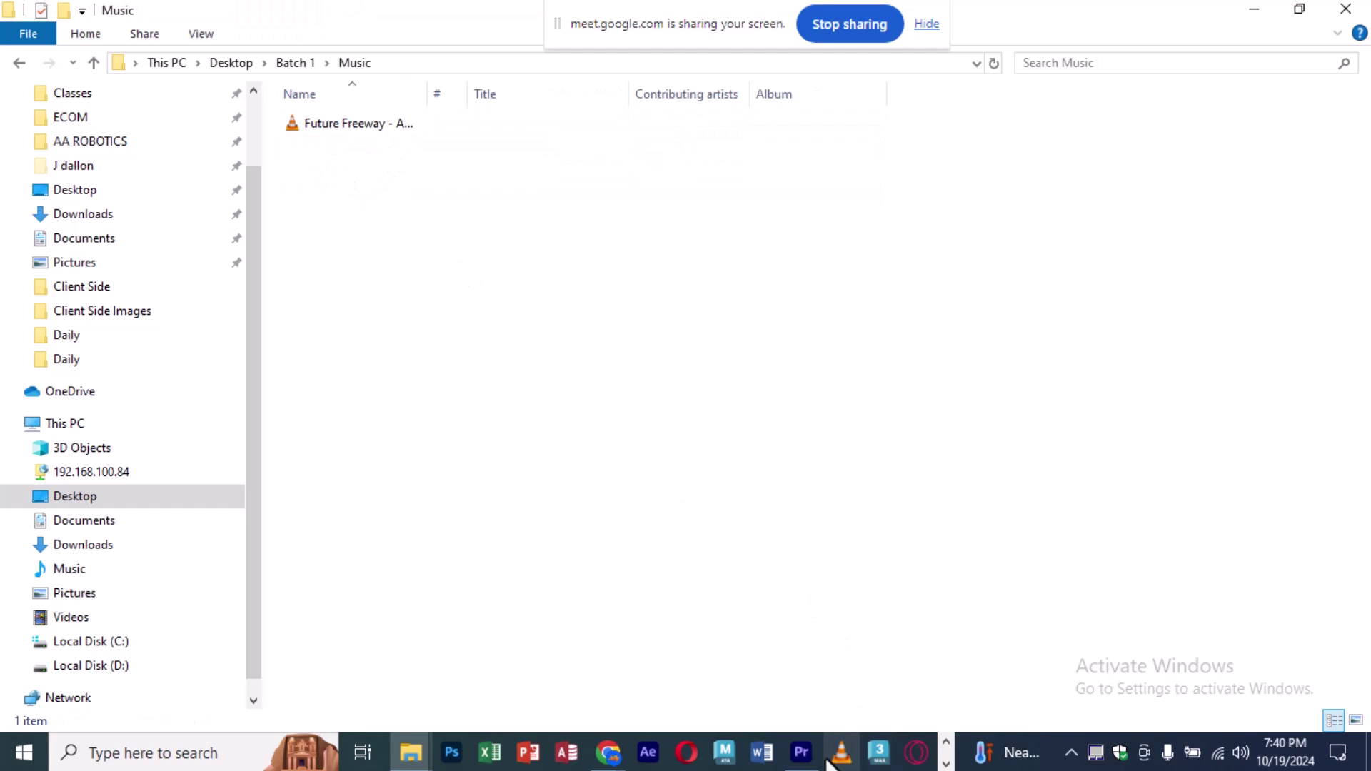
# Step: In Premiere Pro's Project panel, create a new bin named Music and open it
pyautogui.click(799, 760)
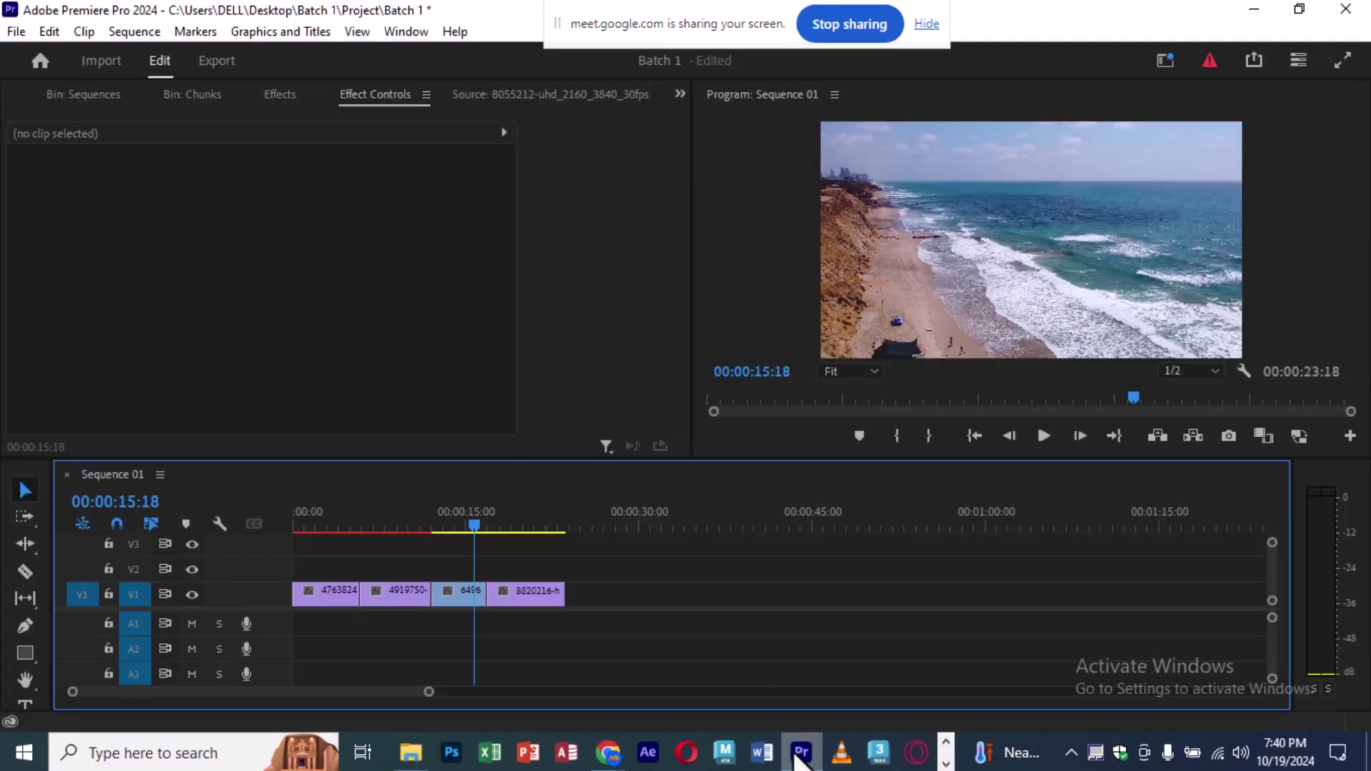
pyautogui.click(100, 93)
pyautogui.scroll(2, 7, 100)
pyautogui.click(20, 100)
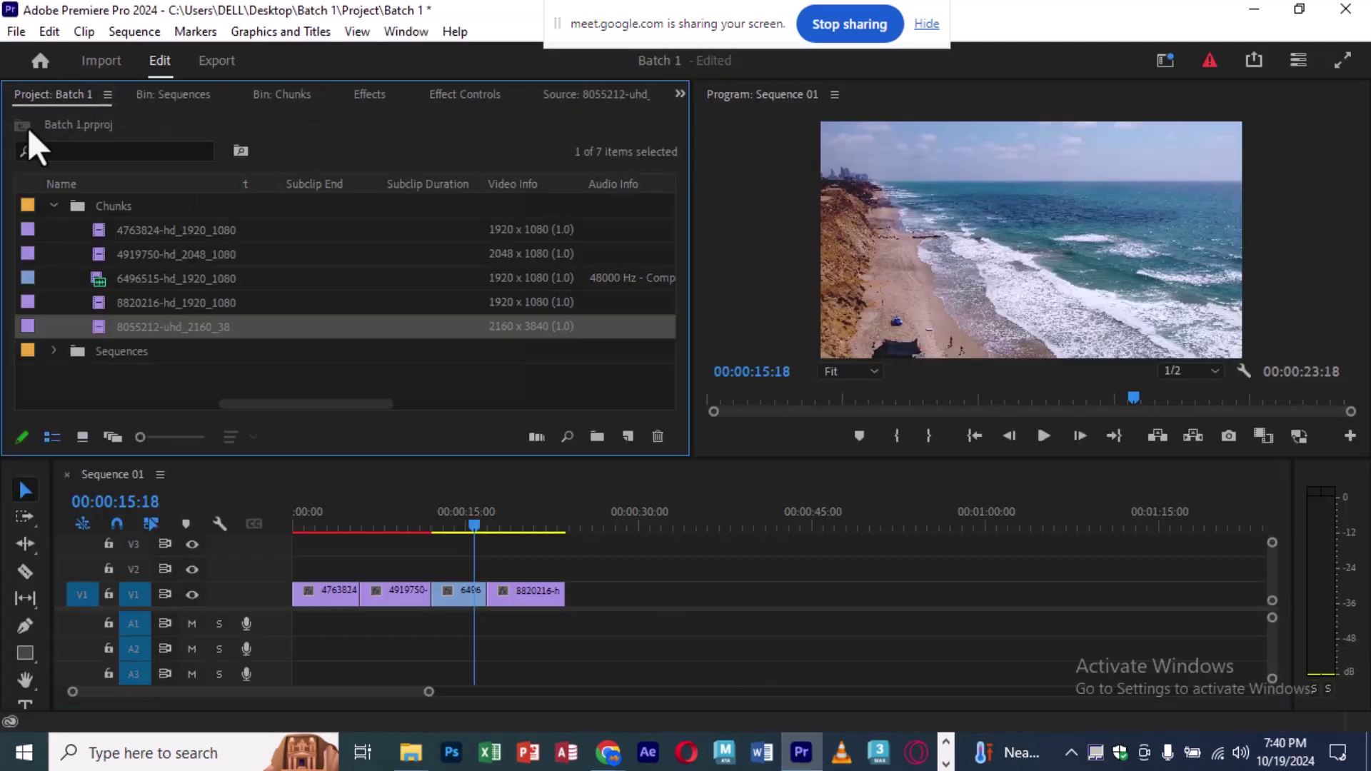
pyautogui.click(54, 205)
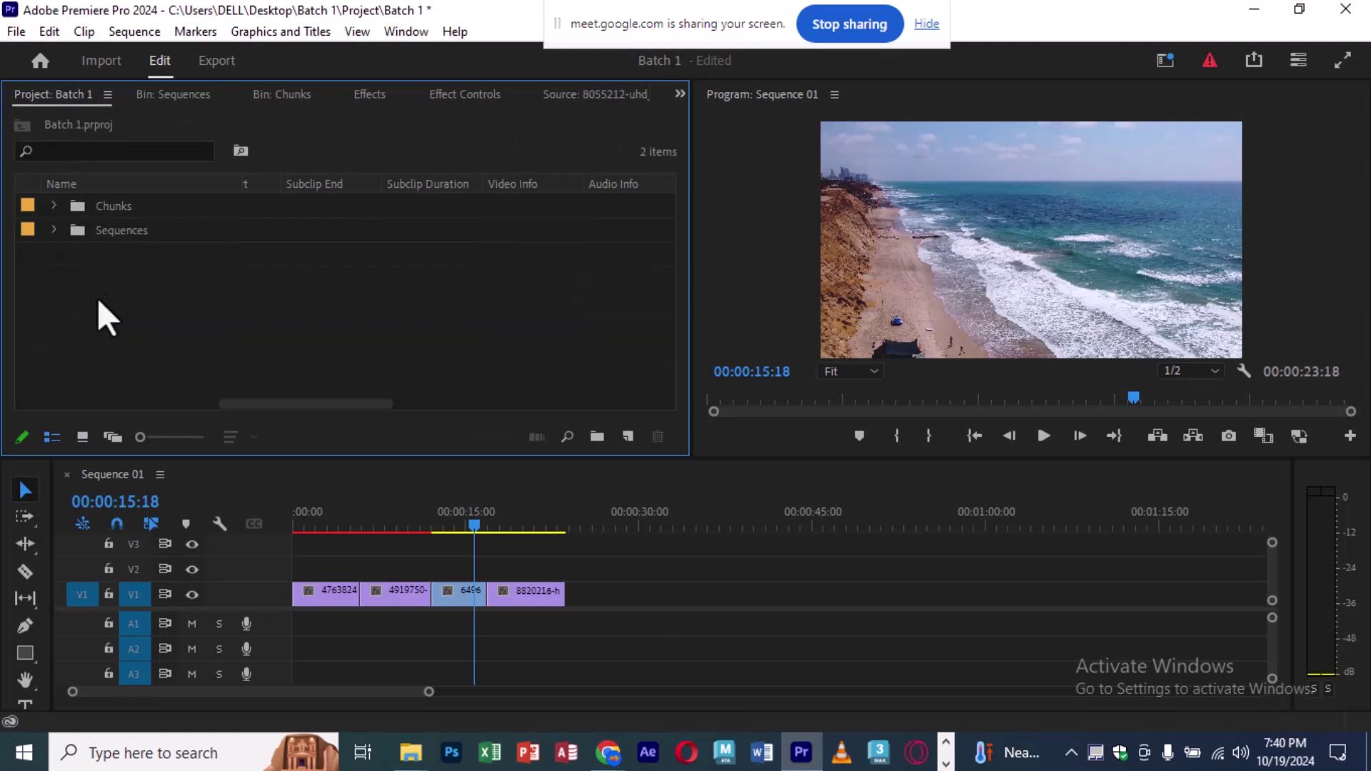
pyautogui.click(591, 436)
pyautogui.write('Music')
pyautogui.press('Tab')
pyautogui.click(235, 340)
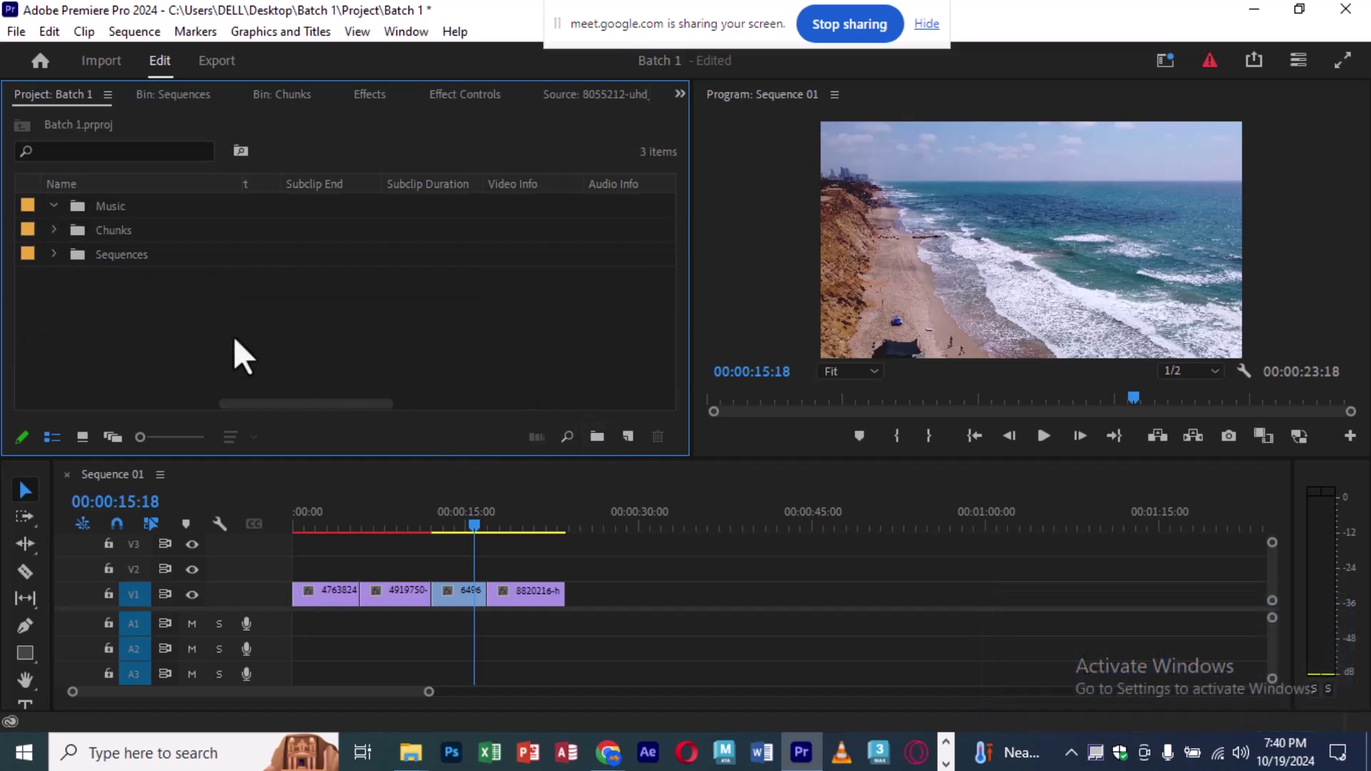
pyautogui.doubleClick(88, 204)
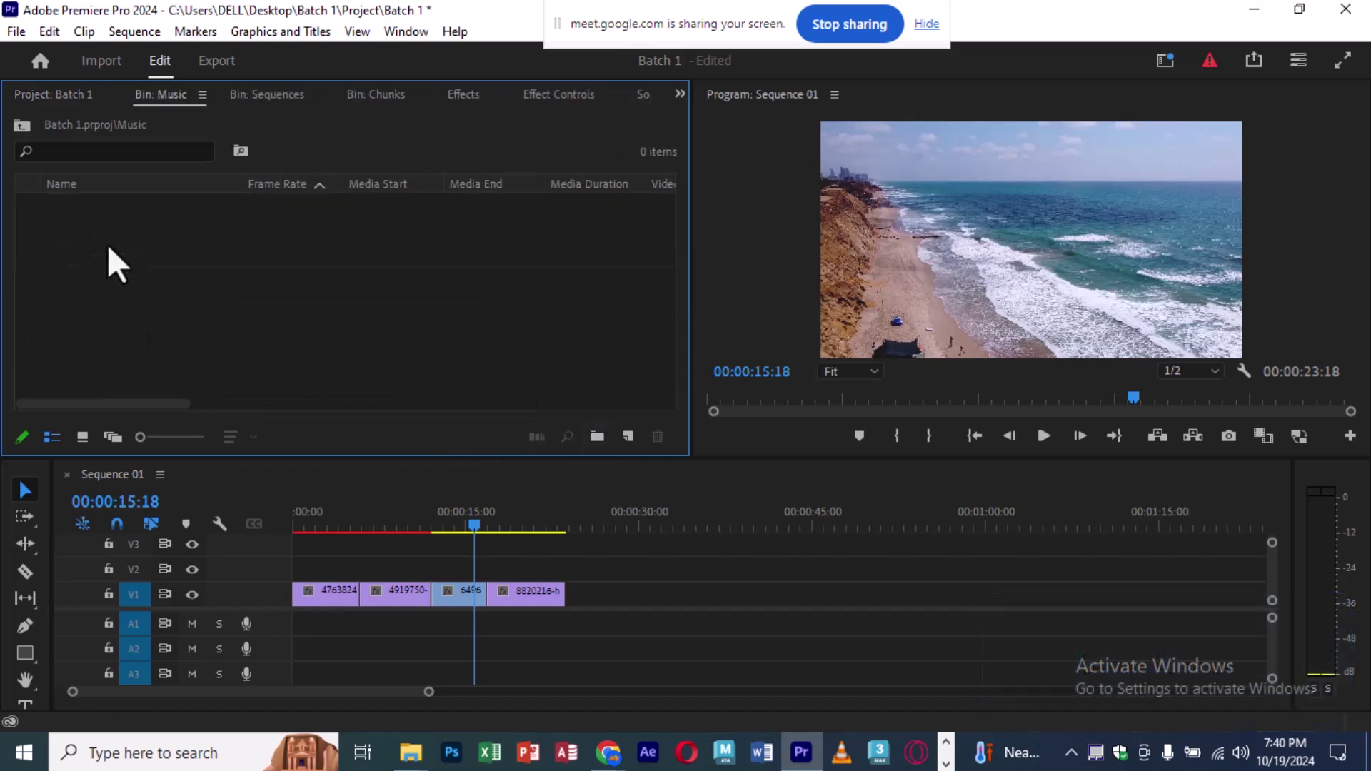
# Step: Import Future Freeway from Batch 1 > Music into the Music bin
pyautogui.doubleClick(109, 246)
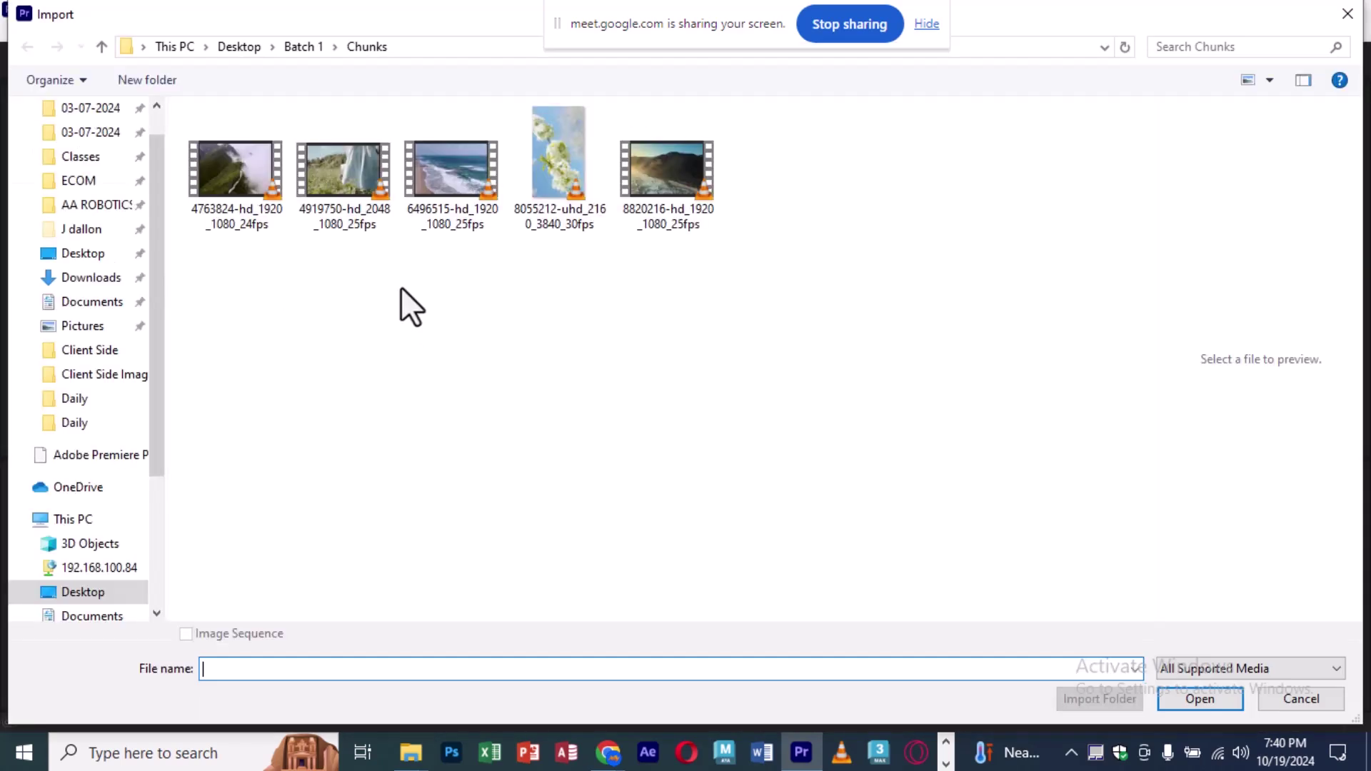
pyautogui.click(306, 48)
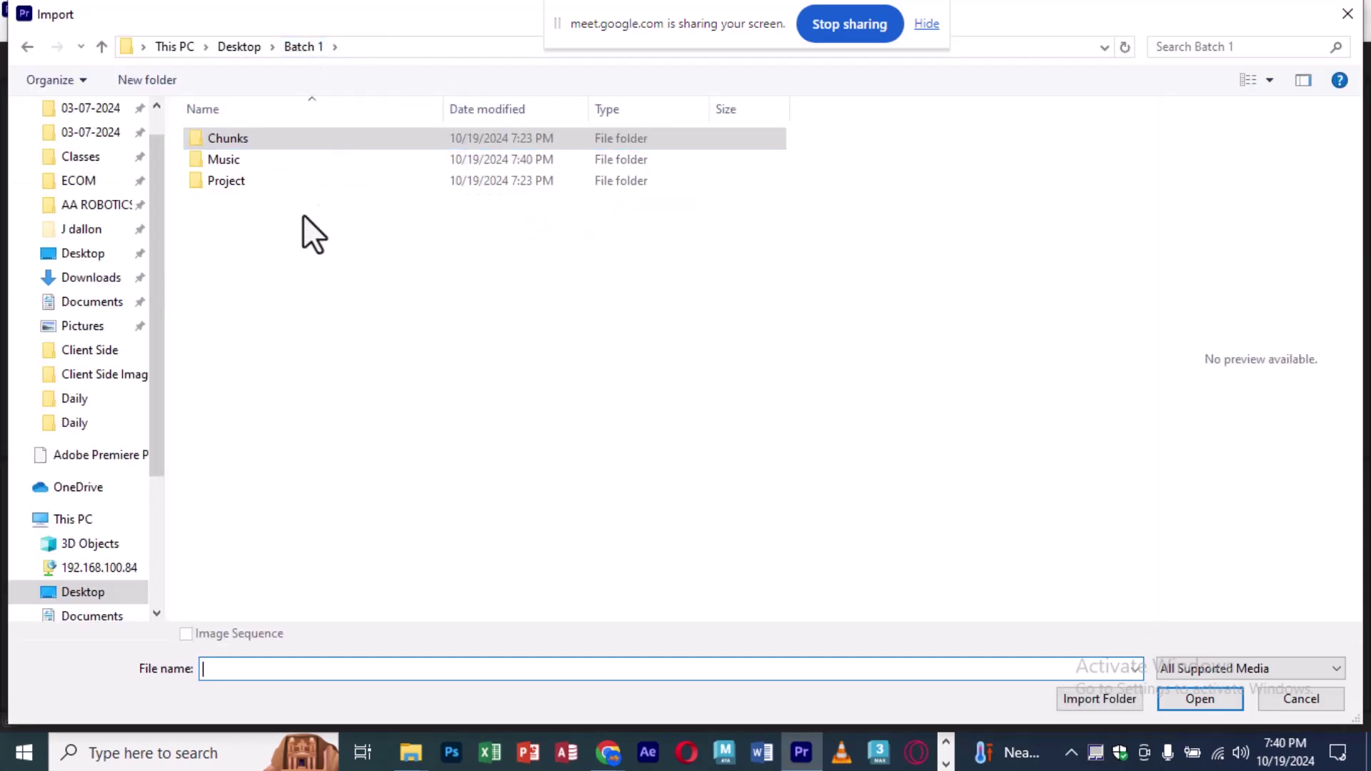
pyautogui.doubleClick(251, 162)
pyautogui.click(262, 137)
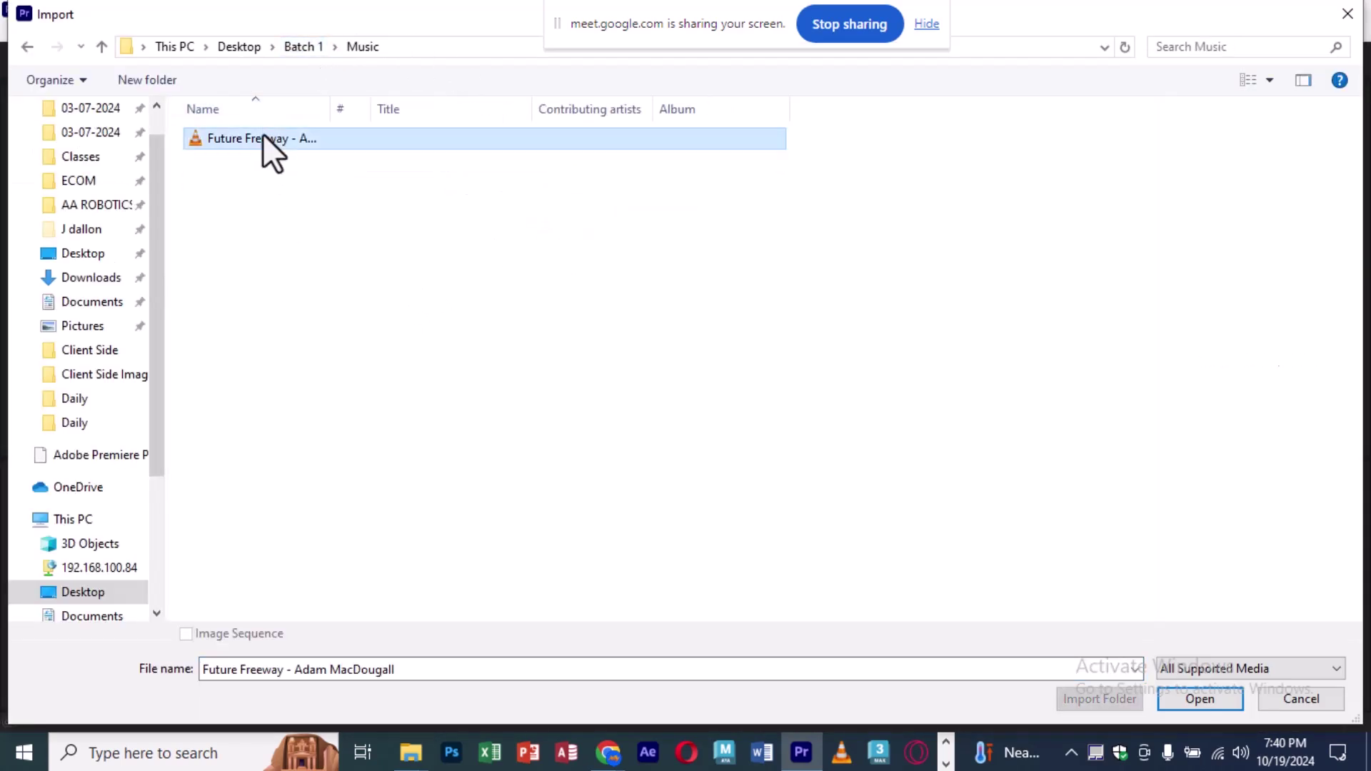
pyautogui.click(1163, 697)
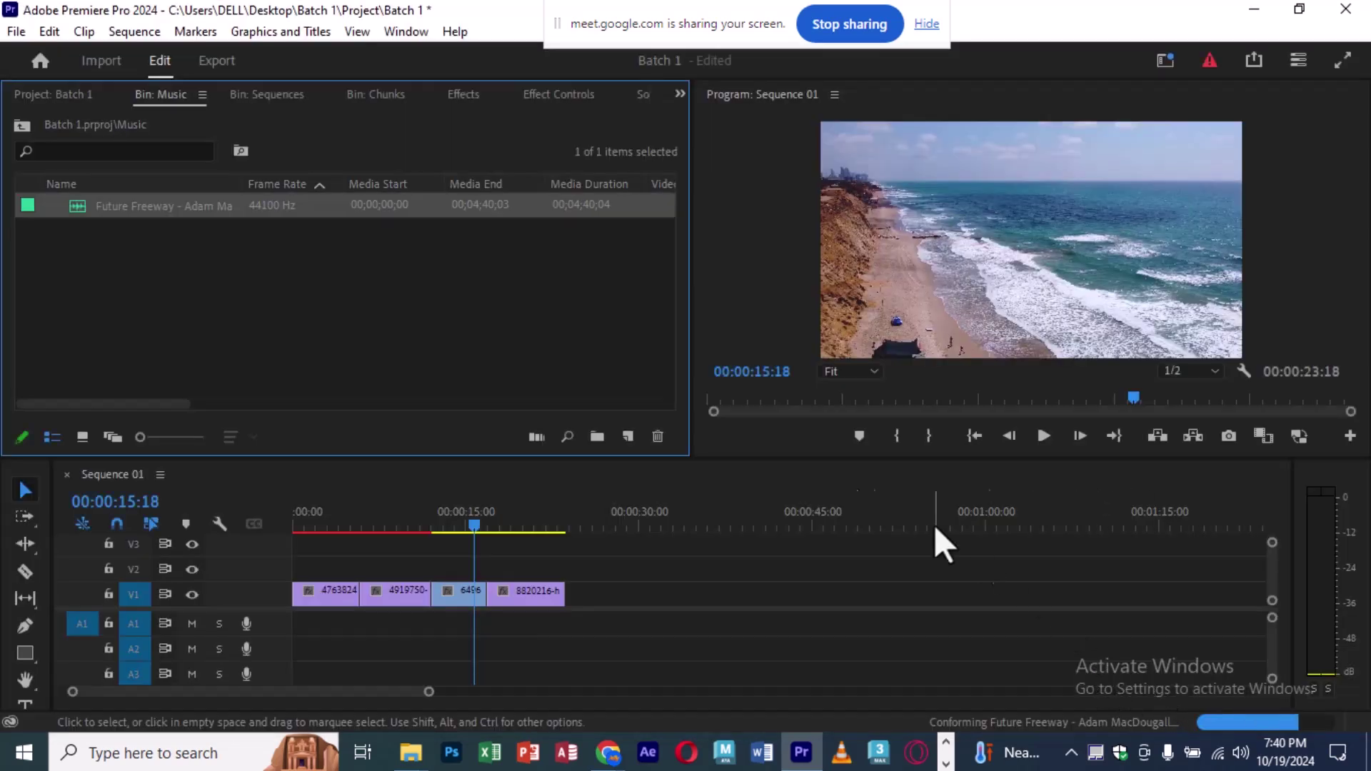
pyautogui.click(477, 306)
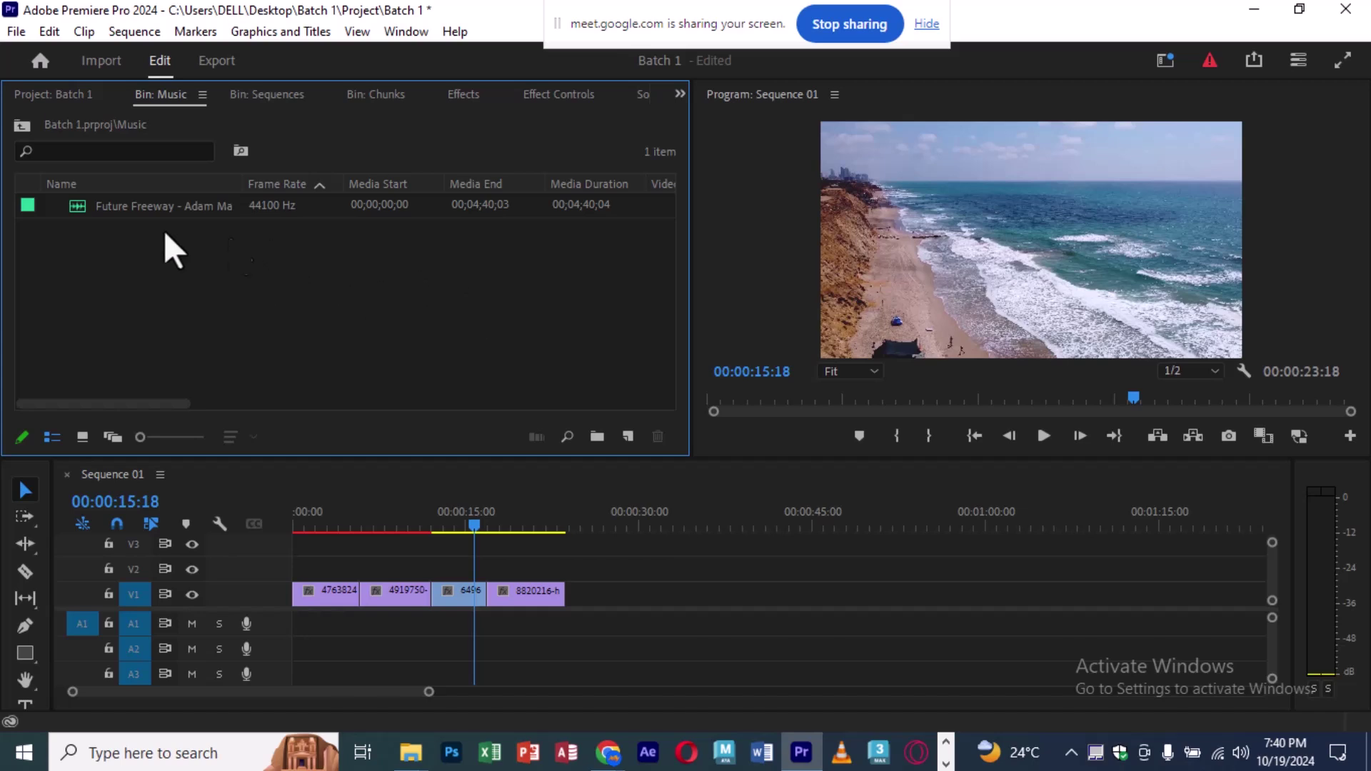
pyautogui.moveTo(77, 204); pyautogui.dragTo(328, 475)
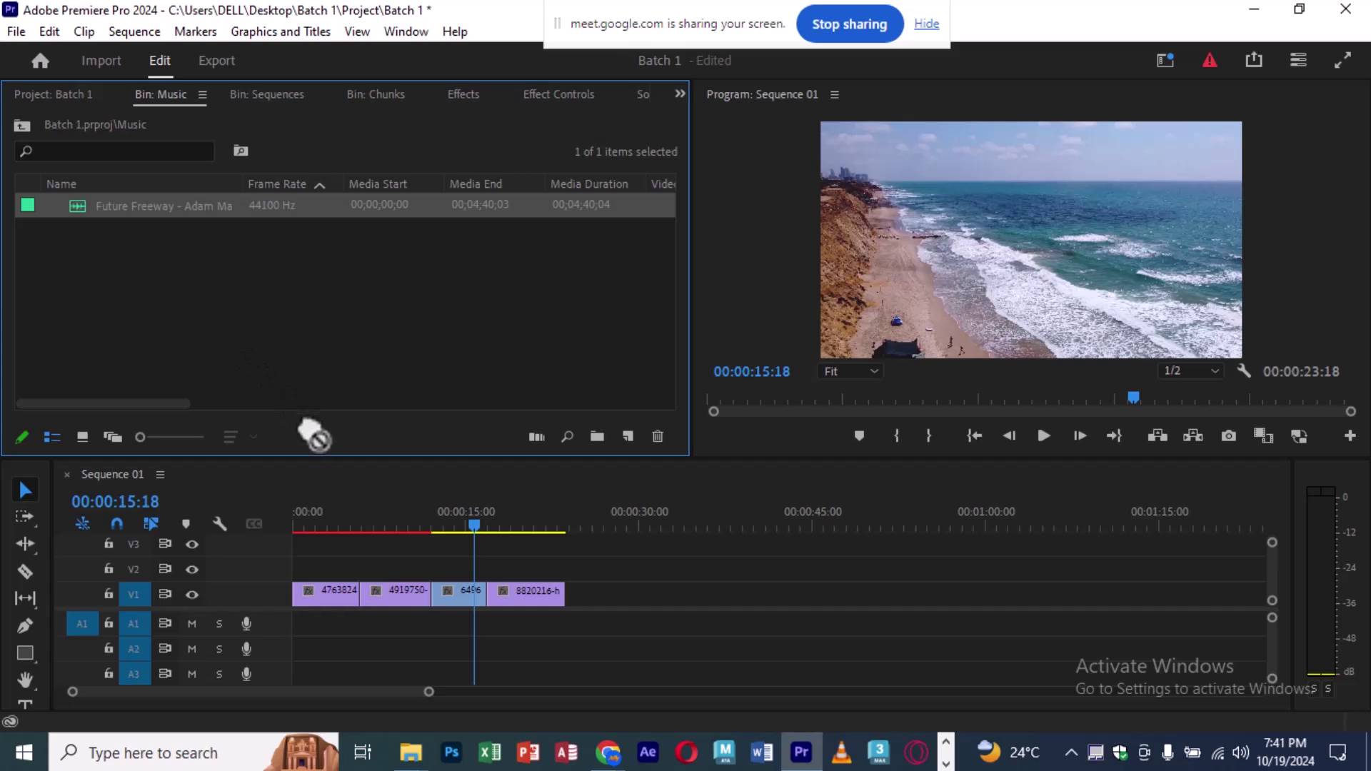
pyautogui.moveTo(327, 473)
pyautogui.mouseDown()
pyautogui.moveTo(130, 622)
pyautogui.moveTo(299, 632)
pyautogui.mouseUp()
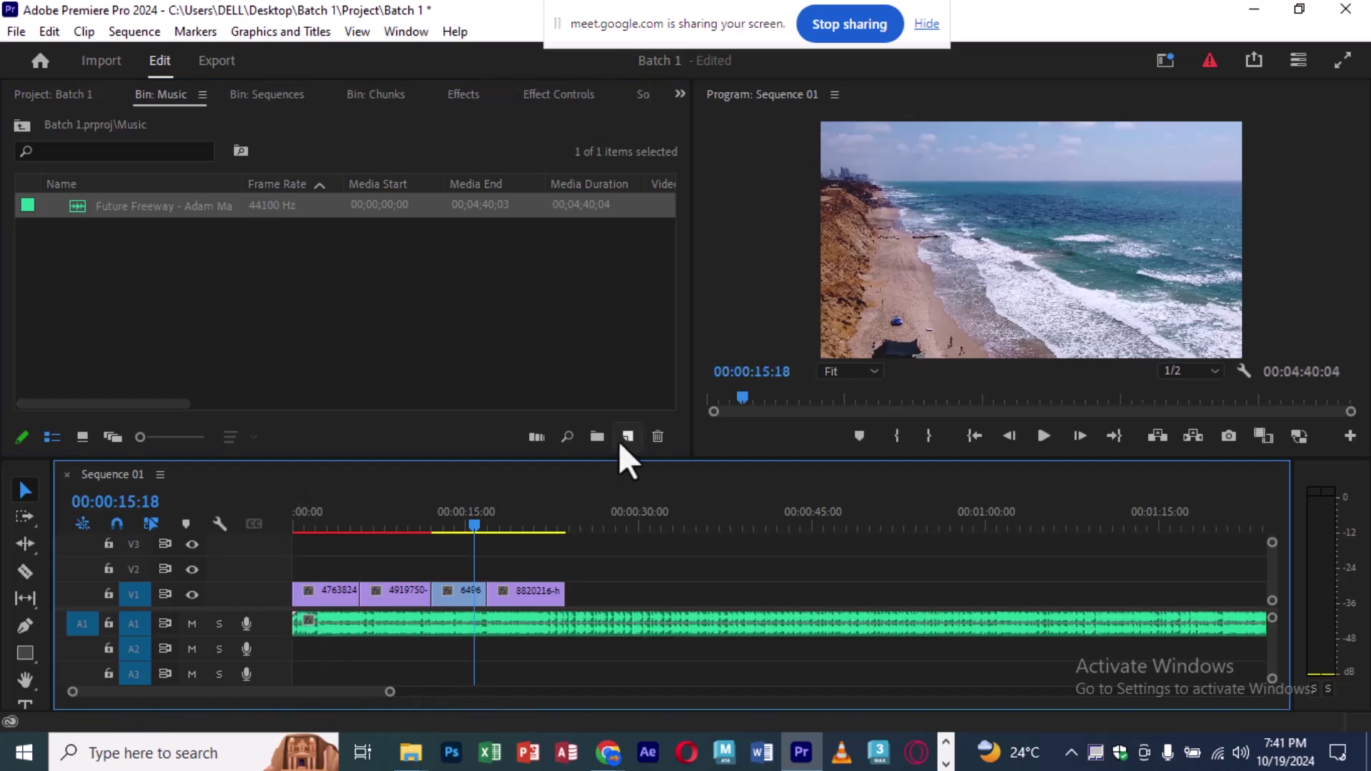
pyautogui.moveTo(625, 460); pyautogui.dragTo(622, 431)
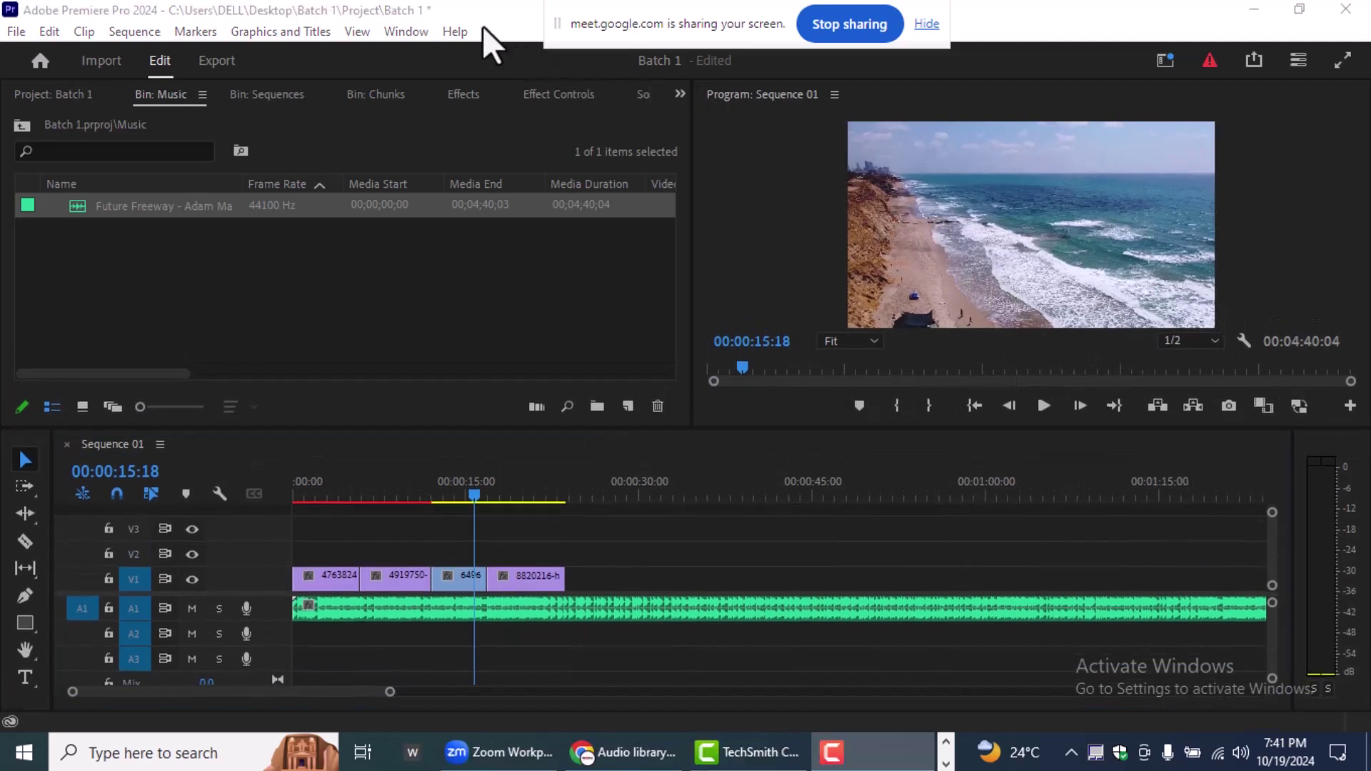
pyautogui.moveTo(396, 493); pyautogui.dragTo(284, 496)
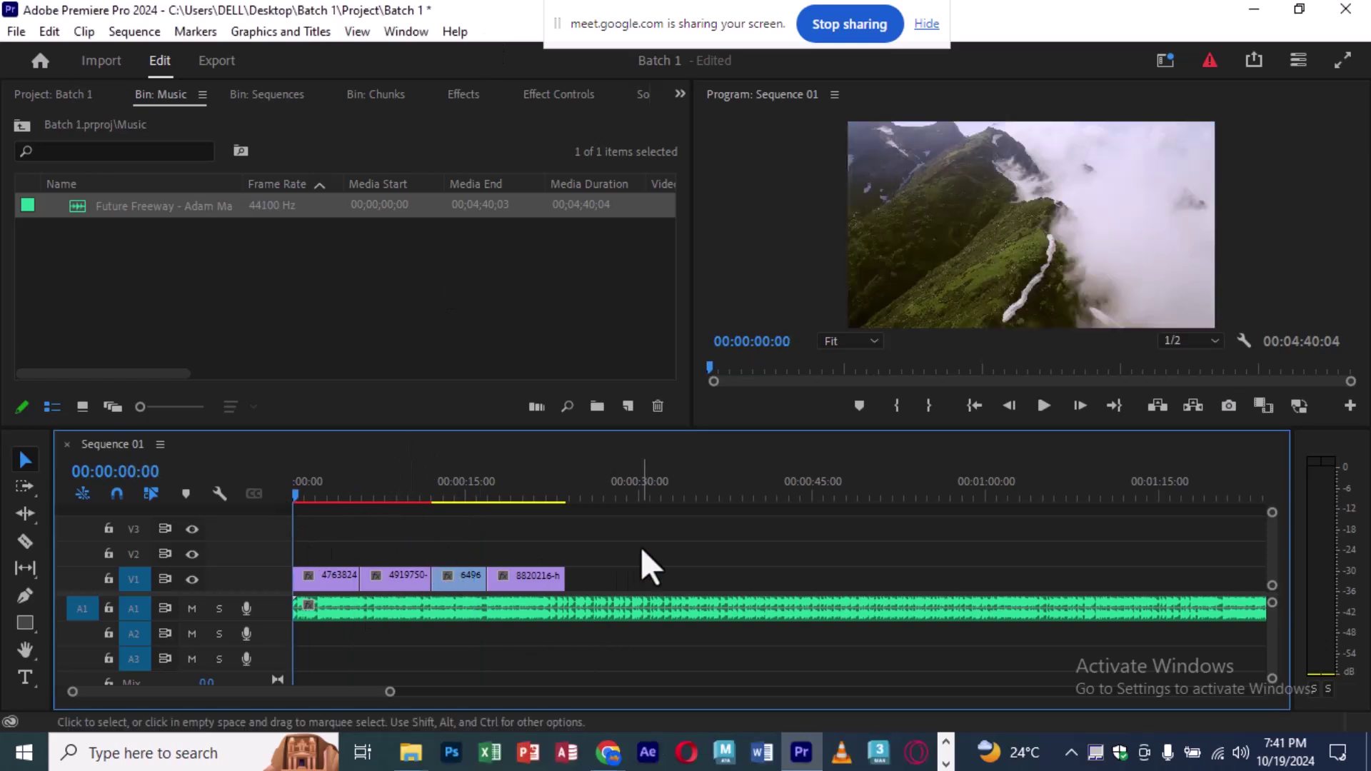
pyautogui.press('space')
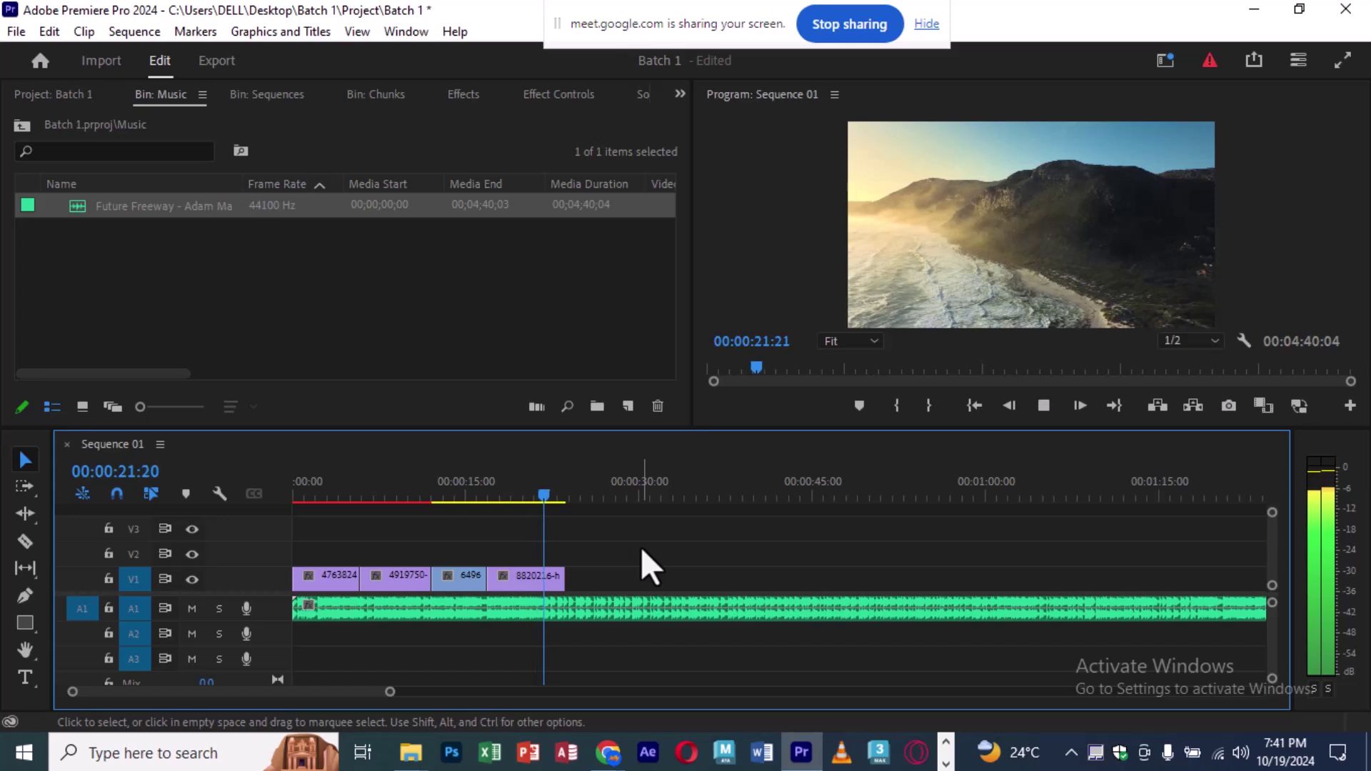
pyautogui.press('space')
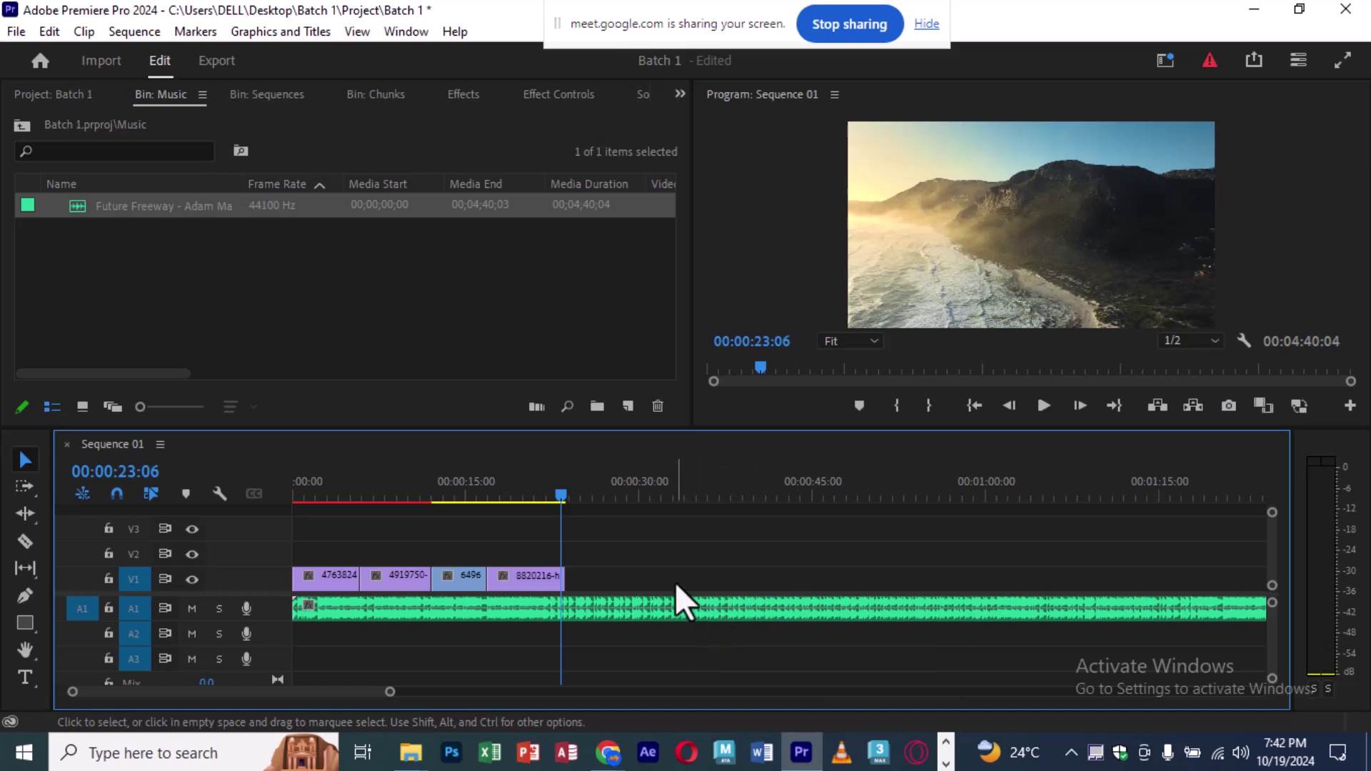
pyautogui.press('=')
pyautogui.press('=')
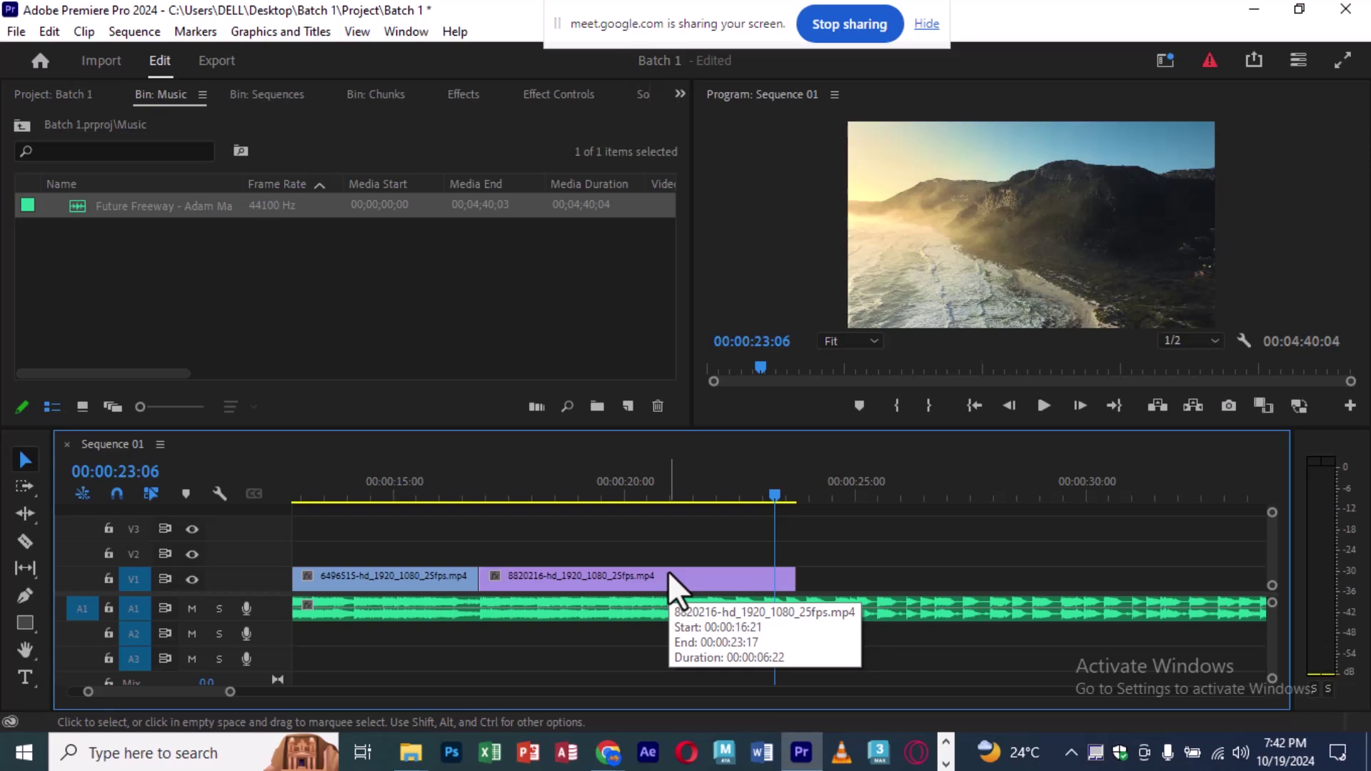
pyautogui.press('-')
pyautogui.press('-')
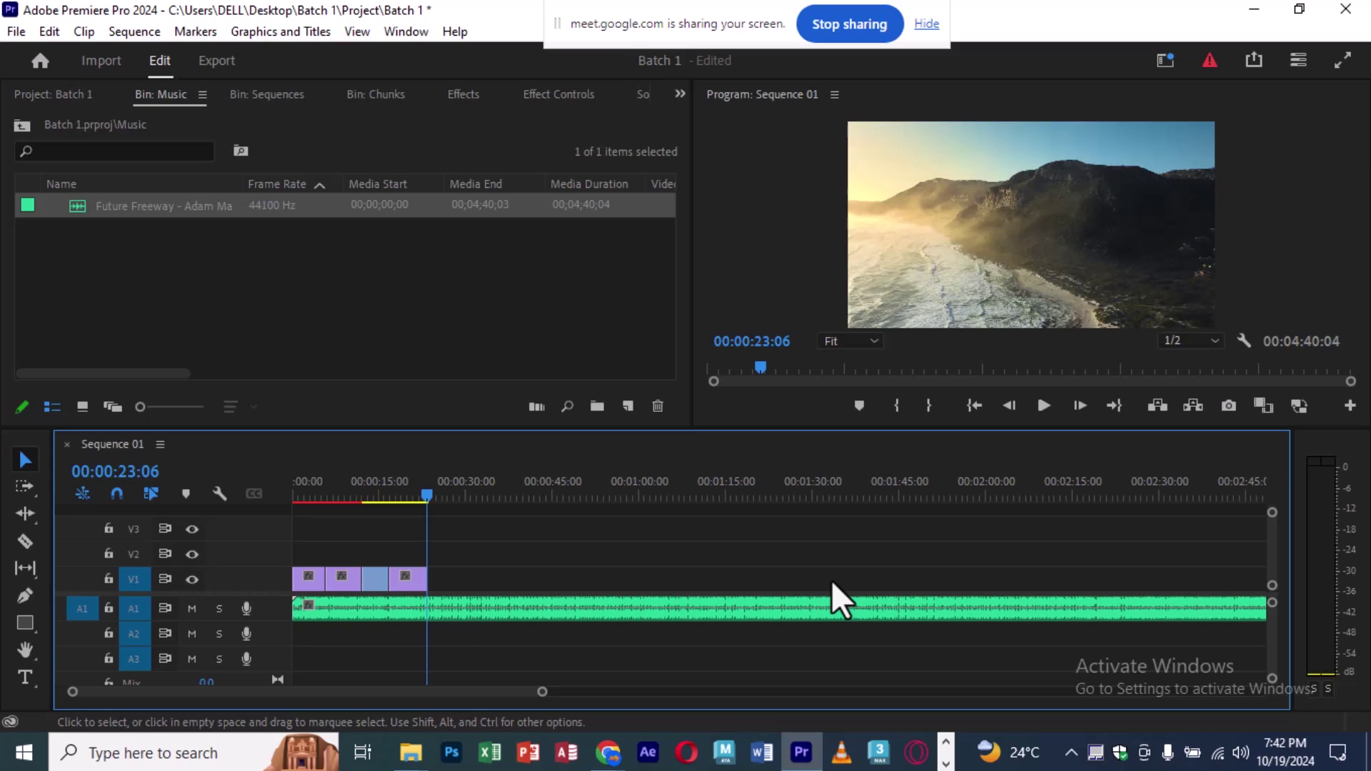
pyautogui.press('=')
pyautogui.press('=')
pyautogui.press('=')
pyautogui.press('=')
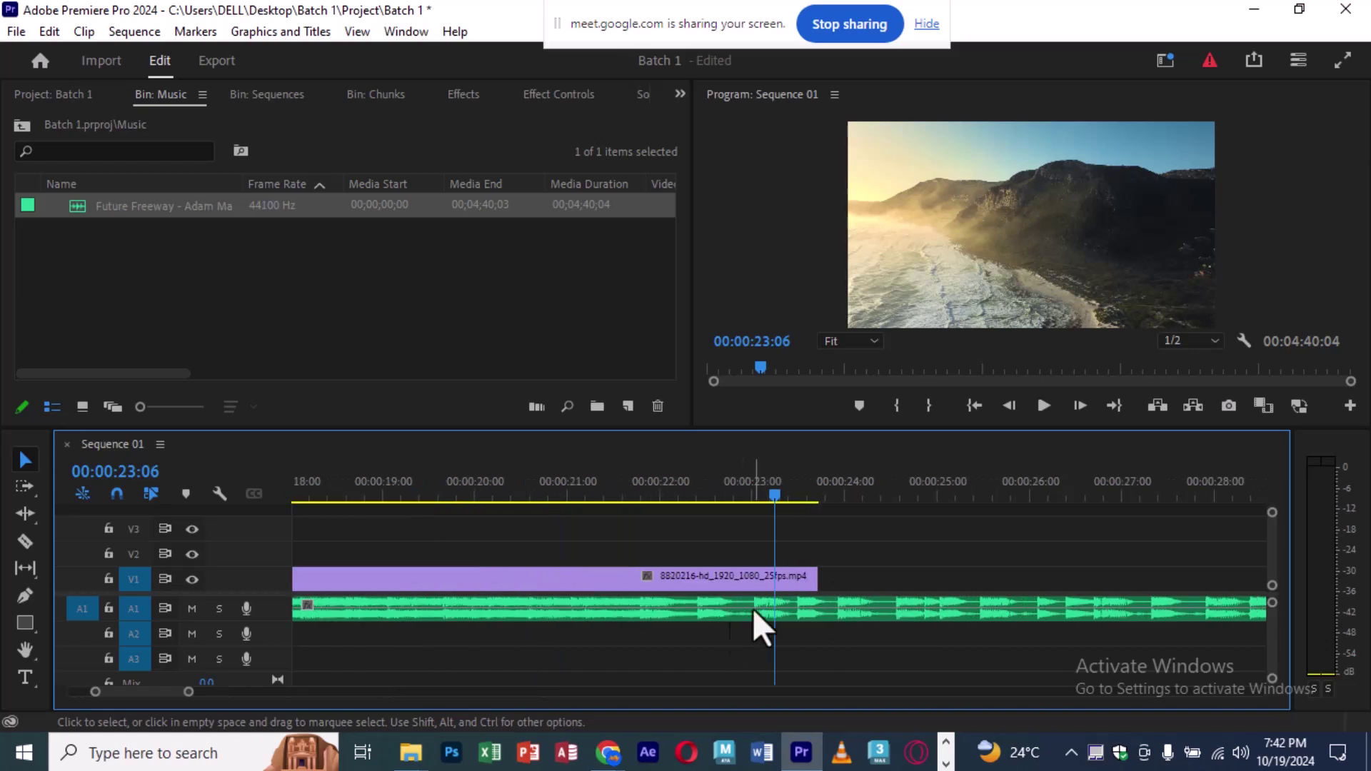
pyautogui.click(621, 491)
pyautogui.press('space')
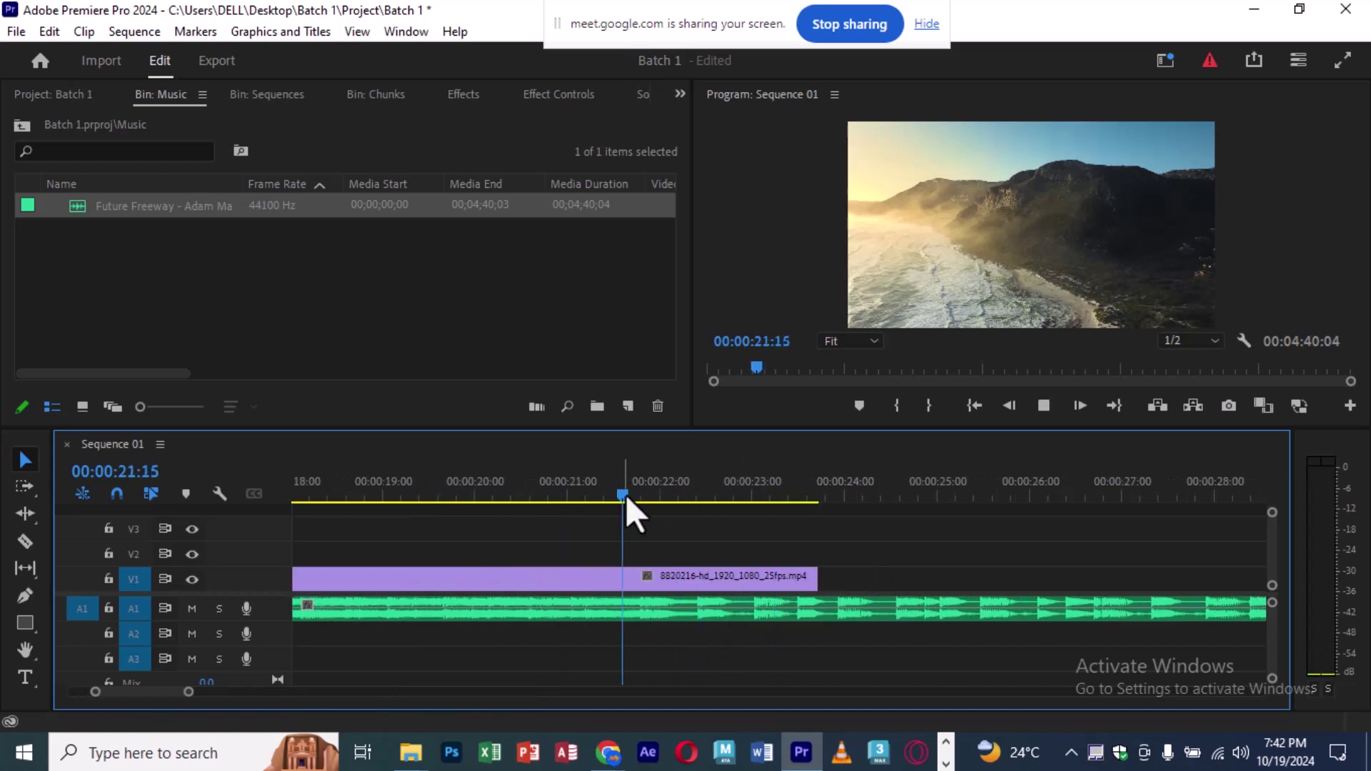
pyautogui.press('-')
pyautogui.press('-')
pyautogui.press('-')
pyautogui.press('-')
pyautogui.press('space')
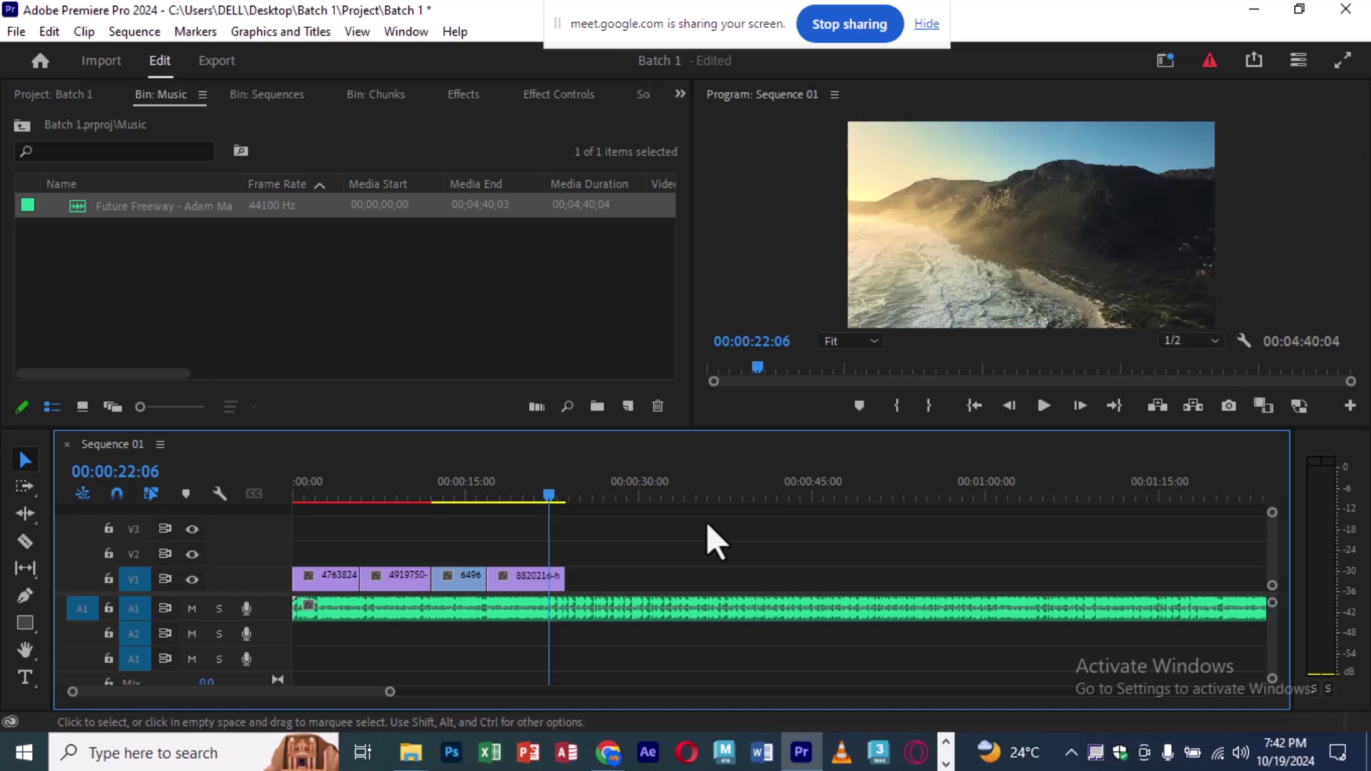
# Step: Cut the A1 music at 00:00:23:18, where V1 ends, and delete the leftover part
pyautogui.press('c')
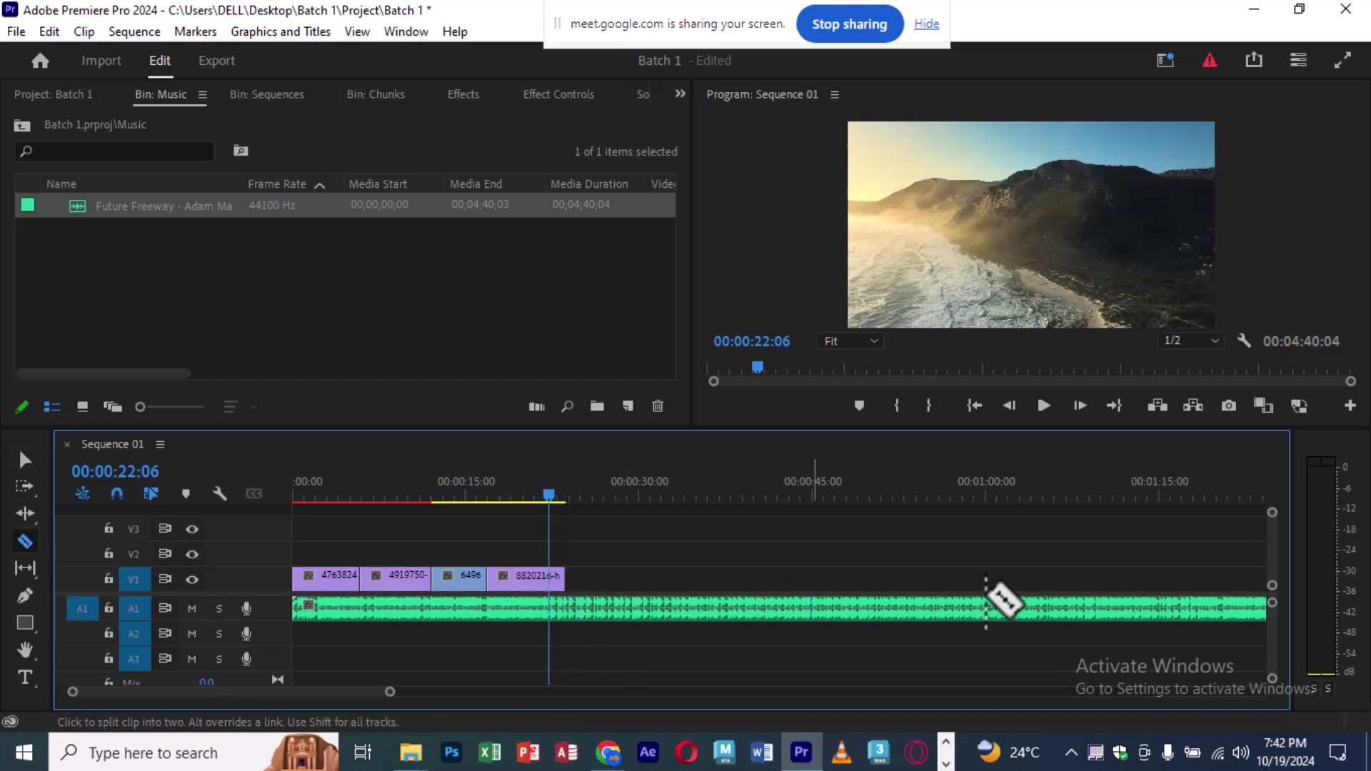
pyautogui.click(564, 609)
pyautogui.press('v')
pyautogui.click(648, 606)
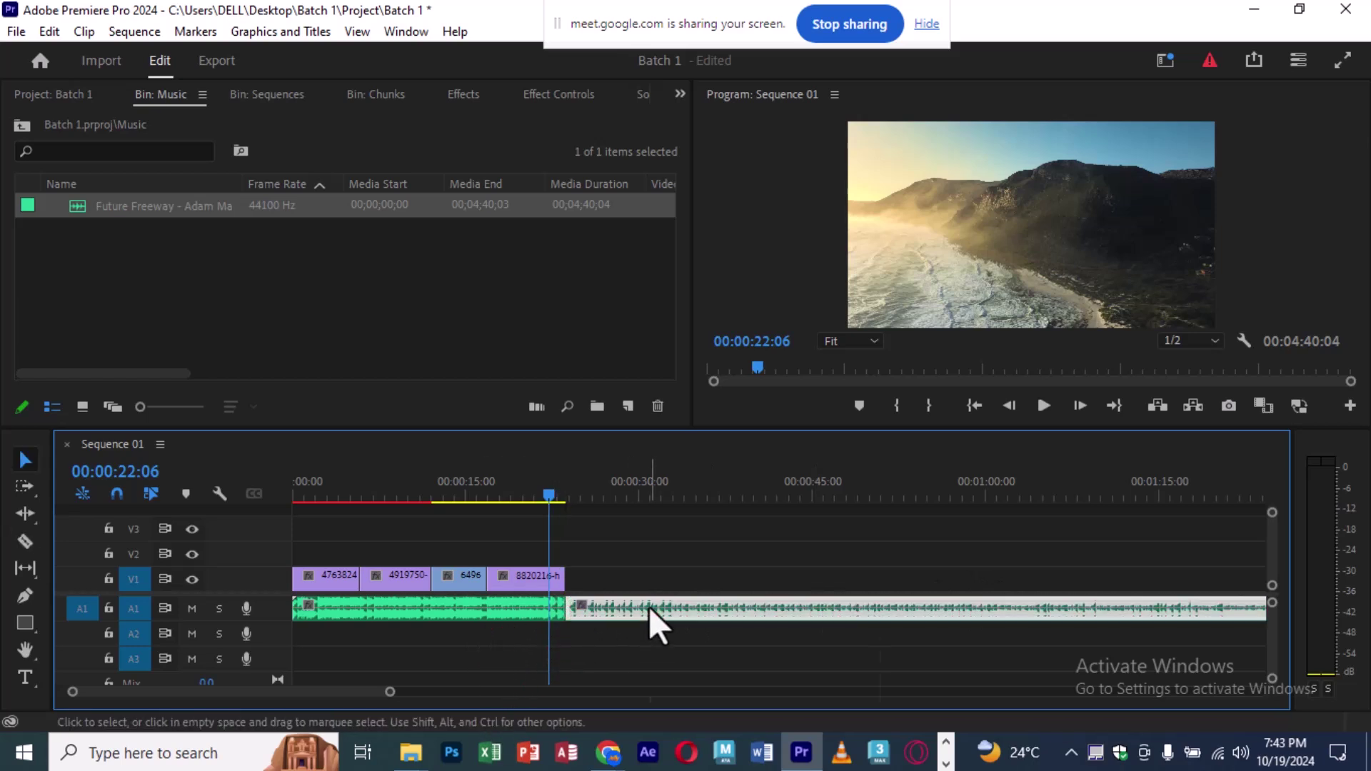
pyautogui.press('Delete')
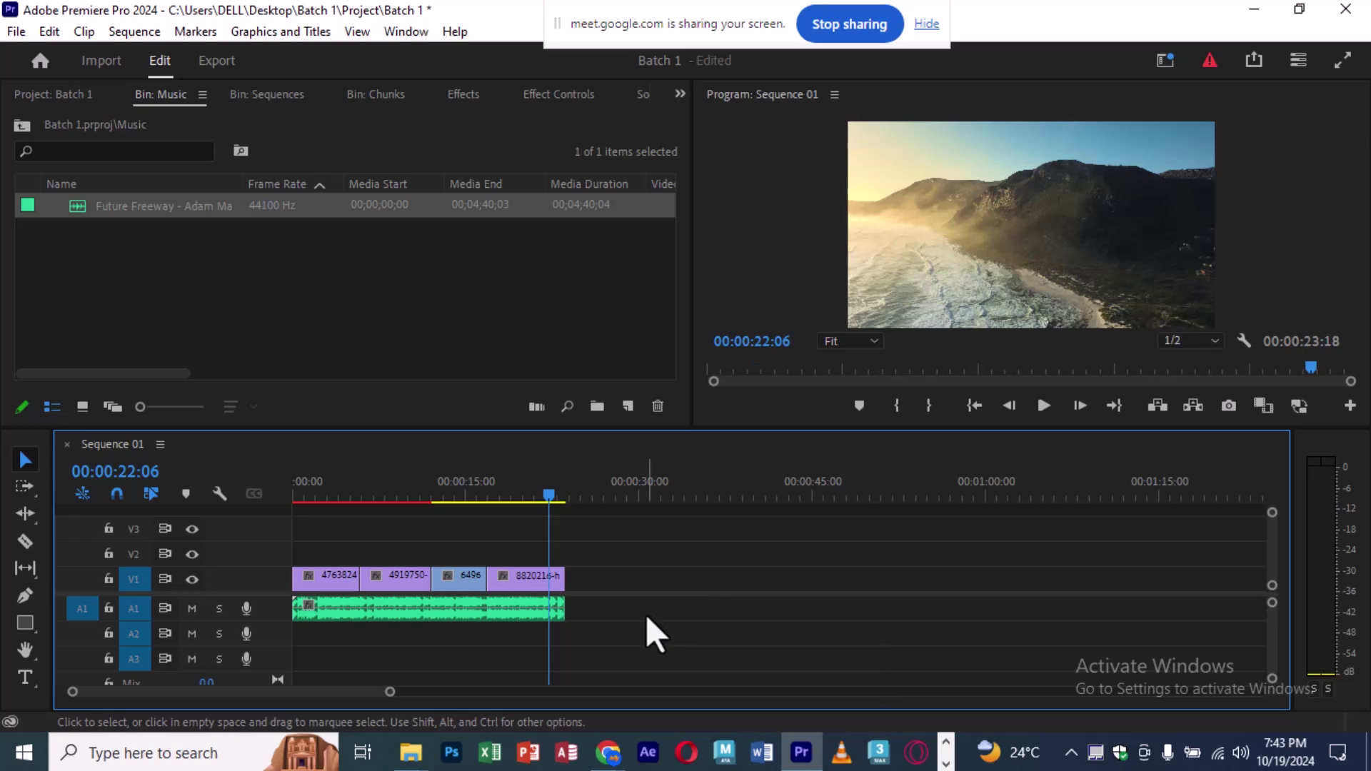
# Step: Play the trimmed sequence from the start and near the end to check the cut
pyautogui.moveTo(529, 491); pyautogui.dragTo(292, 500)
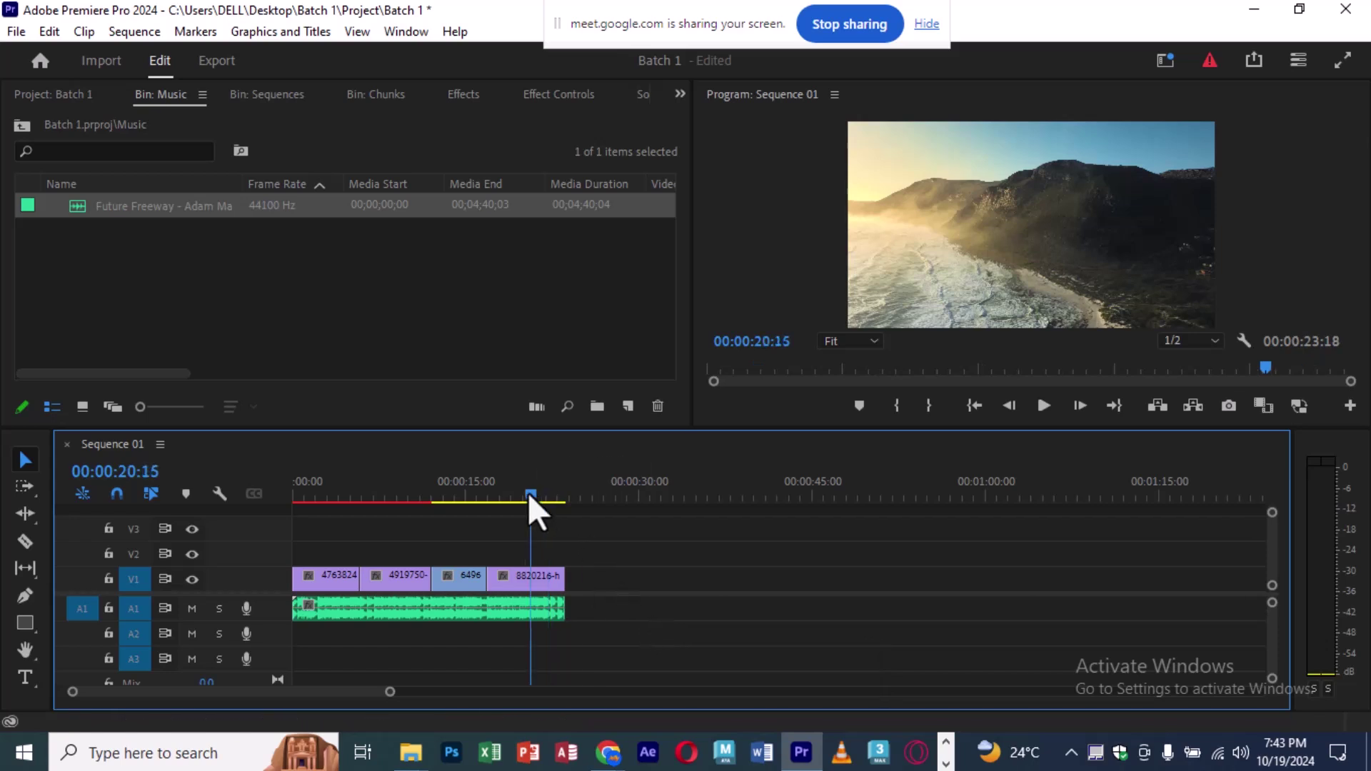
pyautogui.press('space')
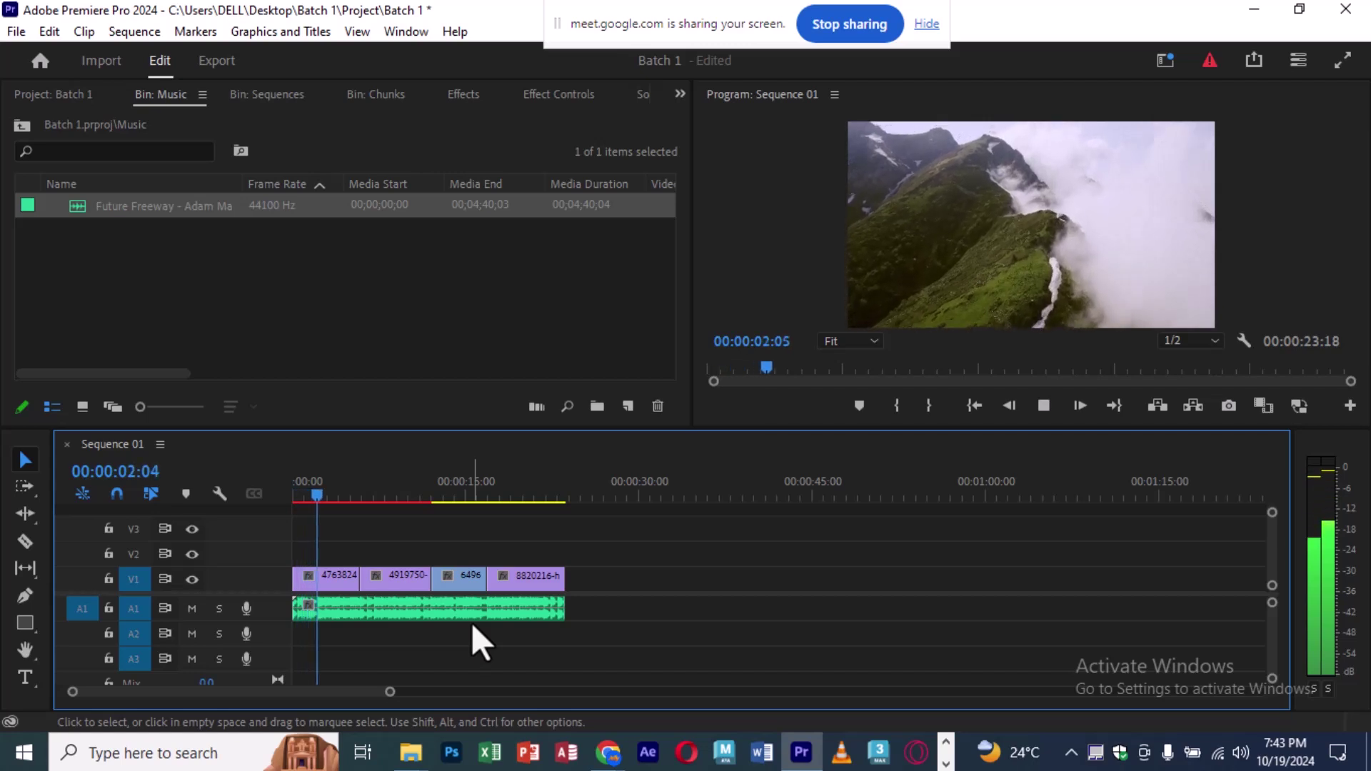
pyautogui.press('space')
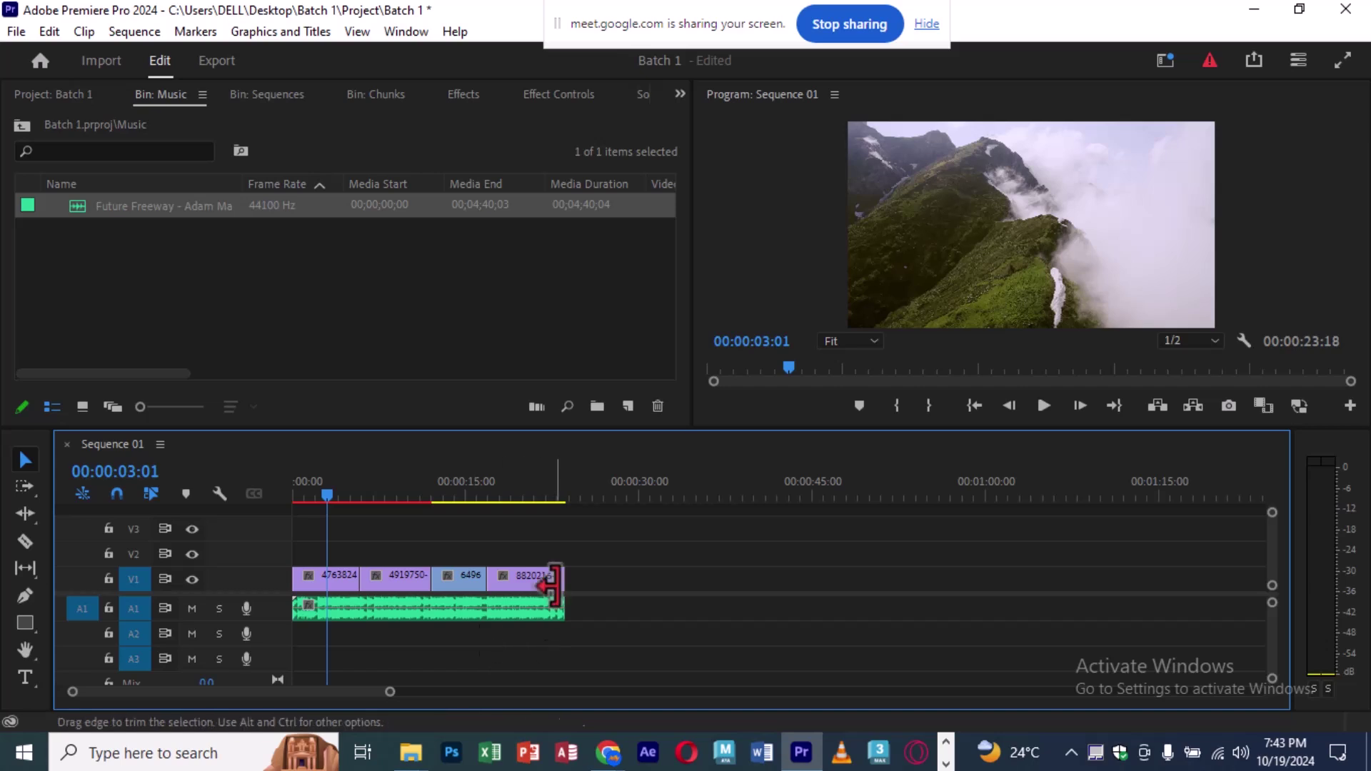
pyautogui.click(542, 493)
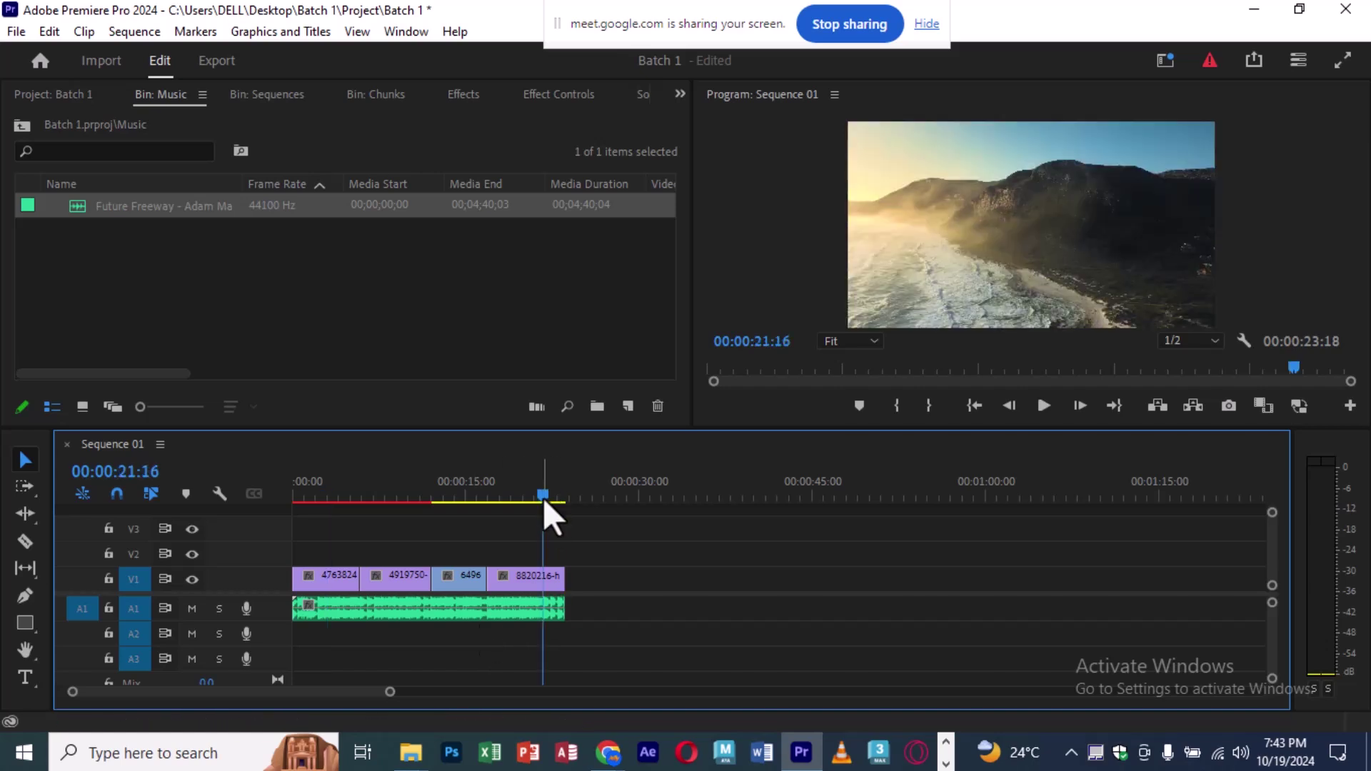
pyautogui.press('space')
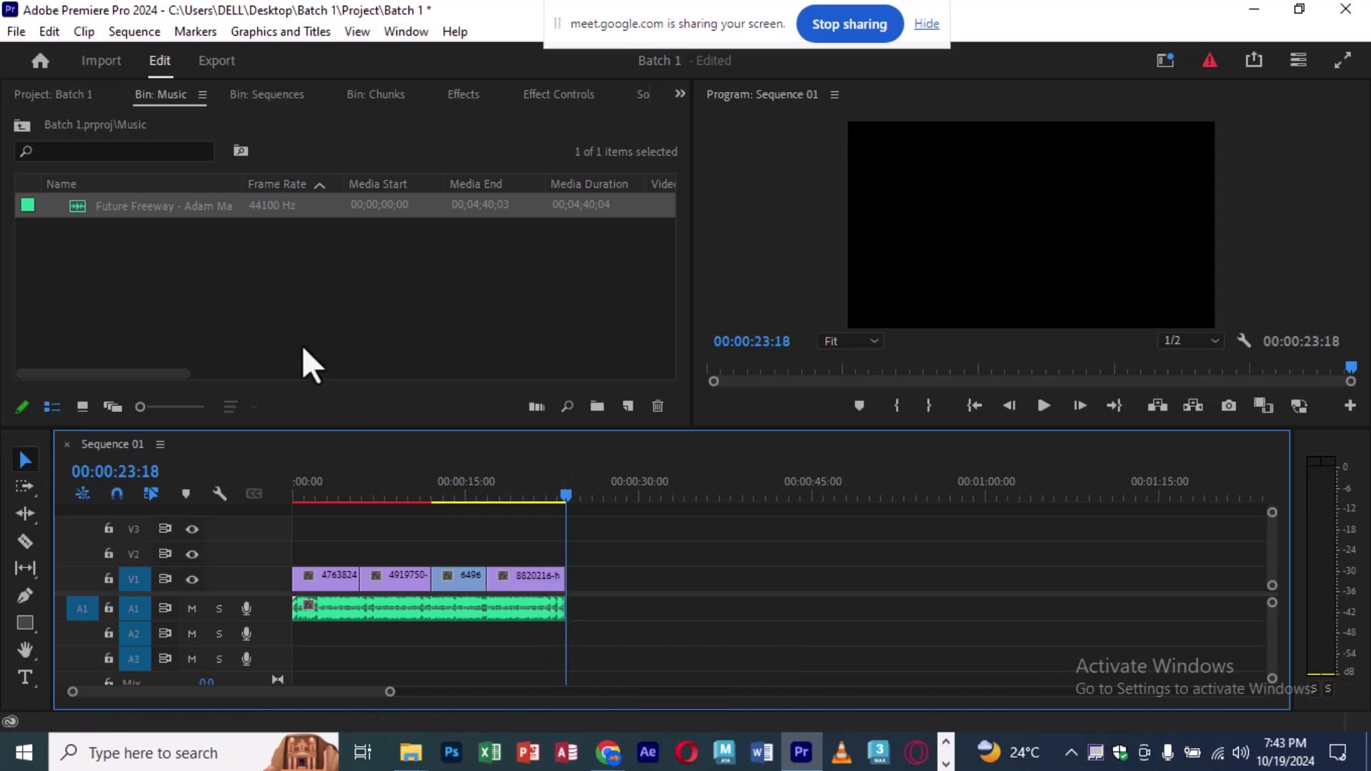
# Step: Clear the earlier 'black' search in Effects and expand Audio Transitions > Crossfade
pyautogui.click(466, 98)
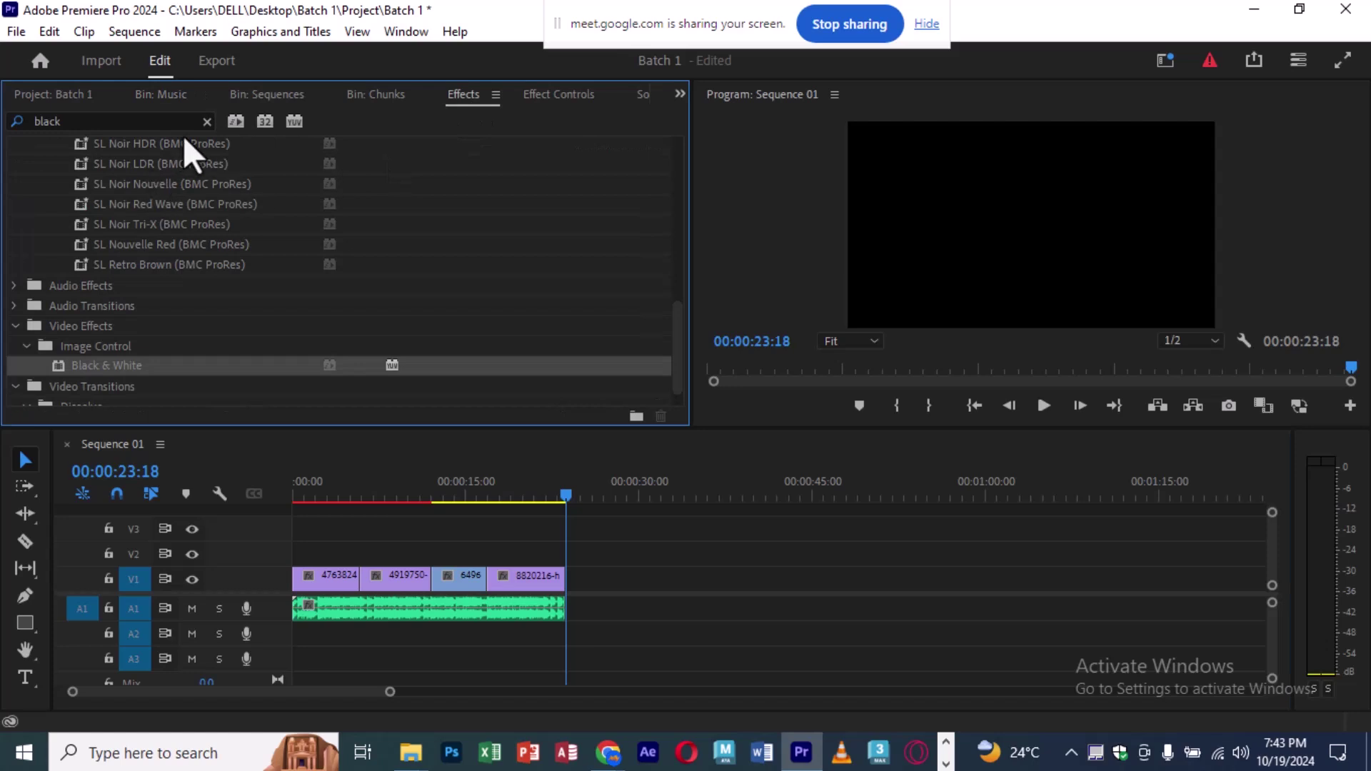
pyautogui.click(205, 121)
pyautogui.click(86, 123)
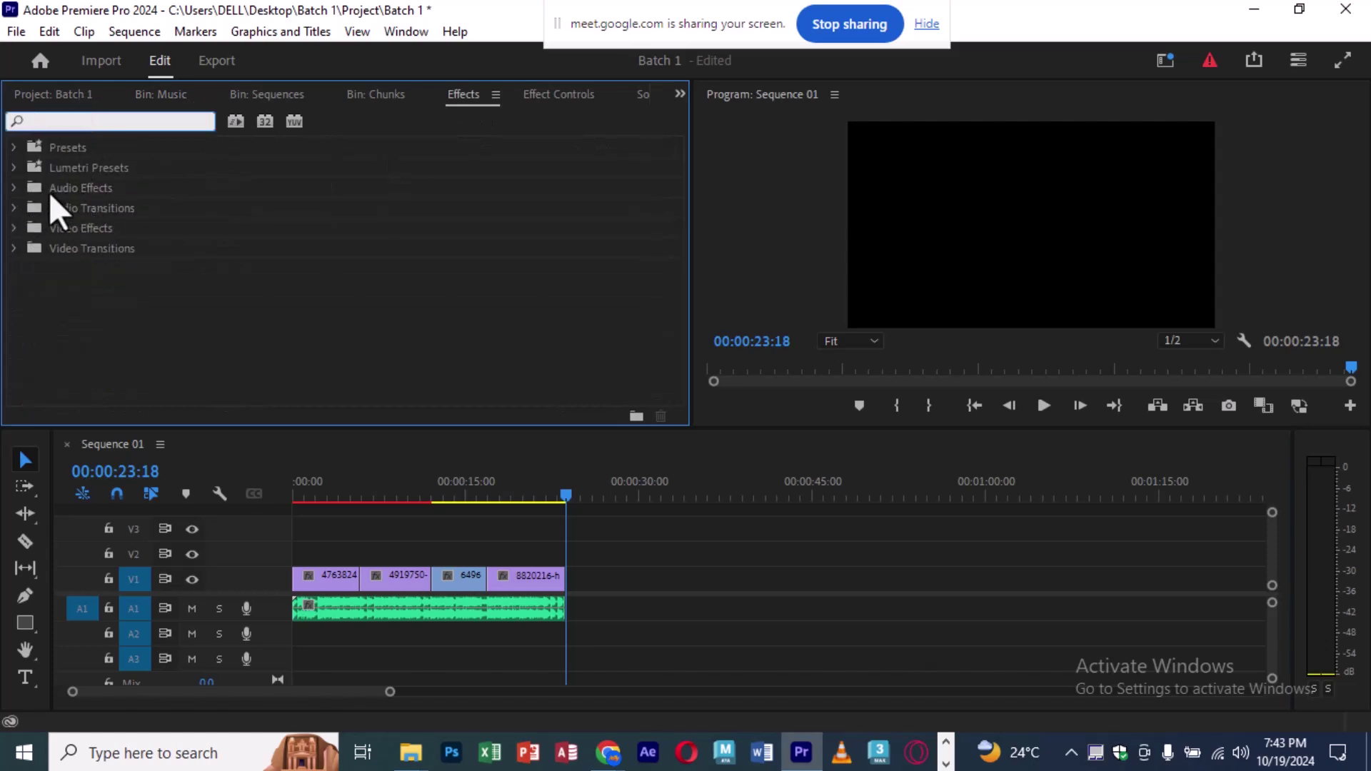
pyautogui.click(15, 188)
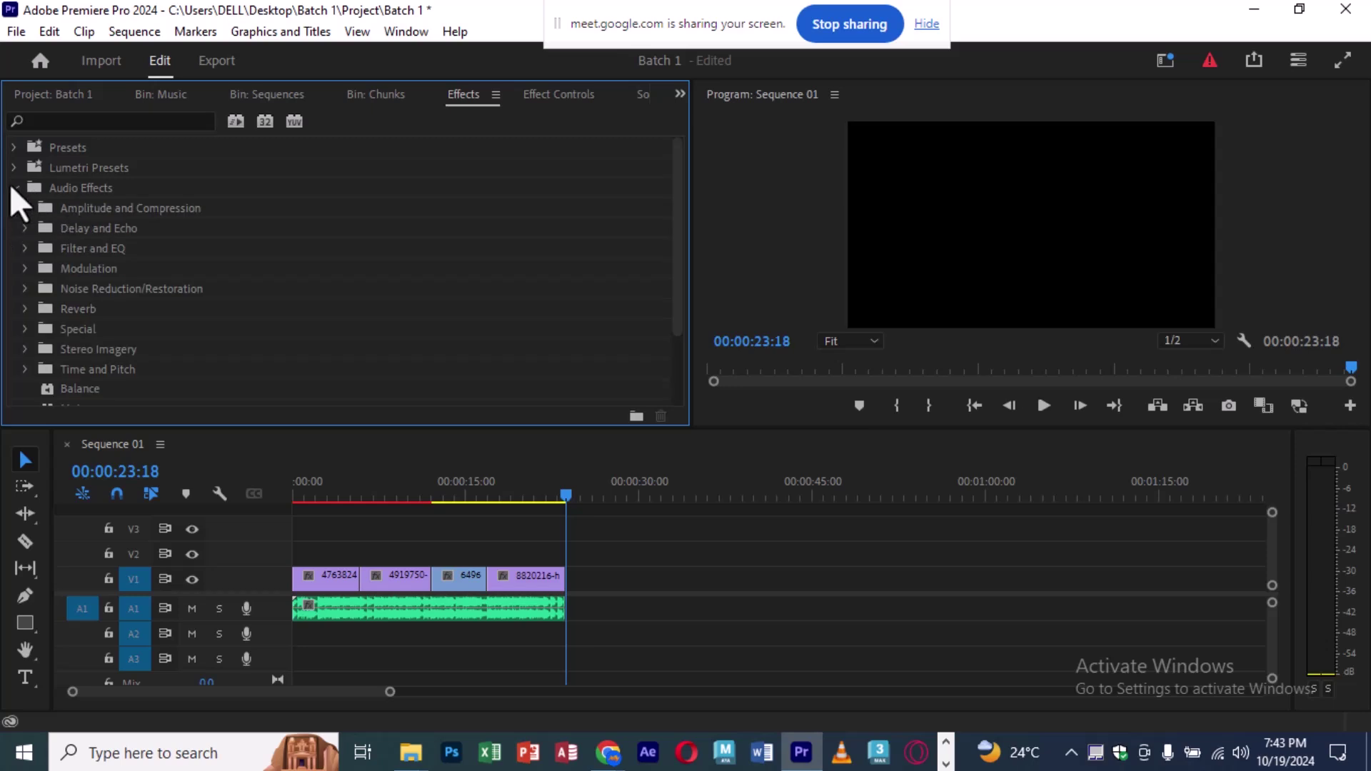
pyautogui.click(12, 187)
pyautogui.click(15, 208)
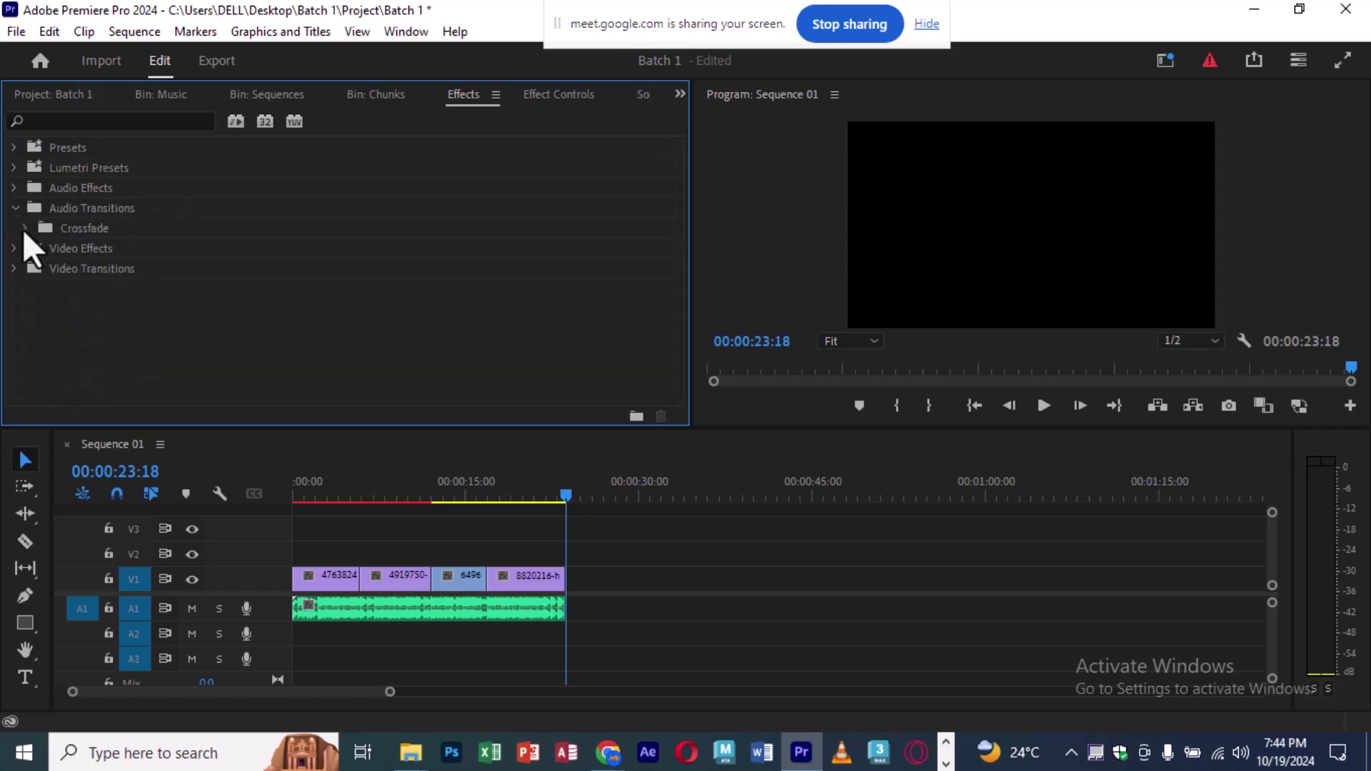
pyautogui.click(26, 229)
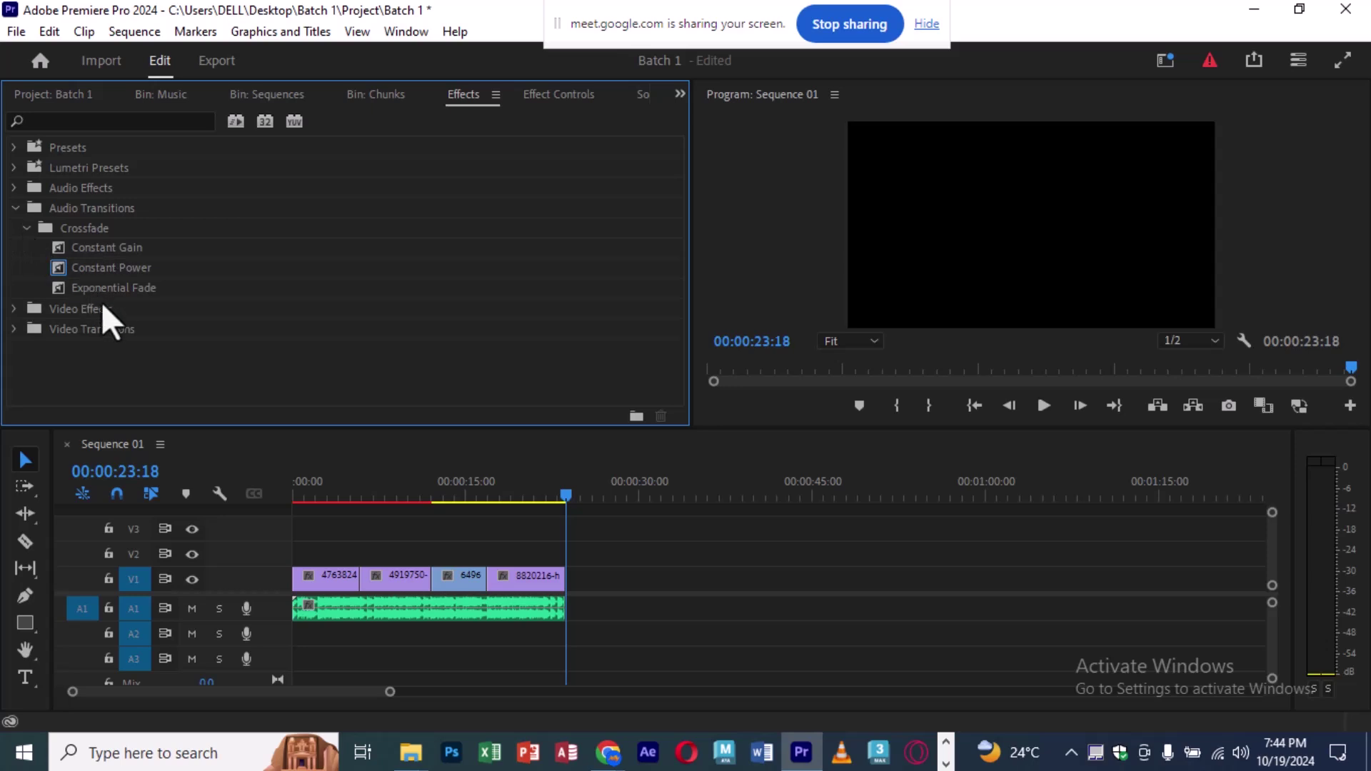
# Step: Place Constant Power on the end of the A1 music and play the fade-out
pyautogui.moveTo(63, 267); pyautogui.dragTo(616, 551)
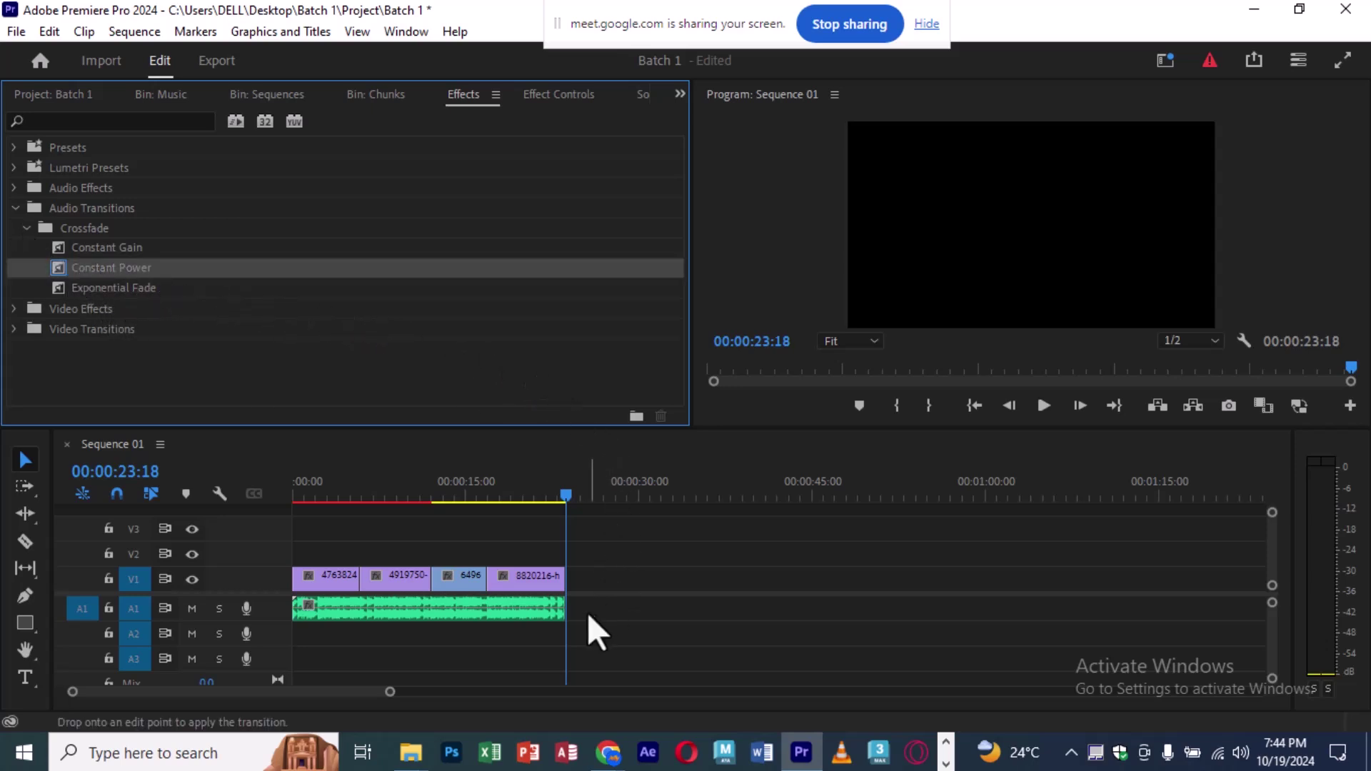
pyautogui.moveTo(615, 551); pyautogui.dragTo(562, 614)
pyautogui.moveTo(563, 616); pyautogui.dragTo(562, 616)
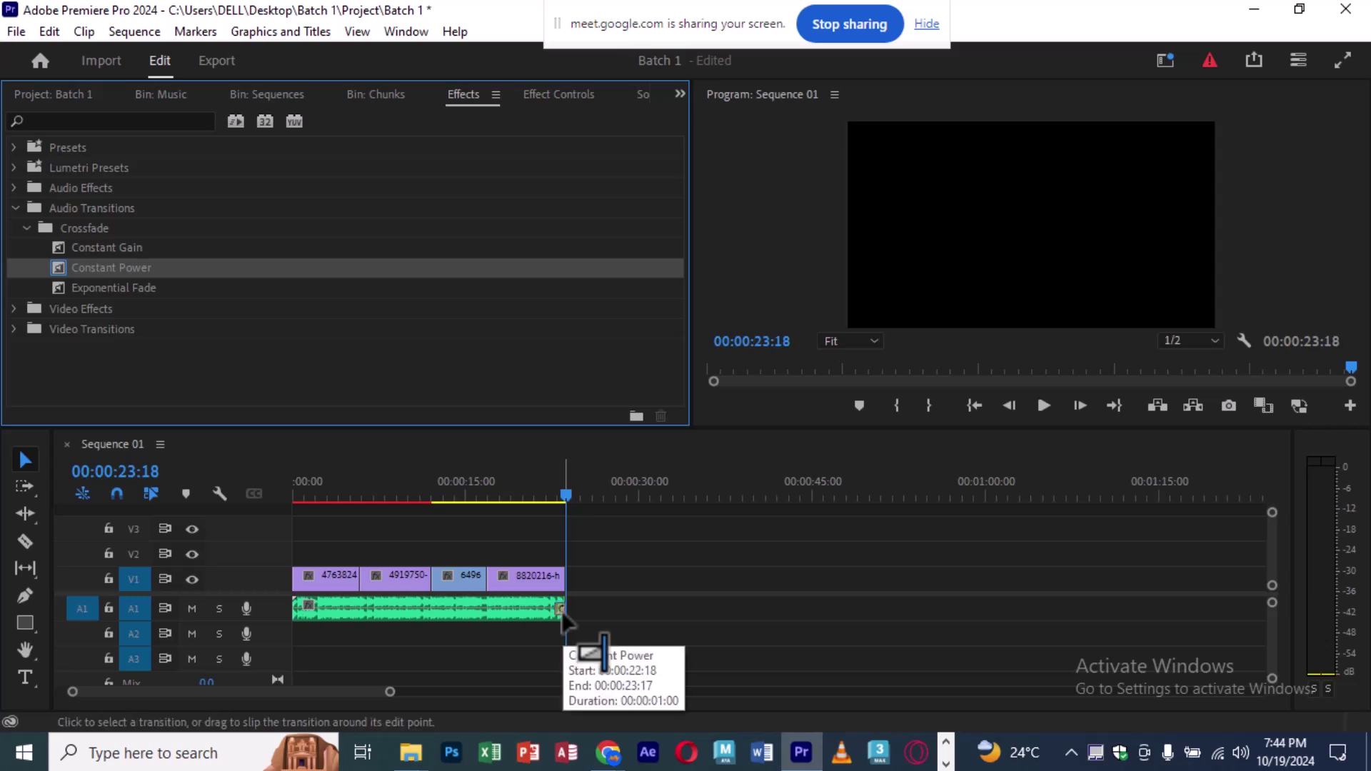
pyautogui.click(547, 493)
pyautogui.press('space')
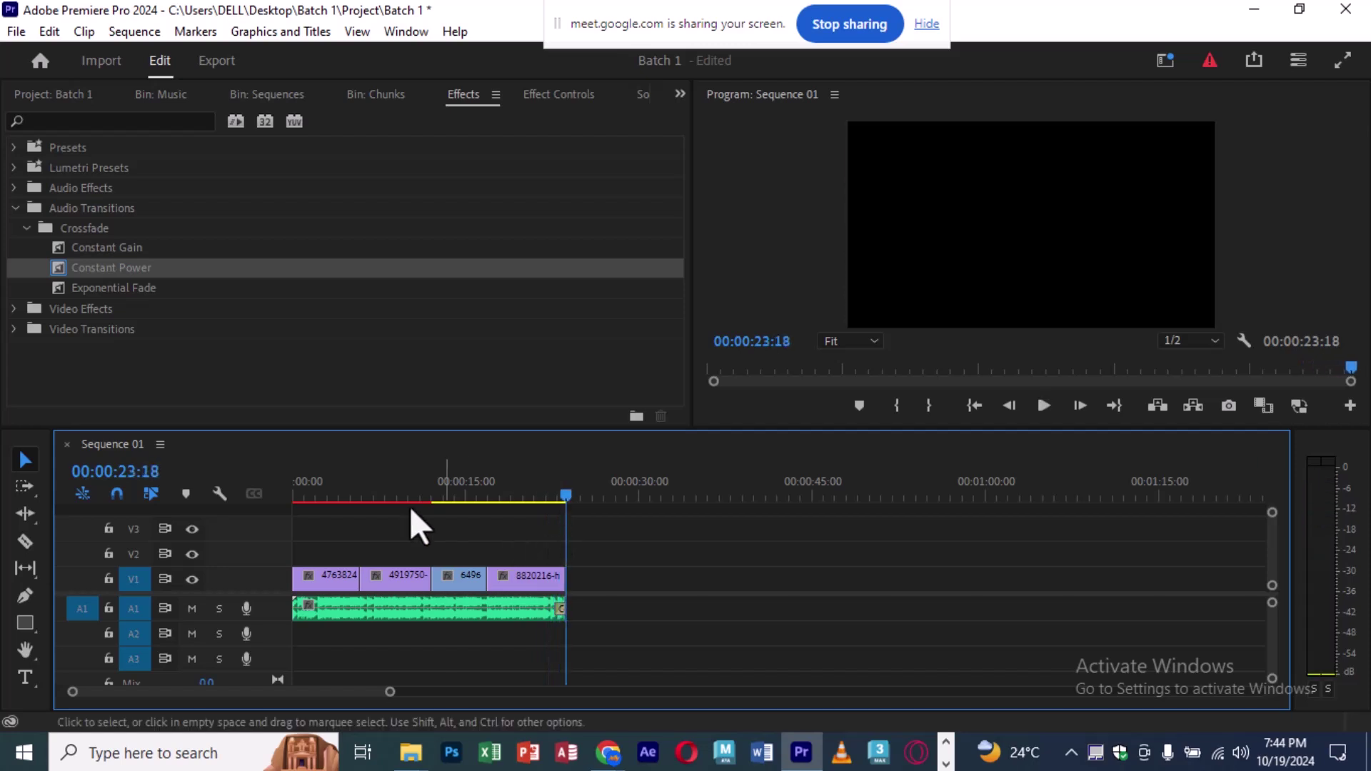
# Step: Place Constant Power on the start of the A1 music and play the fade-in
pyautogui.moveTo(132, 266); pyautogui.dragTo(299, 608)
pyautogui.click(314, 494)
pyautogui.moveTo(317, 493); pyautogui.dragTo(250, 494)
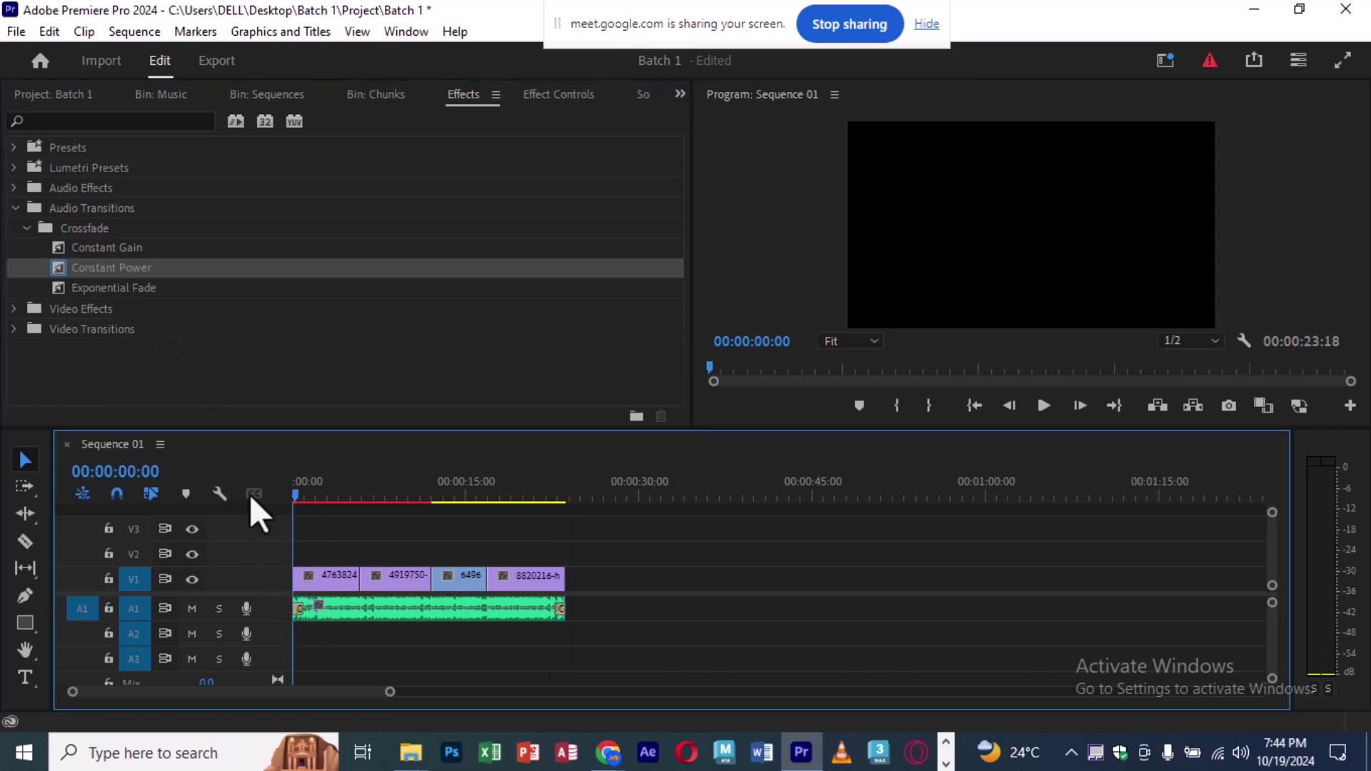
pyautogui.press('space')
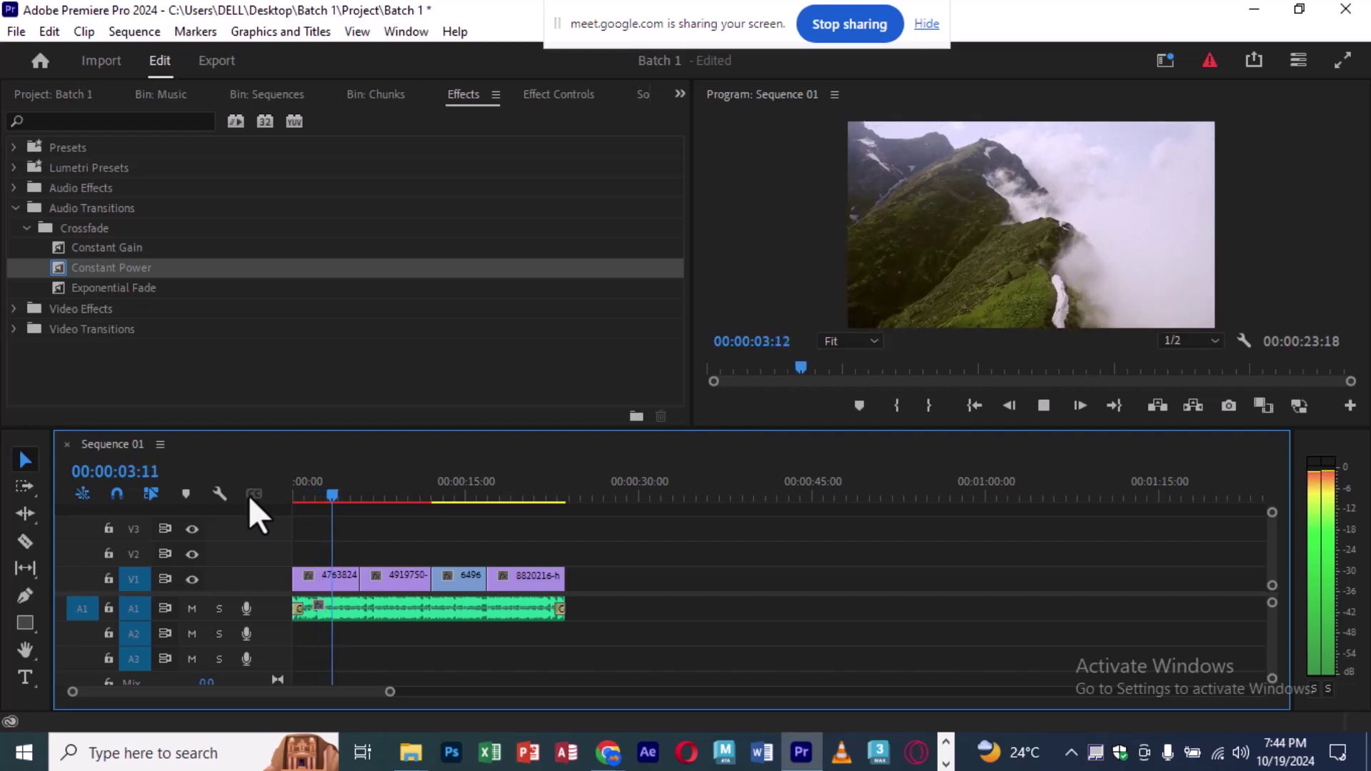
pyautogui.press('space')
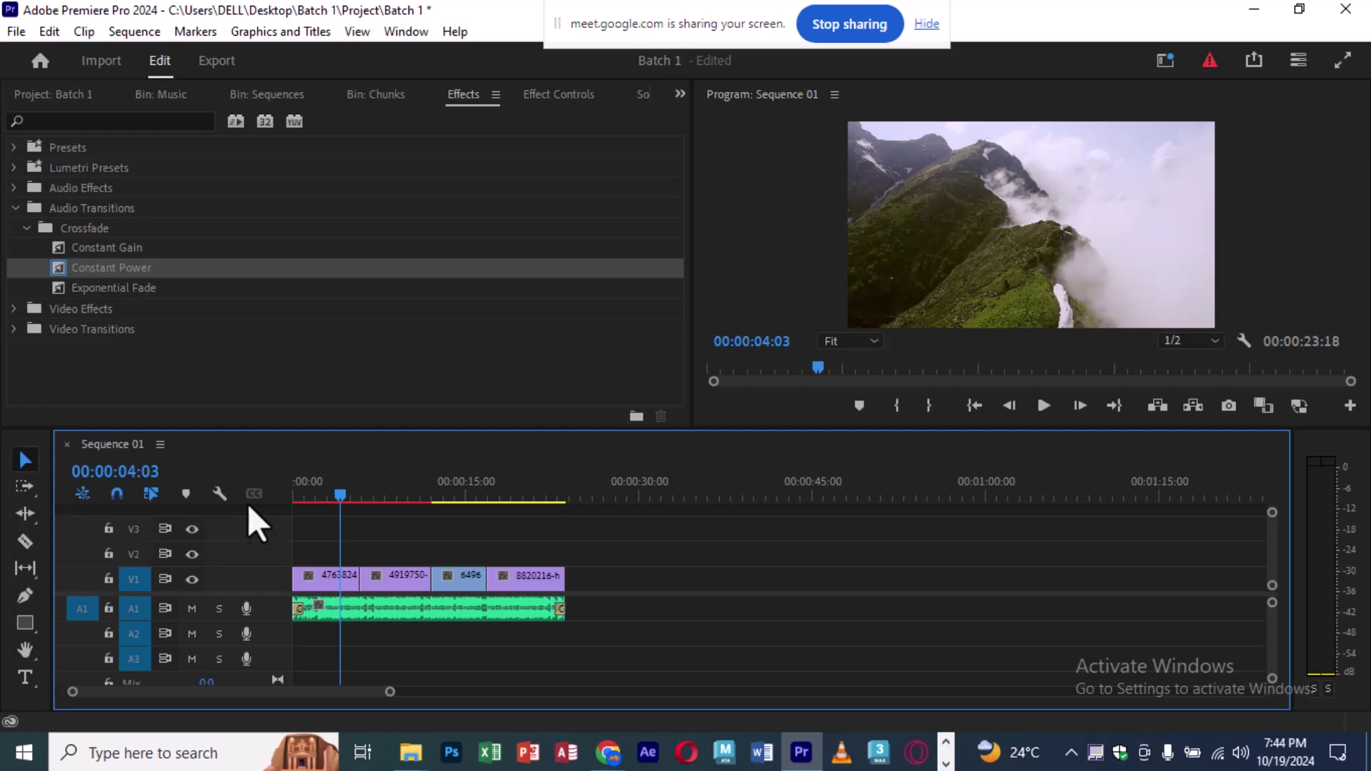
# Step: Save the project with Ctrl+S, then play the sequence and its fade-out ending
pyautogui.moveTo(316, 497); pyautogui.dragTo(242, 492)
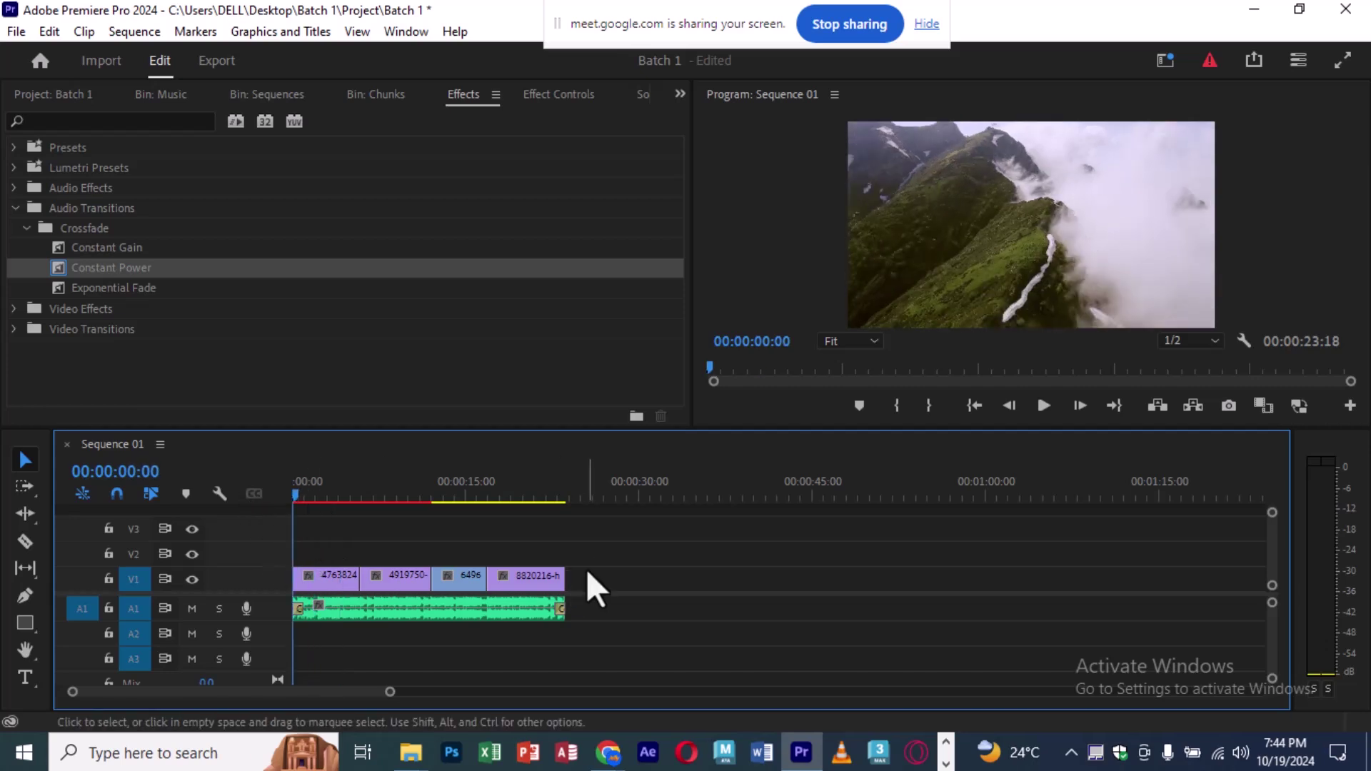
pyautogui.hotkey('ctrl', 's')
pyautogui.press('space')
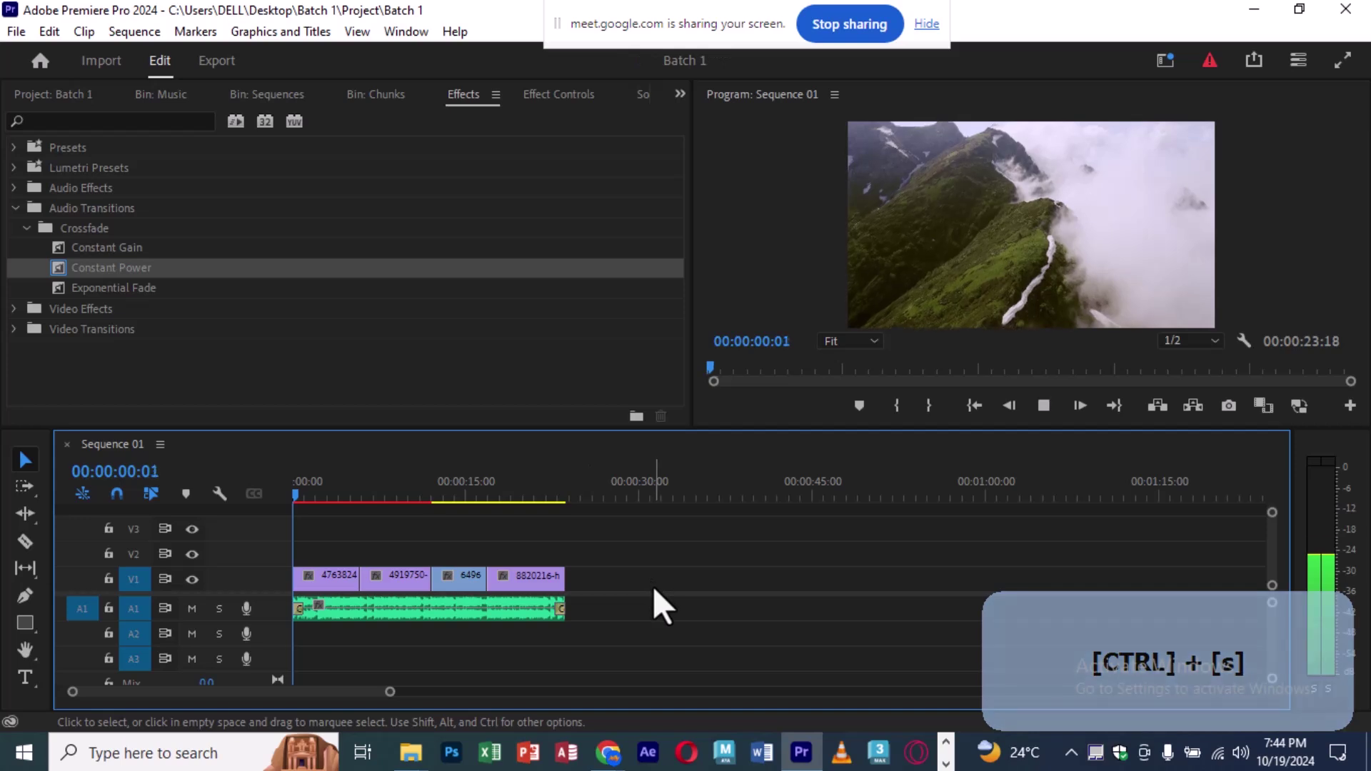
pyautogui.click(542, 493)
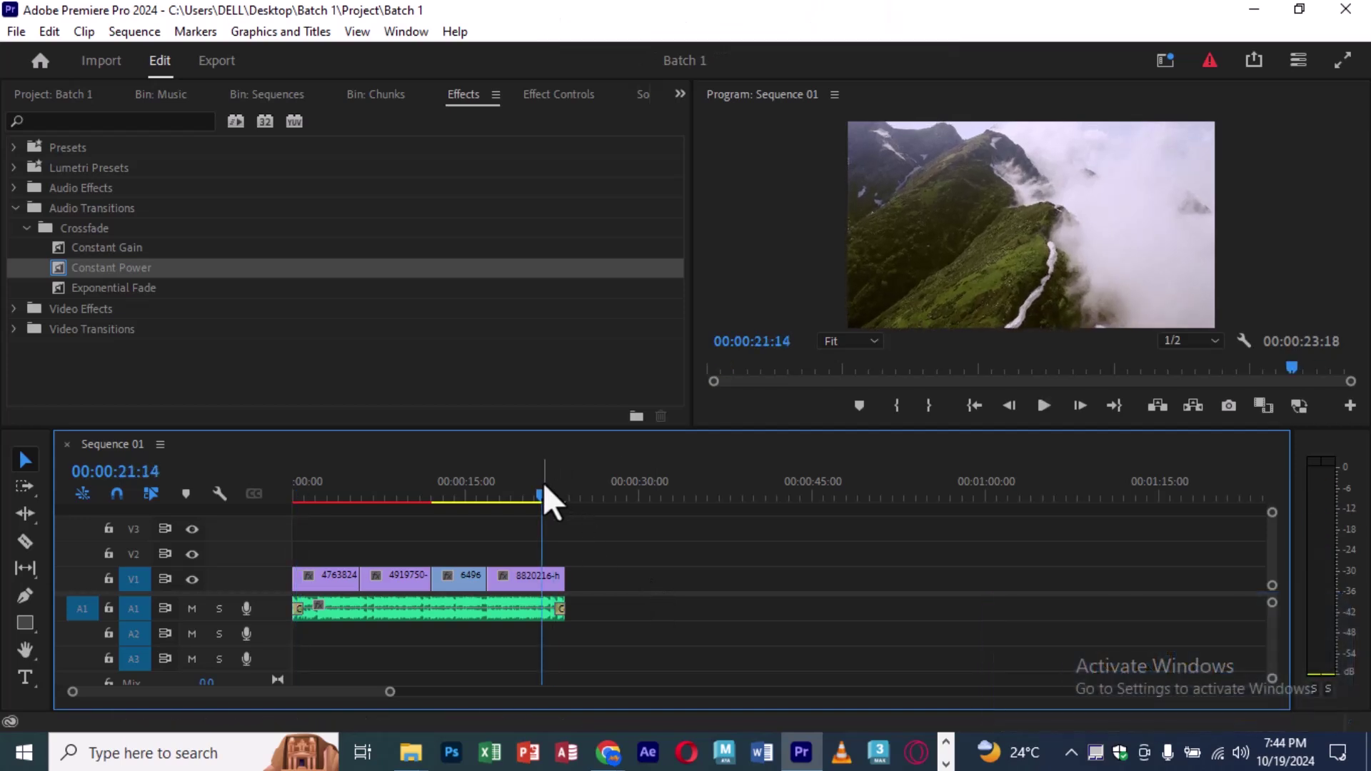
pyautogui.press('space')
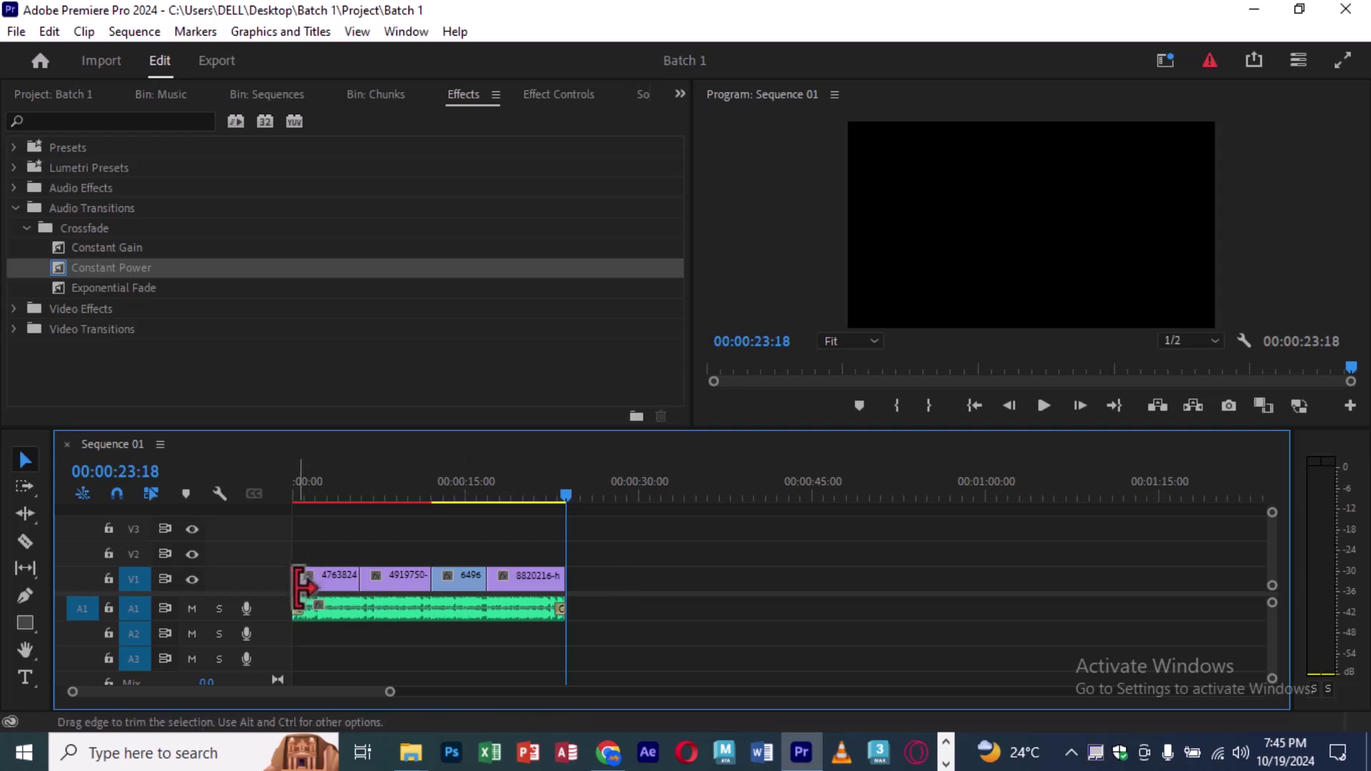
# Step: Collapse Audio Transitions and expand Video Transitions > Dissolve to reach Cross Dissolve
pyautogui.click(12, 208)
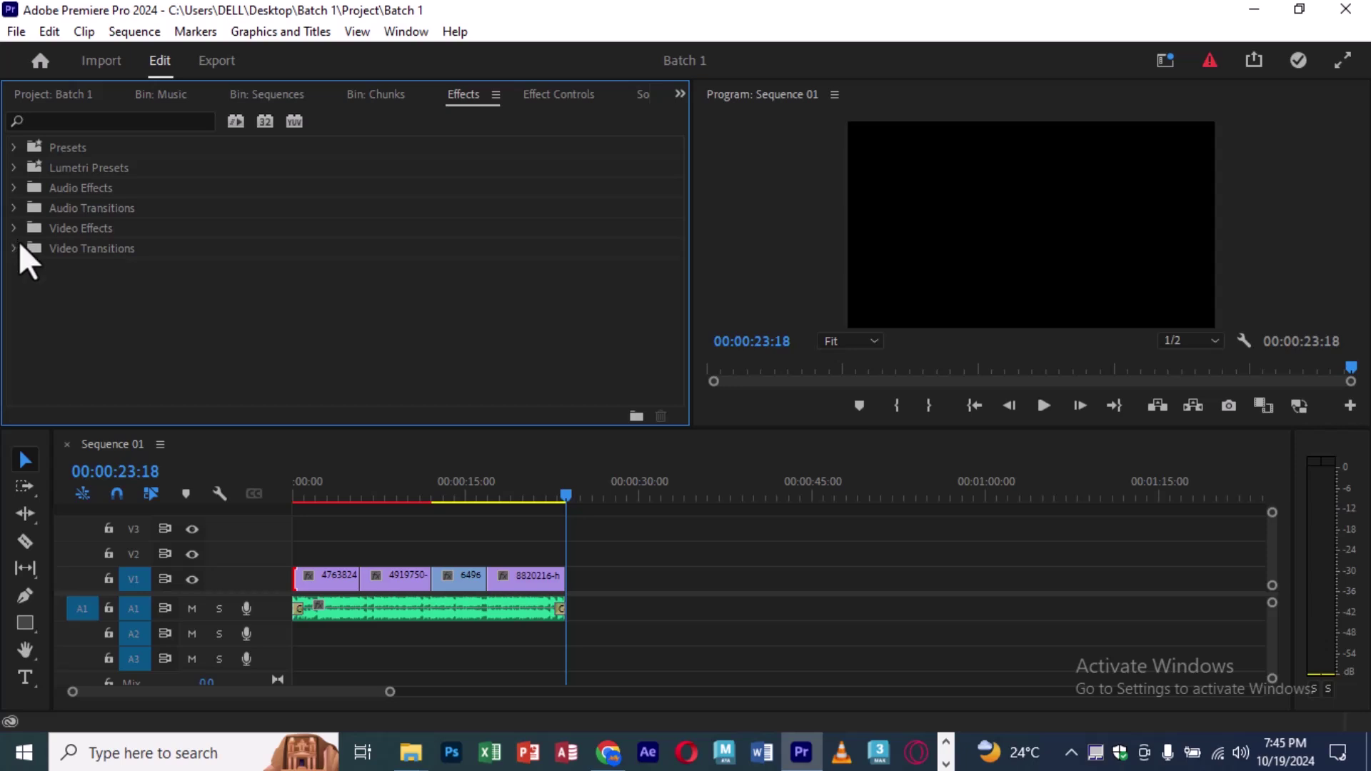
pyautogui.click(13, 250)
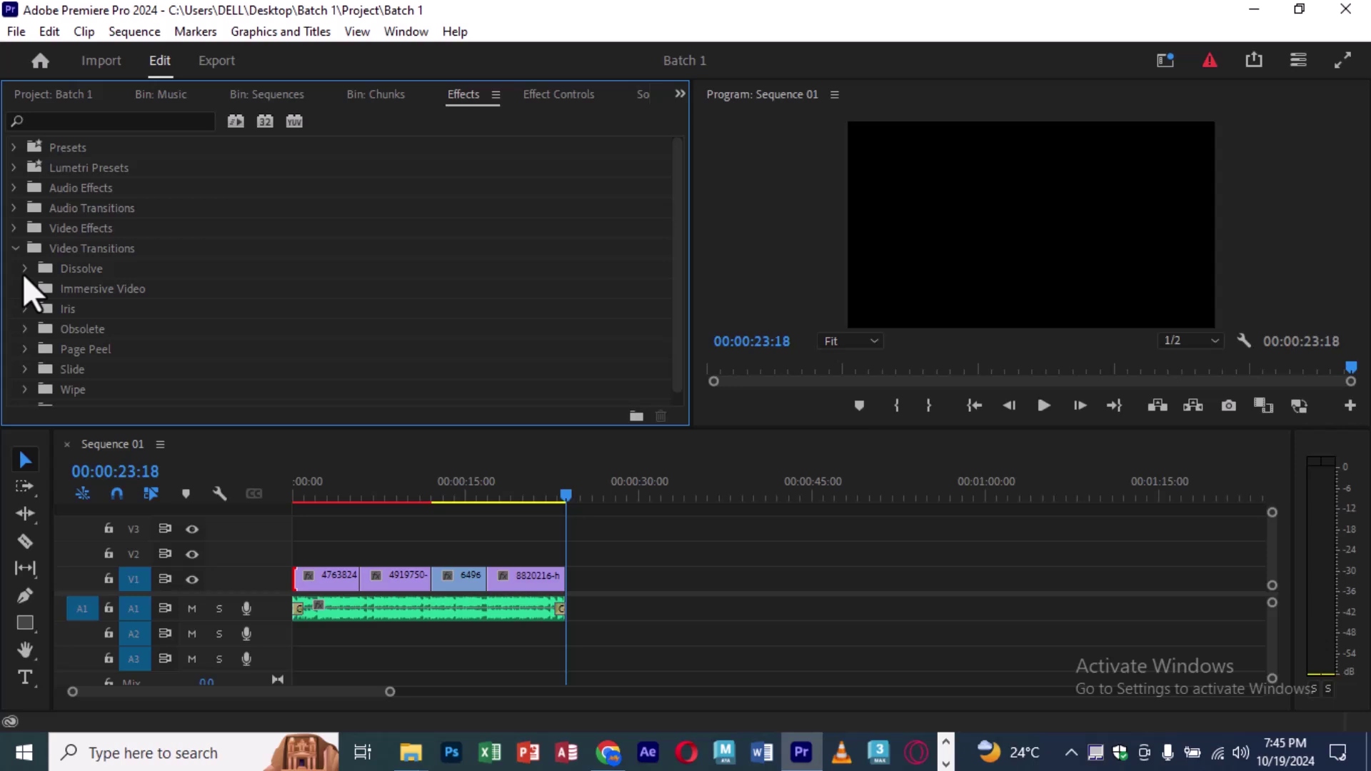
pyautogui.click(23, 271)
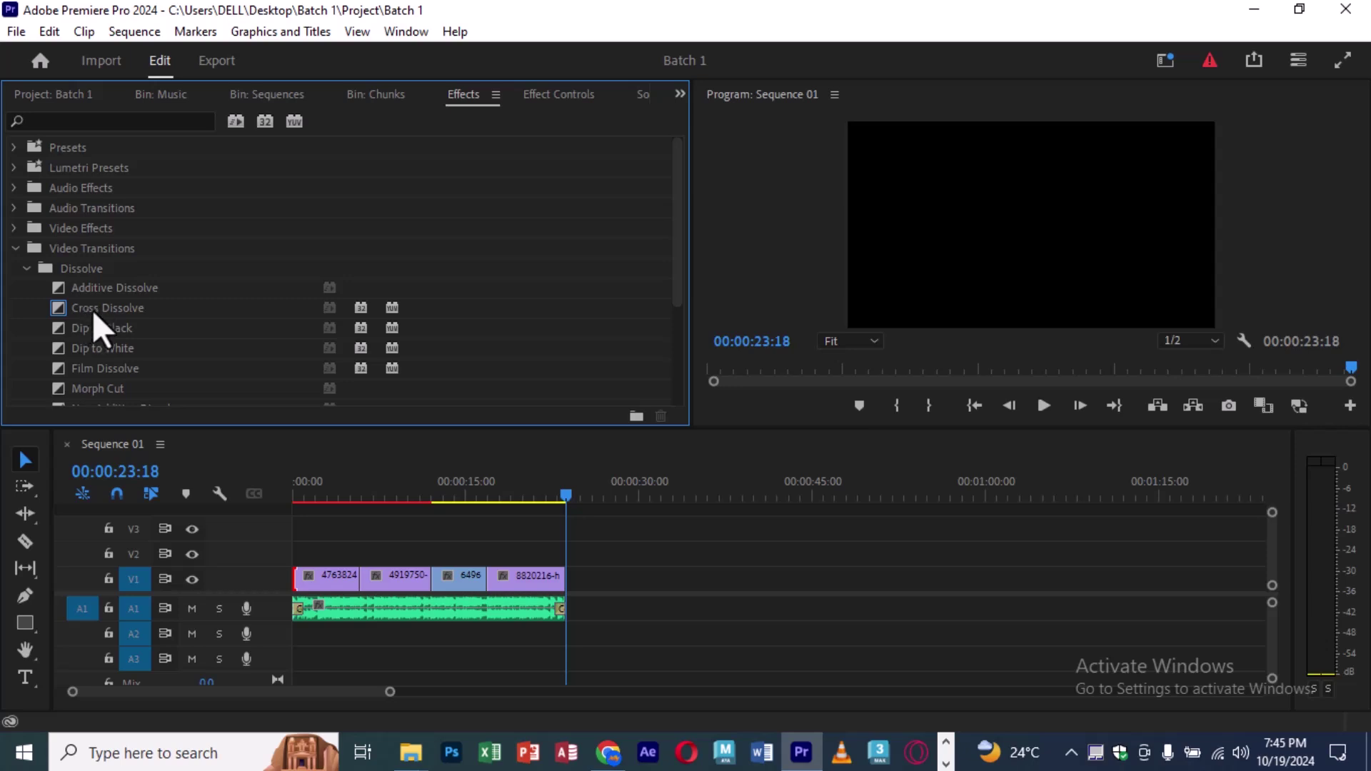
pyautogui.click(93, 310)
# Step: Apply Cross Dissolve at the first V1 clip's start and the last clip's end
pyautogui.moveTo(92, 310)
pyautogui.mouseDown()
pyautogui.moveTo(250, 490)
pyautogui.moveTo(299, 581)
pyautogui.mouseUp()
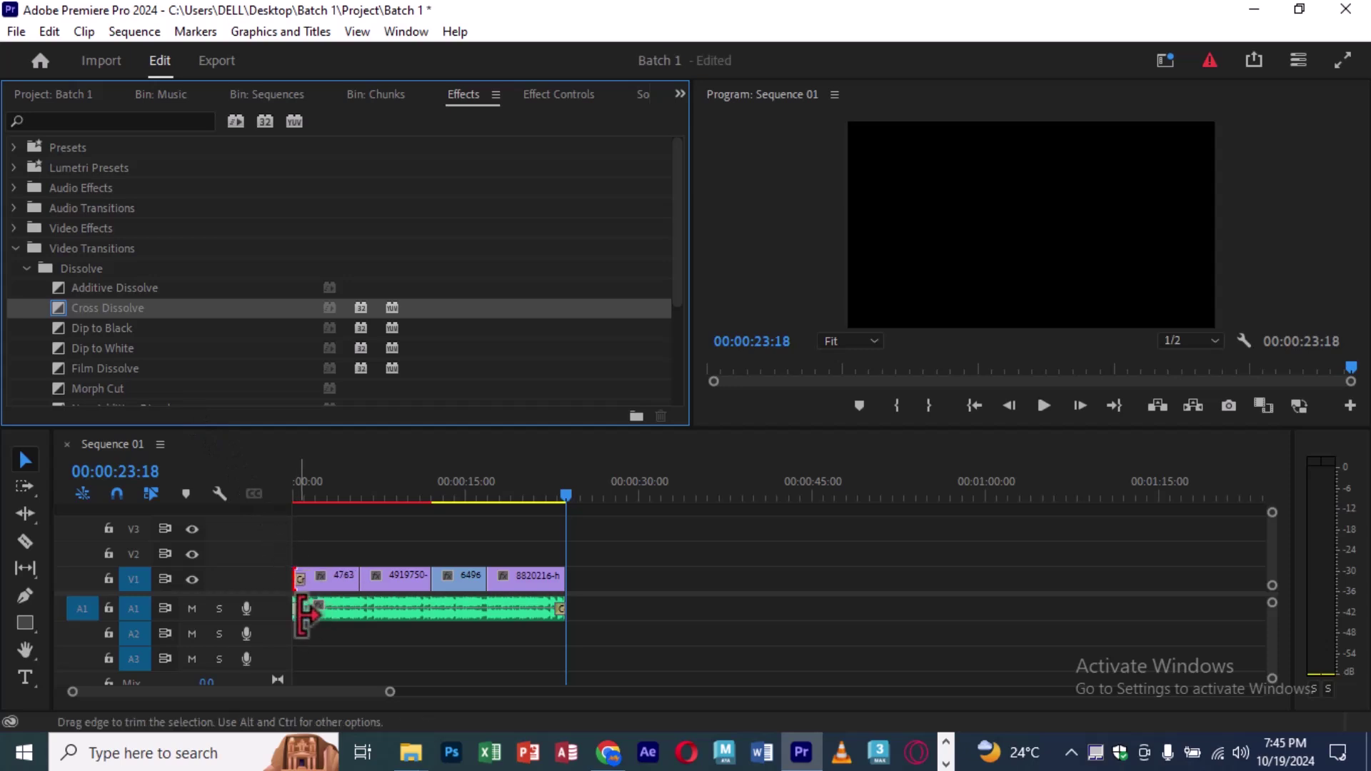
pyautogui.moveTo(117, 308); pyautogui.dragTo(500, 532)
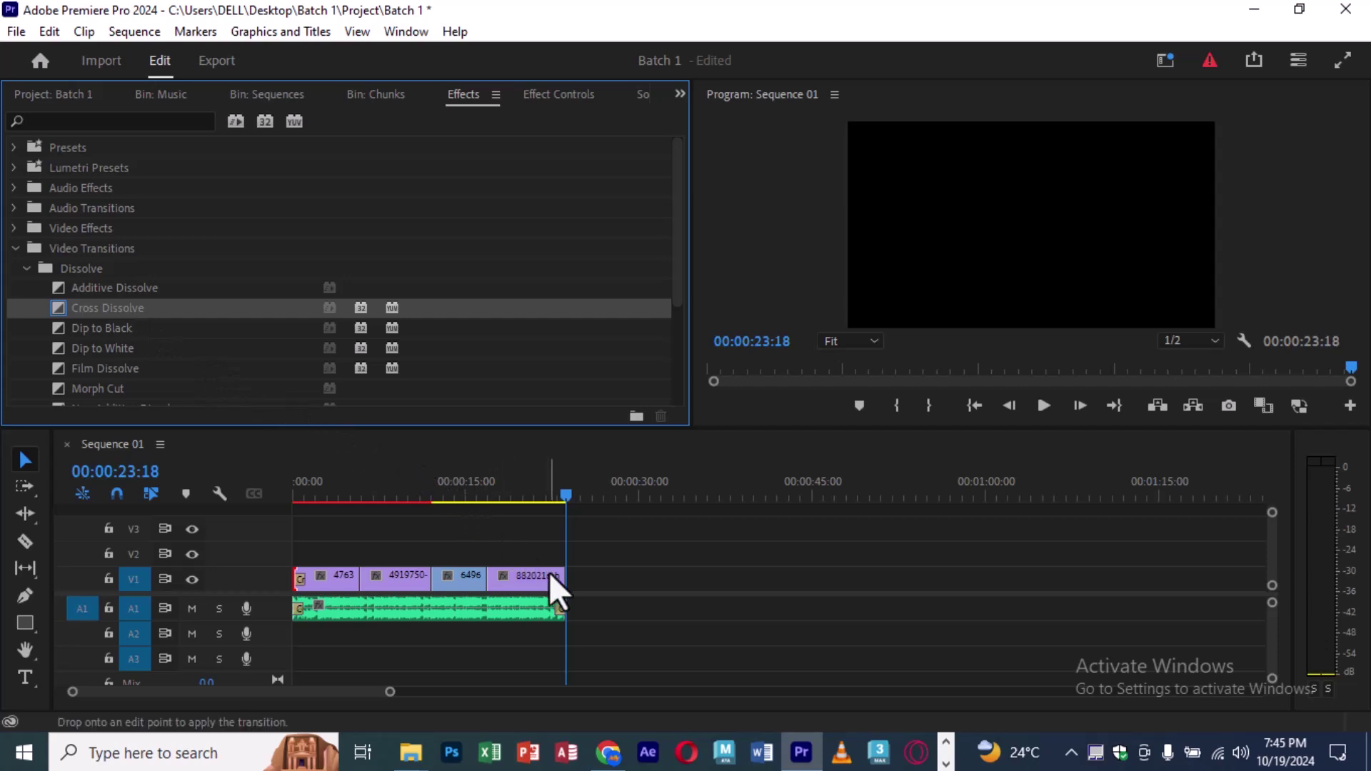
pyautogui.moveTo(500, 532); pyautogui.dragTo(561, 578)
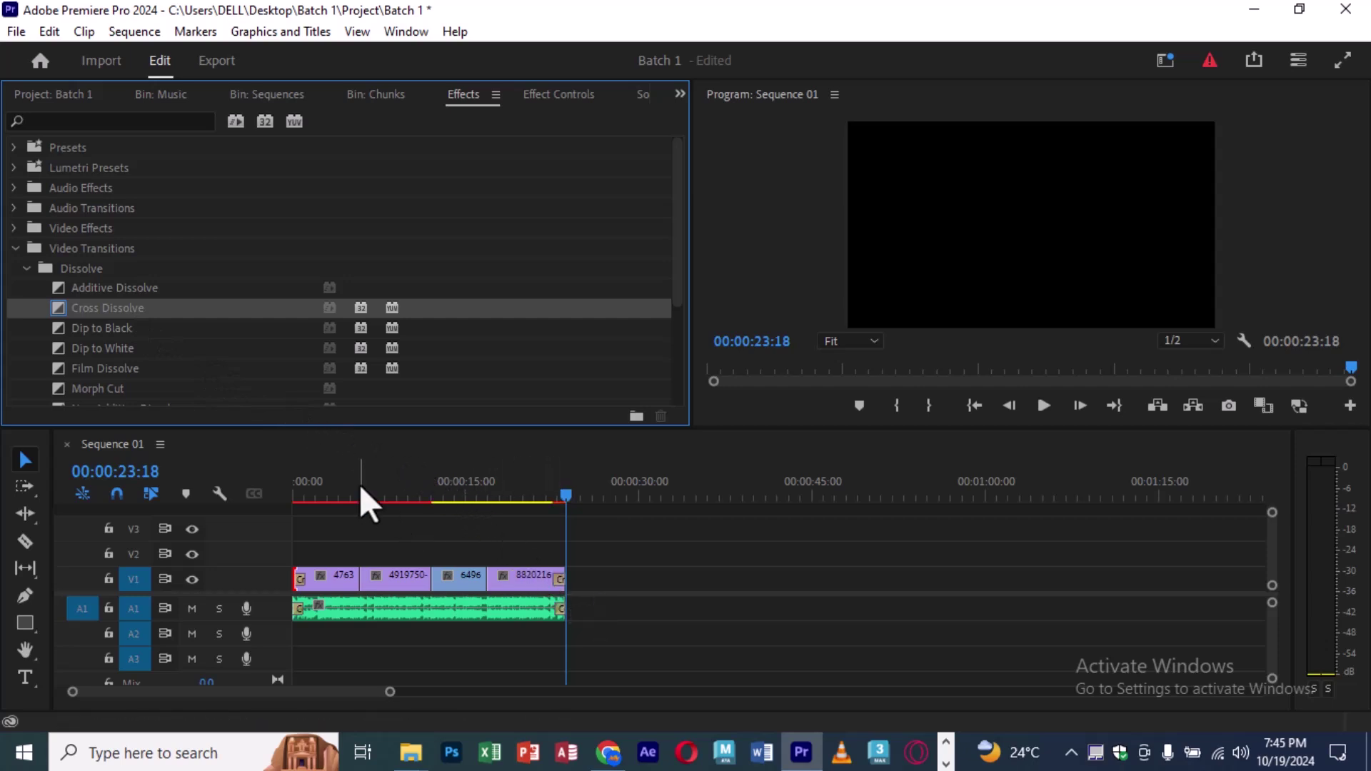
pyautogui.moveTo(361, 493); pyautogui.dragTo(246, 492)
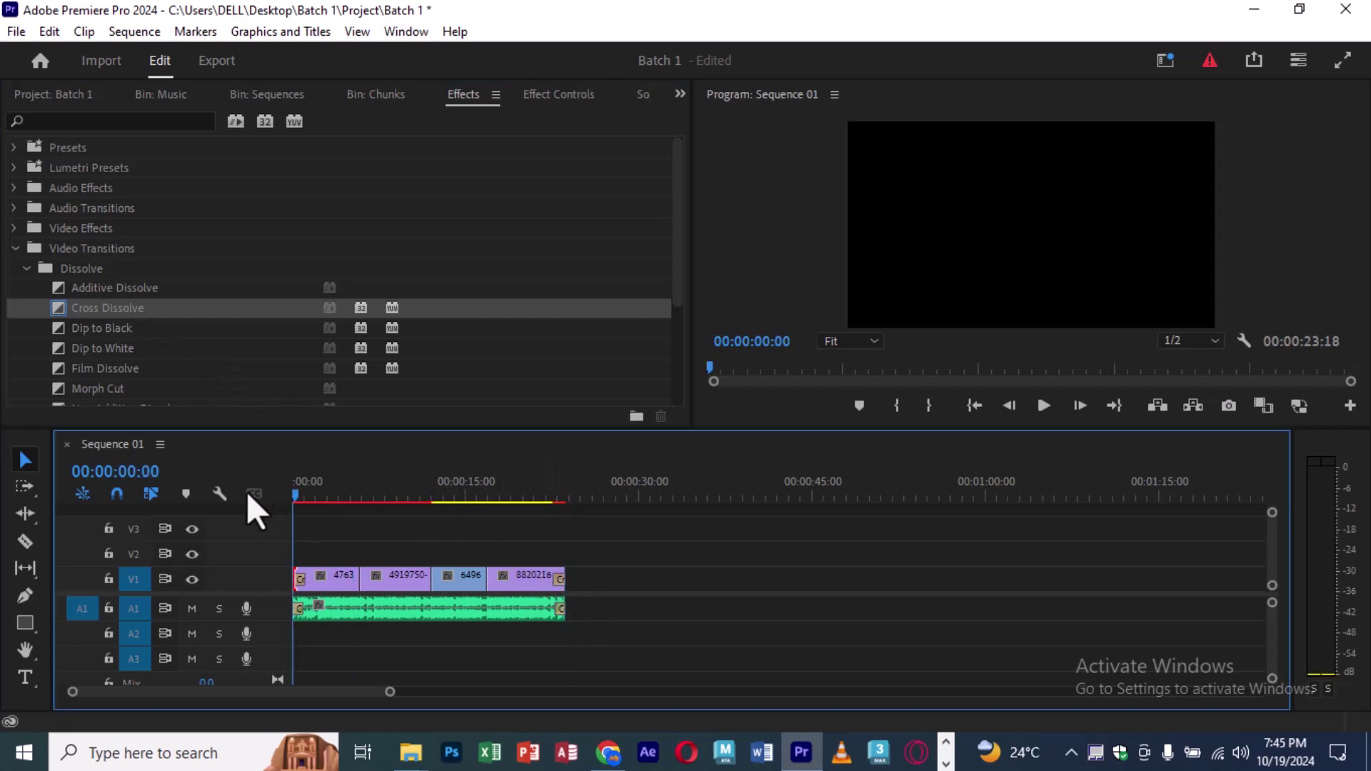
pyautogui.press('space')
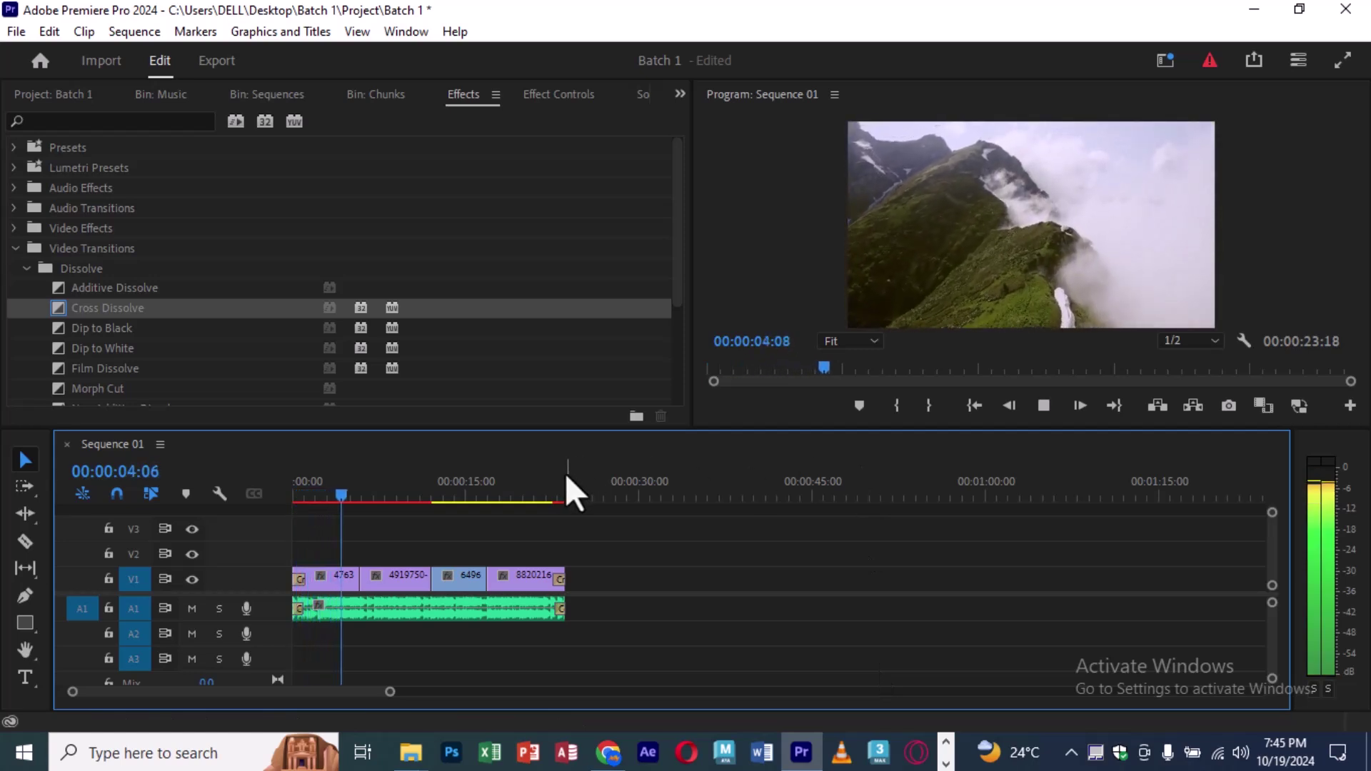
pyautogui.press('space')
pyautogui.click(538, 490)
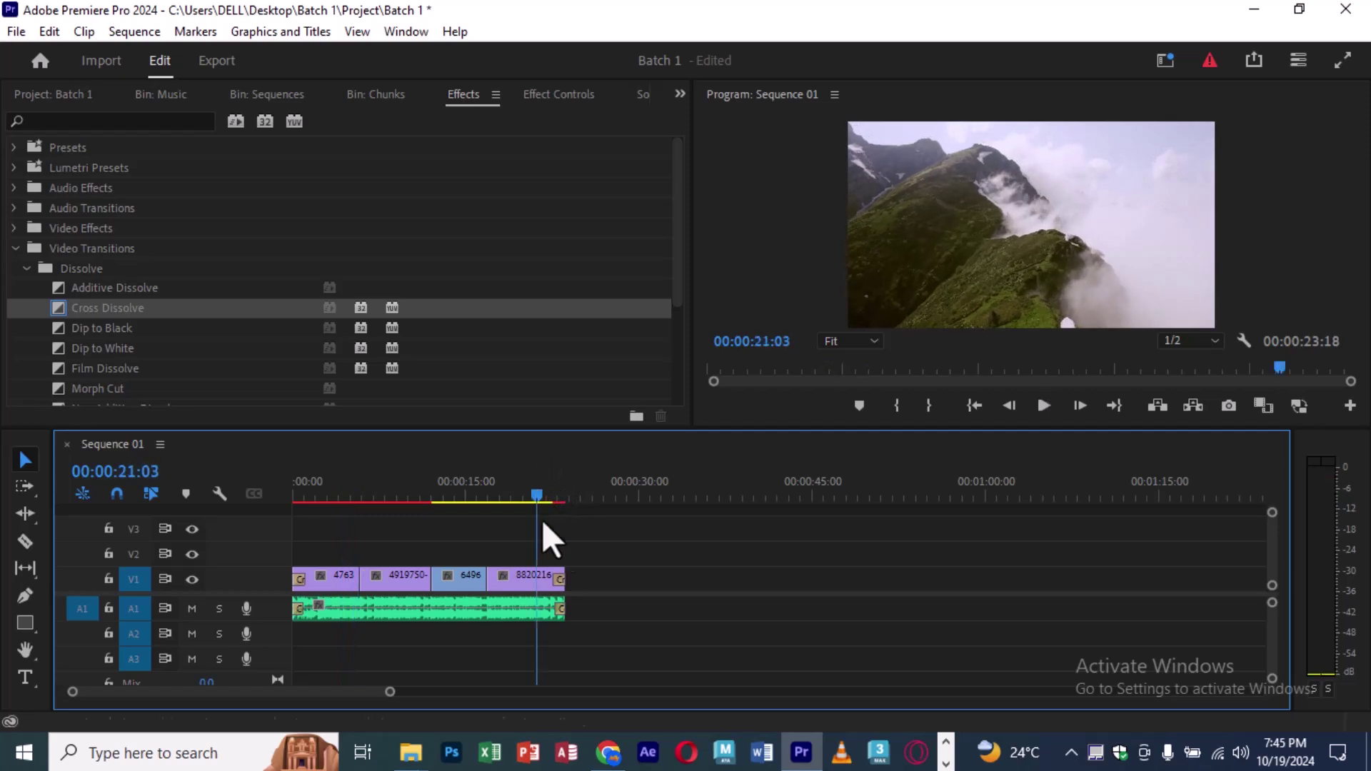
pyautogui.press('space')
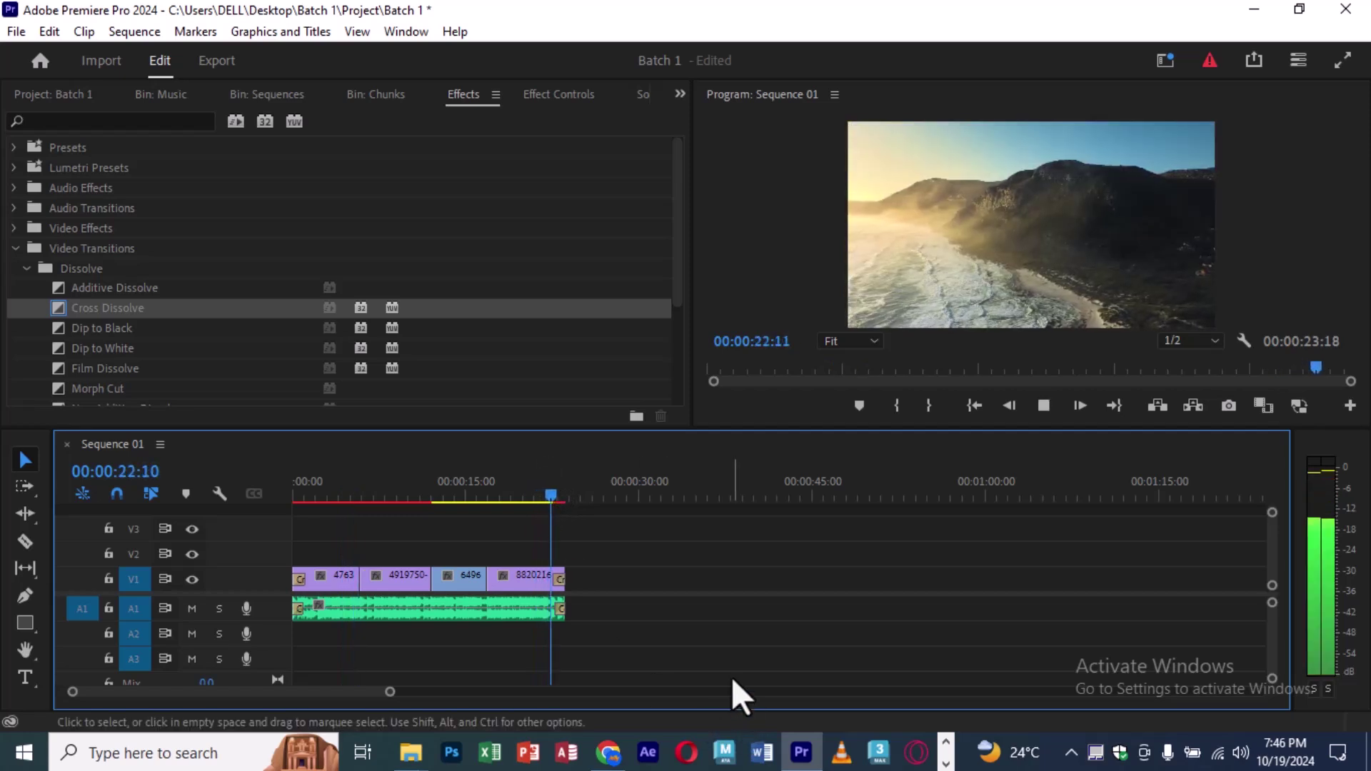
pyautogui.press('space')
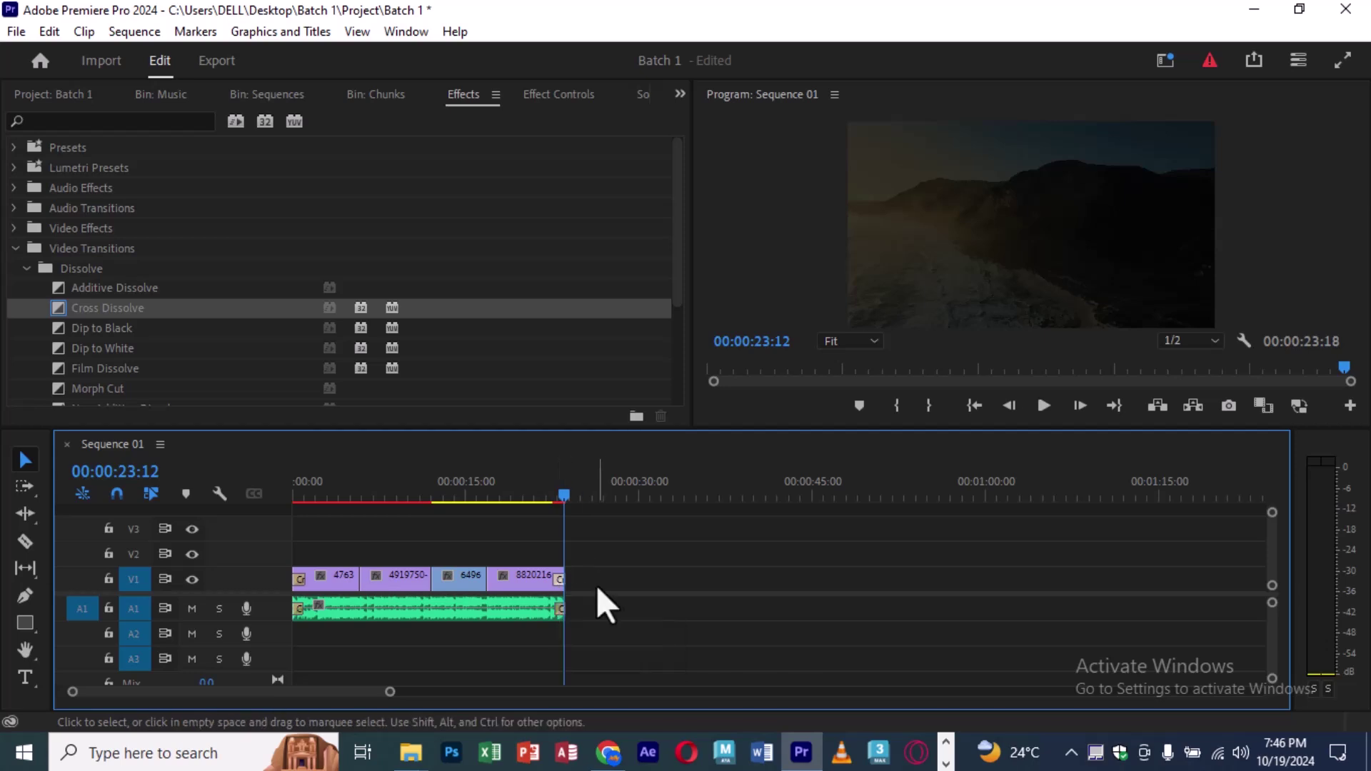
pyautogui.press('=')
pyautogui.press('=')
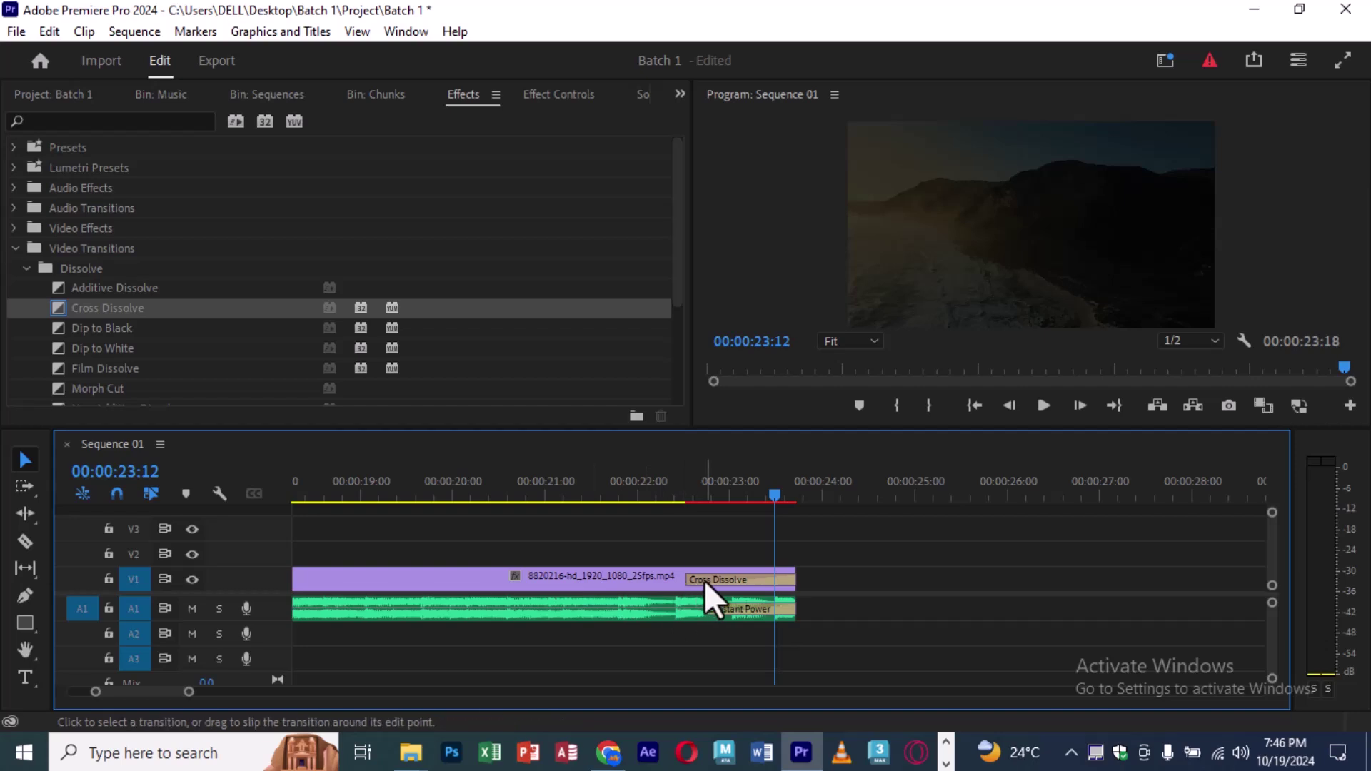
# Step: Delete the ending Cross Dissolve and the ending Constant Power audio fade
pyautogui.click(704, 580)
pyautogui.moveTo(704, 580)
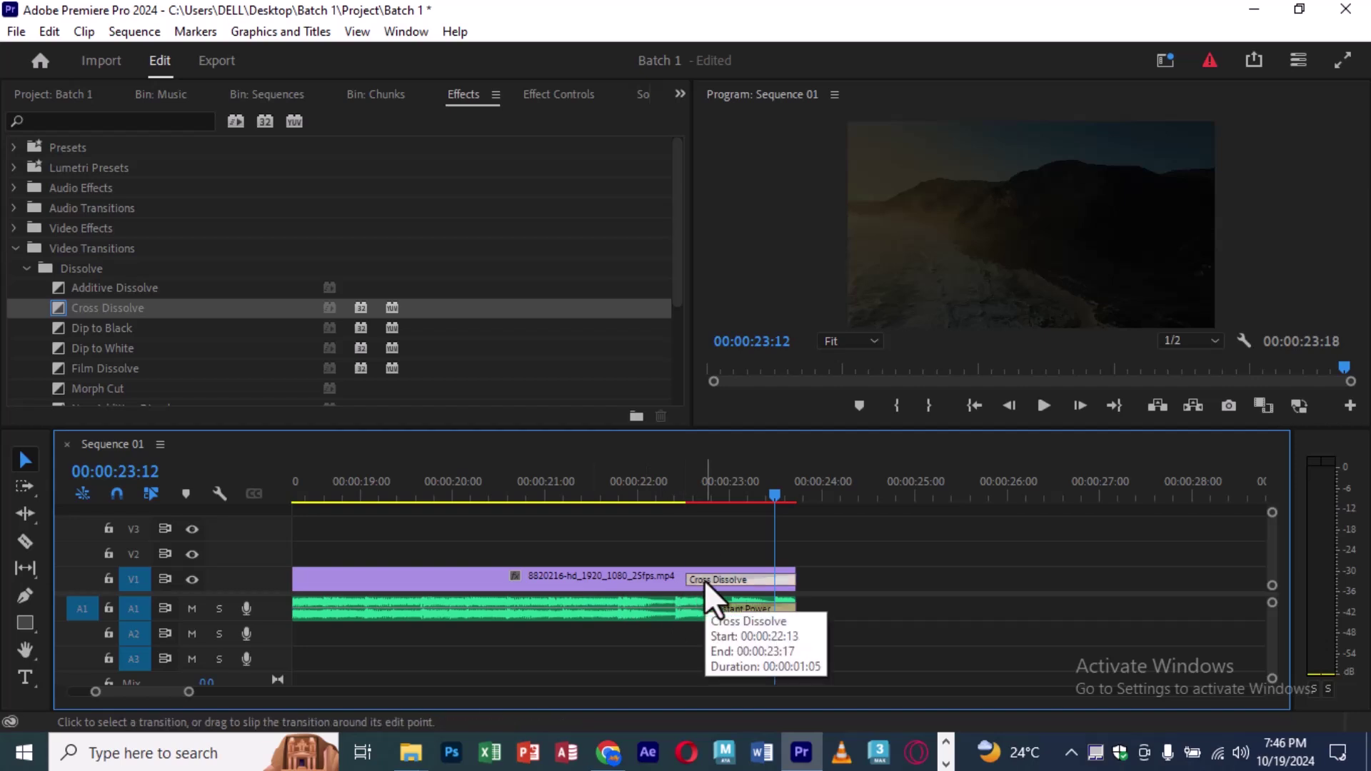
pyautogui.press('Delete')
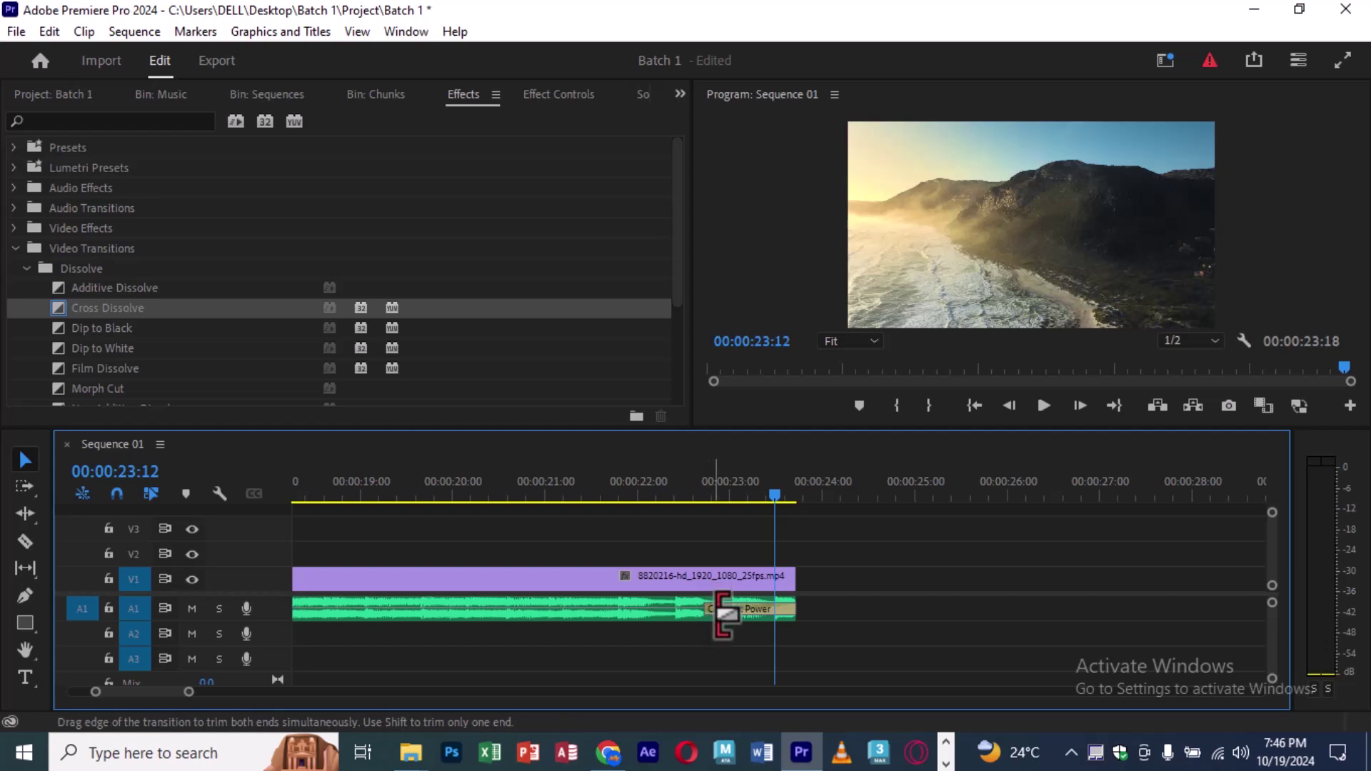
pyautogui.click(714, 608)
pyautogui.press('Delete')
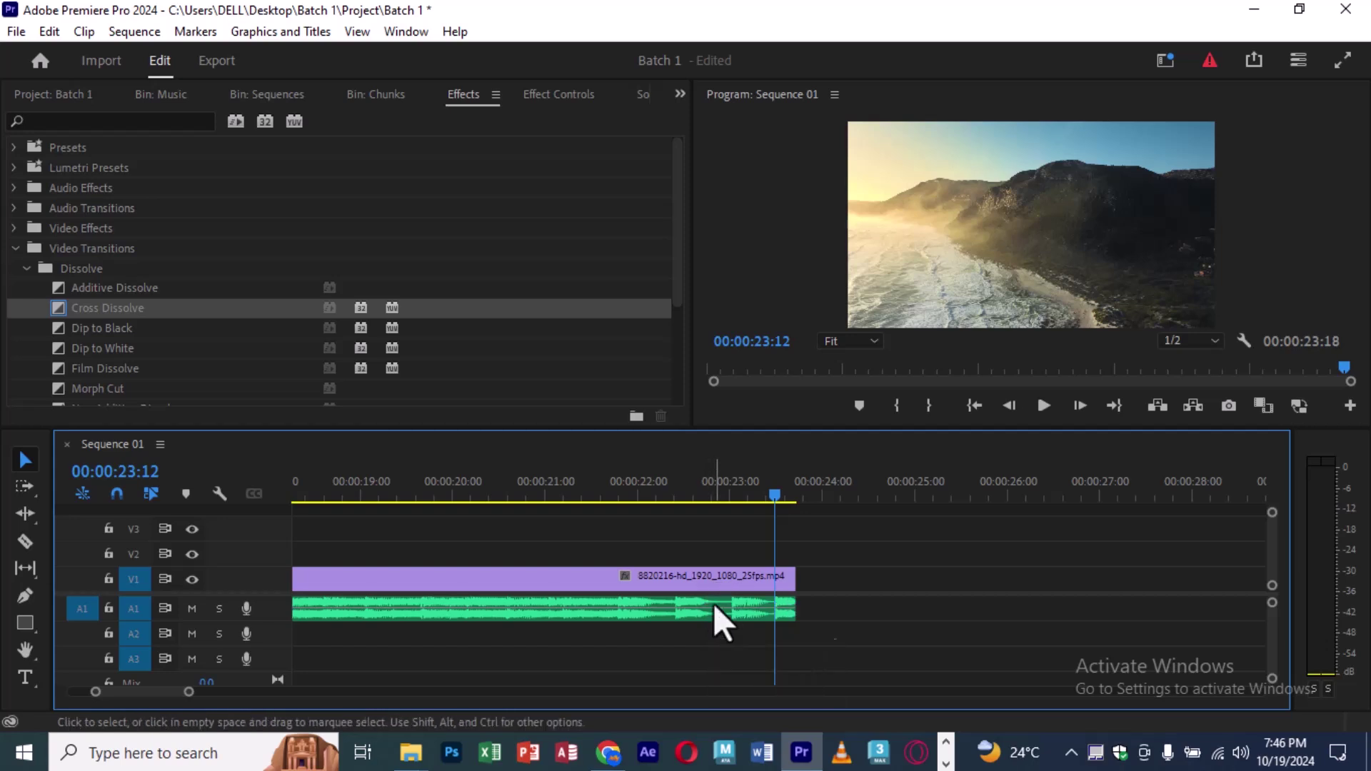
# Step: Delete the opening Cross Dissolve and the opening Constant Power audio fade
pyautogui.scroll(2, 638, 597)
pyautogui.scroll(3, 637, 590)
pyautogui.scroll(3, 636, 584)
pyautogui.scroll(2, 635, 584)
pyautogui.scroll(3, 636, 583)
pyautogui.scroll(2, 635, 581)
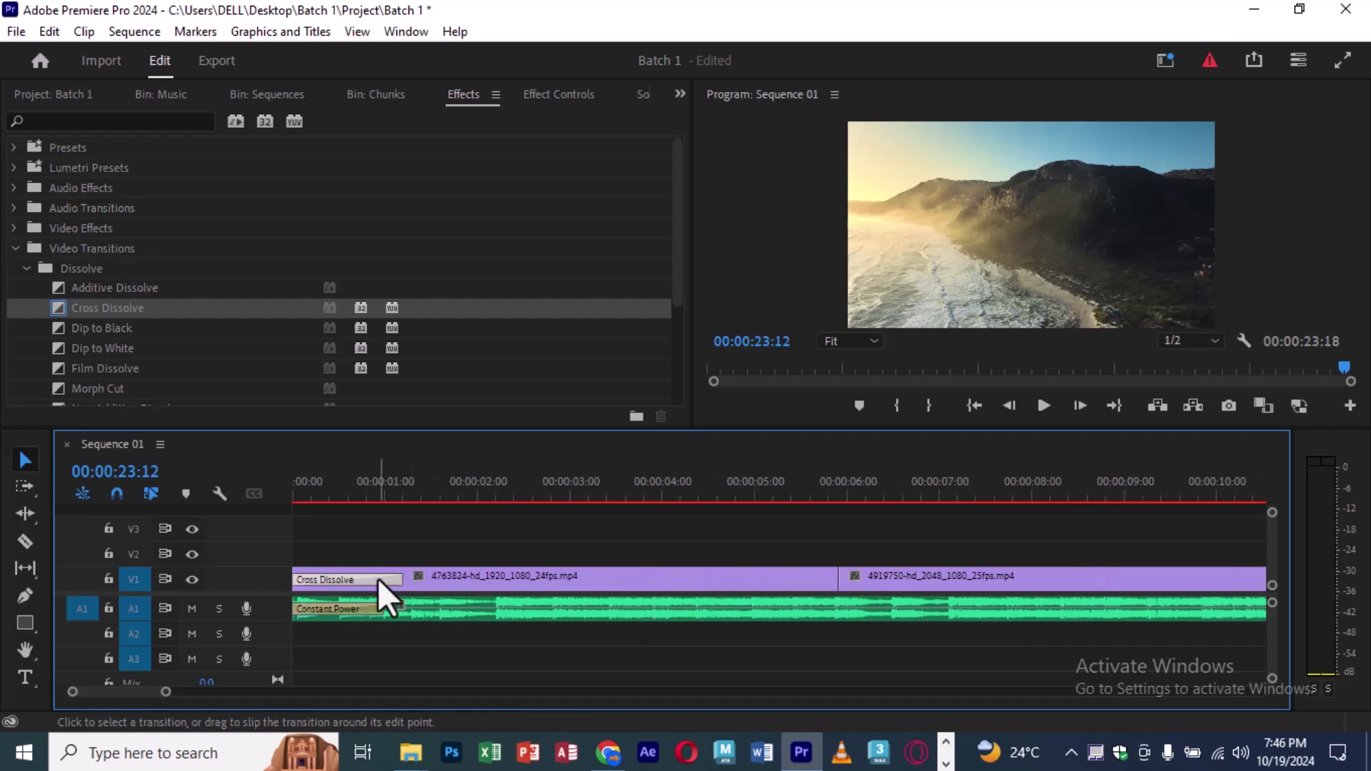
pyautogui.click(377, 578)
pyautogui.press('Delete')
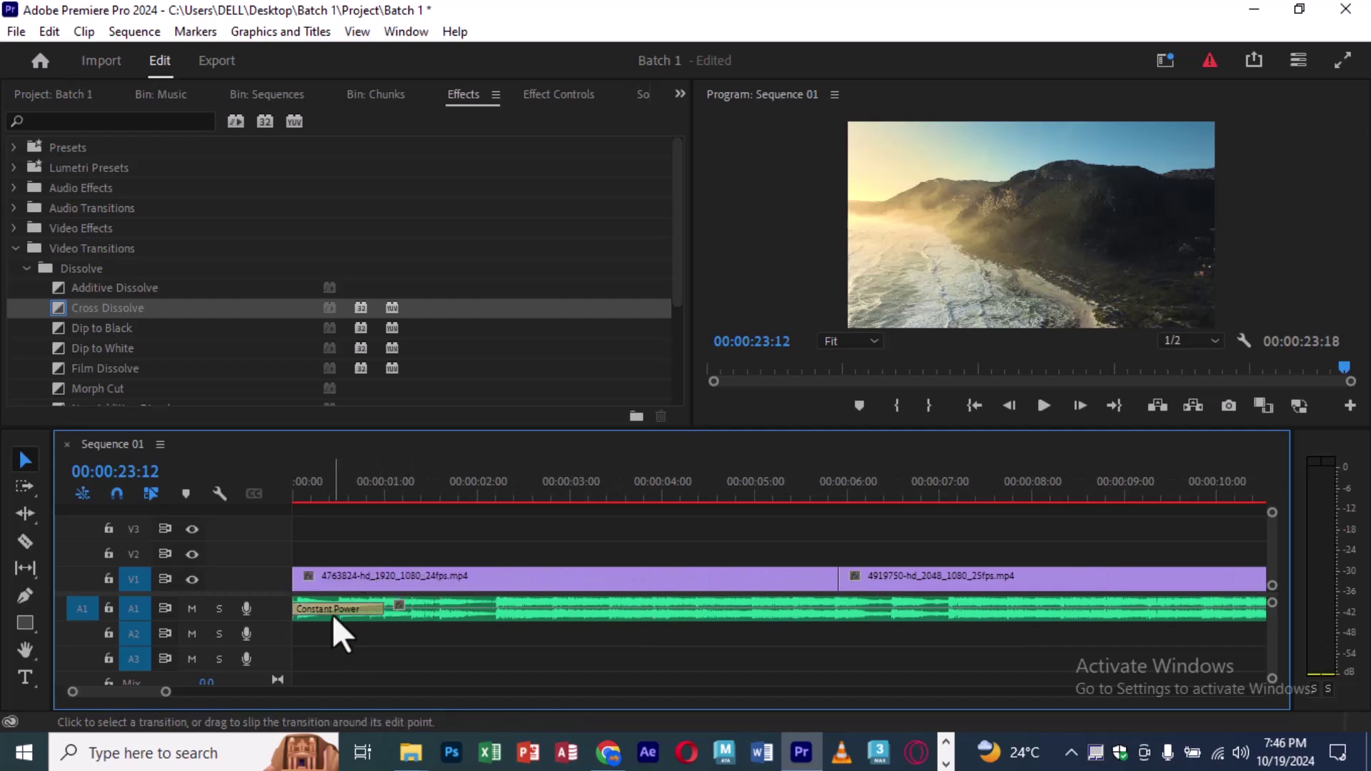
pyautogui.click(332, 611)
pyautogui.press('Delete')
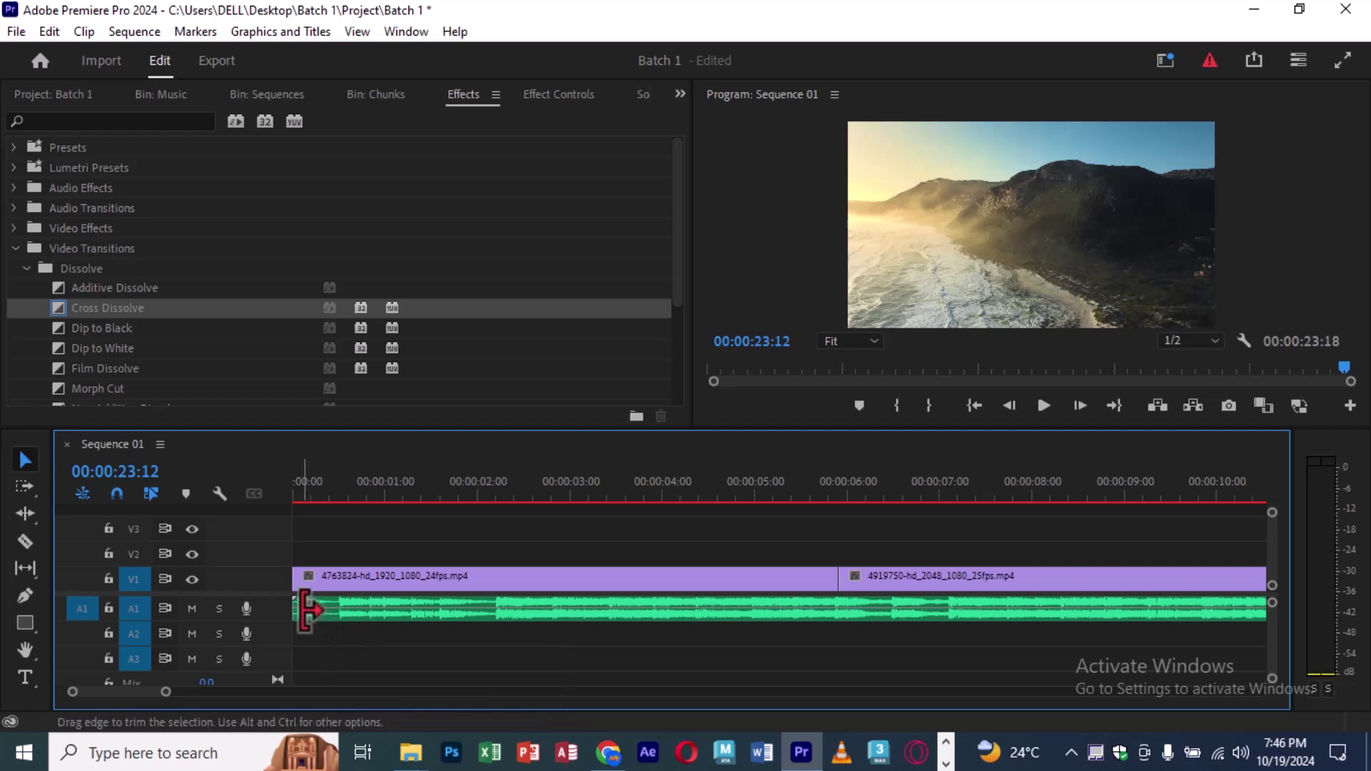
# Step: Add Constant Power audio fades at the start and end of the A1 music with Ctrl+Shift+D
pyautogui.click(304, 609)
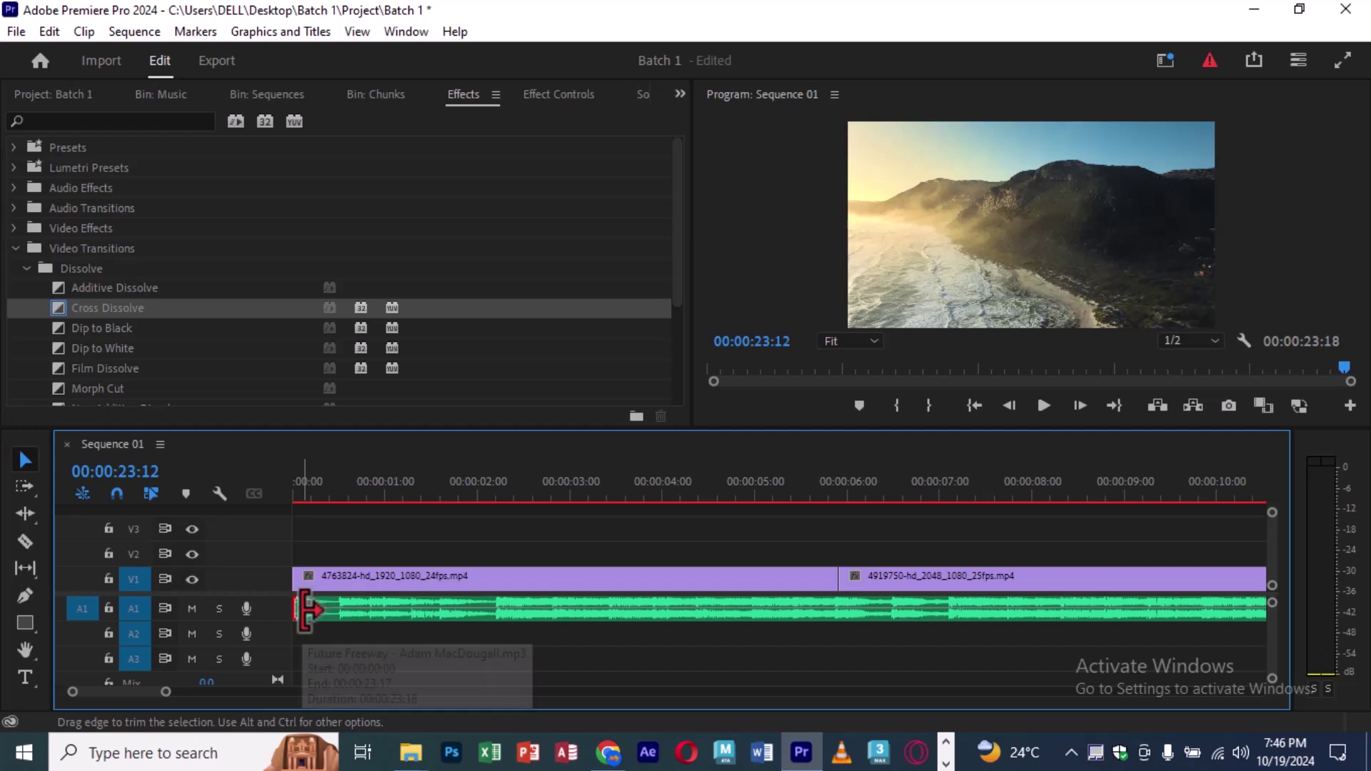
pyautogui.hotkey('ctrl', 'shift')
pyautogui.hotkey('ctrl', 'shift', 'd')
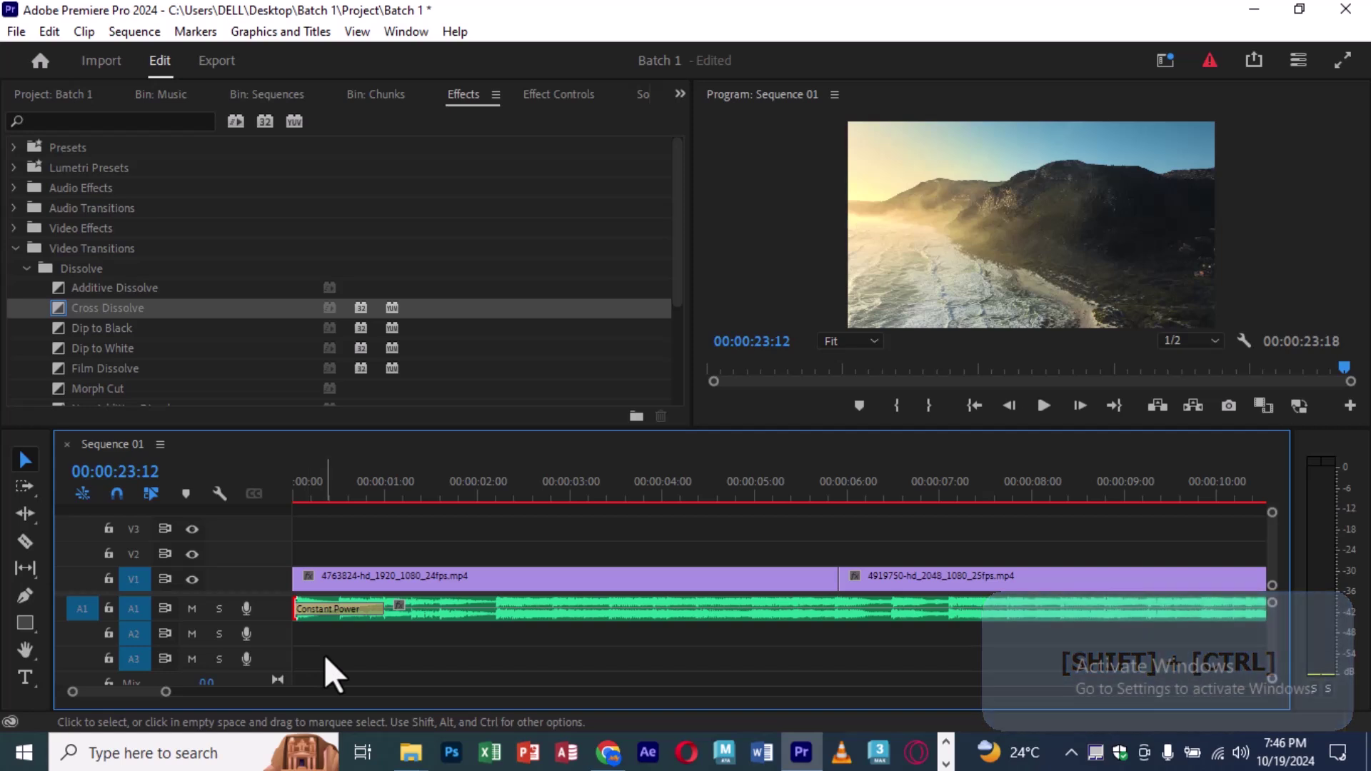
pyautogui.press('-')
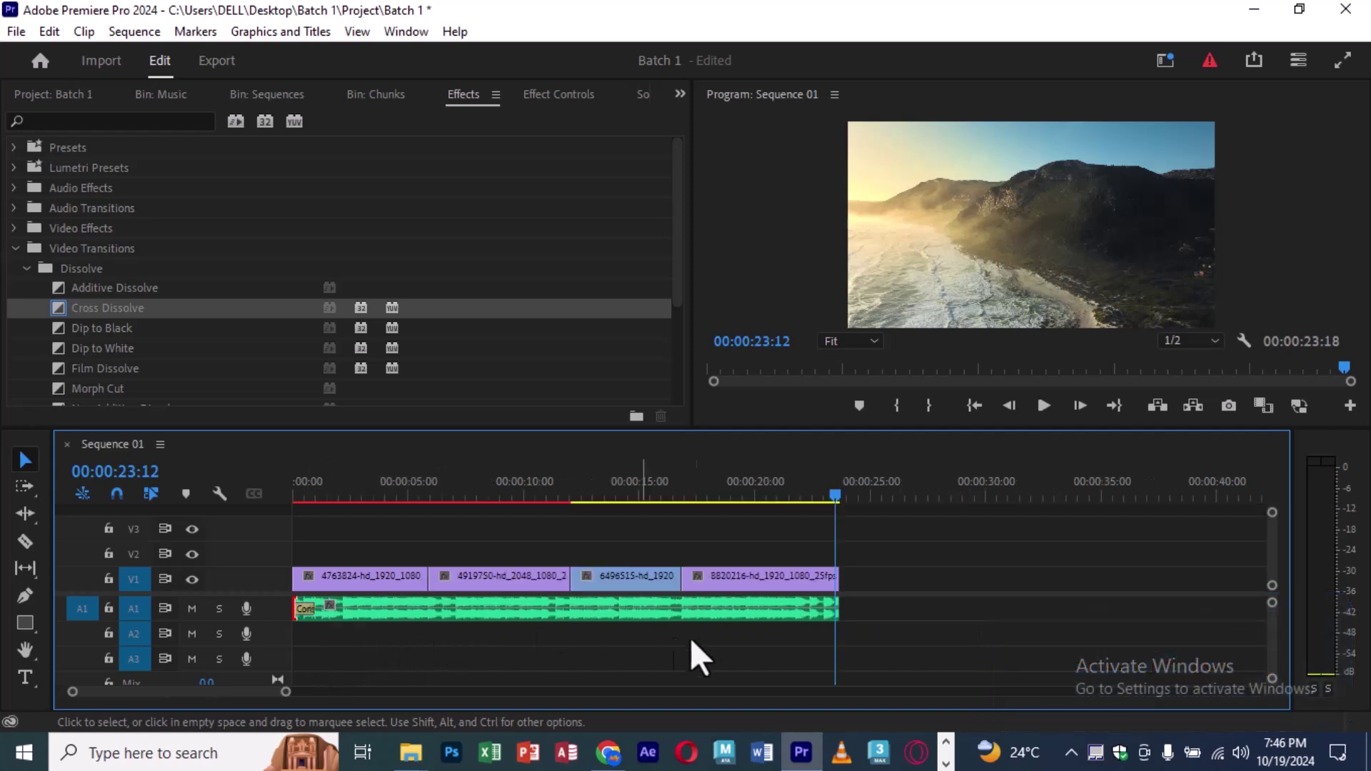
pyautogui.scroll(-1, 604, 624)
pyautogui.scroll(2, 604, 625)
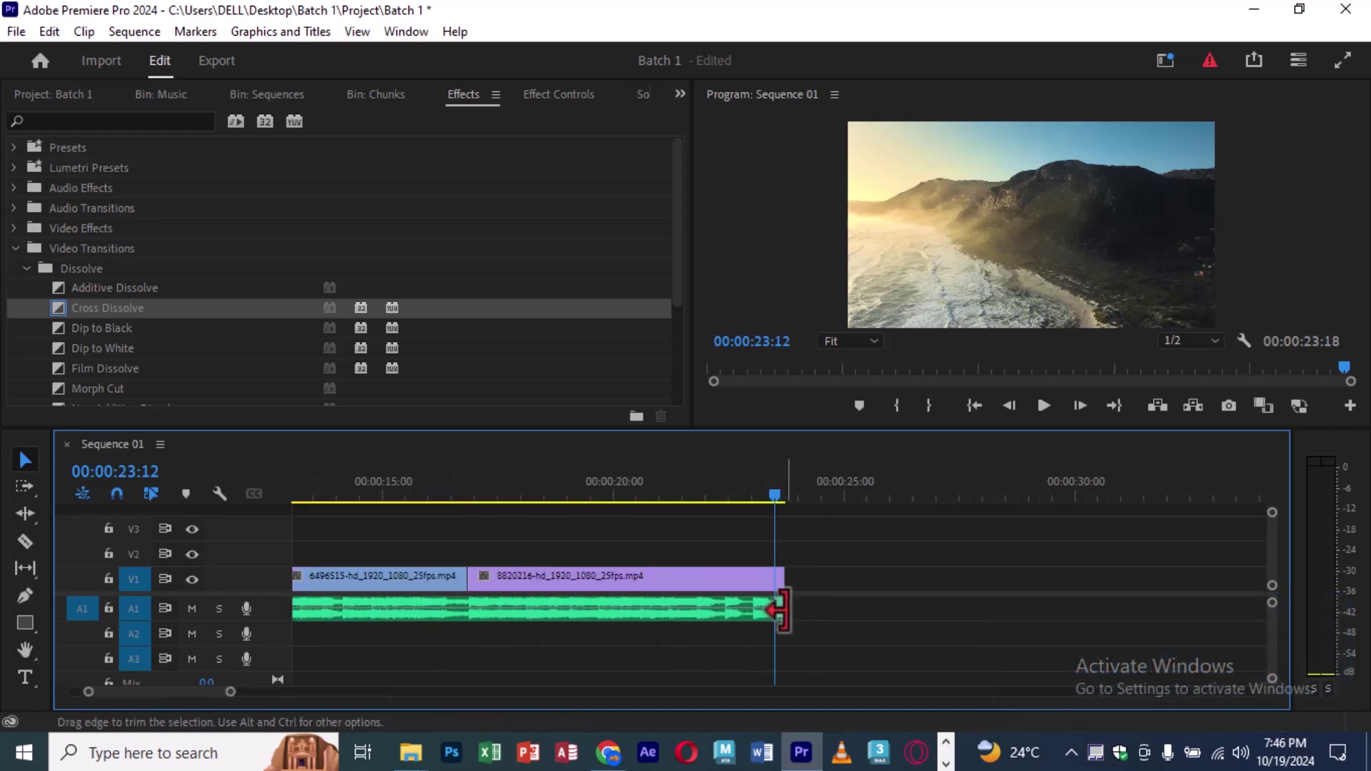
pyautogui.hotkey('ctrl', 'shift')
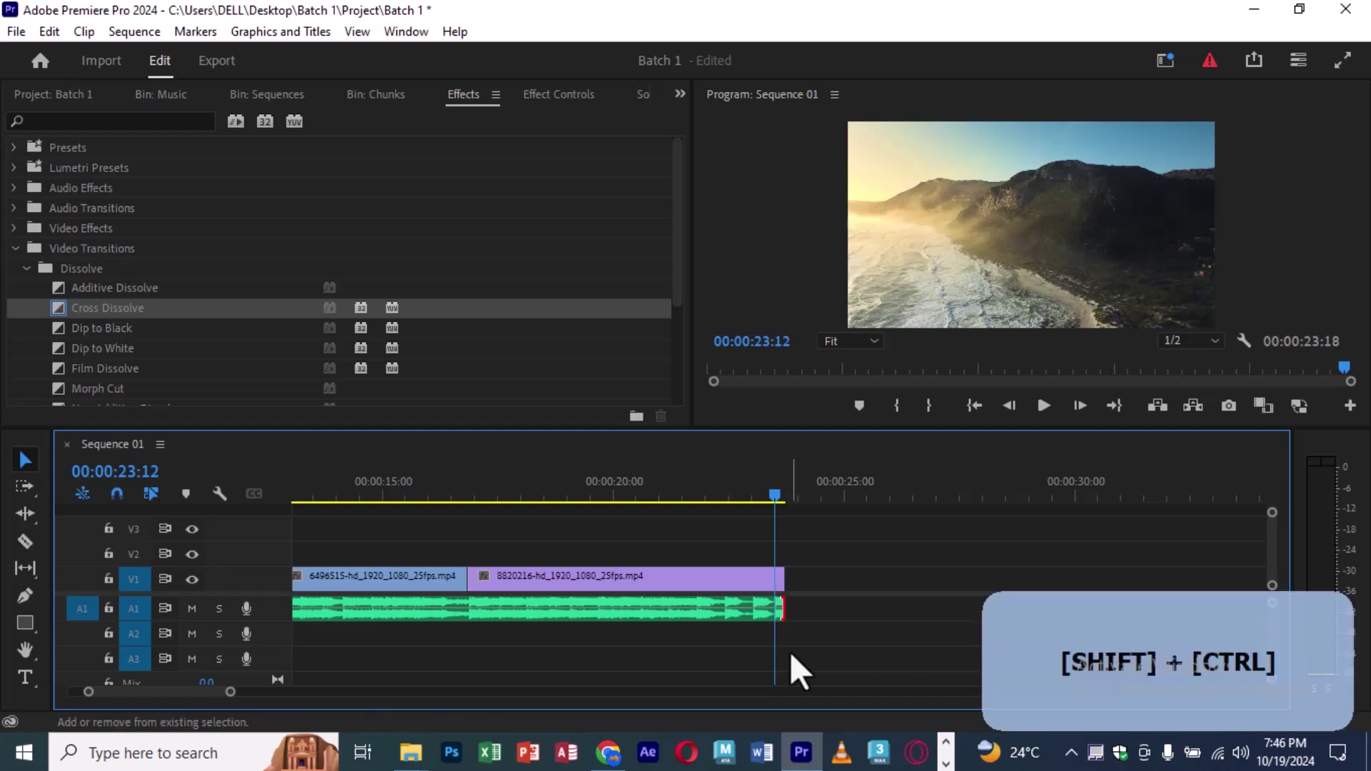
pyautogui.hotkey('ctrl', 'shift', 'd')
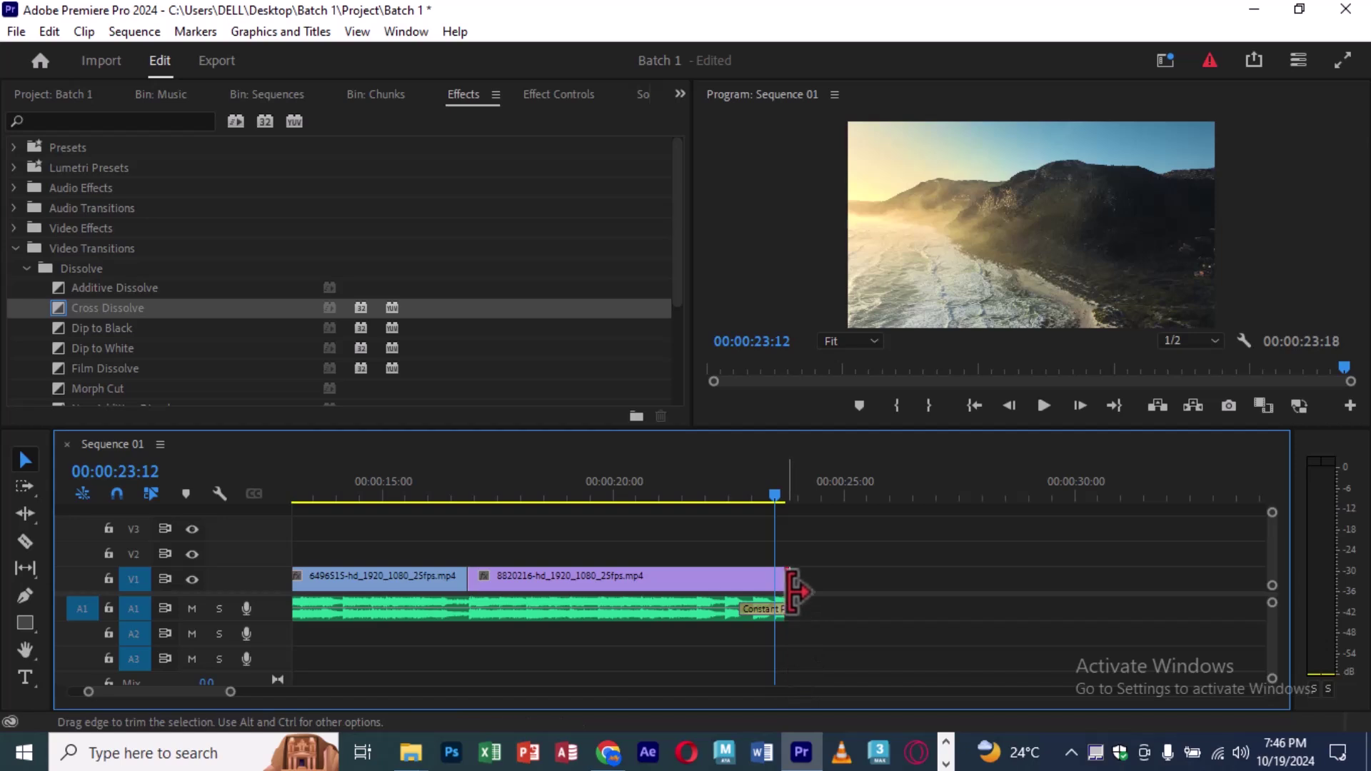
# Step: Add Cross Dissolve fades at the last clip's end and the first clip's start with Ctrl+D
pyautogui.hotkey('ctrl', 'd')
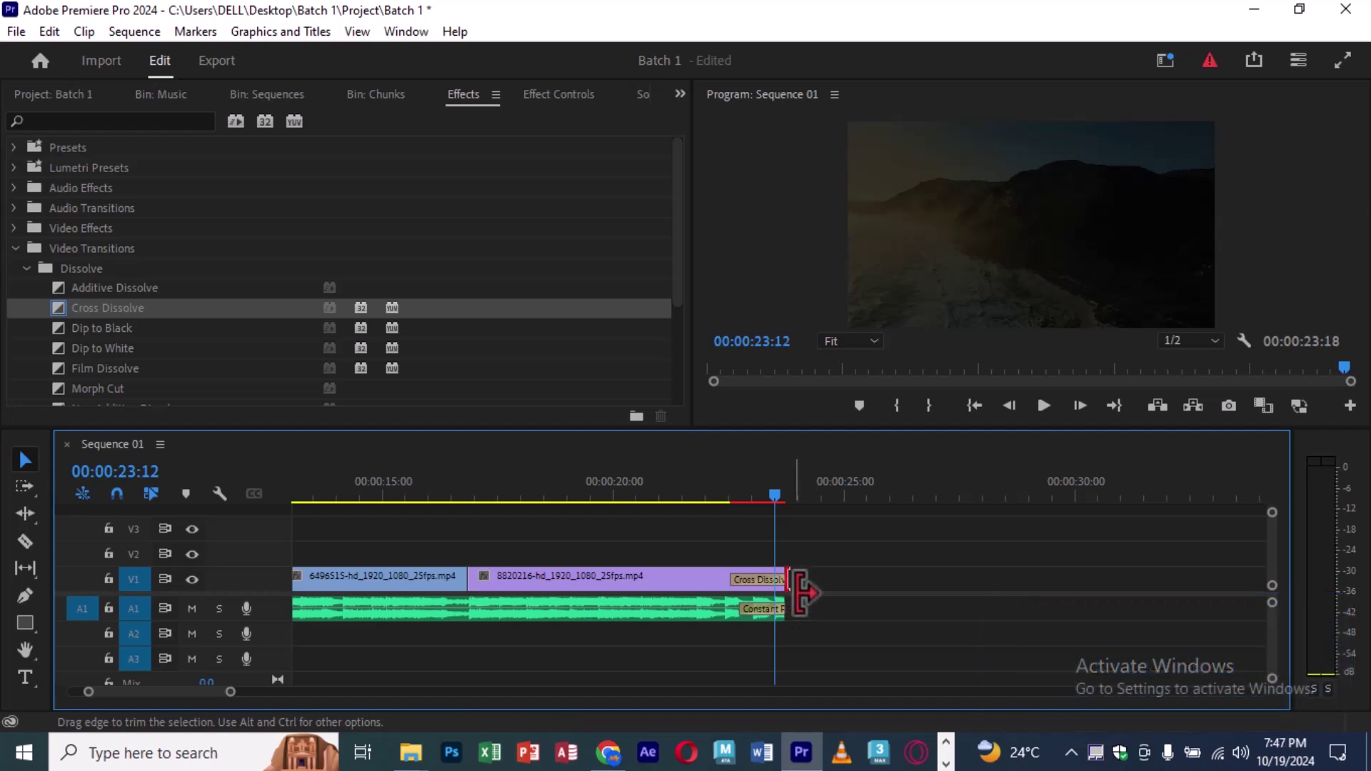
pyautogui.press('Home')
pyautogui.hotkey('ctrl', 'd')
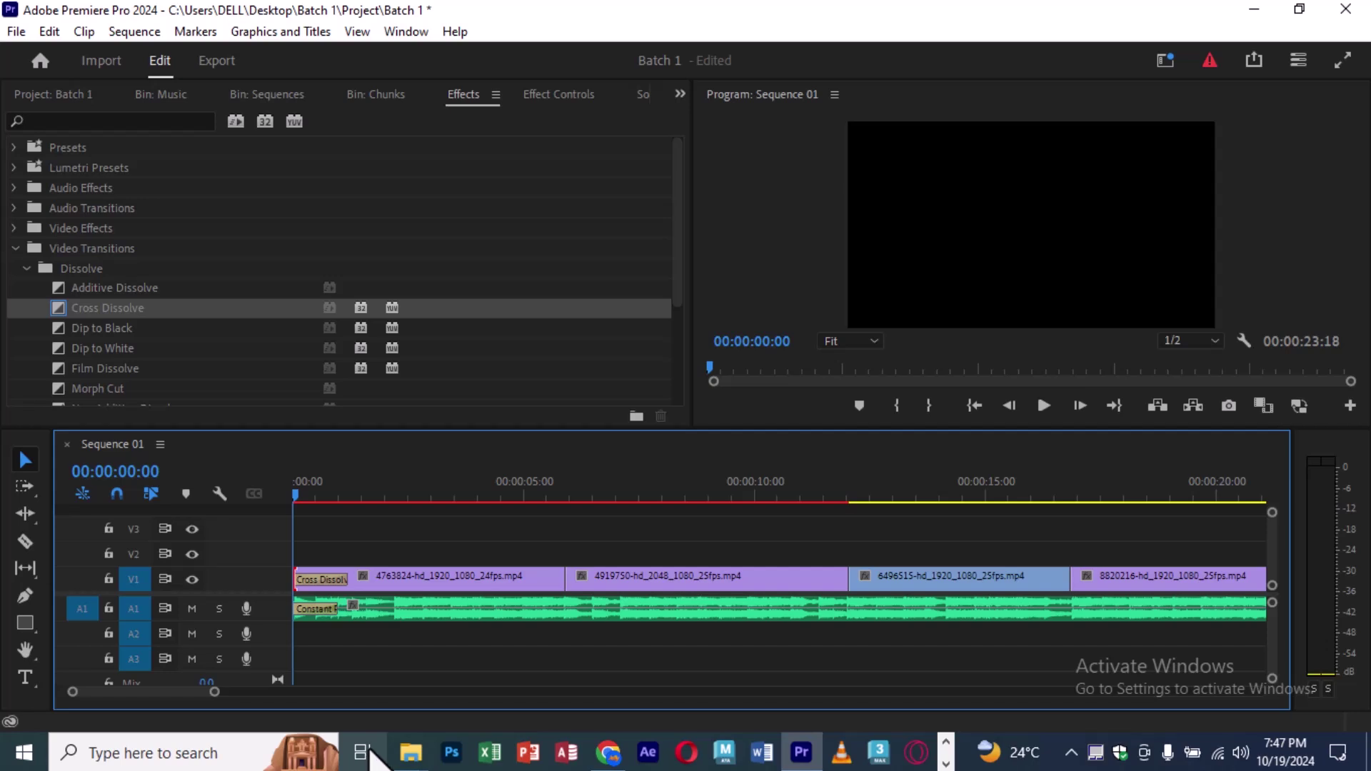
pyautogui.press('End')
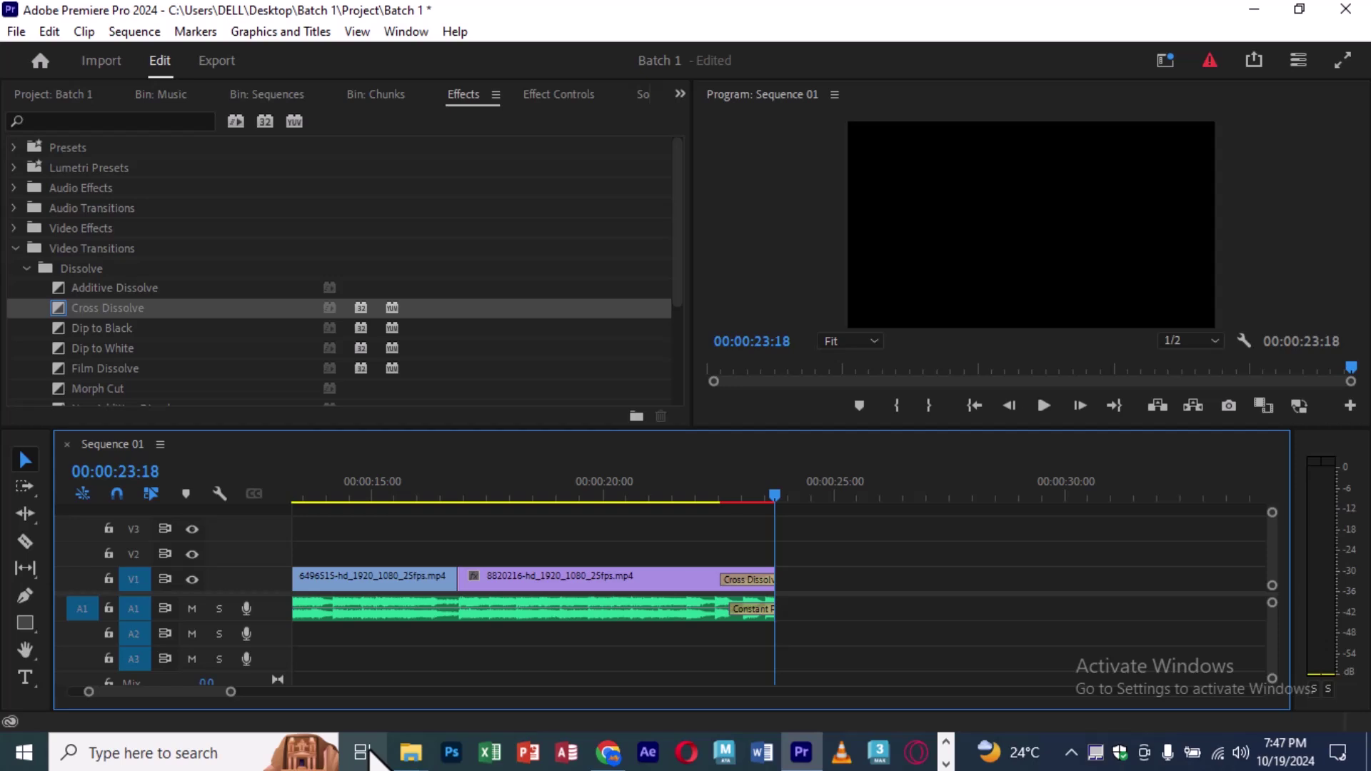
pyautogui.press('Up')
pyautogui.press('Up')
pyautogui.press('Up')
pyautogui.press('Up')
pyautogui.press('Down')
pyautogui.press('Down')
pyautogui.press('Down')
pyautogui.press('Up')
pyautogui.press('Down')
pyautogui.press('Down')
pyautogui.press('Up')
pyautogui.press('Up')
pyautogui.press('Up')
pyautogui.press('Up')
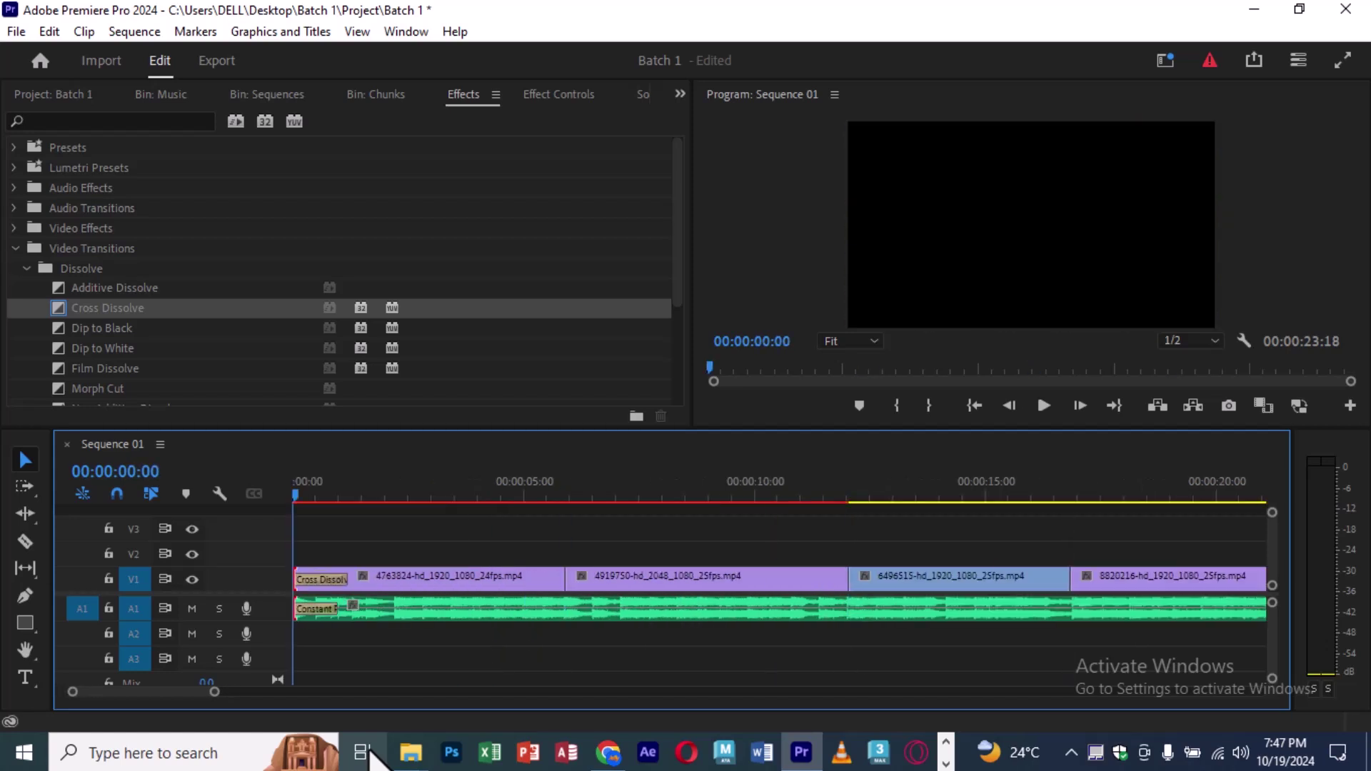
pyautogui.press('-')
pyautogui.press('-')
pyautogui.press('-')
pyautogui.press('-')
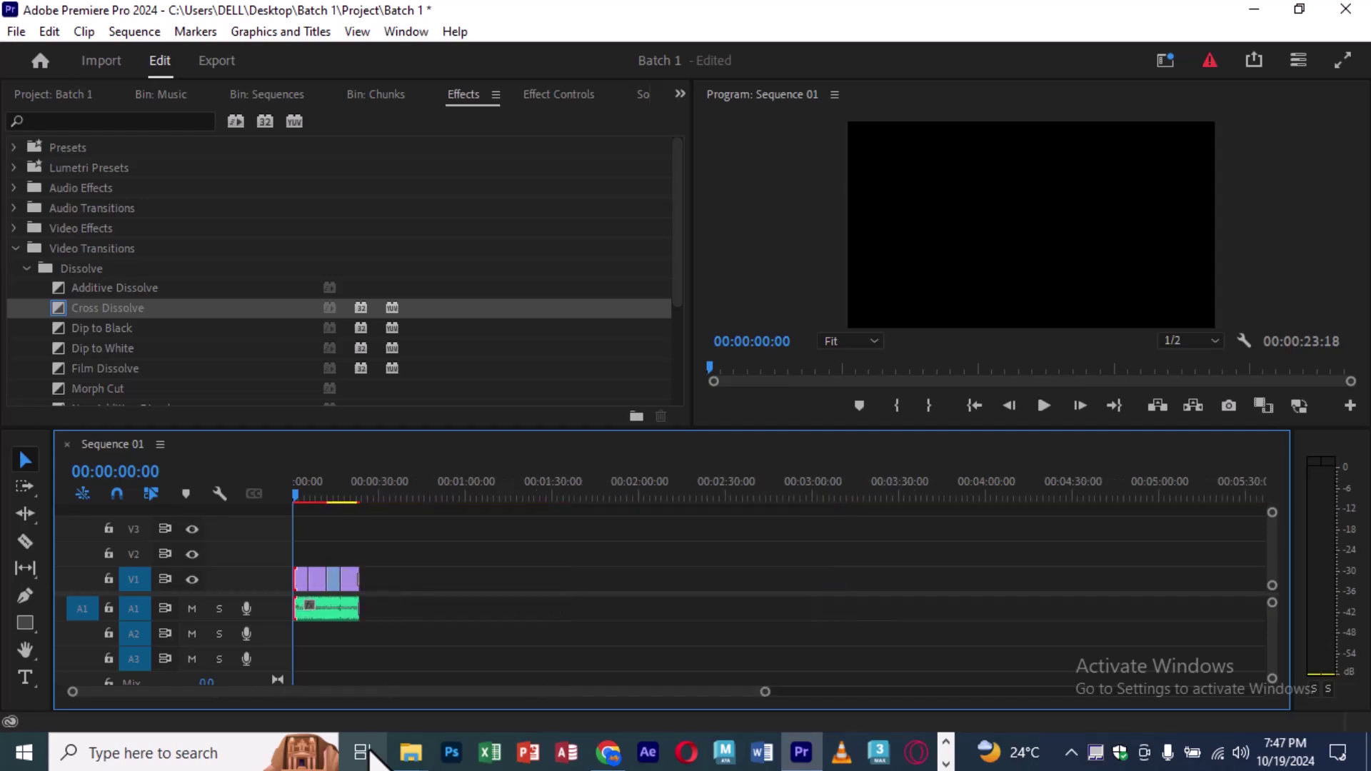
pyautogui.press('=')
pyautogui.press('=')
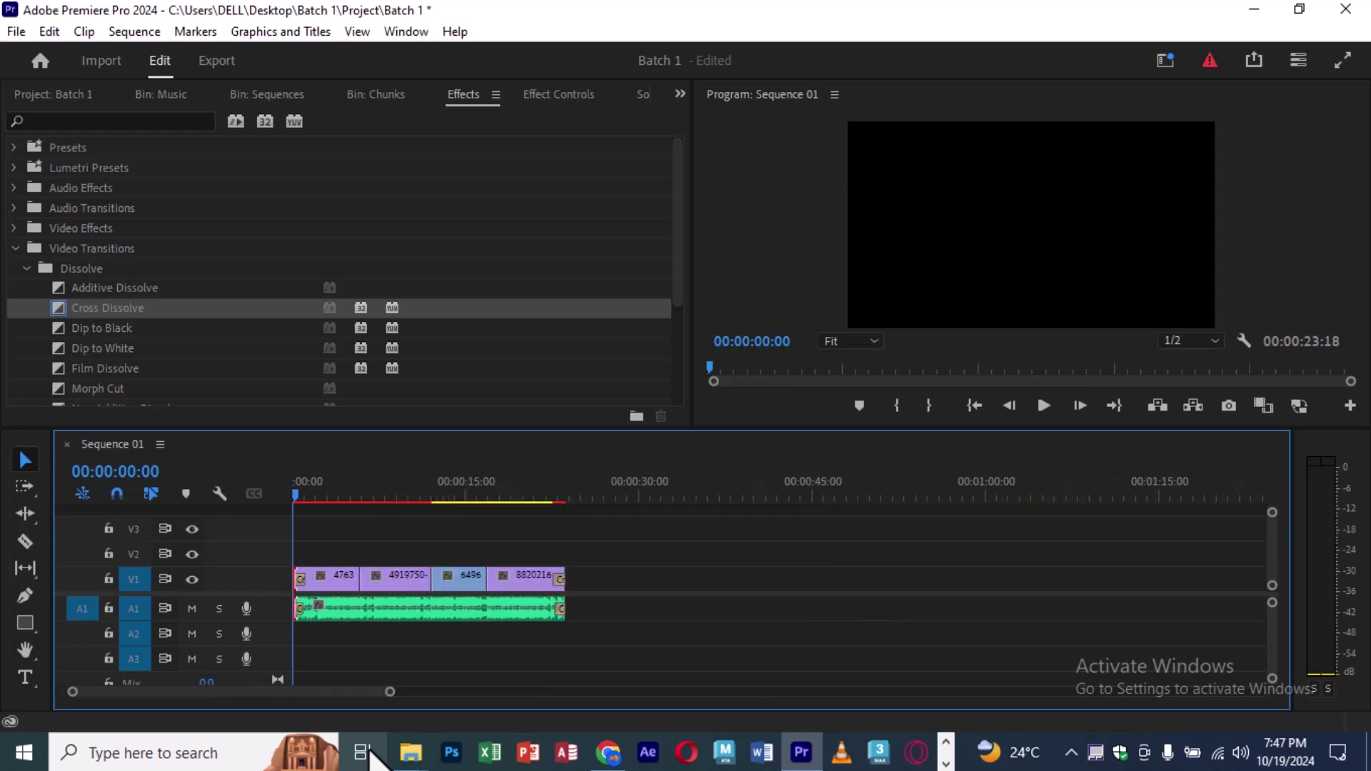
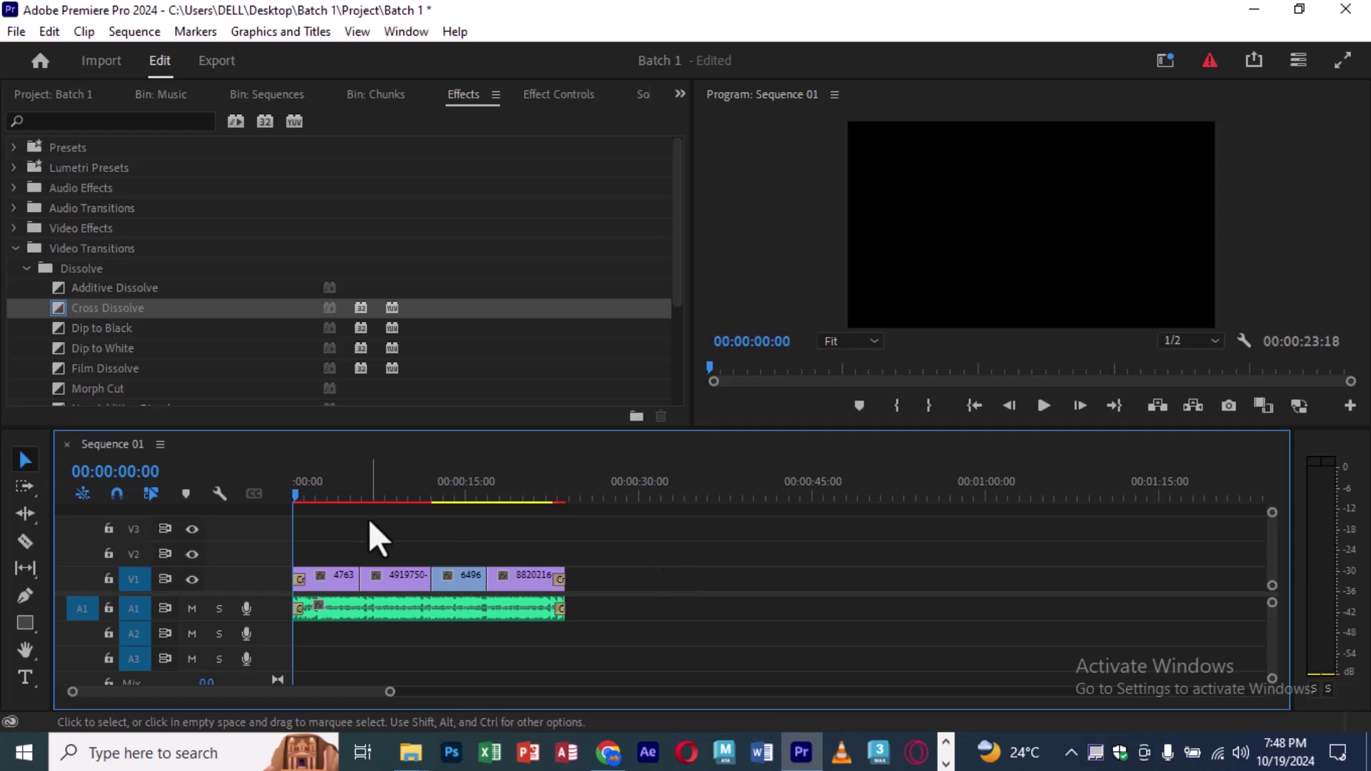
# Step: Preview Sequence 01 starting from about 3 seconds in
pyautogui.click(341, 494)
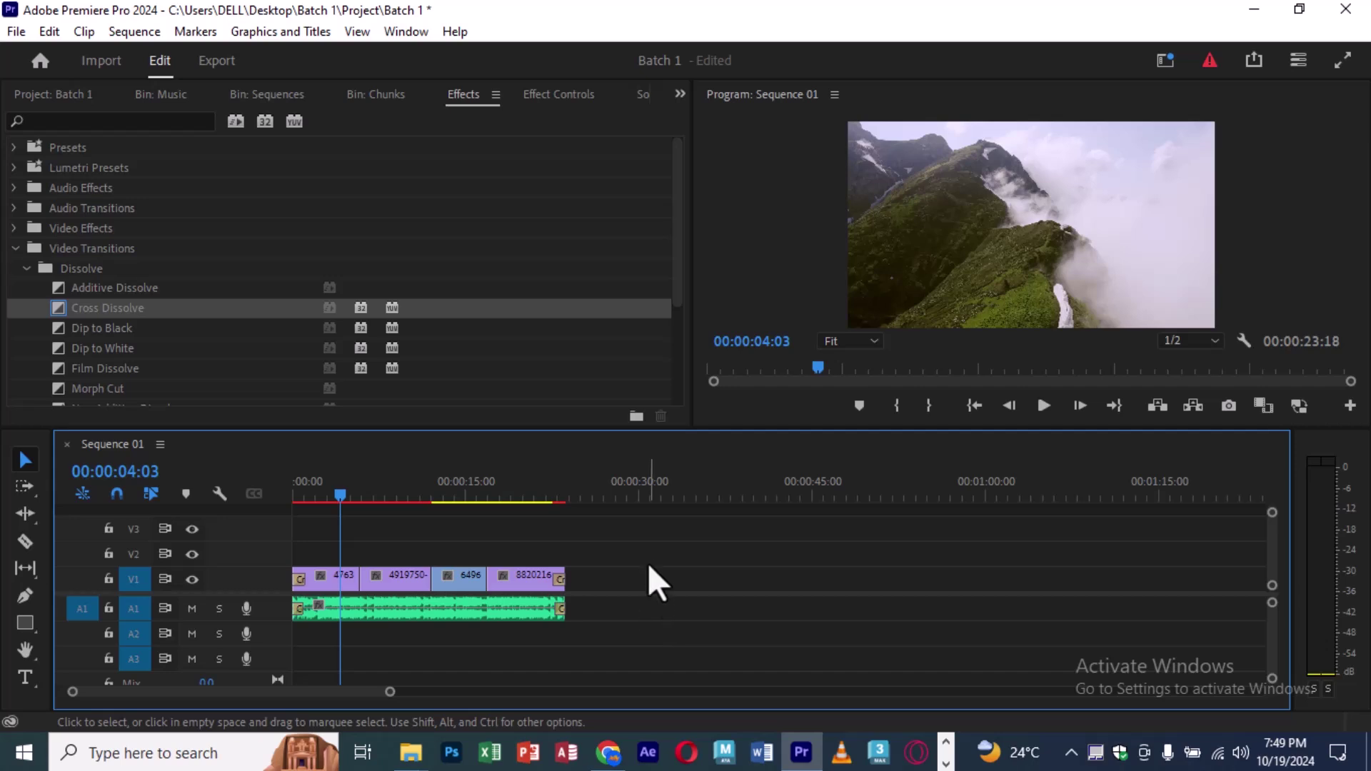
pyautogui.click(332, 479)
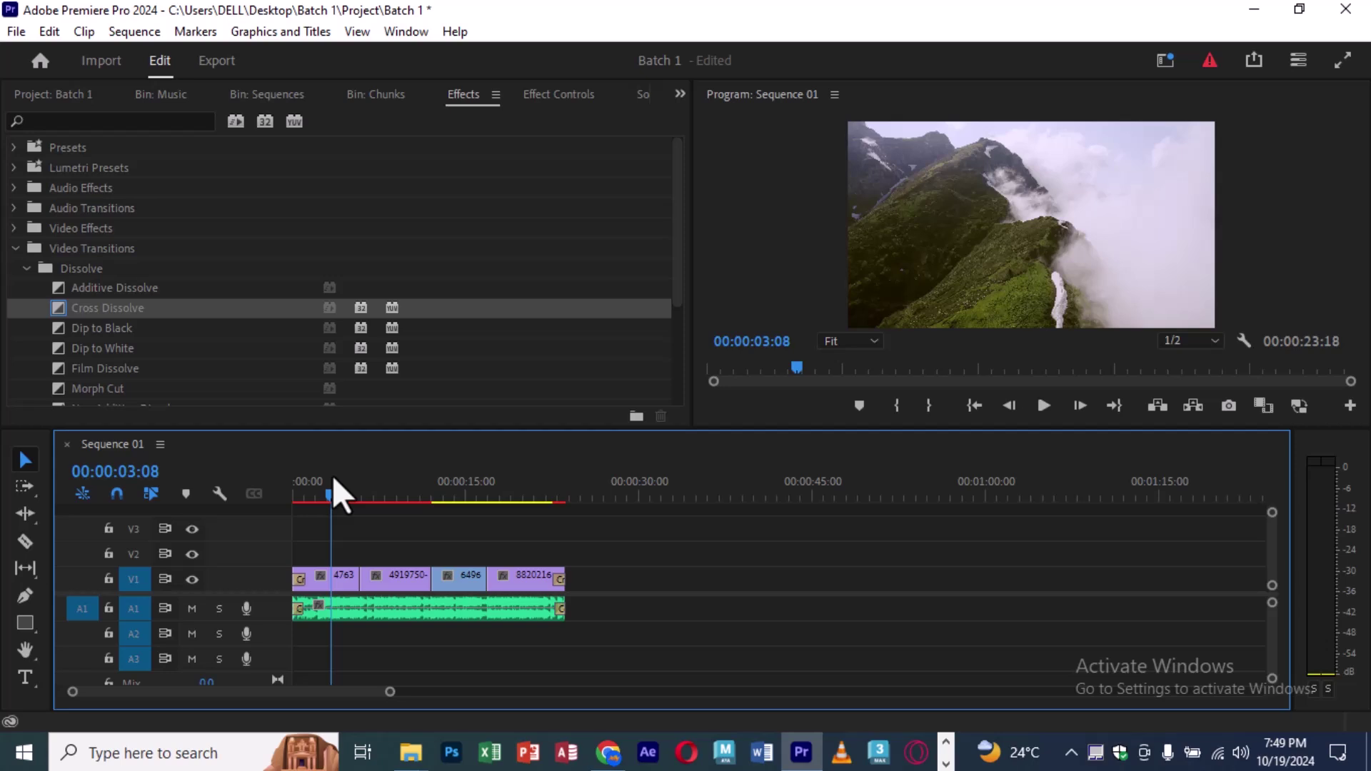
pyautogui.press('space')
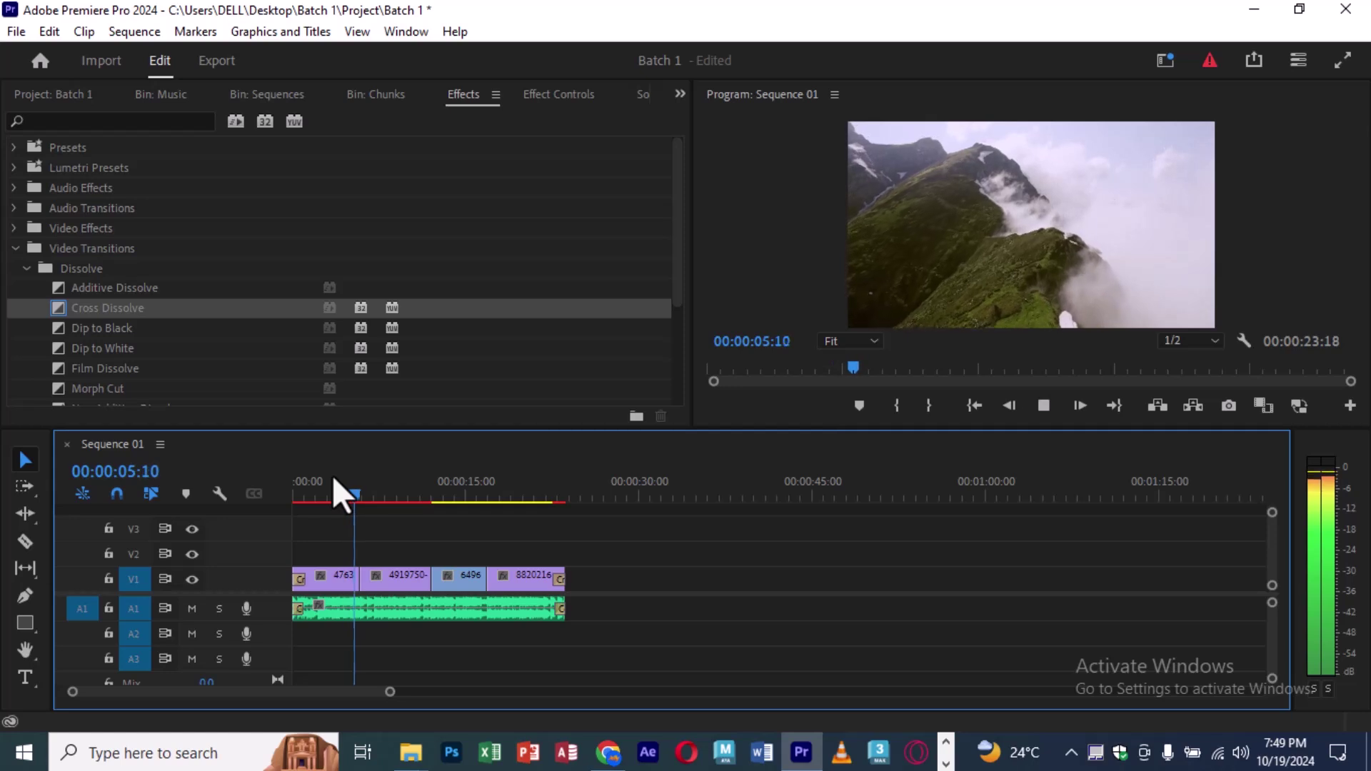
pyautogui.press('space')
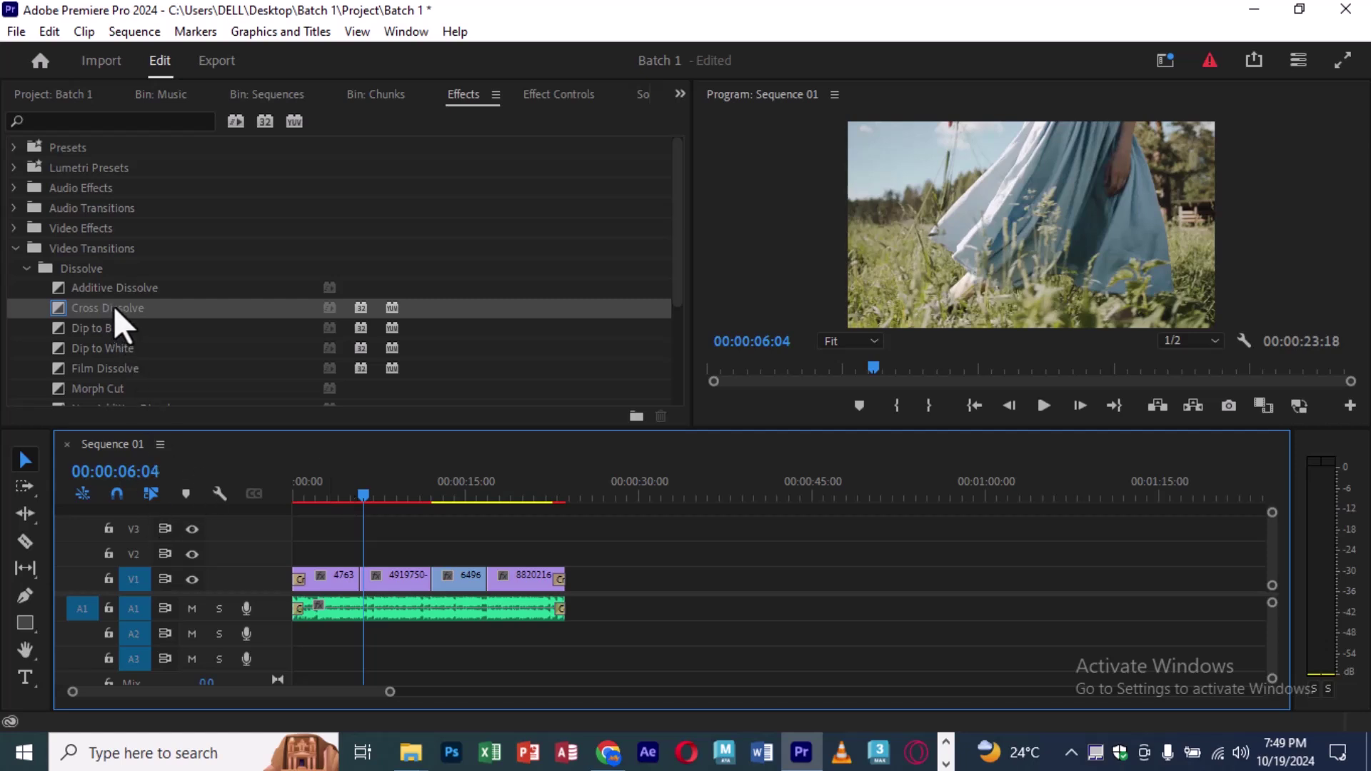
# Step: Add Cross Dissolve transitions at the three cuts between the four V1 clips
pyautogui.moveTo(114, 308); pyautogui.dragTo(361, 580)
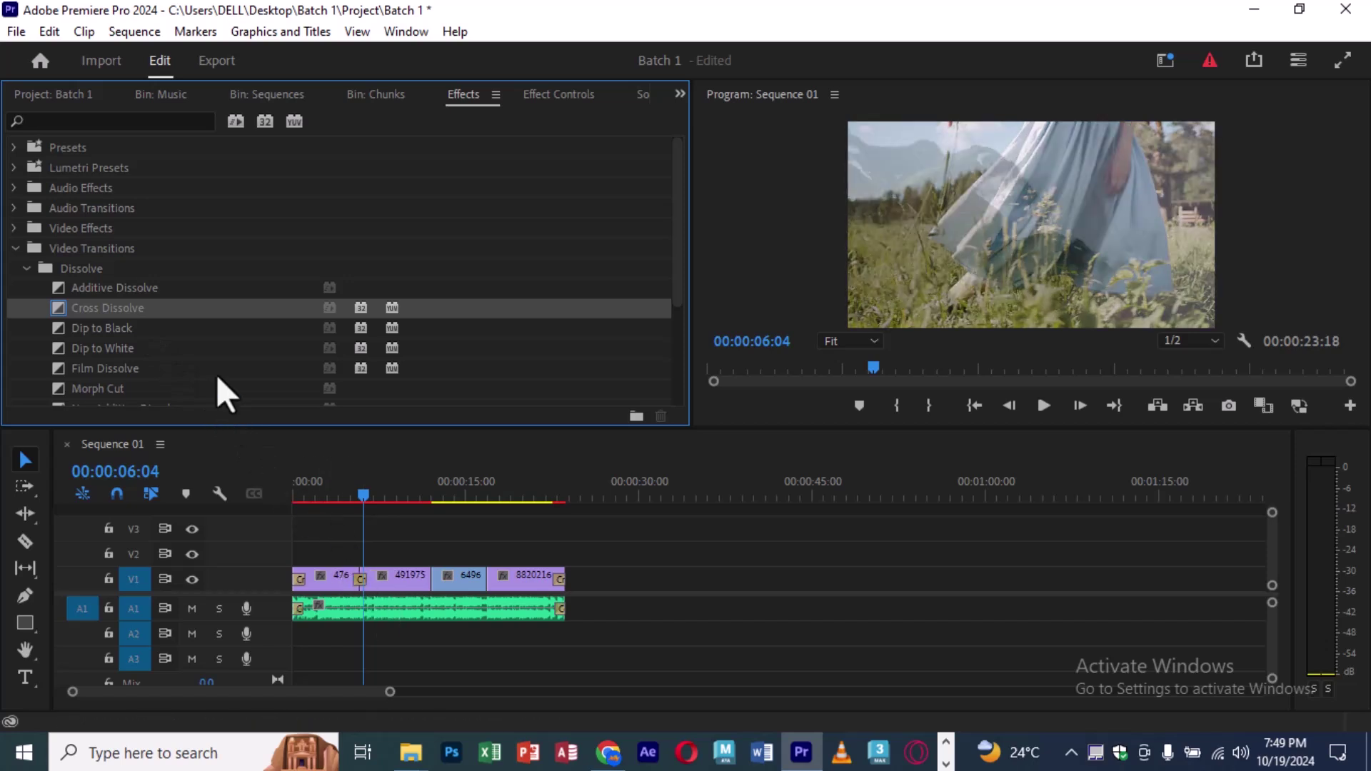
pyautogui.moveTo(129, 305); pyautogui.dragTo(433, 580)
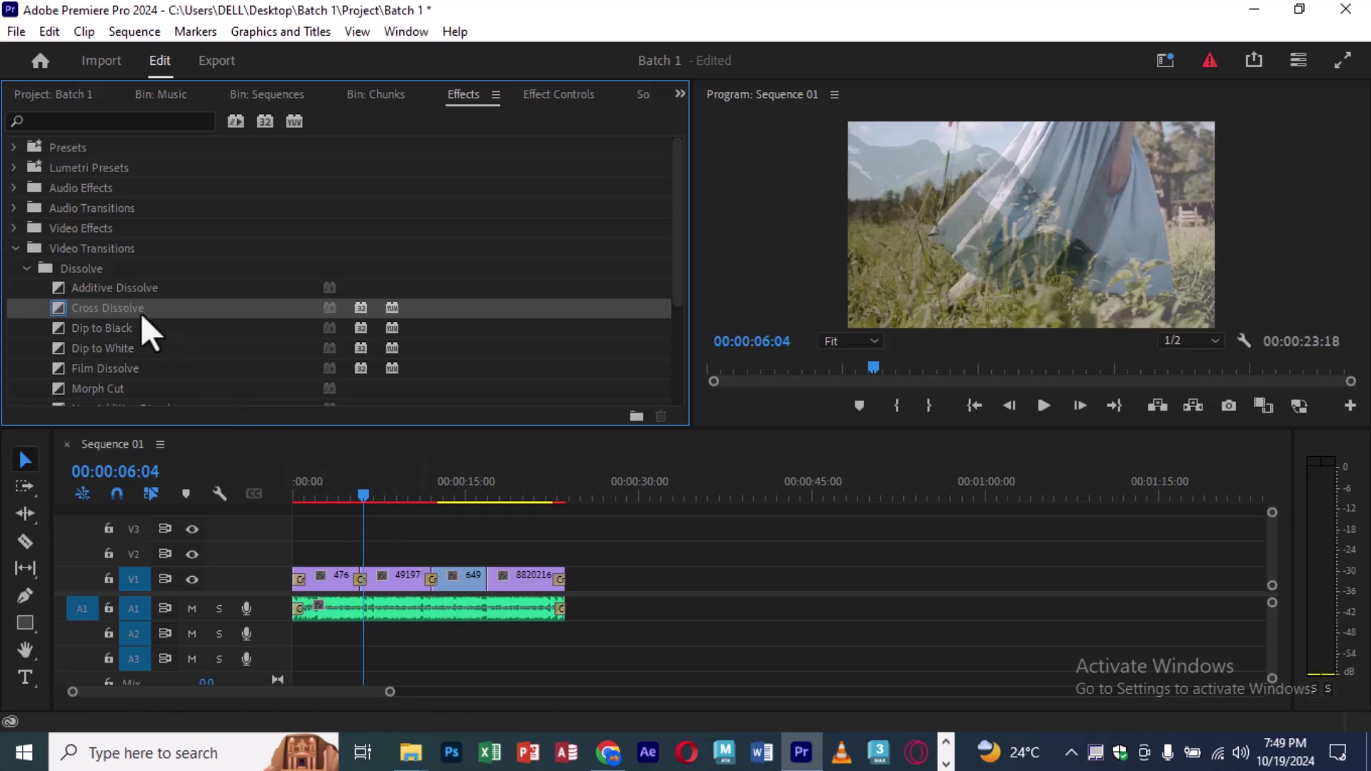
pyautogui.moveTo(140, 312); pyautogui.dragTo(486, 583)
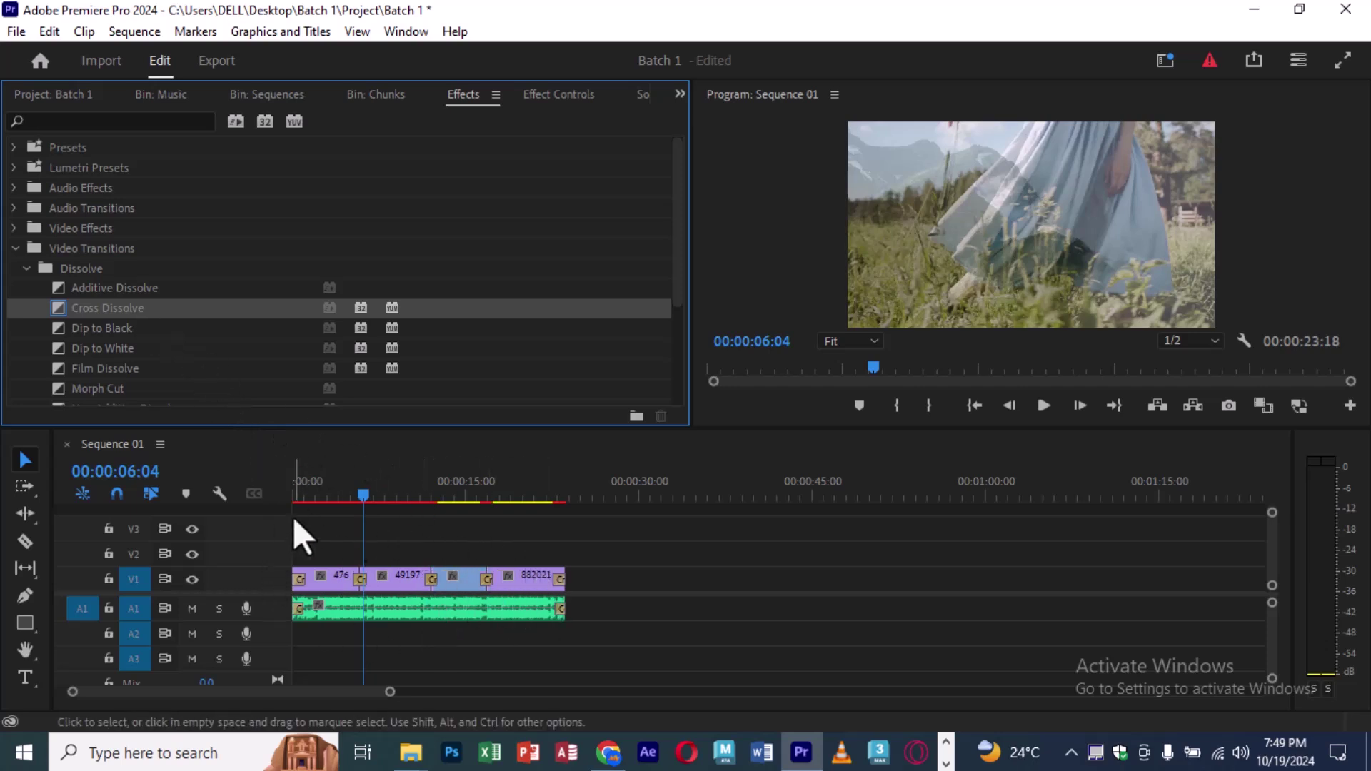
# Step: Play the sequence from about 4 seconds to check the transitions, then fit the timeline
pyautogui.click(346, 493)
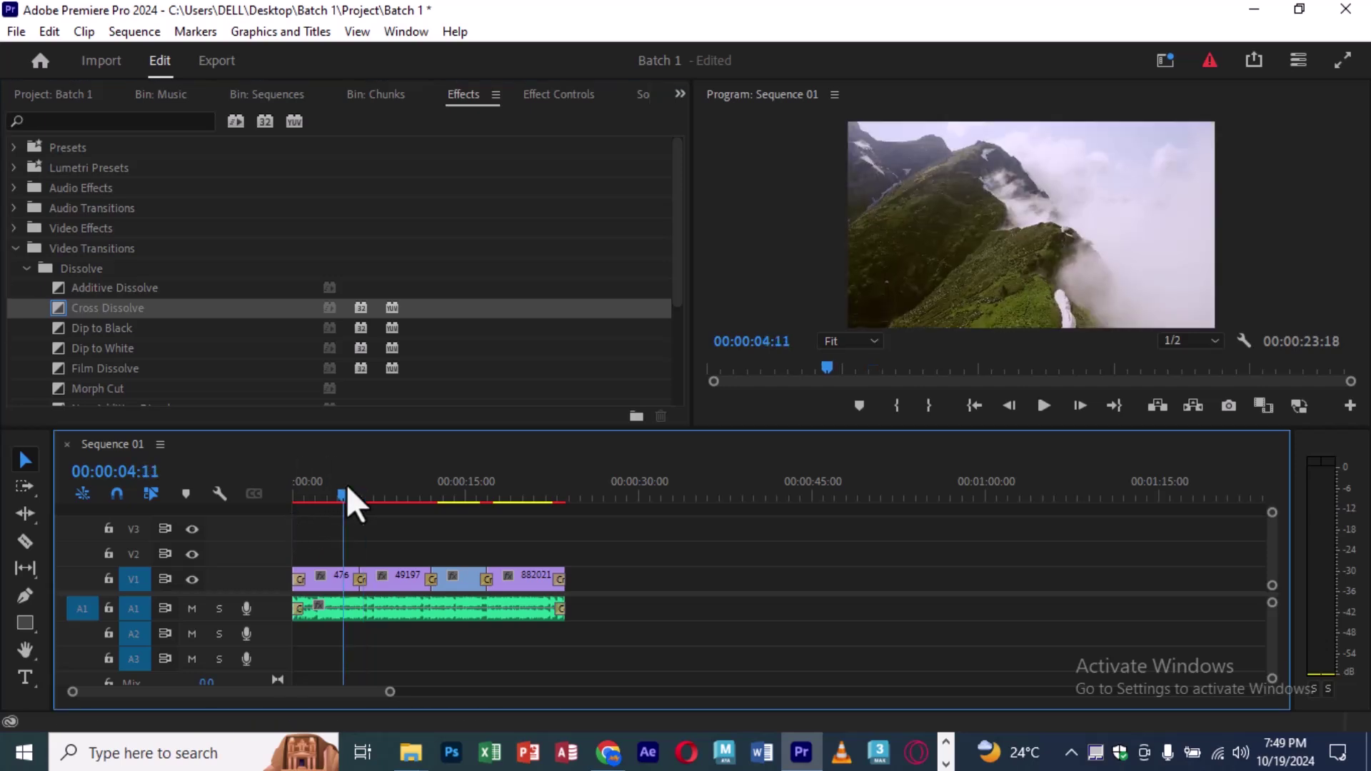
pyautogui.press('space')
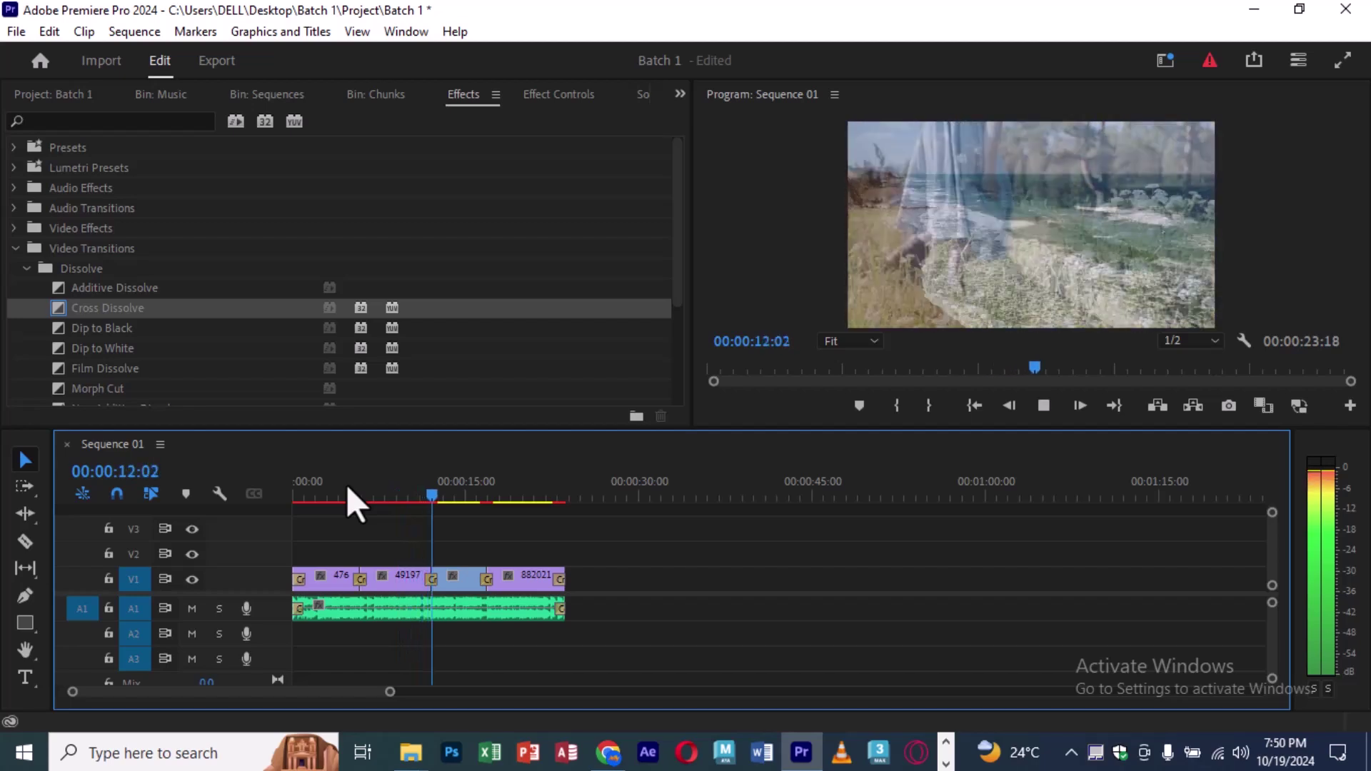
pyautogui.press('space')
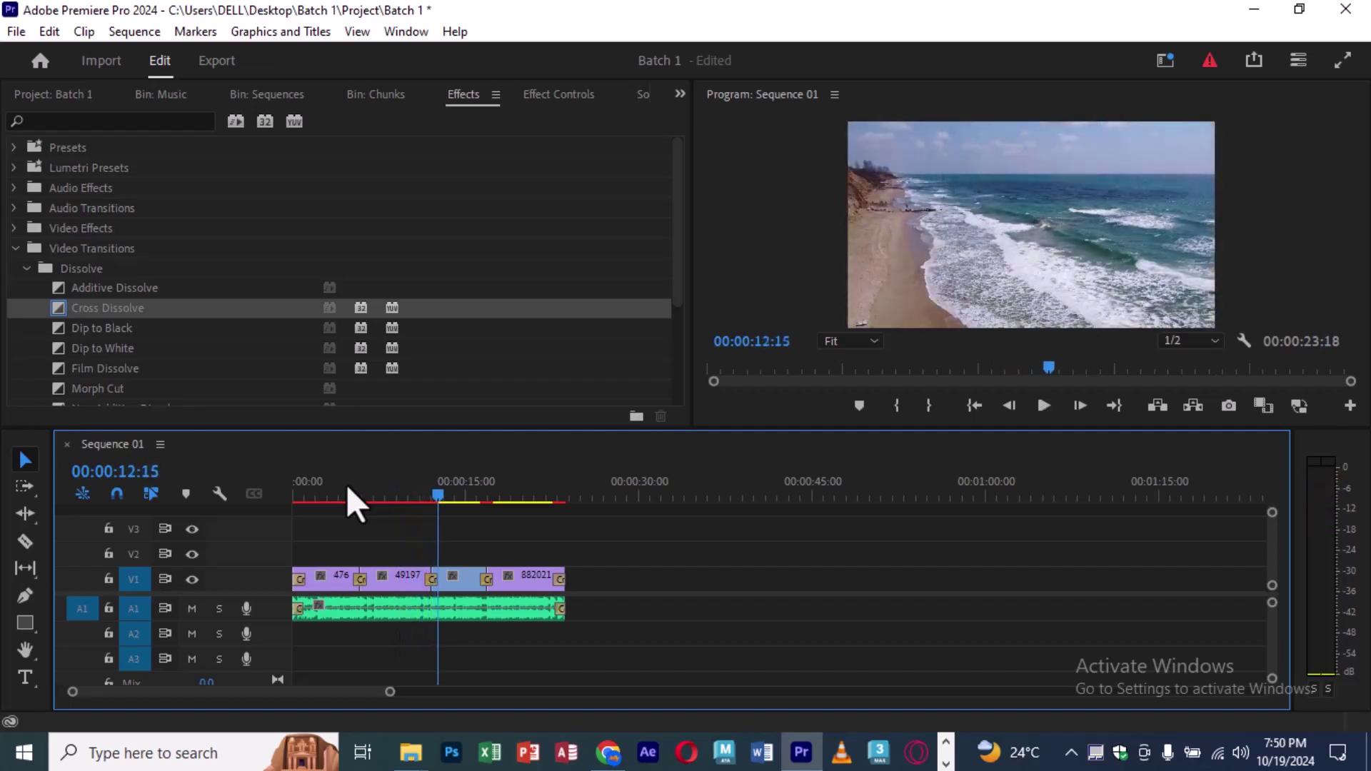
pyautogui.press('\\')
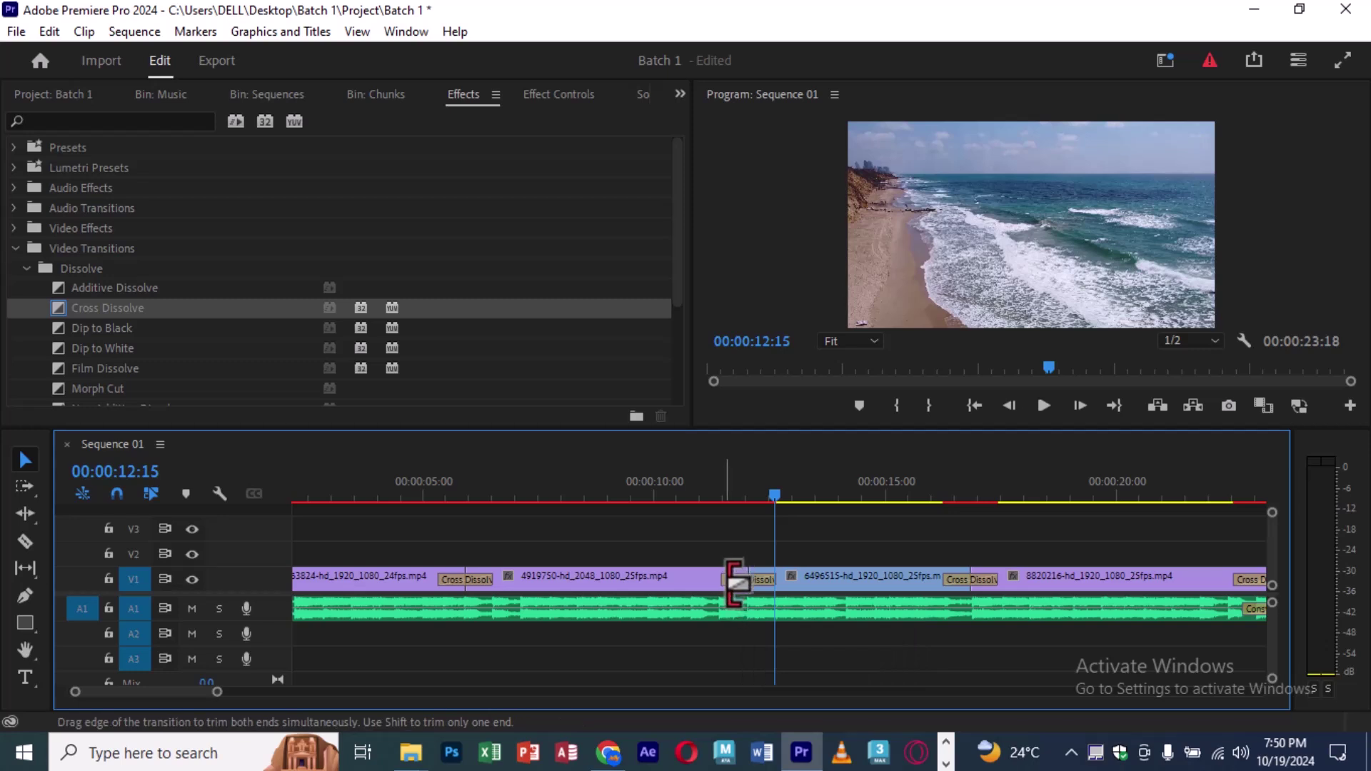
# Step: Stretch the middle Cross Dissolve to 00:00:03:03 and play it back
pyautogui.moveTo(735, 582); pyautogui.dragTo(680, 585)
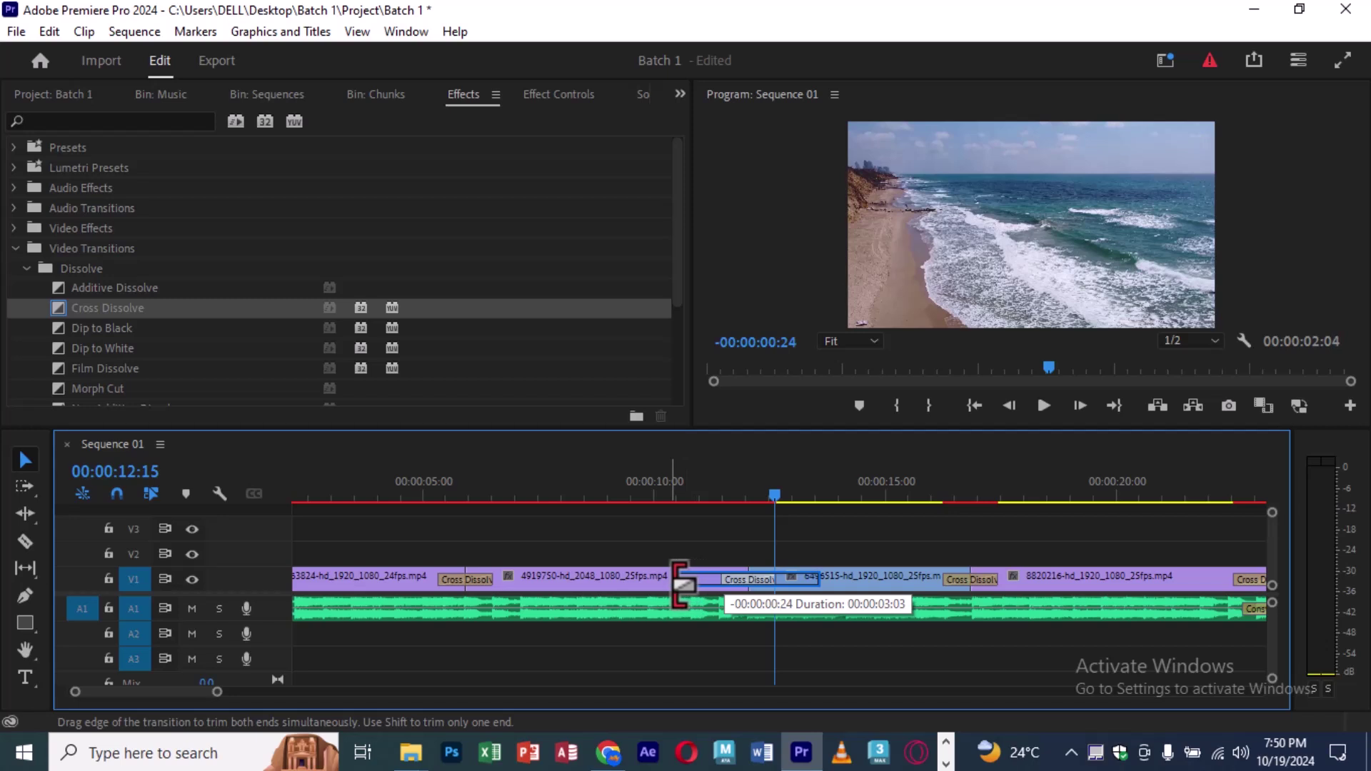
pyautogui.click(571, 496)
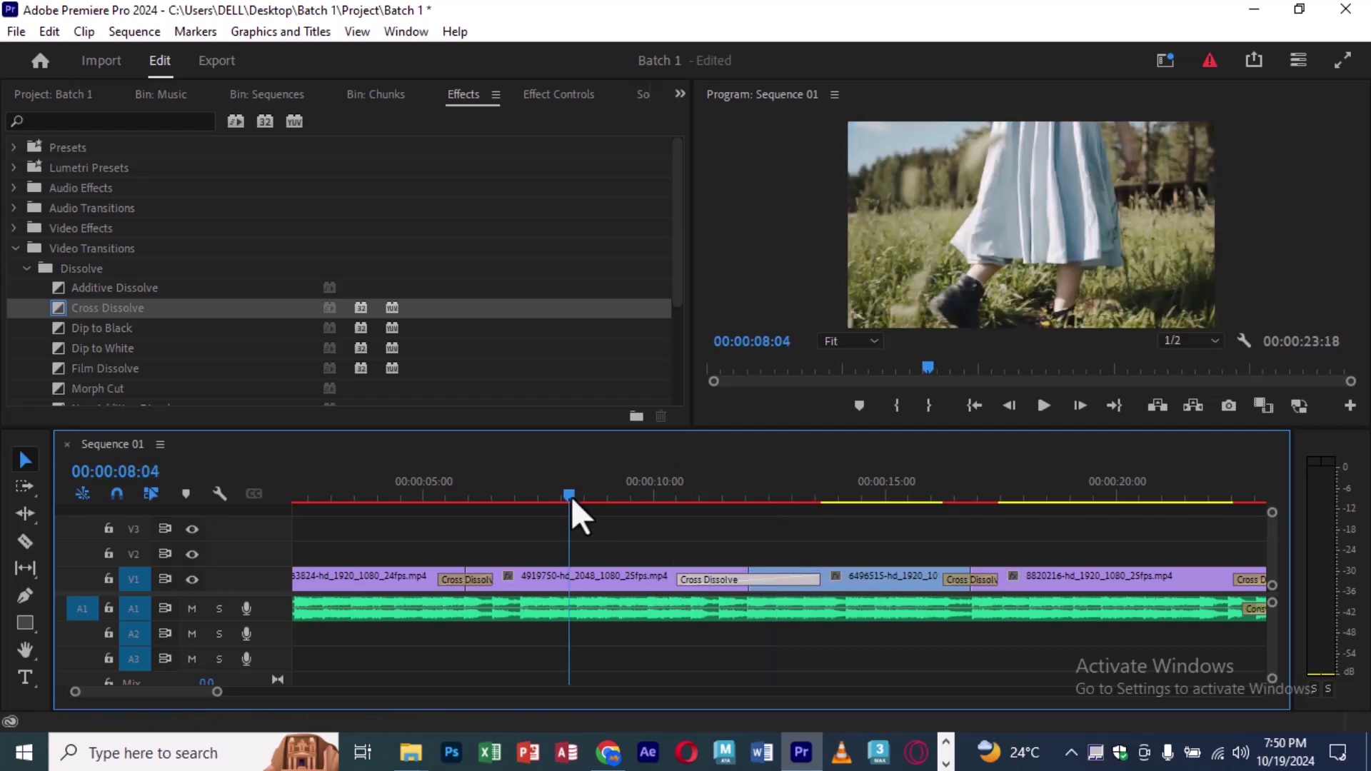
pyautogui.press('space')
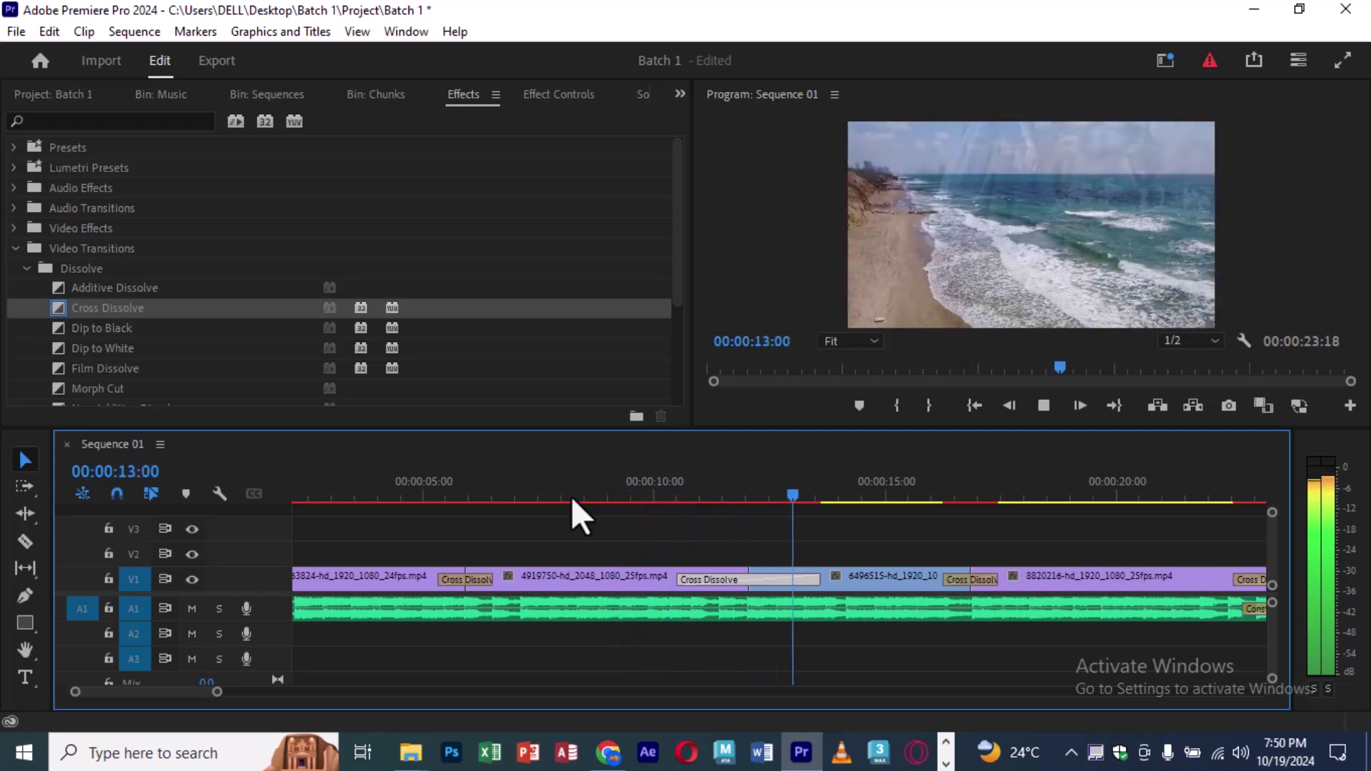
pyautogui.press('space')
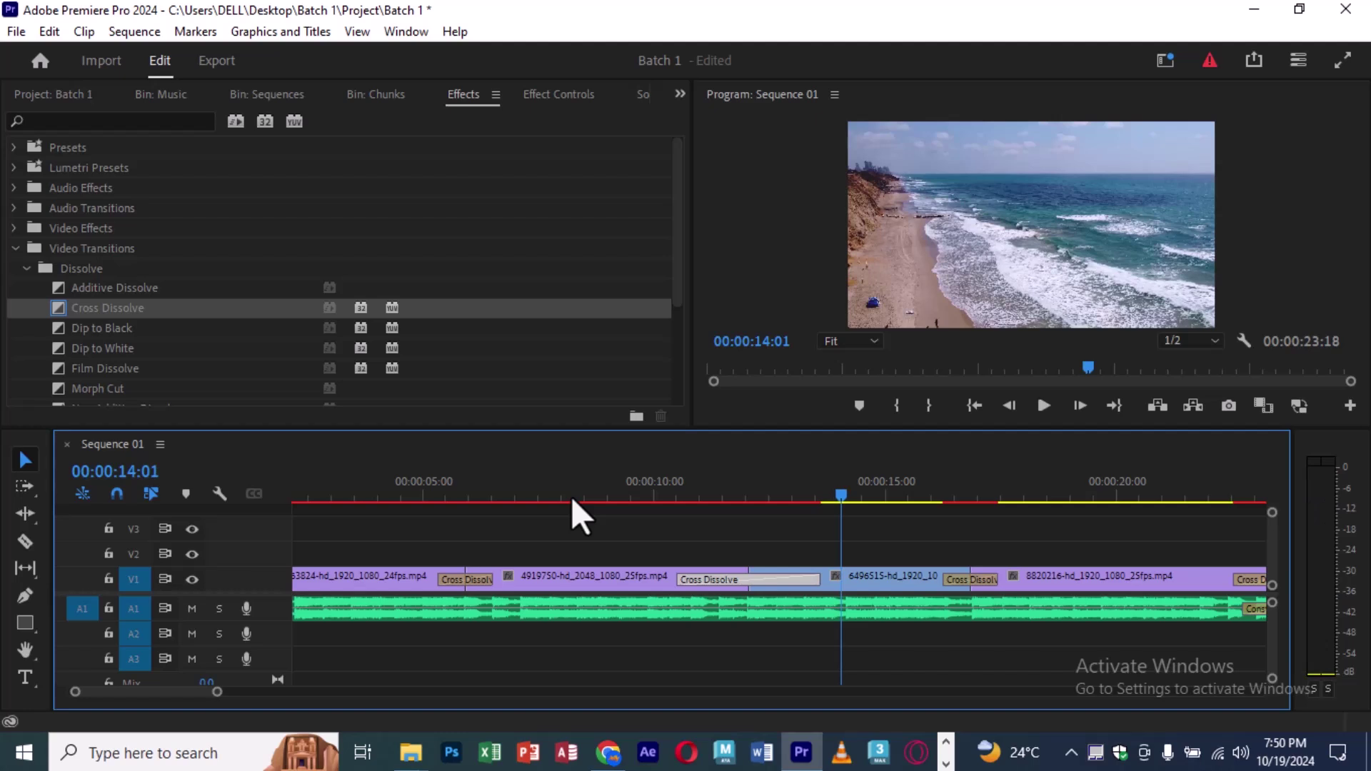
pyautogui.press('-')
pyautogui.press('-')
pyautogui.press('-')
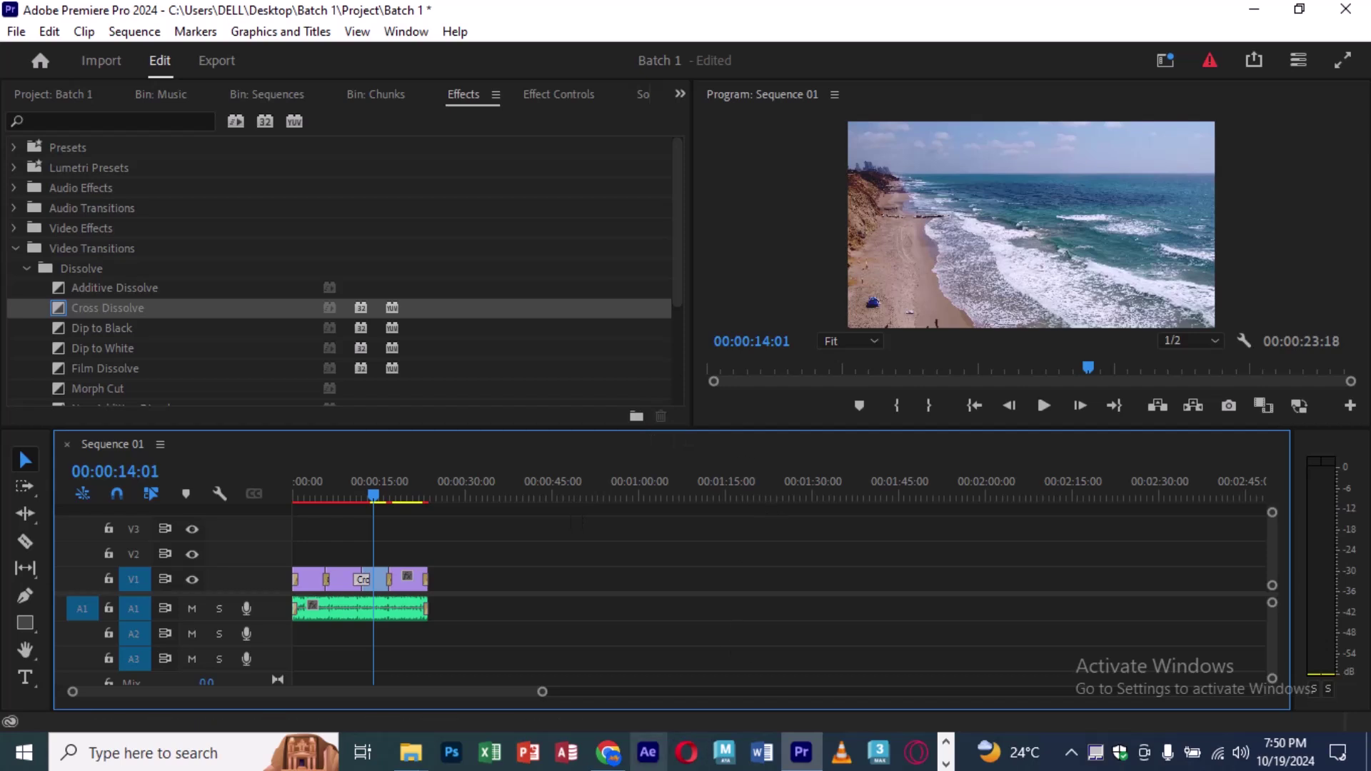
pyautogui.click(947, 764)
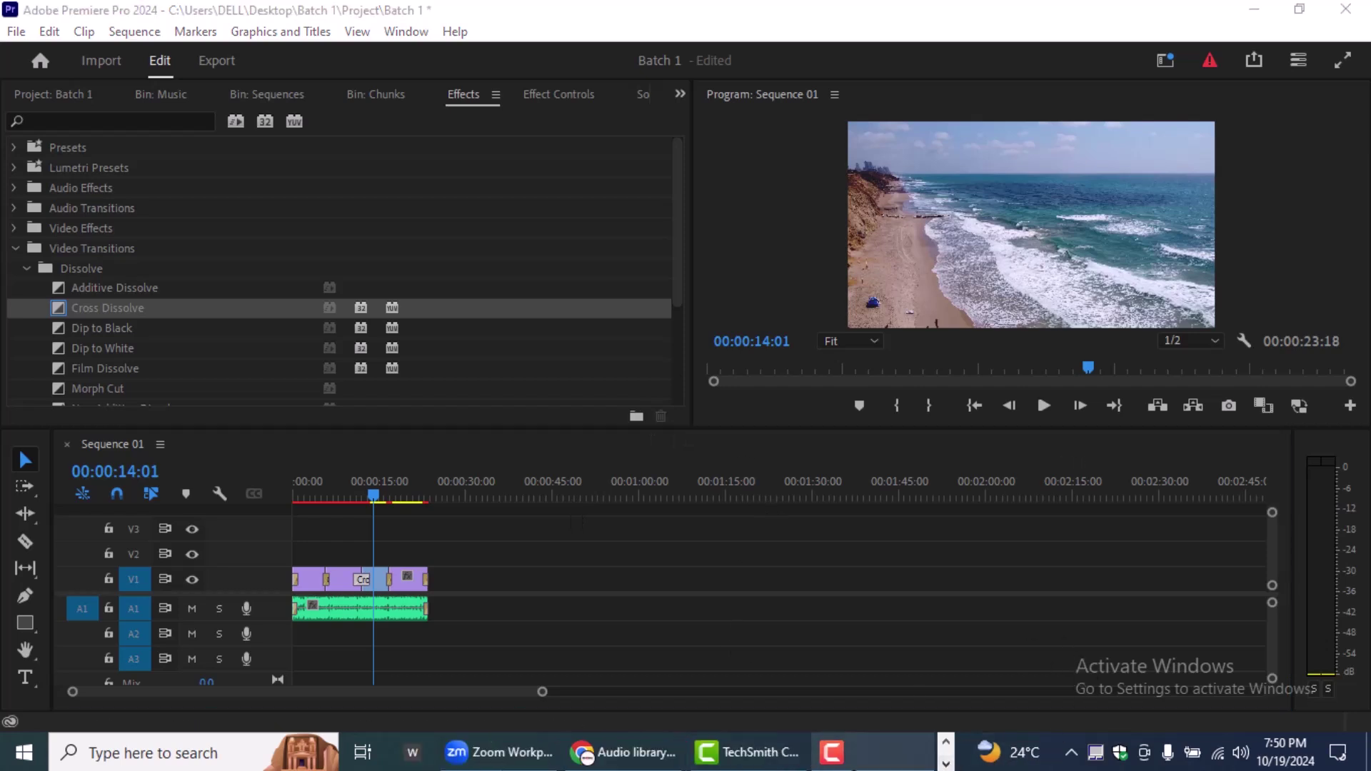
pyautogui.click(656, 763)
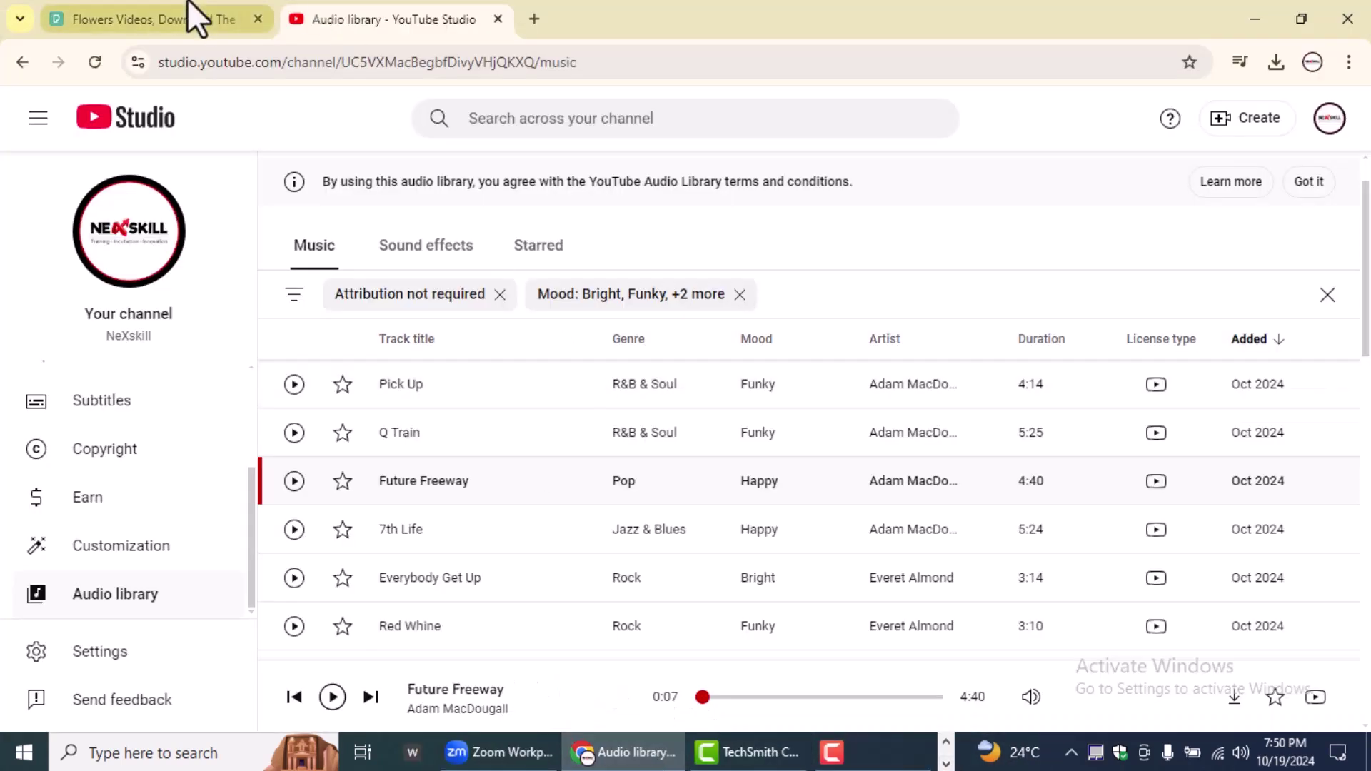
pyautogui.click(191, 20)
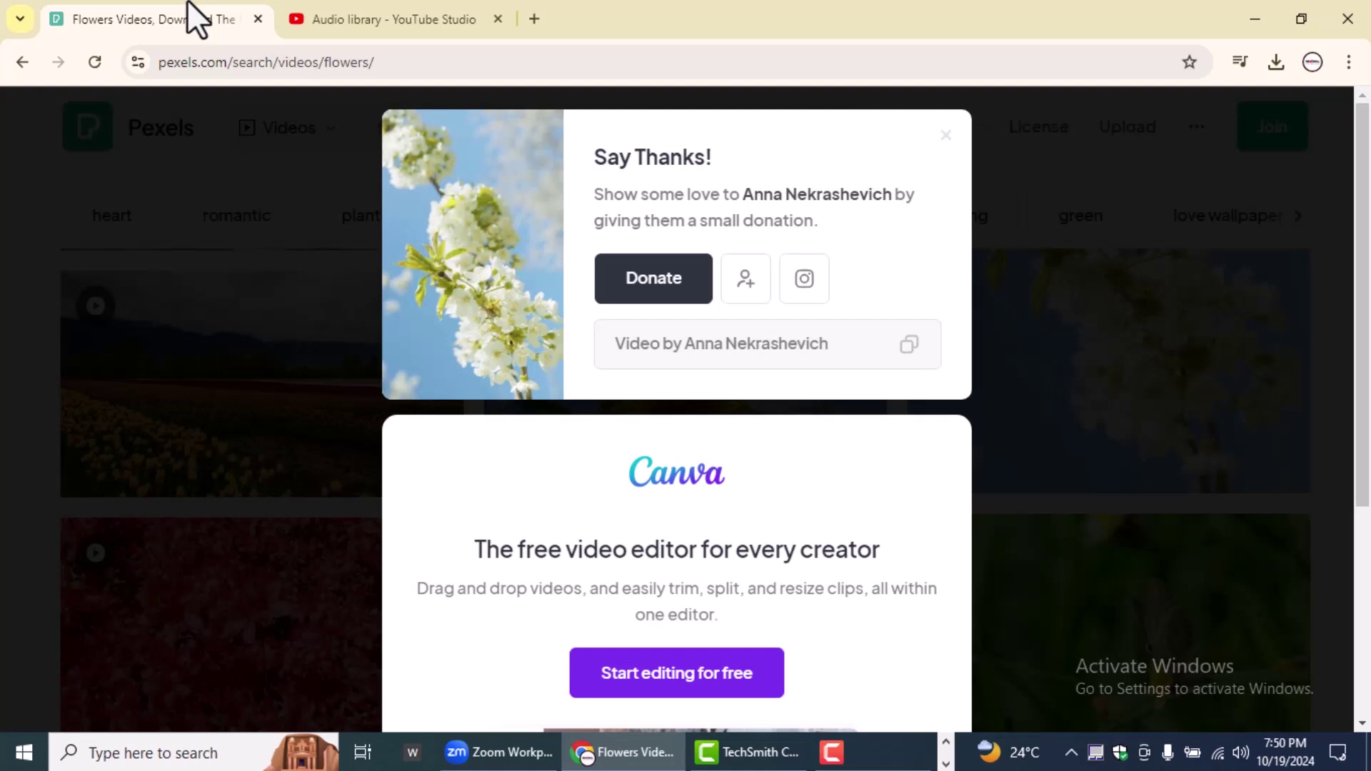
pyautogui.click(1255, 19)
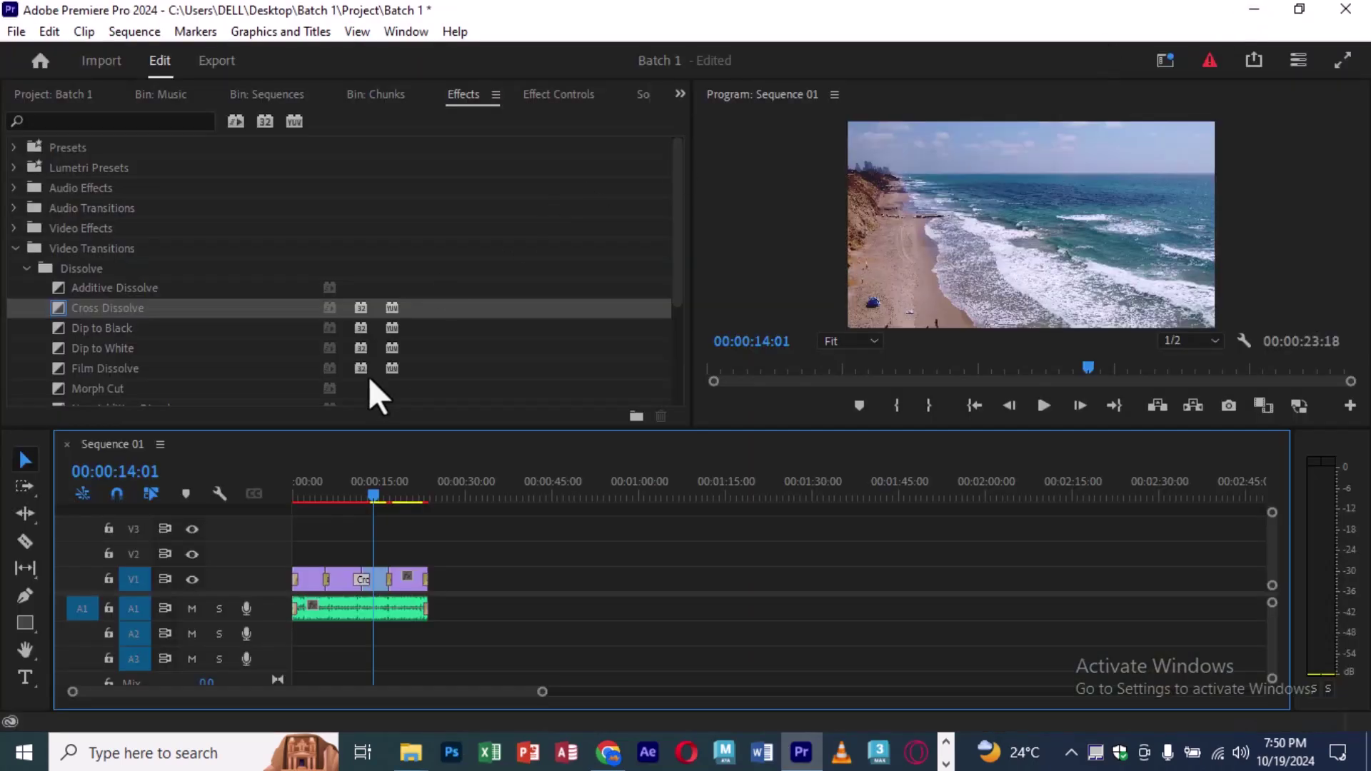
# Step: Import clips 4763824, 4919750, 6496515 and 8820216 from Batch 1 > Chunks
pyautogui.click(76, 94)
pyautogui.doubleClick(79, 299)
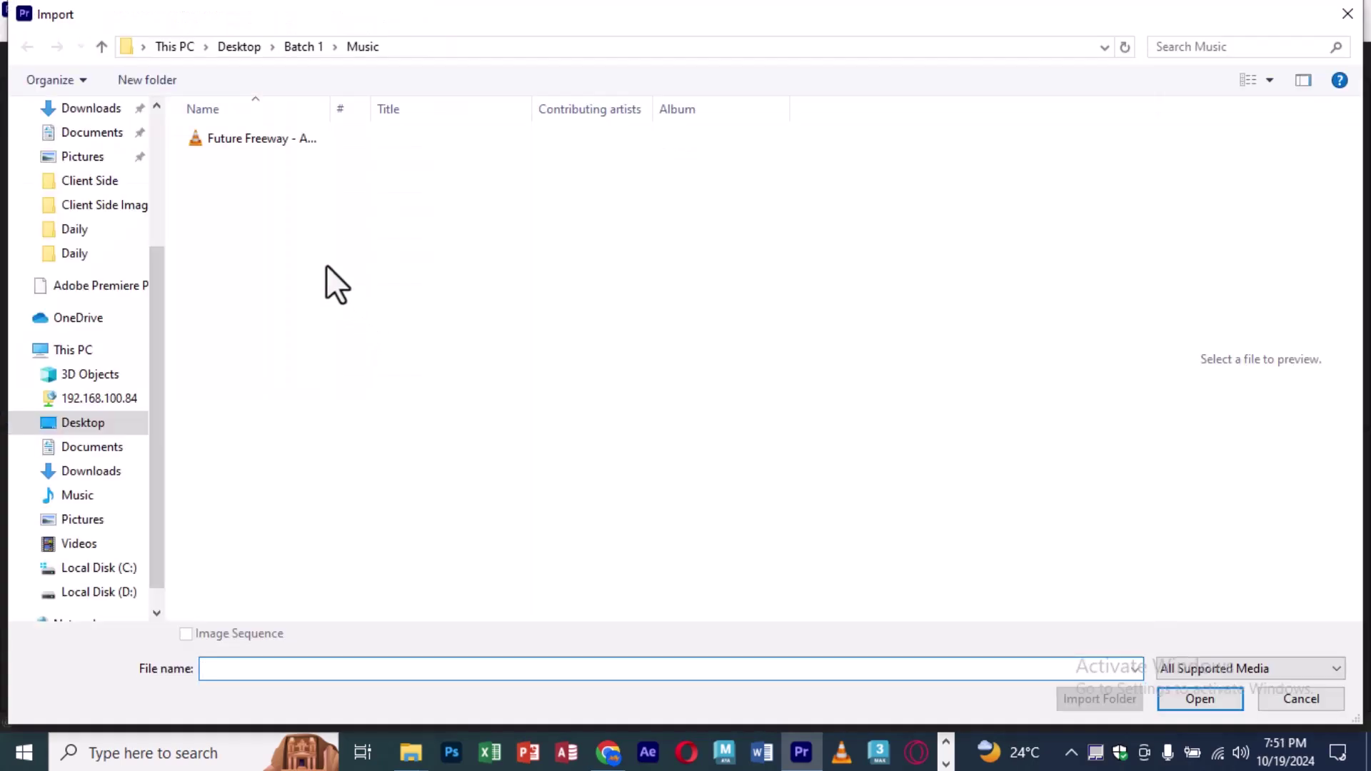
pyautogui.click(293, 44)
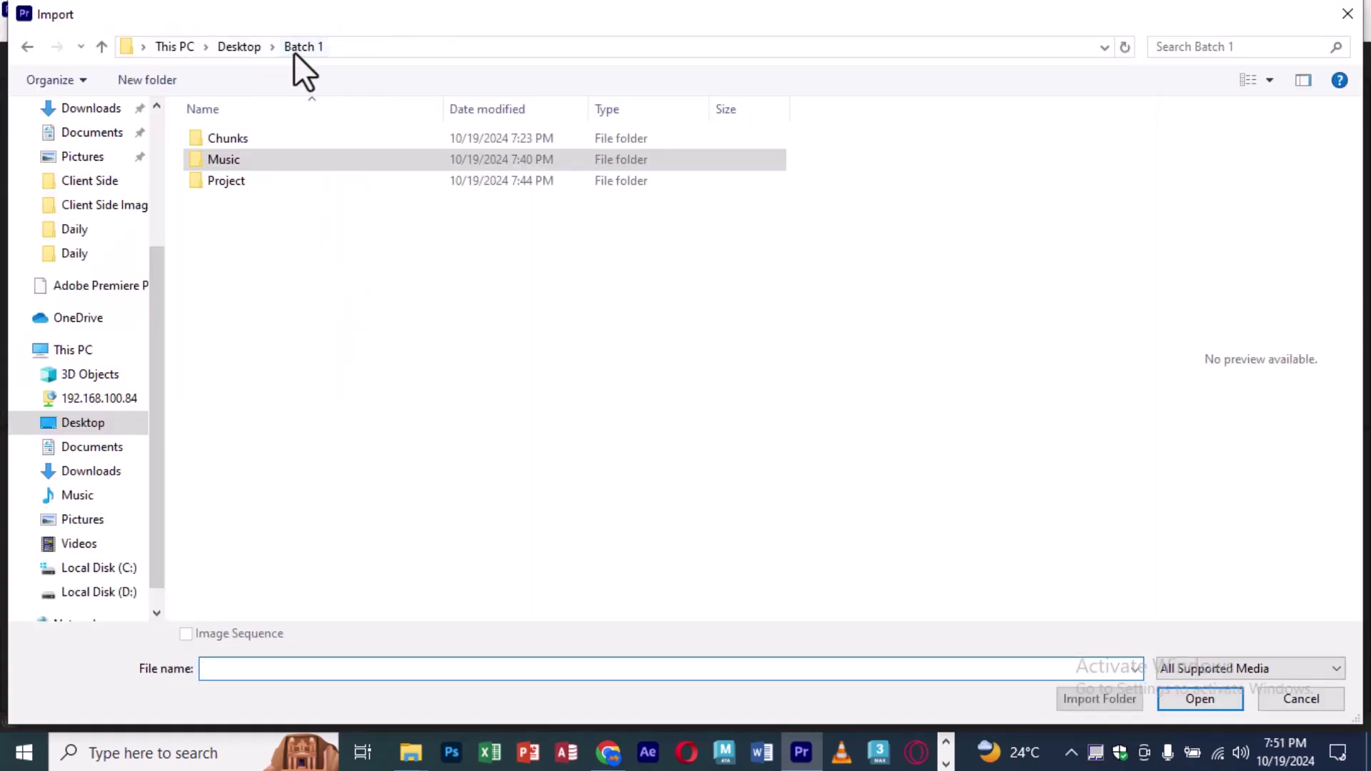
pyautogui.click(250, 138)
pyautogui.doubleClick(250, 138)
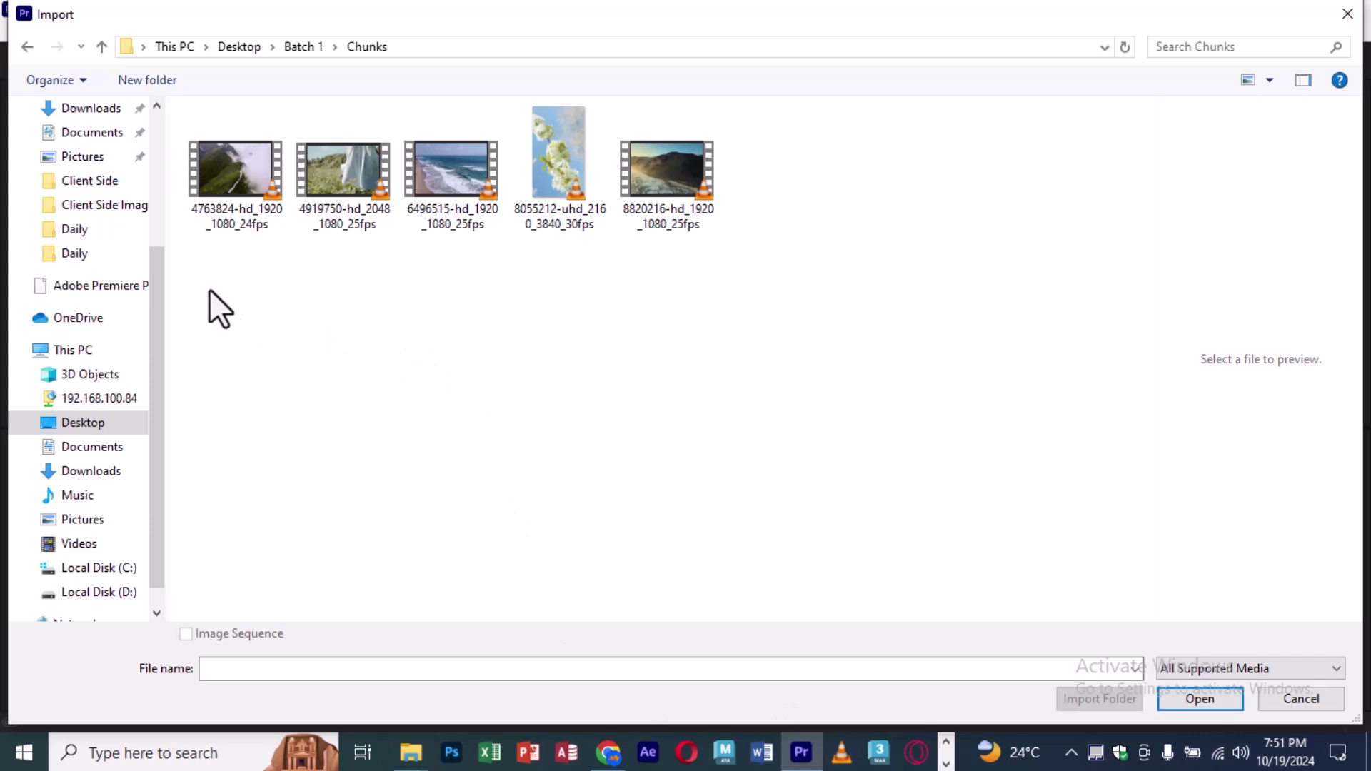
pyautogui.moveTo(210, 286); pyautogui.dragTo(472, 200)
pyautogui.keyDown('ctrl'); pyautogui.click(711, 200); pyautogui.keyUp('ctrl')
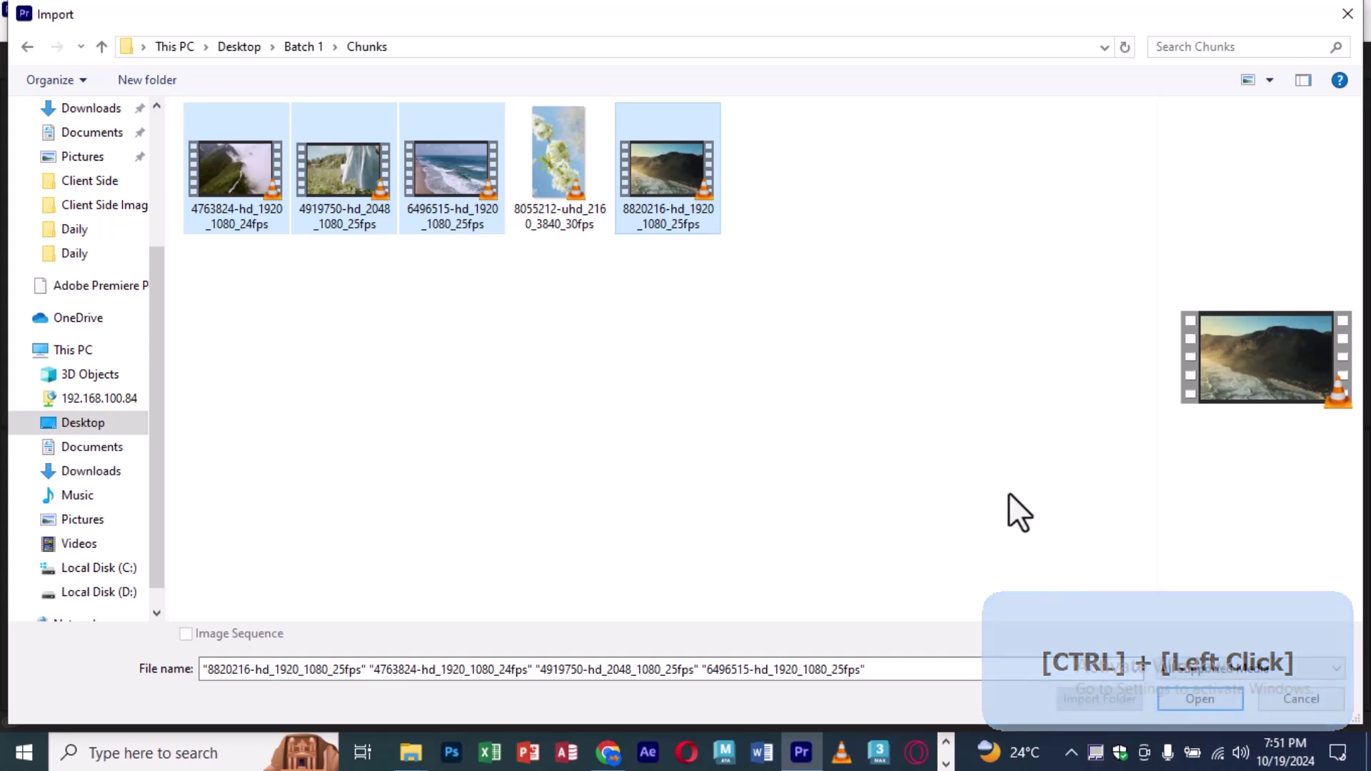
pyautogui.press('Return')
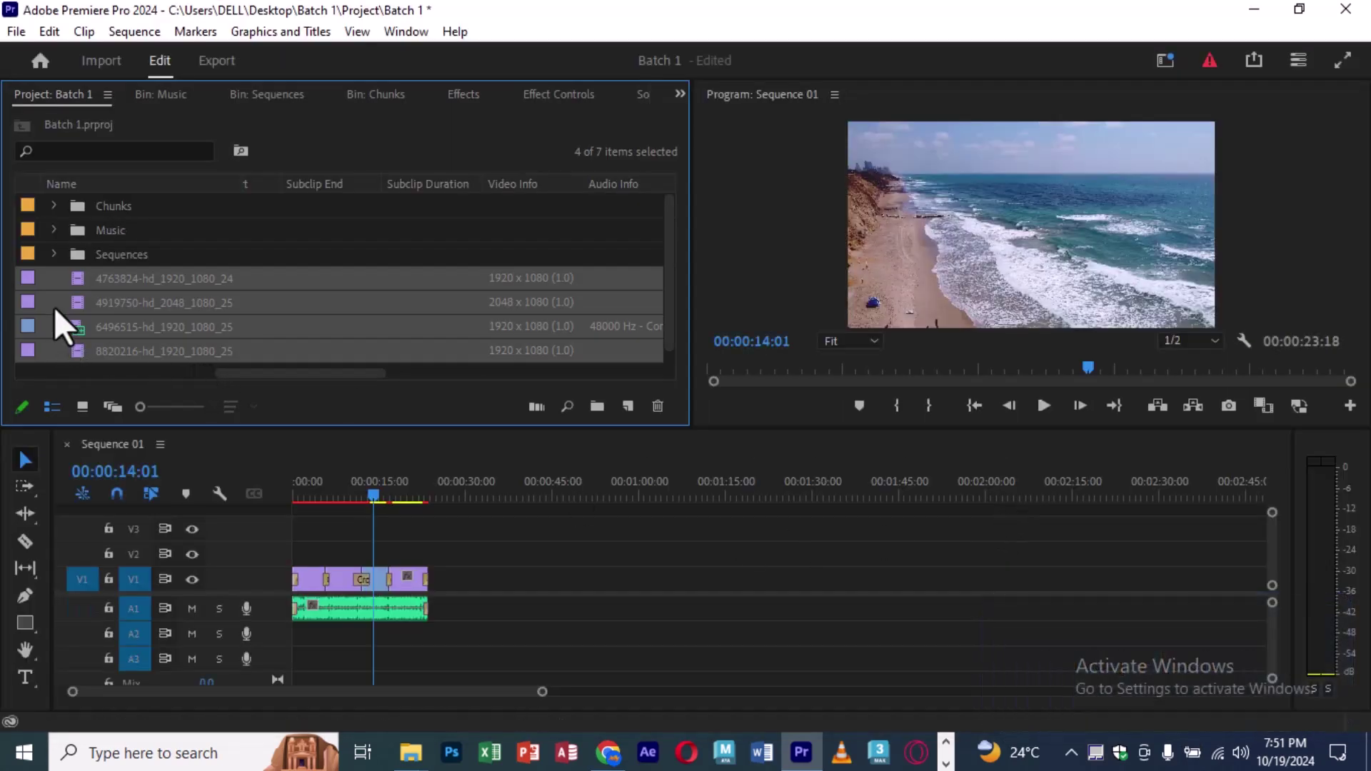
pyautogui.hotkey('ctrl', 'shift', 'a')
# Step: Place clip 6496515 on the timeline, then unlink it and delete its video and audio
pyautogui.moveTo(70, 328); pyautogui.dragTo(561, 579)
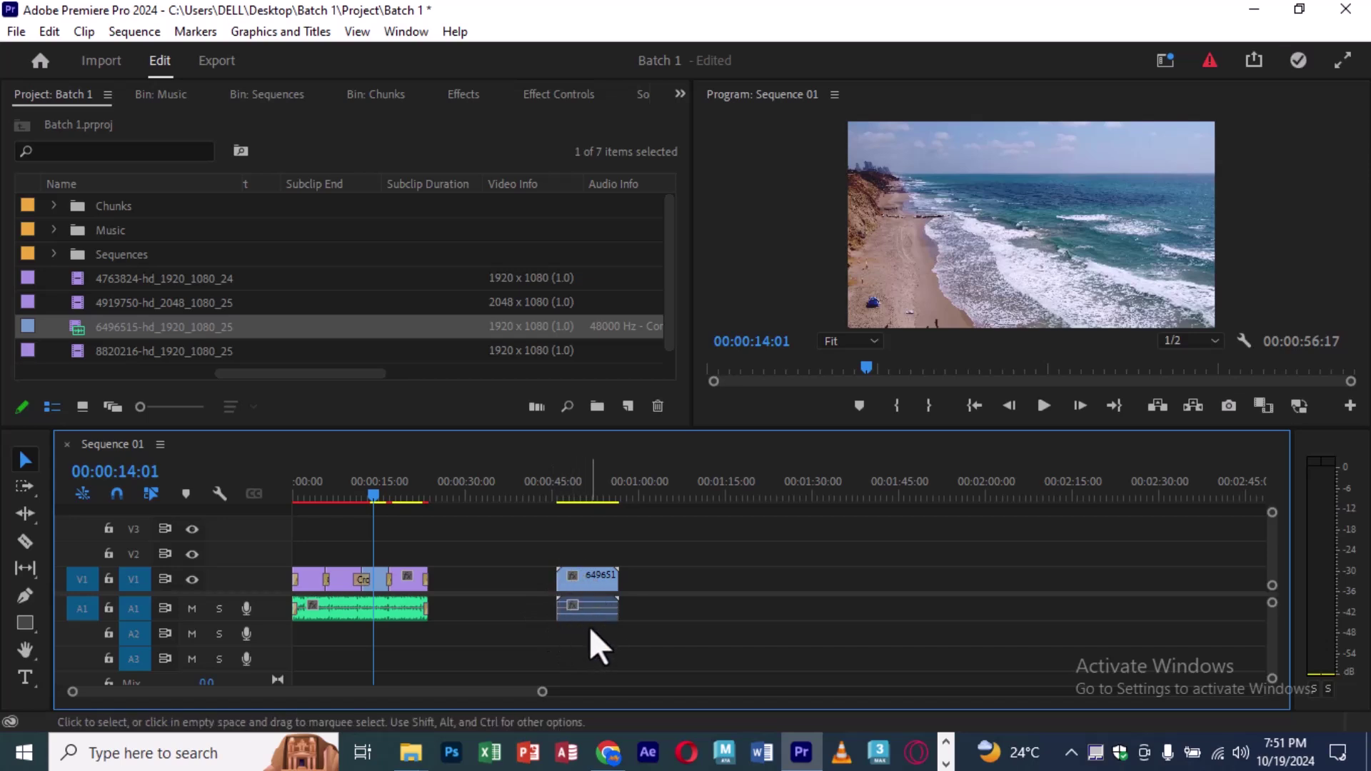
pyautogui.rightClick(590, 586)
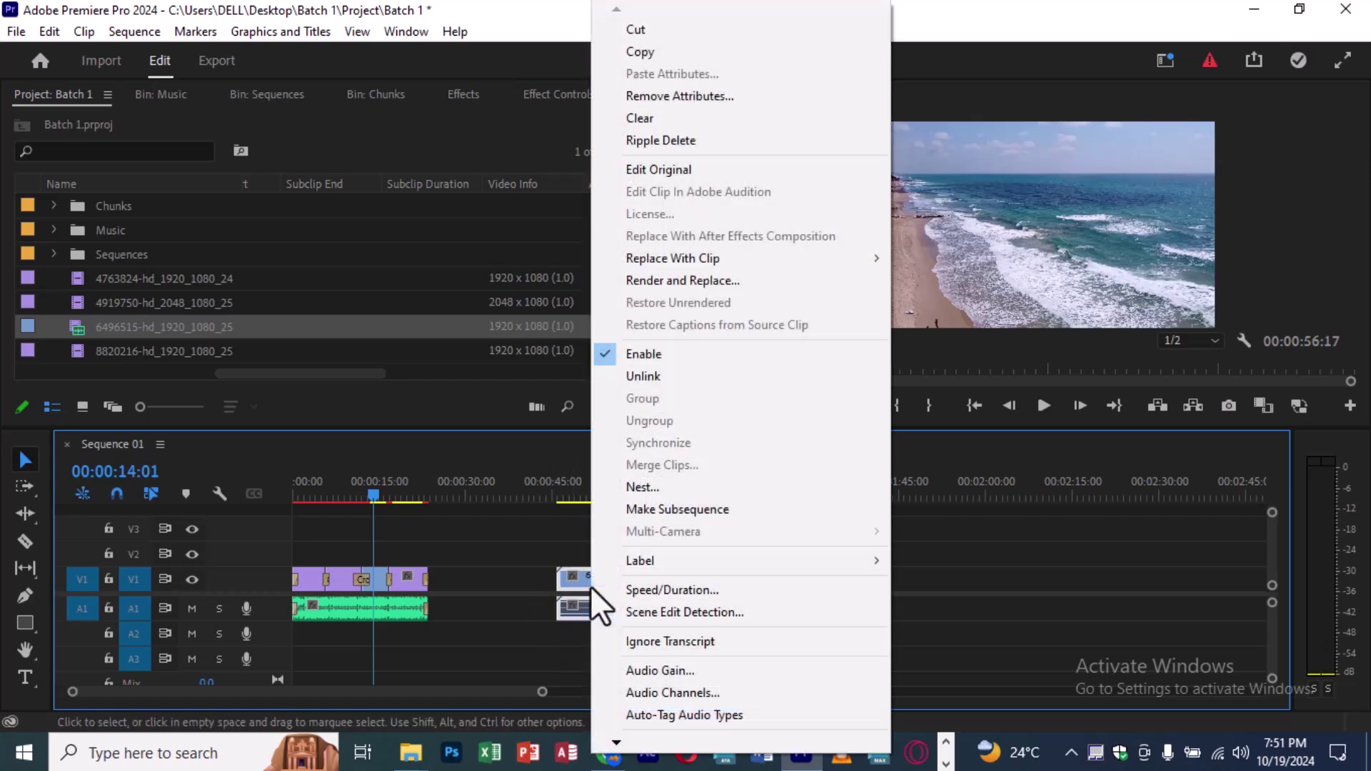
pyautogui.click(643, 376)
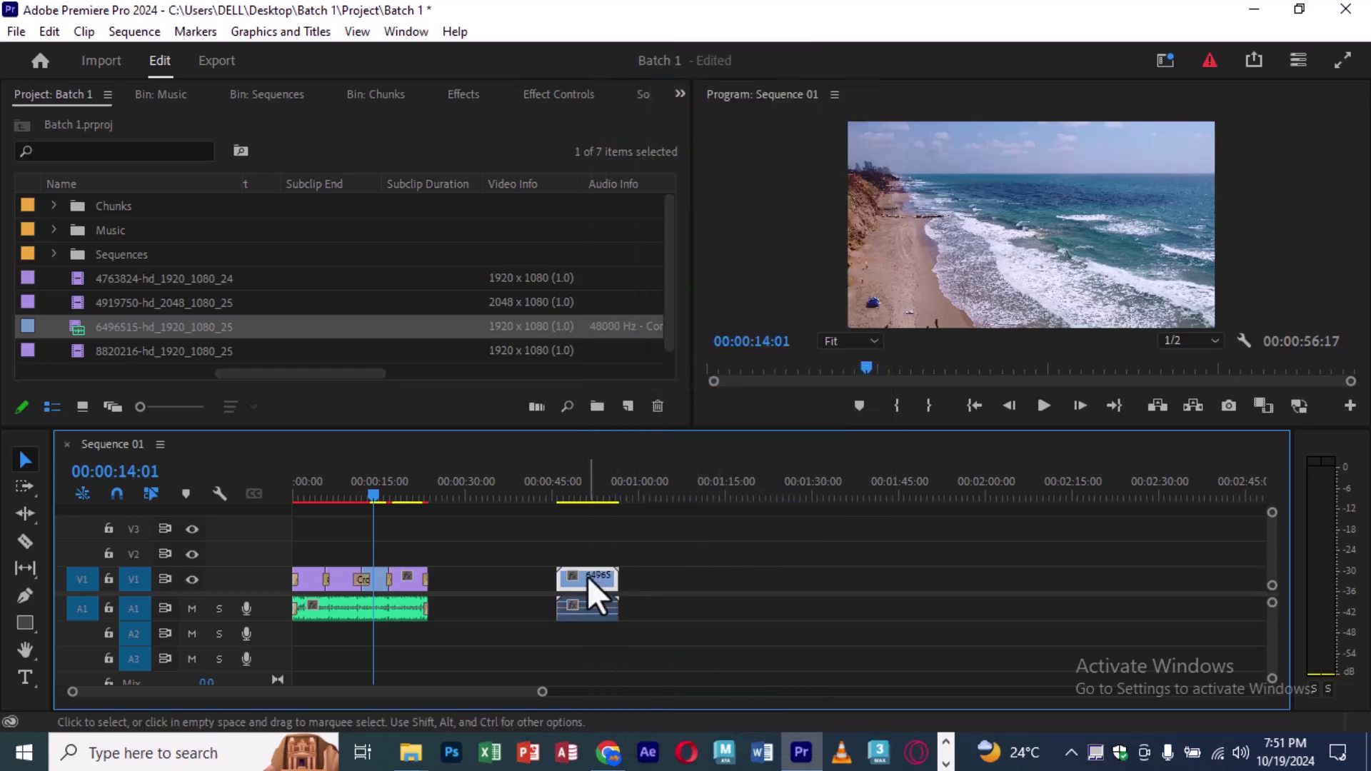
pyautogui.press('Delete')
pyautogui.click(572, 608)
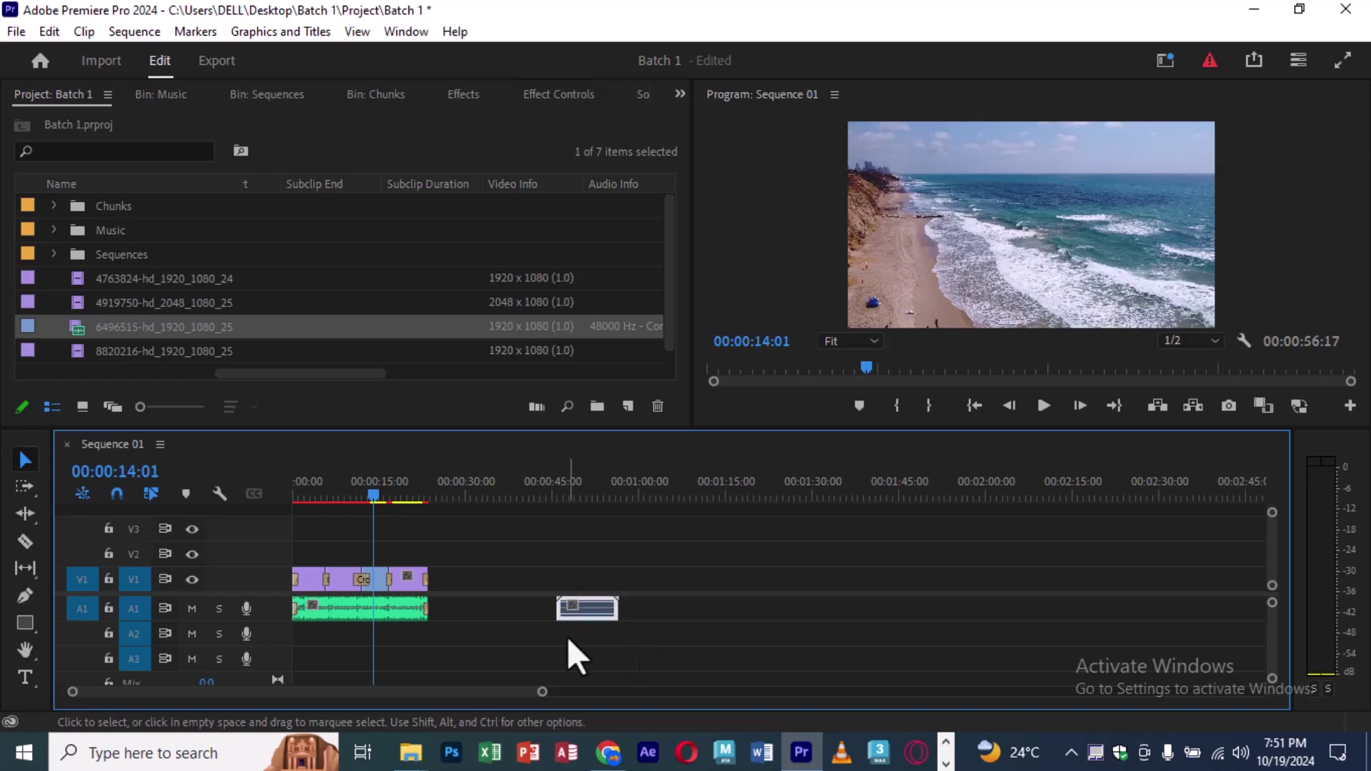
pyautogui.press('Delete')
# Step: Select the montage clips on V1 and A1, mark a range around them, and fit the sequence
pyautogui.press('-')
pyautogui.press('-')
pyautogui.press('-')
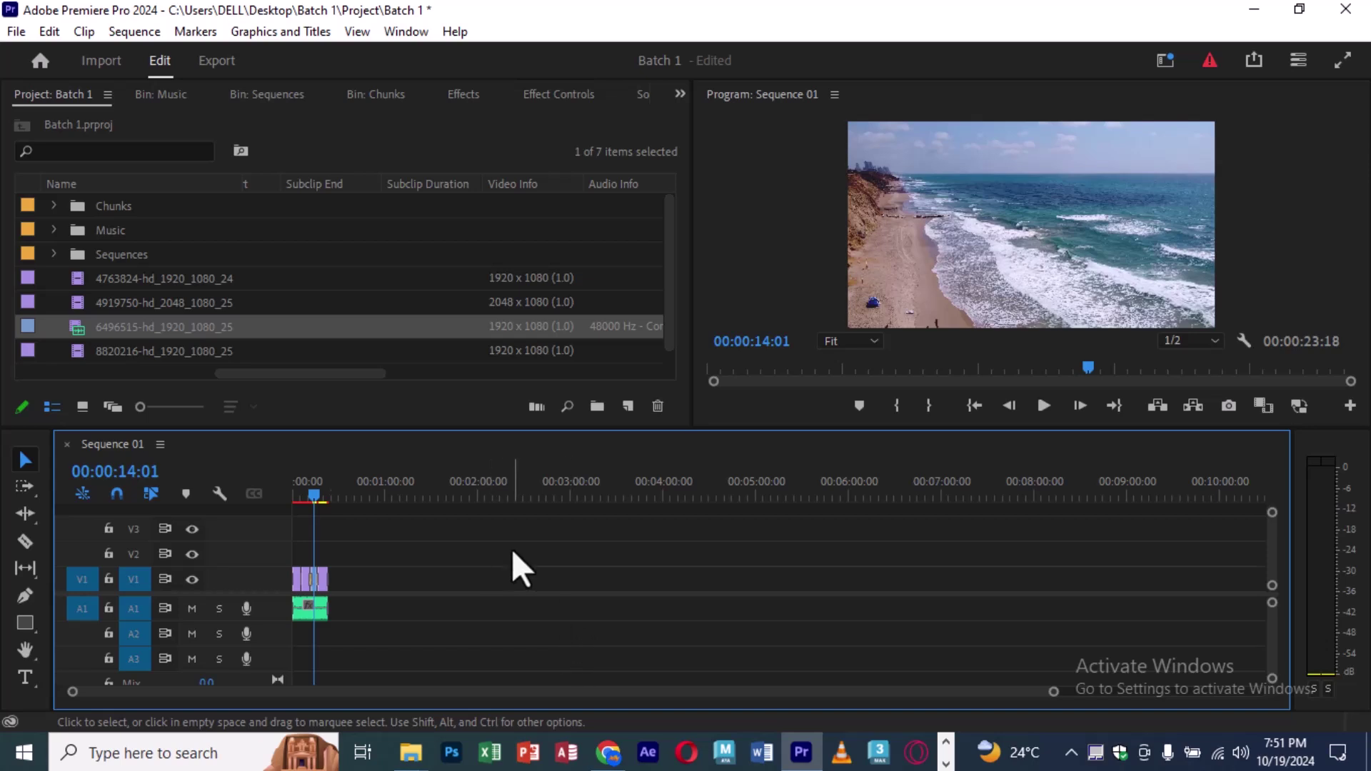
pyautogui.press('=')
pyautogui.press('=')
pyautogui.press('-')
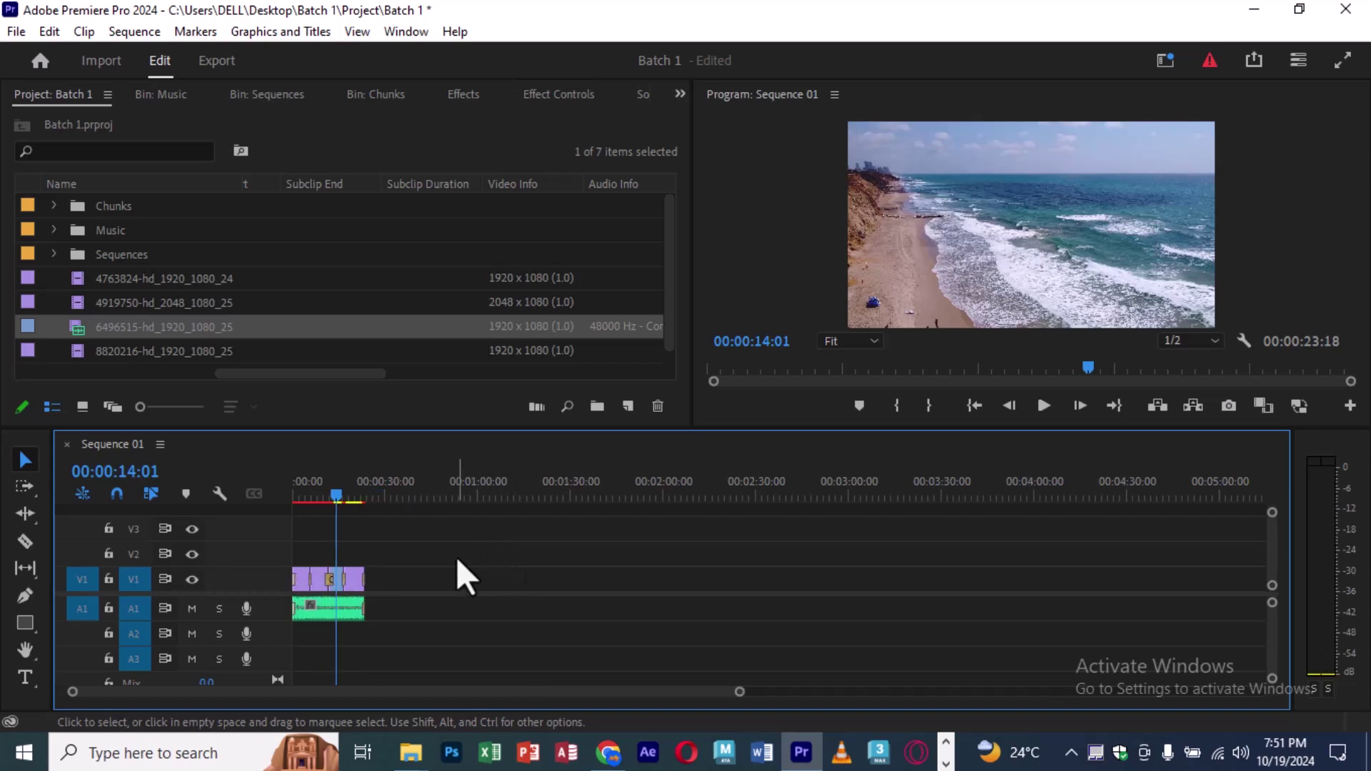
pyautogui.moveTo(443, 539); pyautogui.dragTo(291, 642)
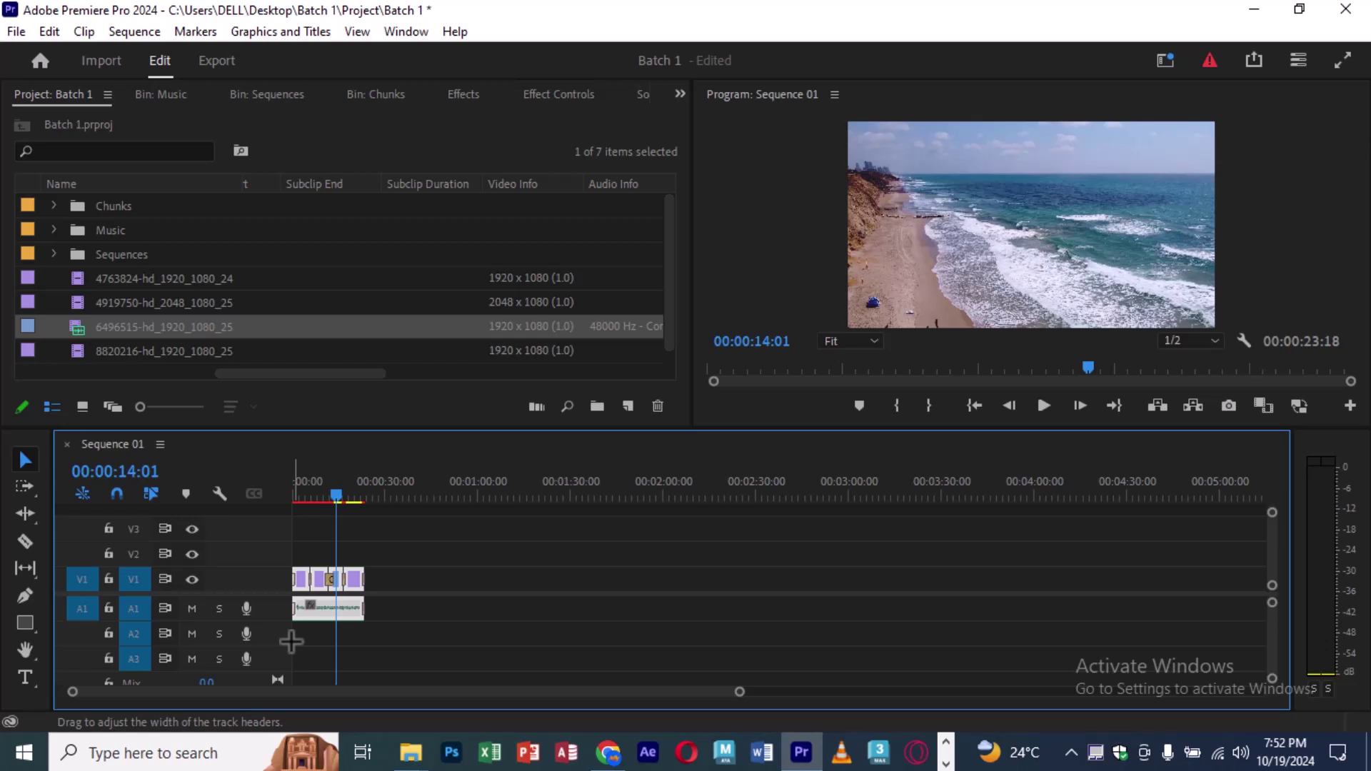
pyautogui.press('x')
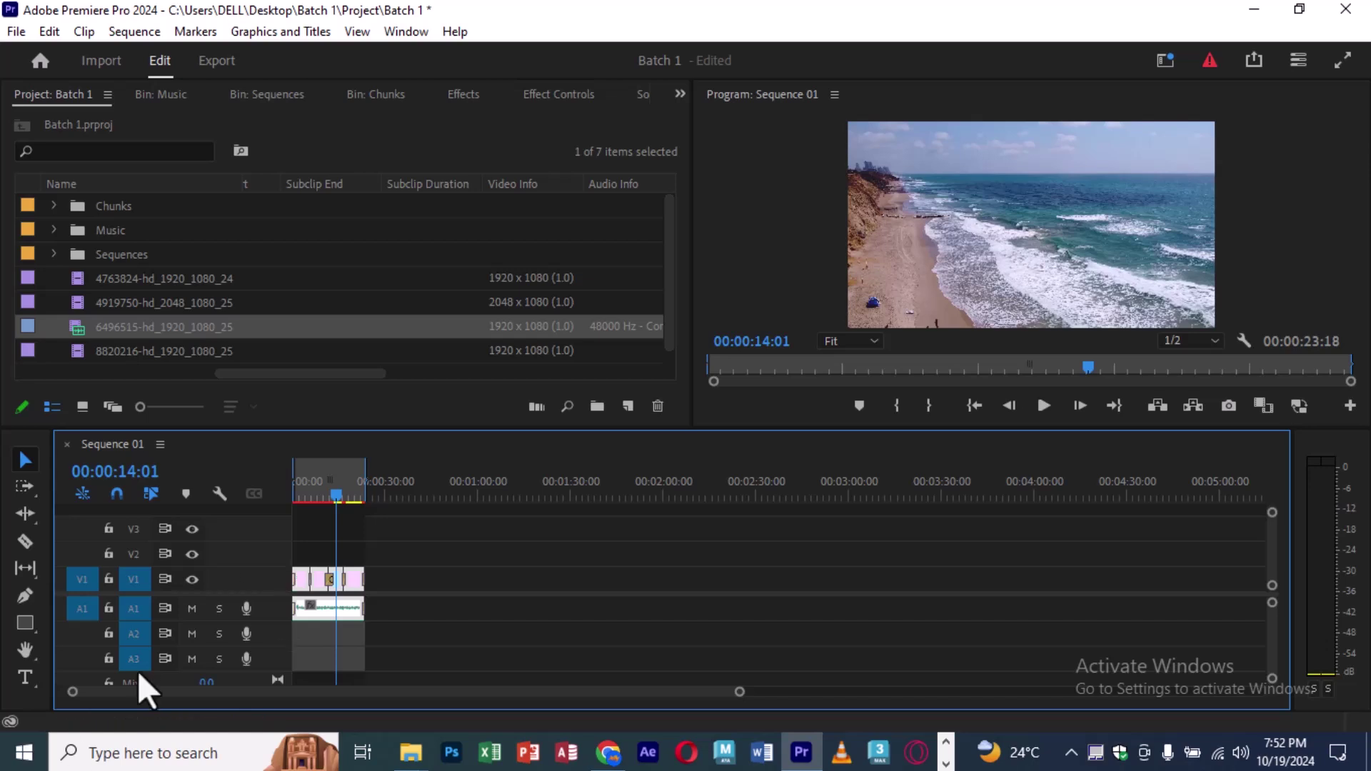
pyautogui.moveTo(328, 500); pyautogui.dragTo(270, 507)
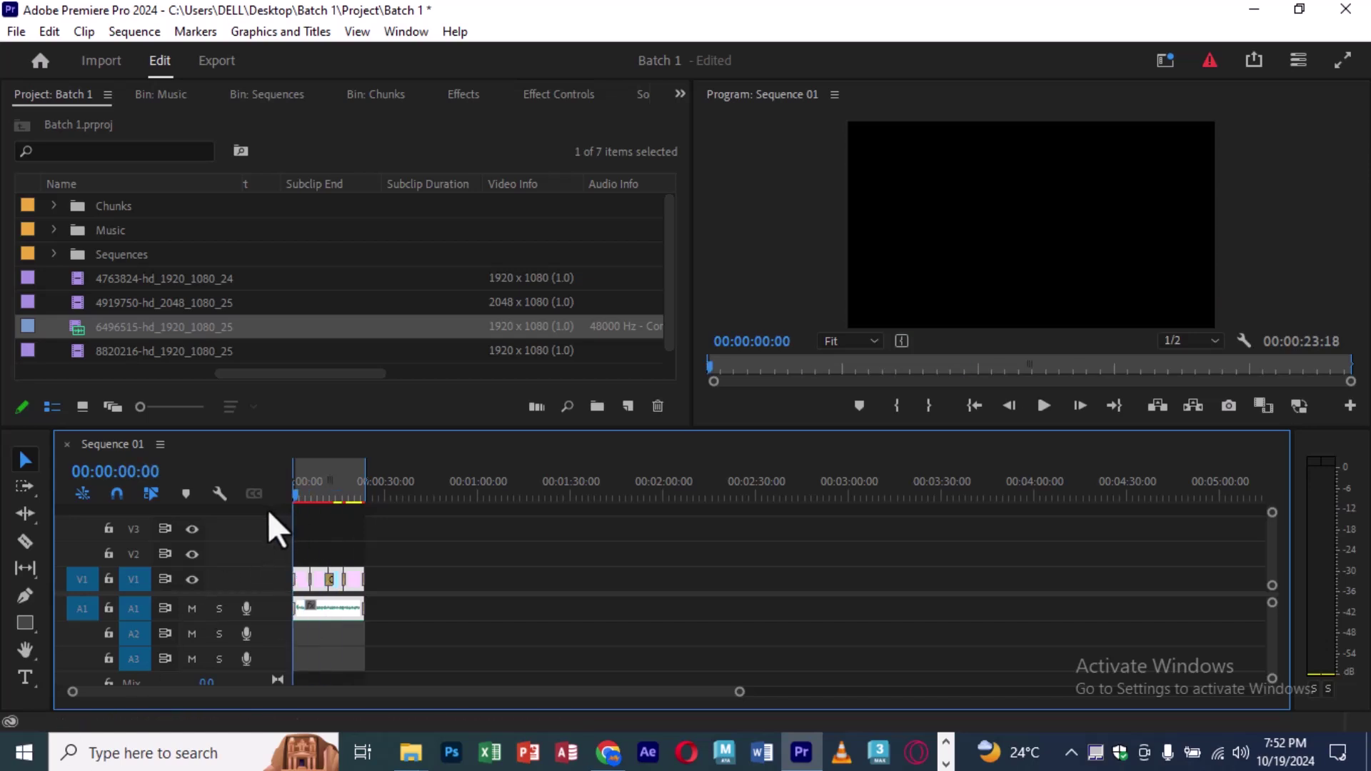
pyautogui.press('\\')
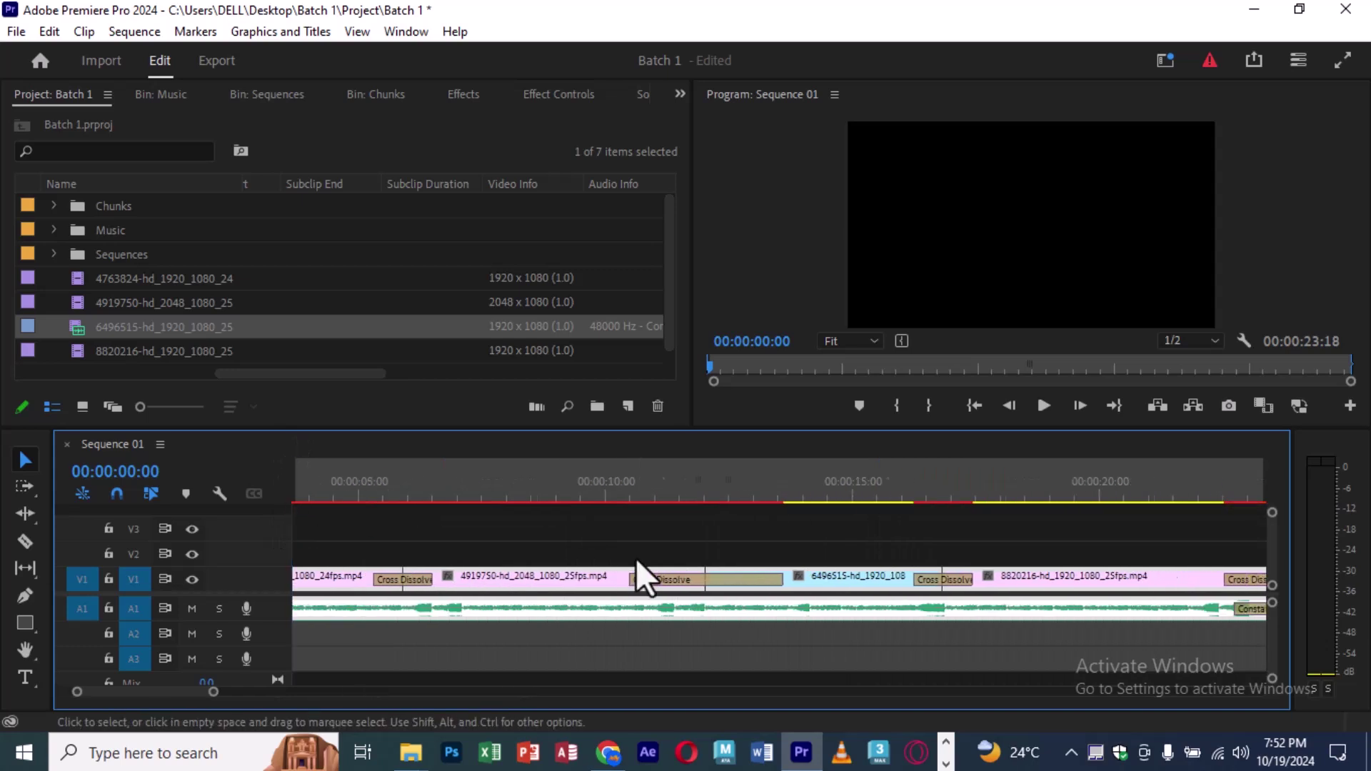
pyautogui.scroll(-5, 636, 559)
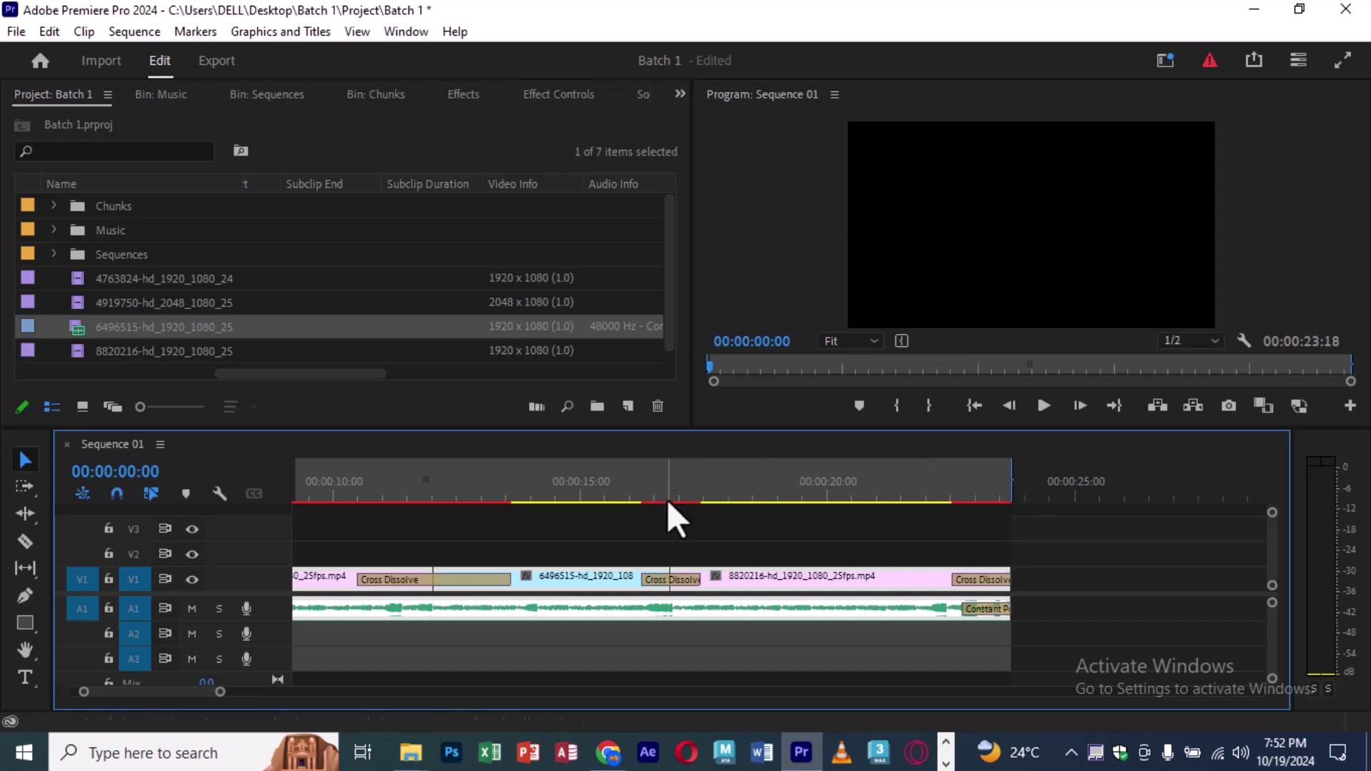
# Step: Copy the 8820216 clip past the sequence end, then delete the duplicate
pyautogui.hotkey('ctrl', 'a')
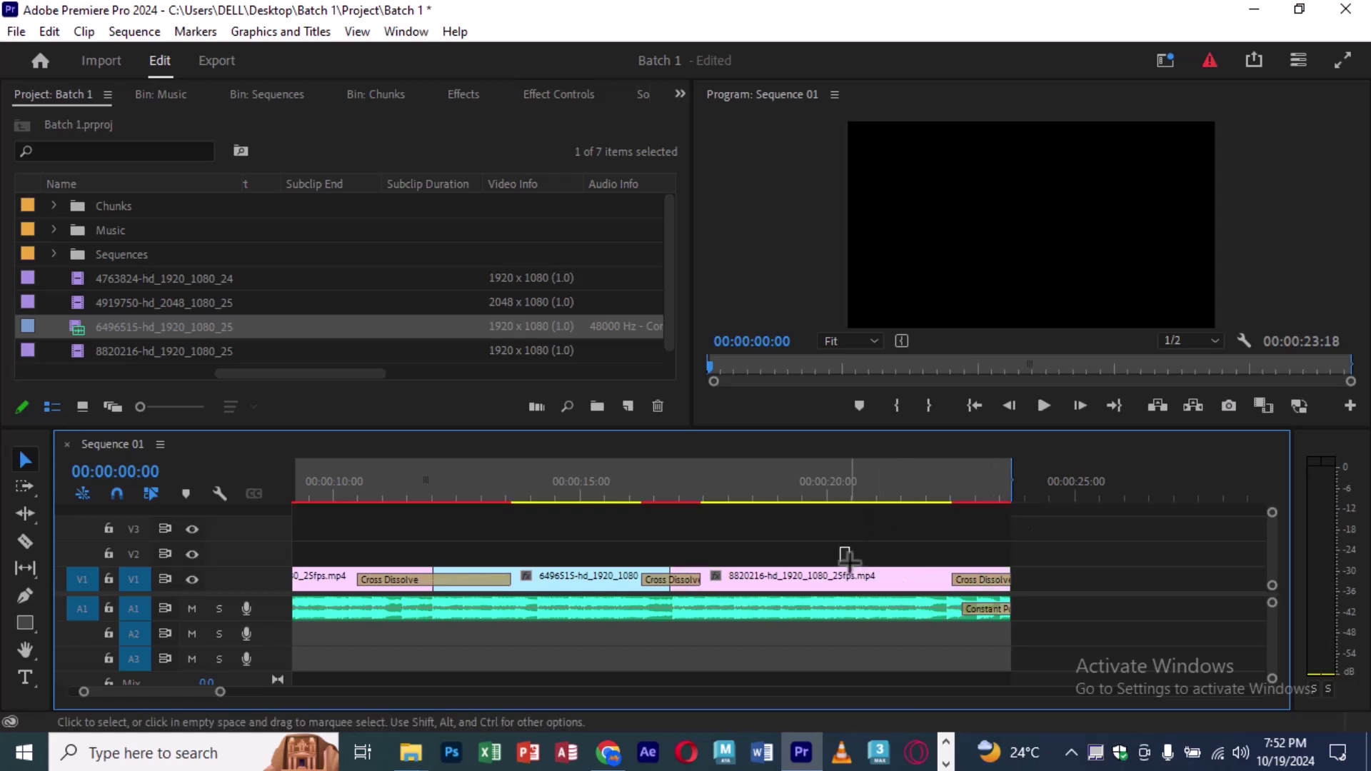
pyautogui.keyDown('alt'); pyautogui.moveTo(807, 587); pyautogui.dragTo(1246, 586); pyautogui.keyUp('alt')
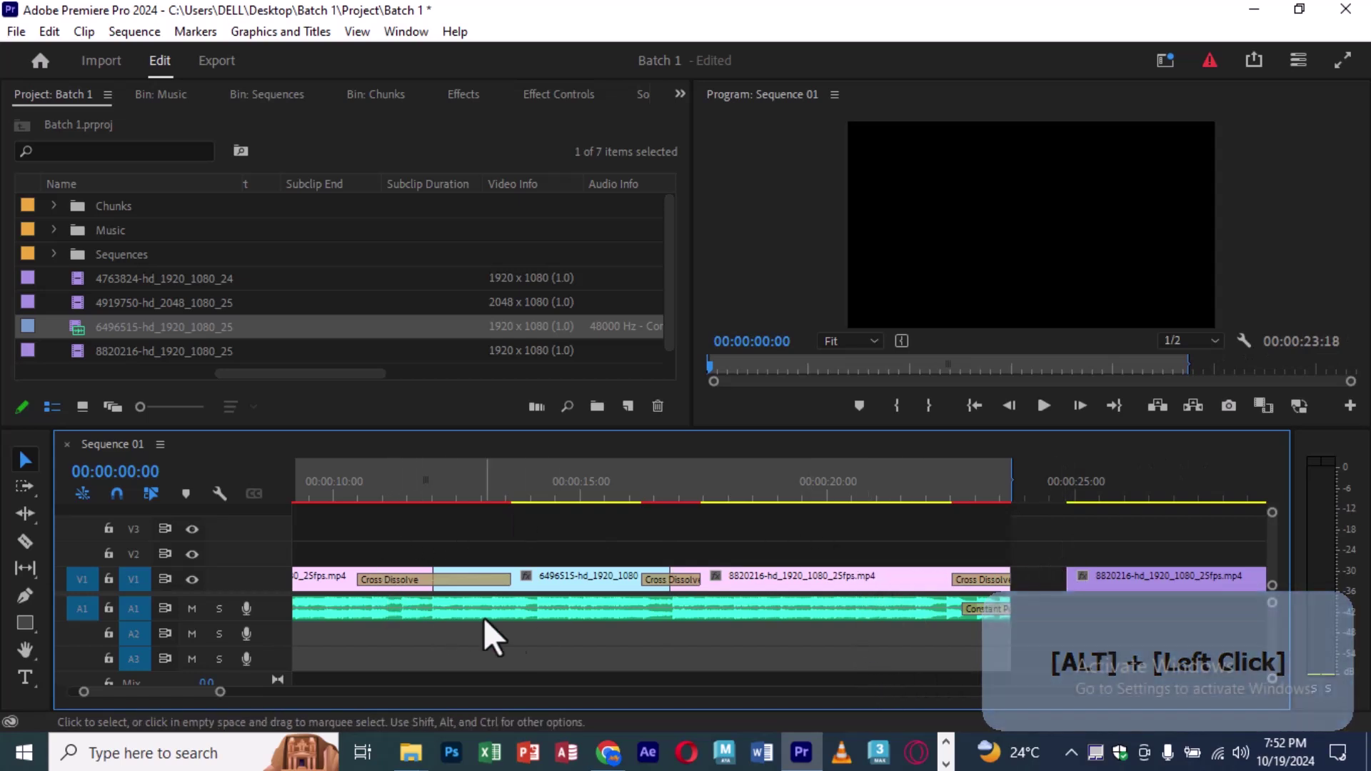
pyautogui.scroll(-5, 470, 570)
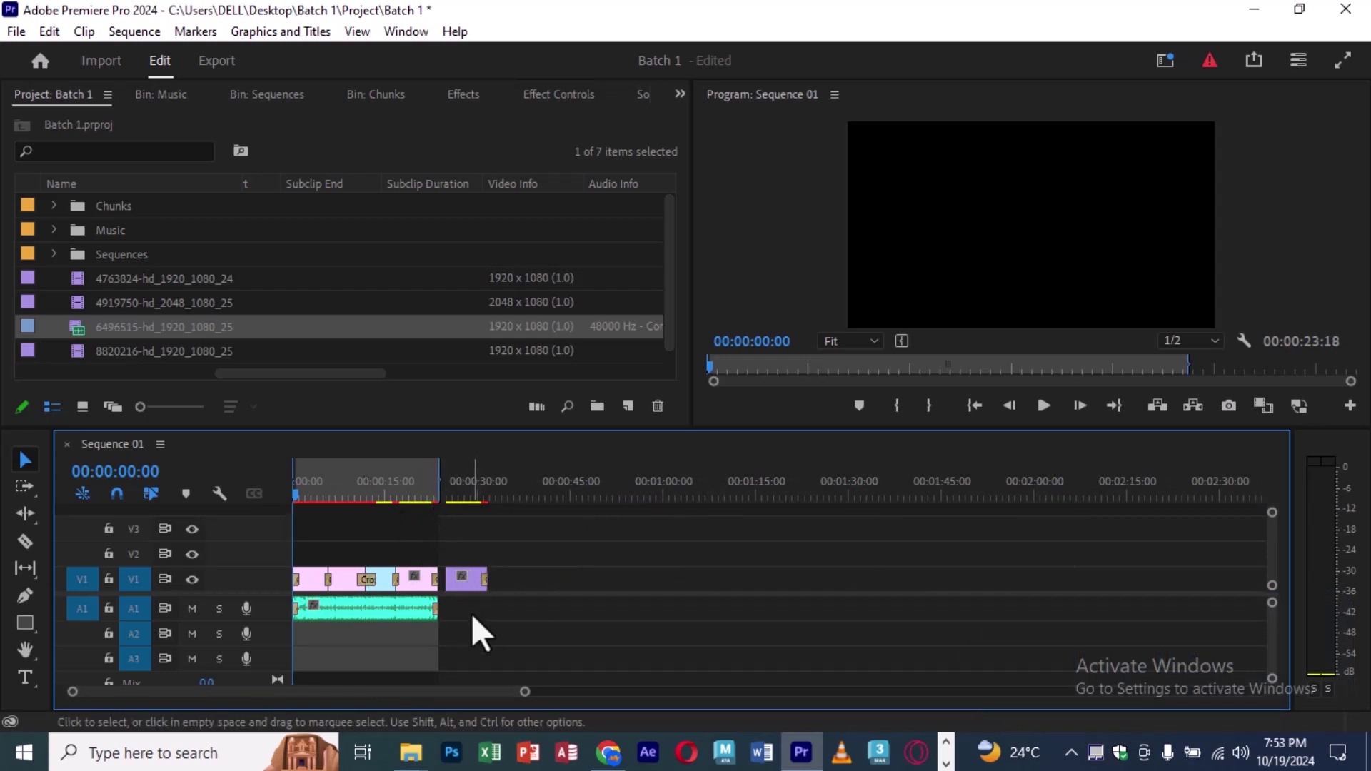
pyautogui.click(483, 577)
pyautogui.press('Delete')
pyautogui.moveTo(482, 548); pyautogui.dragTo(267, 631)
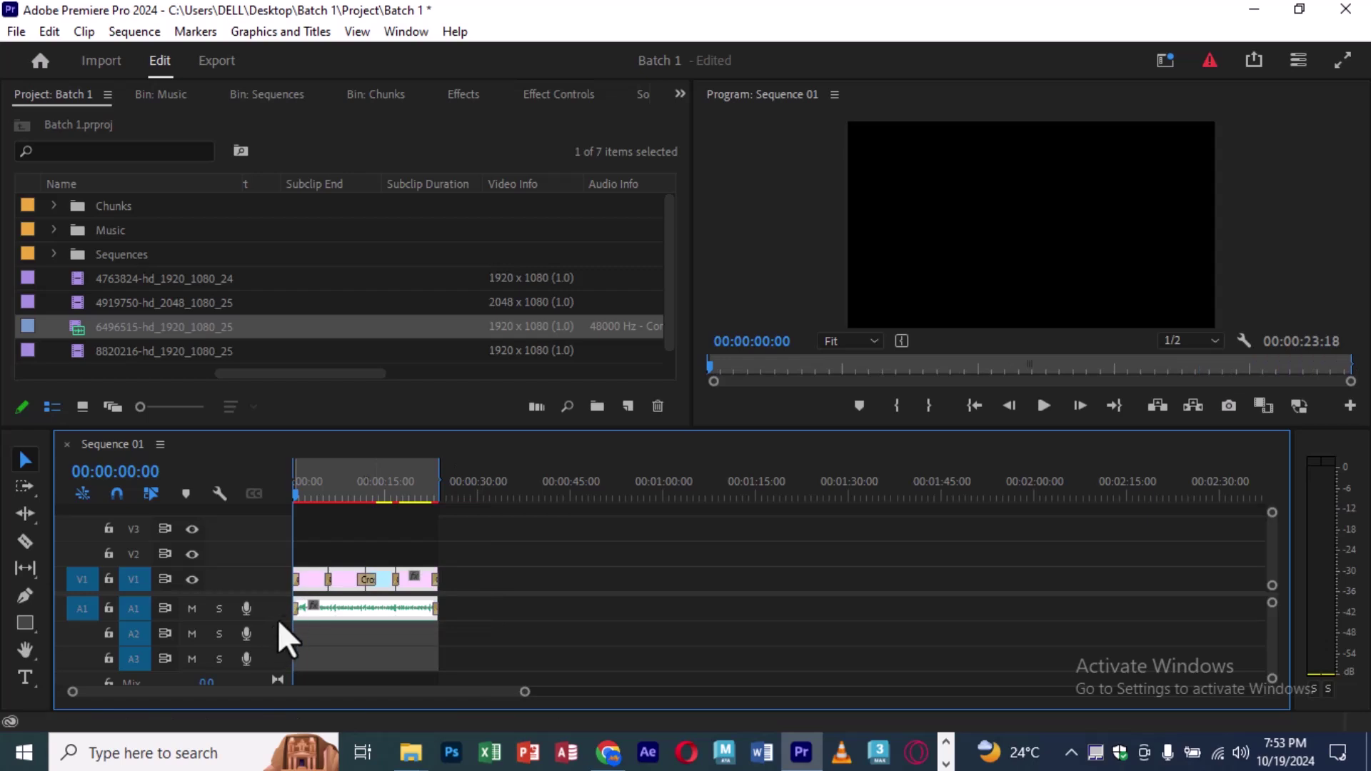
# Step: Clear the selection and mark the range from the sequence start to 00:00:23:18
pyautogui.click(409, 553)
pyautogui.click(502, 495)
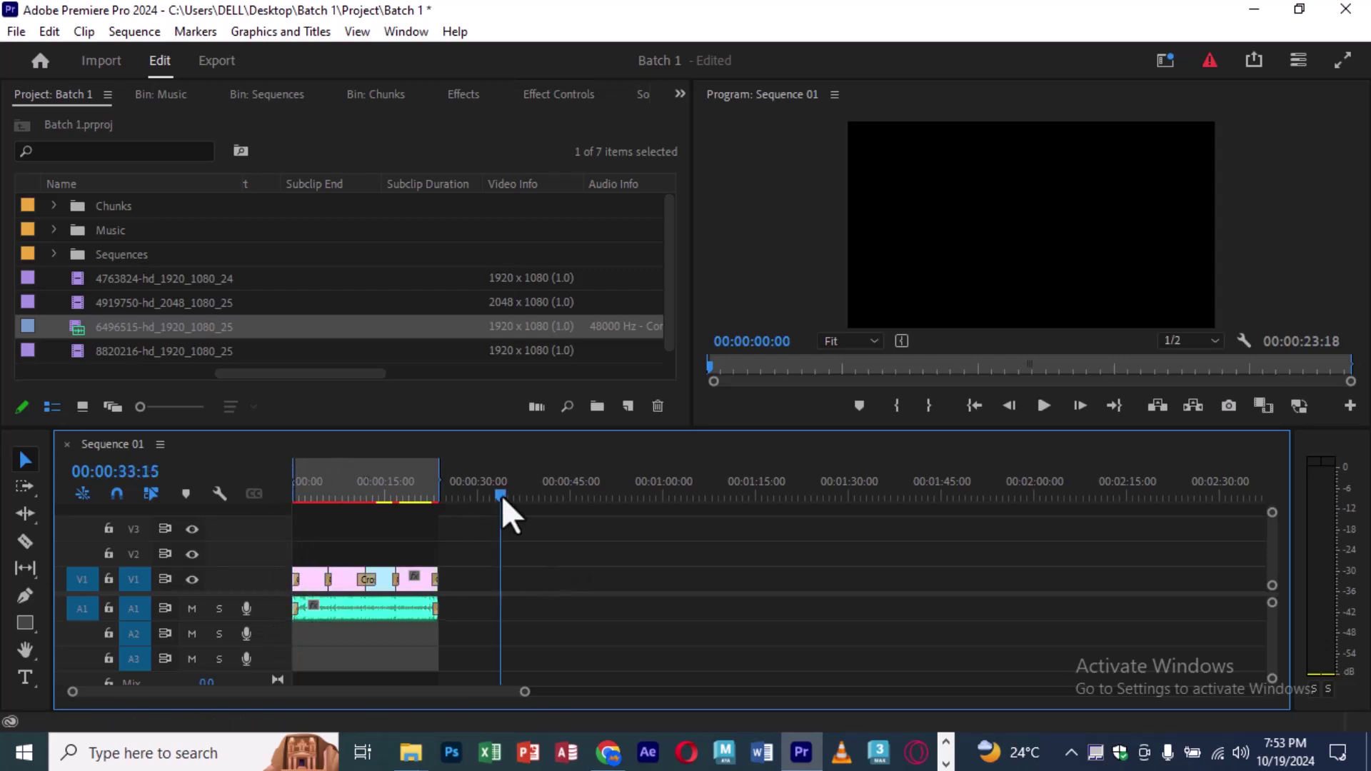
pyautogui.hotkey('ctrl', 'shift', 'a')
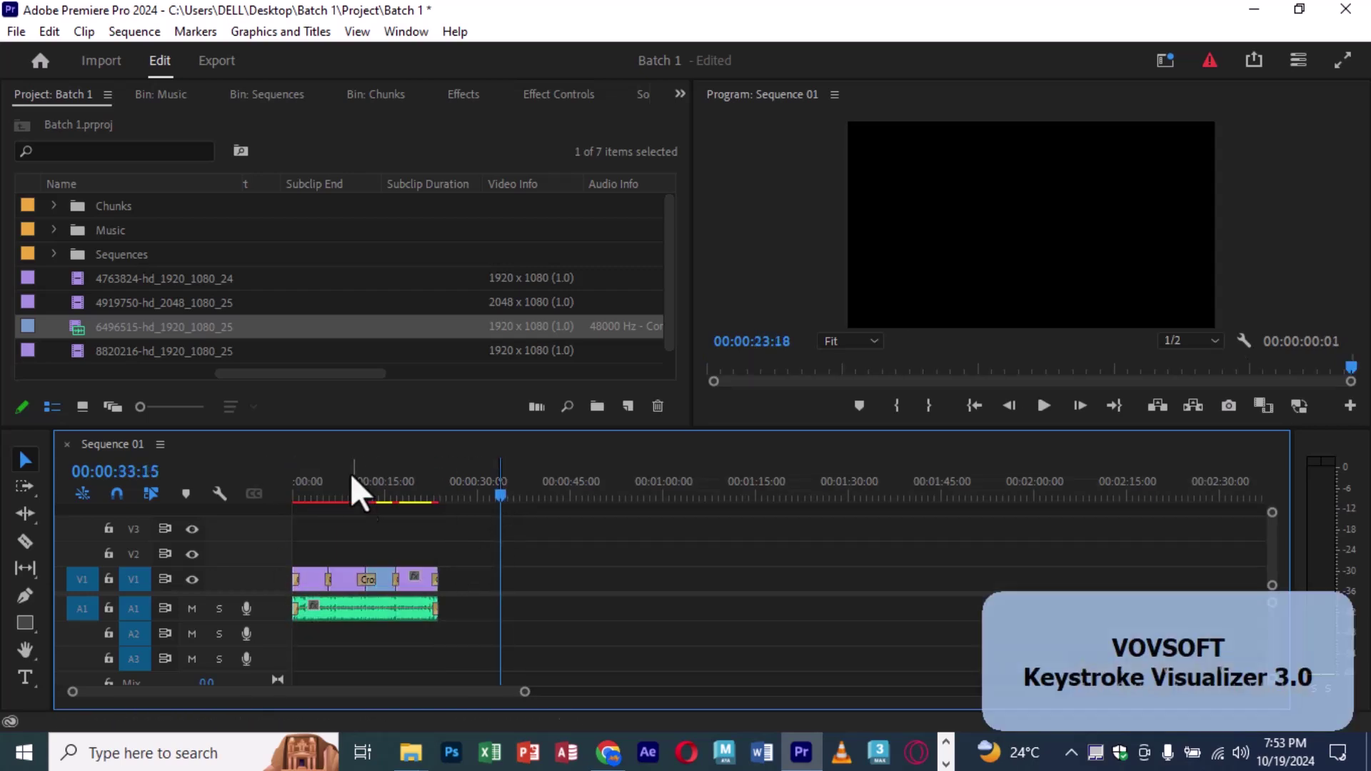
pyautogui.press('Home')
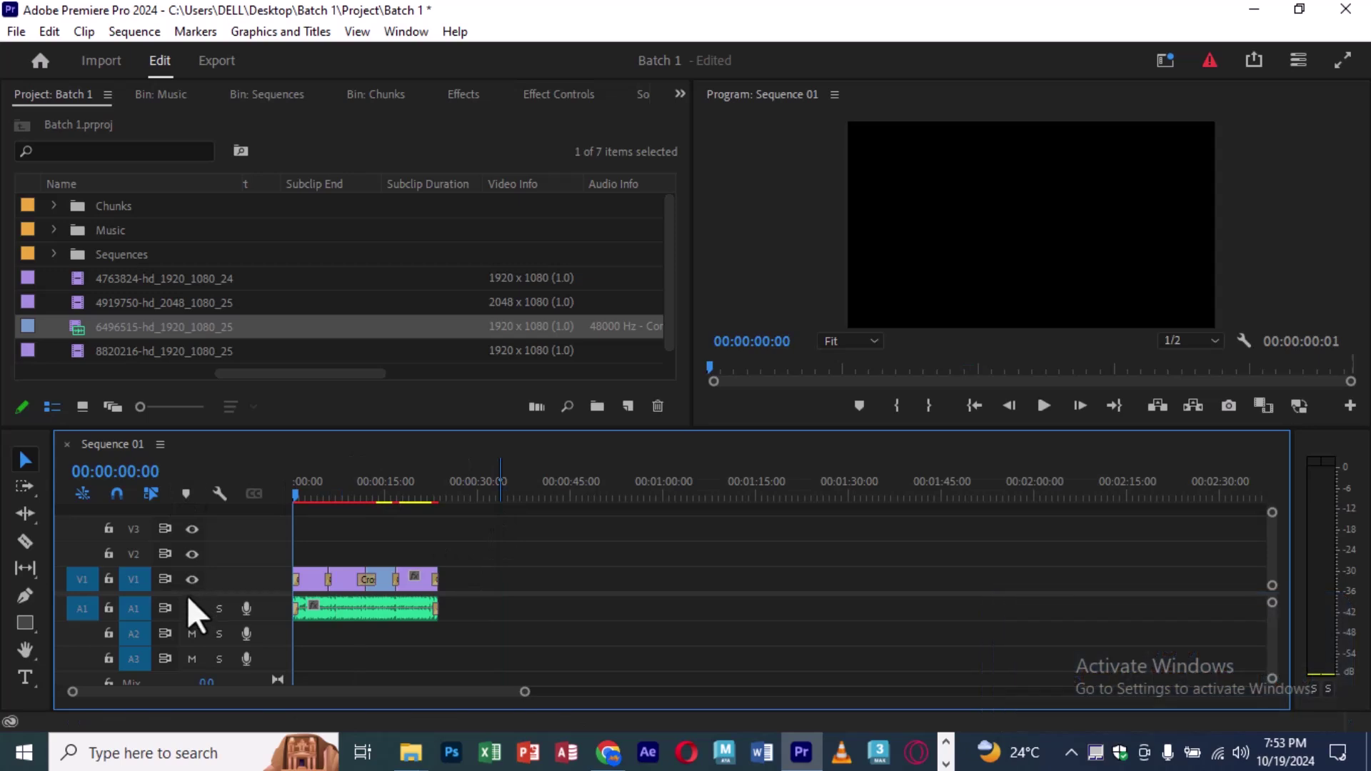
pyautogui.hotkey('ctrl', 'a')
pyautogui.click(470, 496)
pyautogui.press('Up')
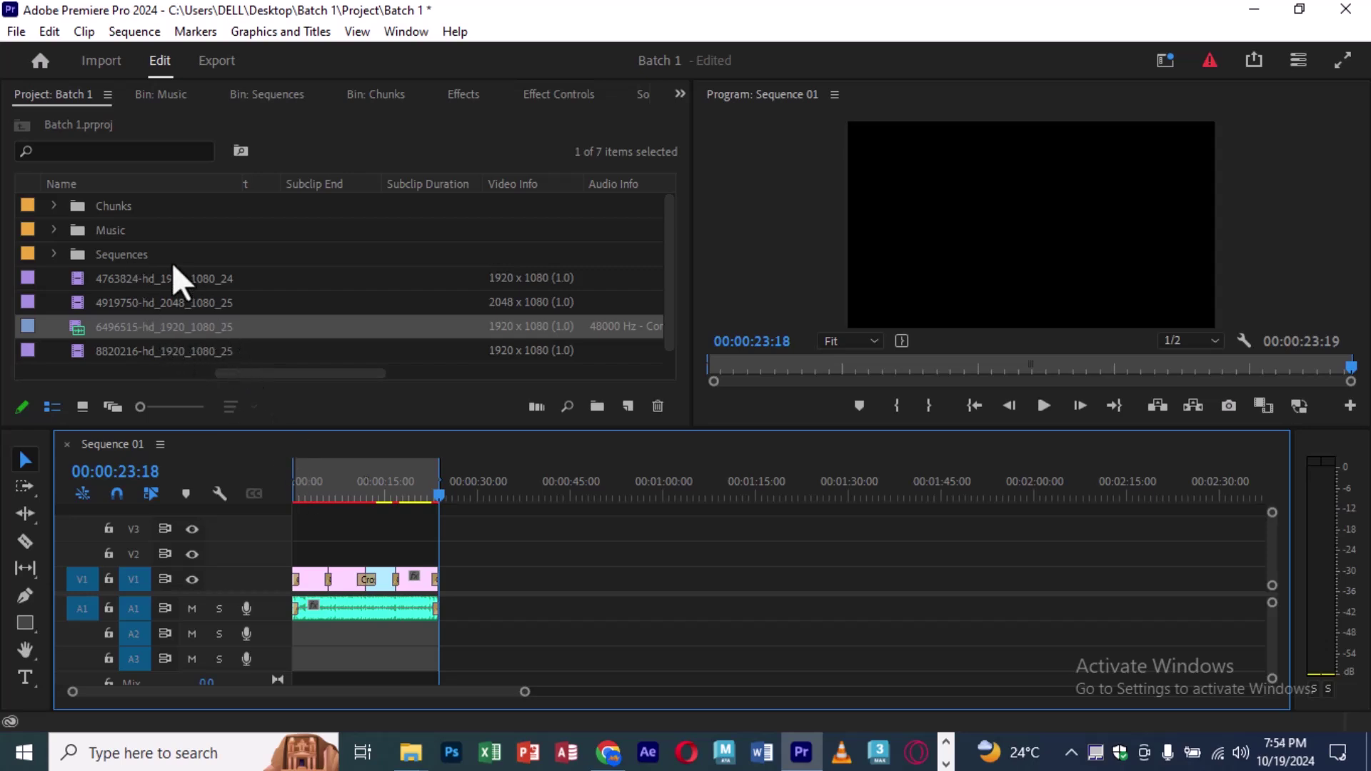
pyautogui.click(17, 34)
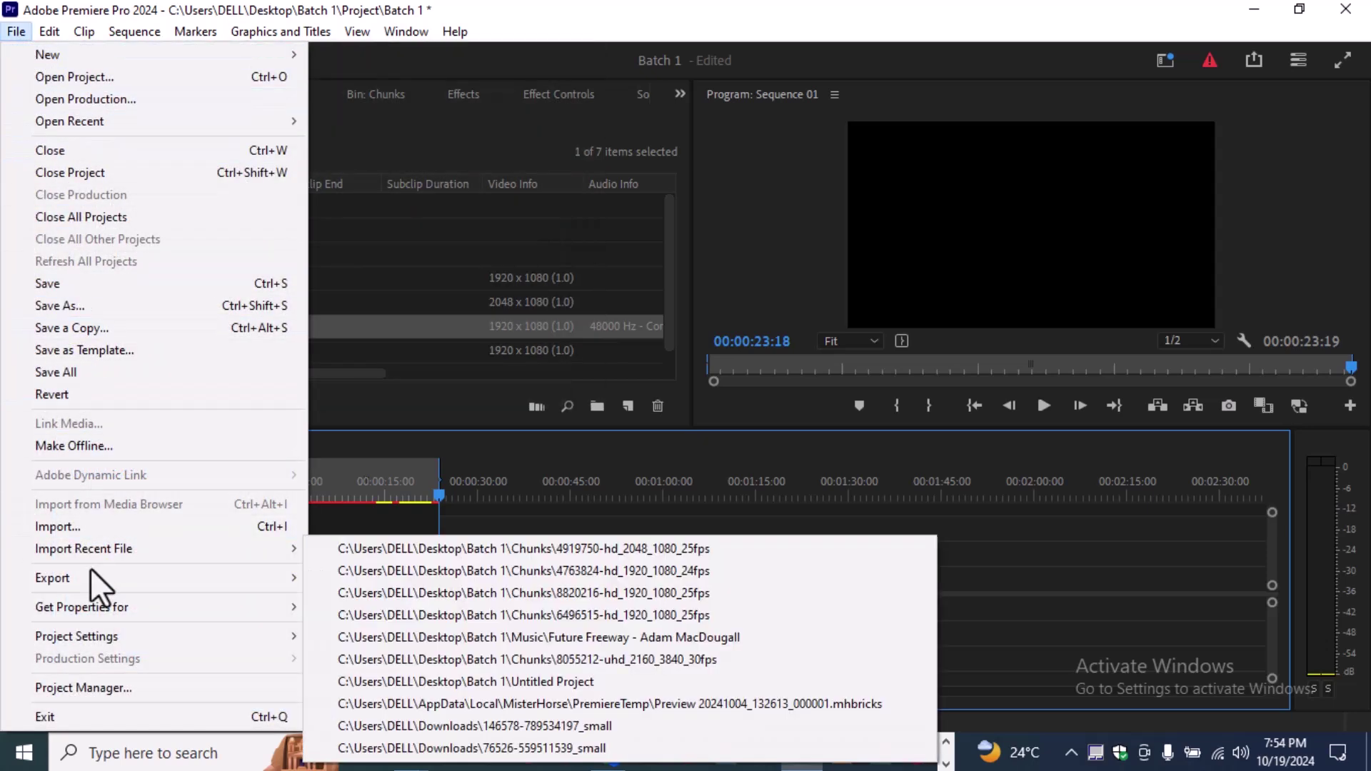
pyautogui.moveTo(90, 579)
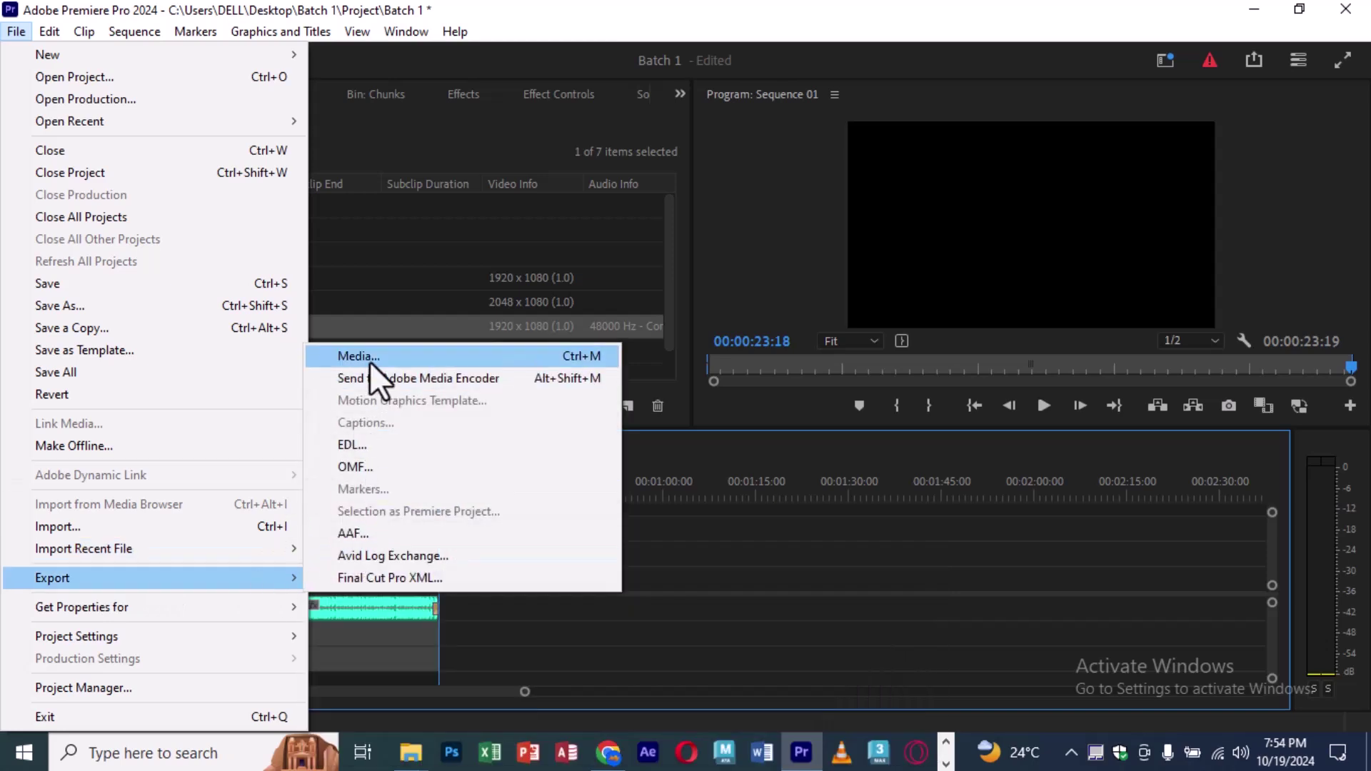
pyautogui.click(370, 362)
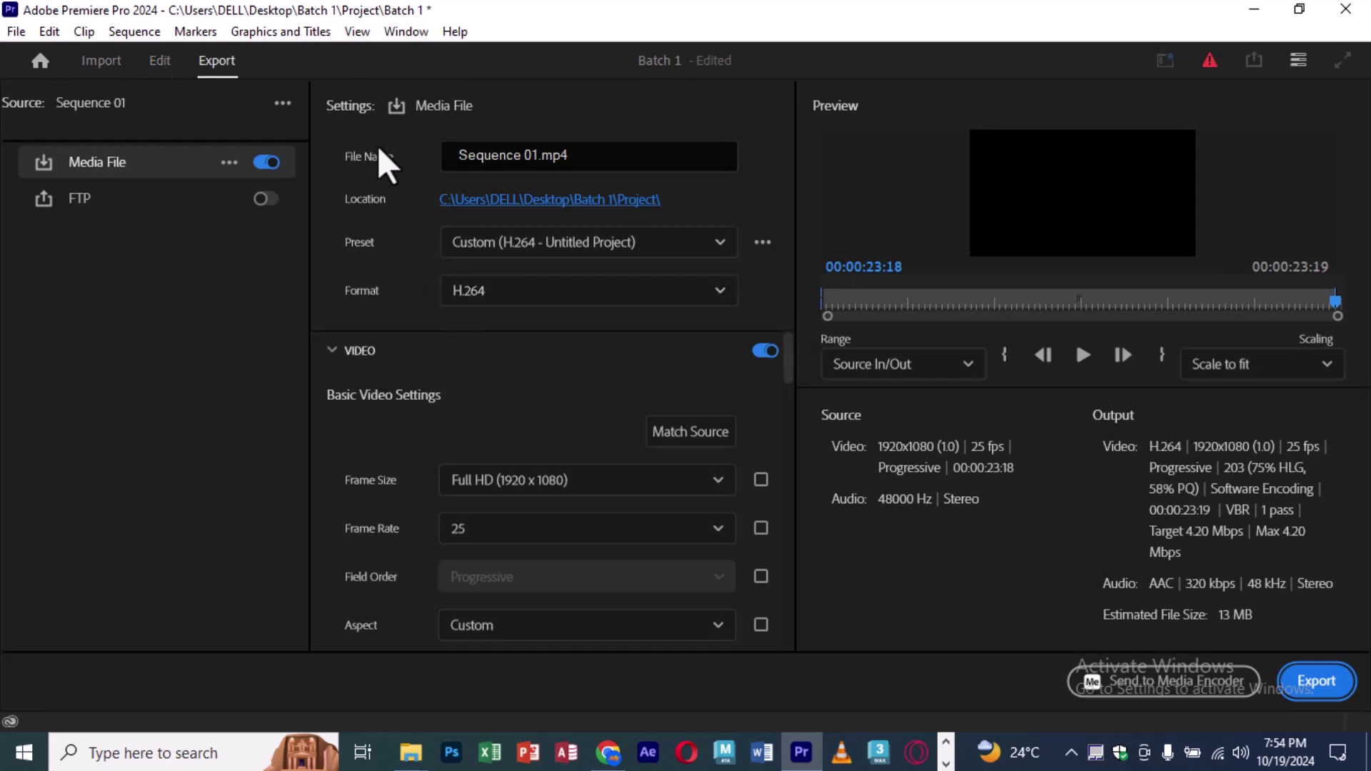
pyautogui.click(615, 154)
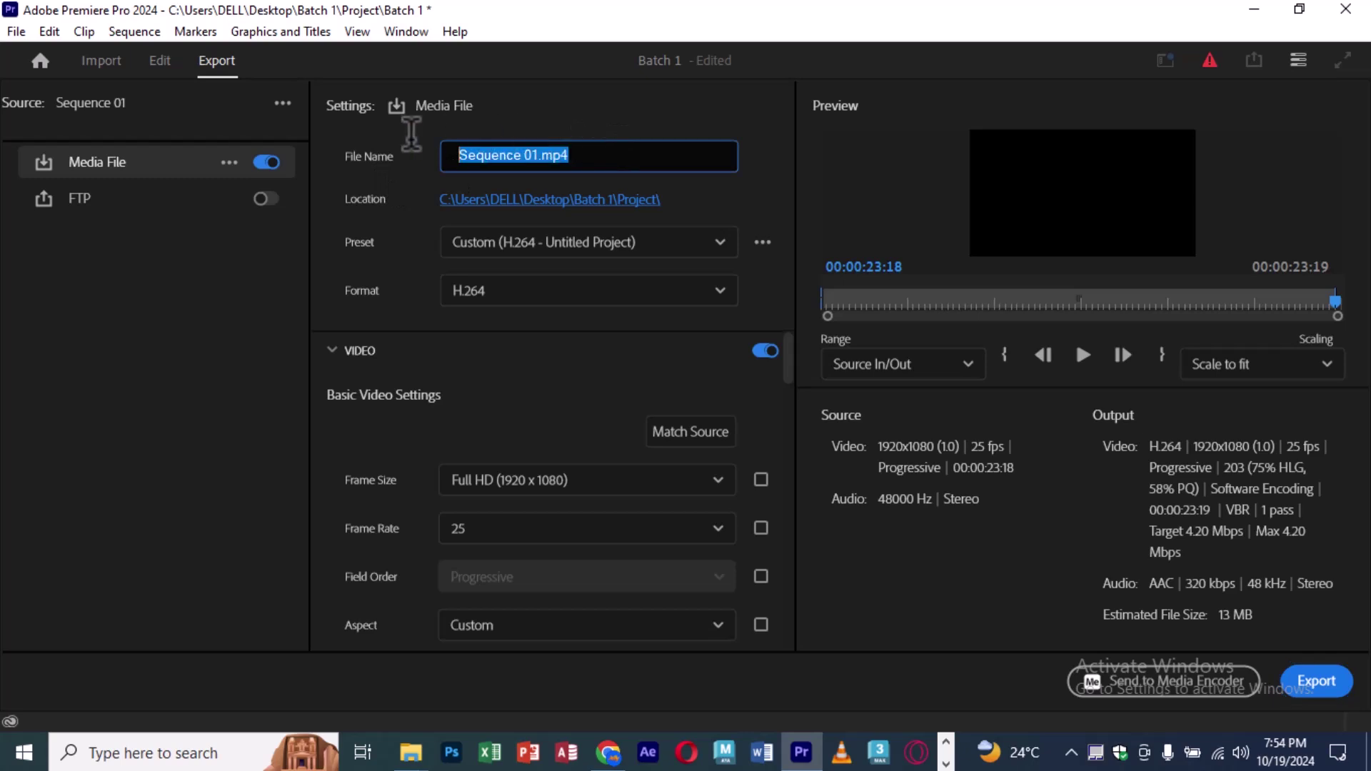
pyautogui.write('Nature Montage')
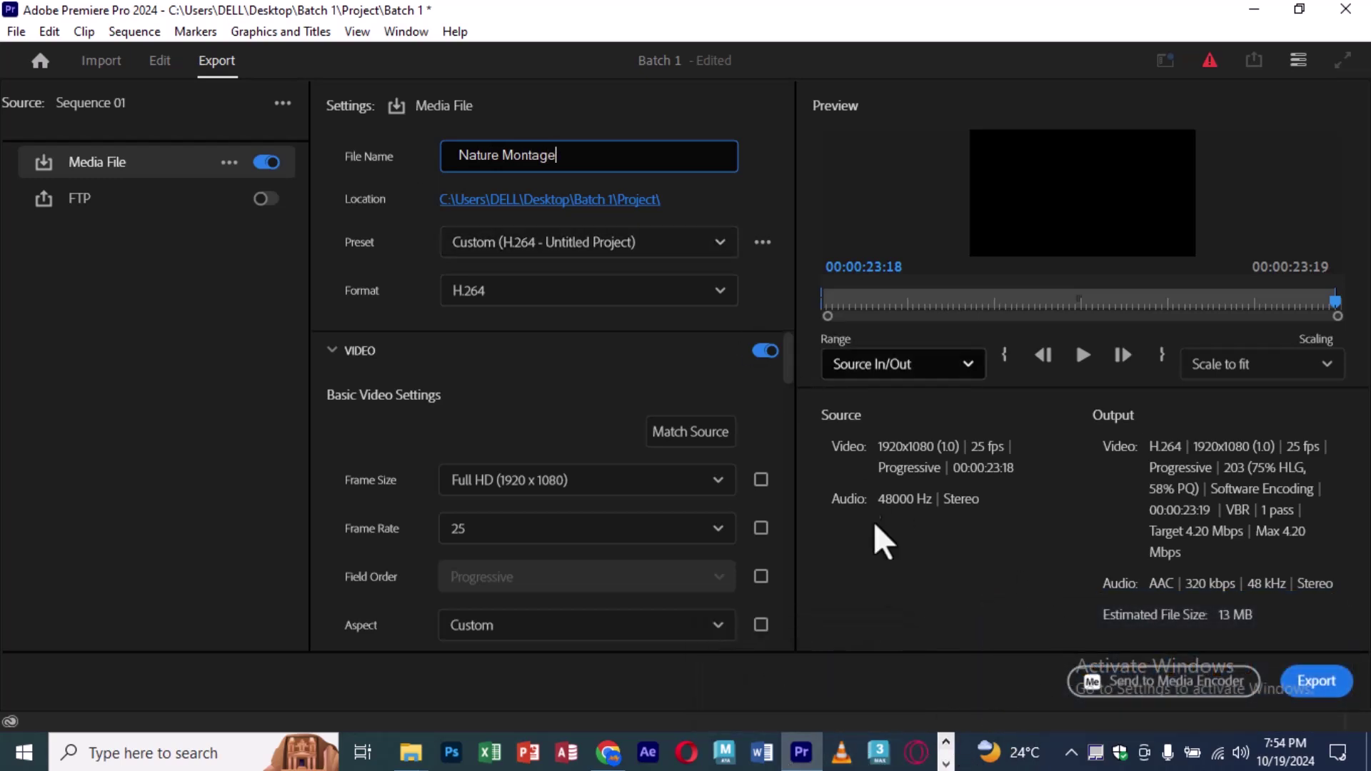
pyautogui.click(947, 743)
pyautogui.click(947, 743)
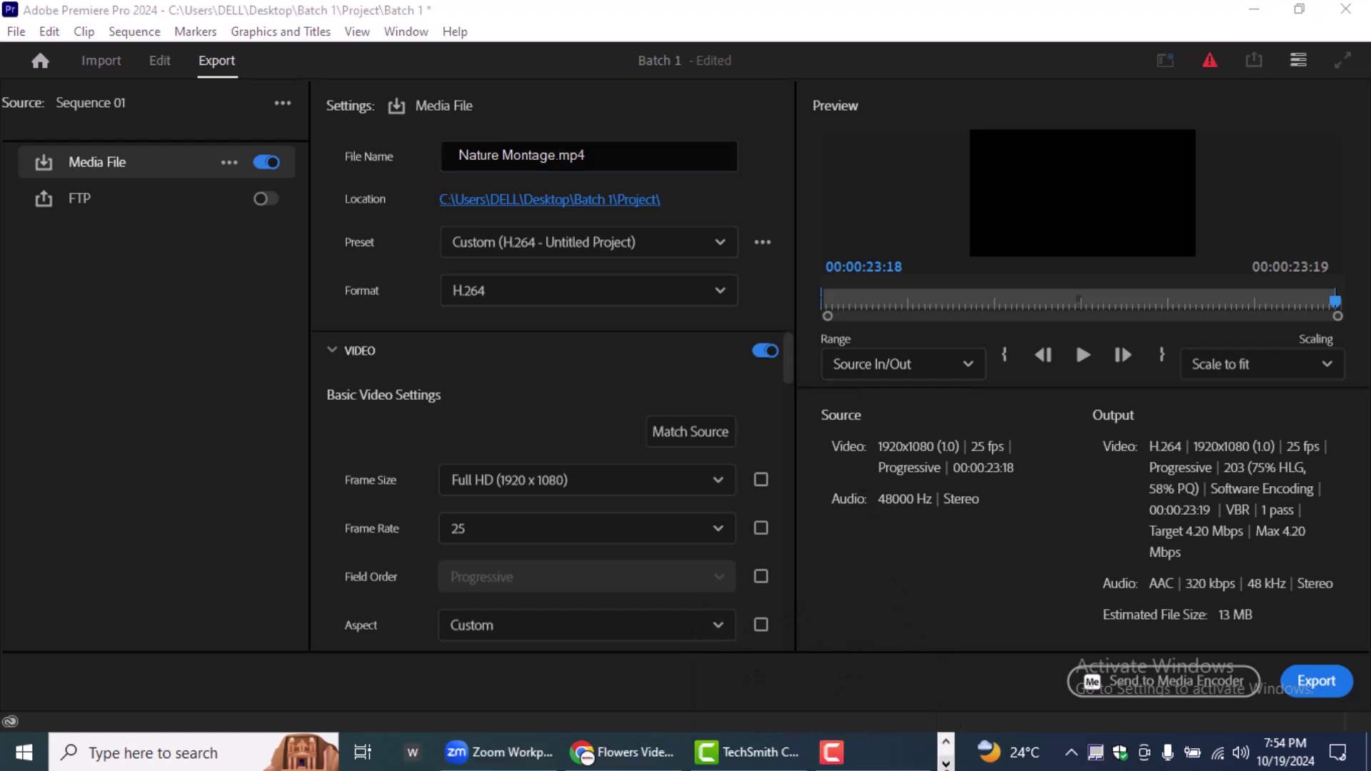
pyautogui.click(621, 752)
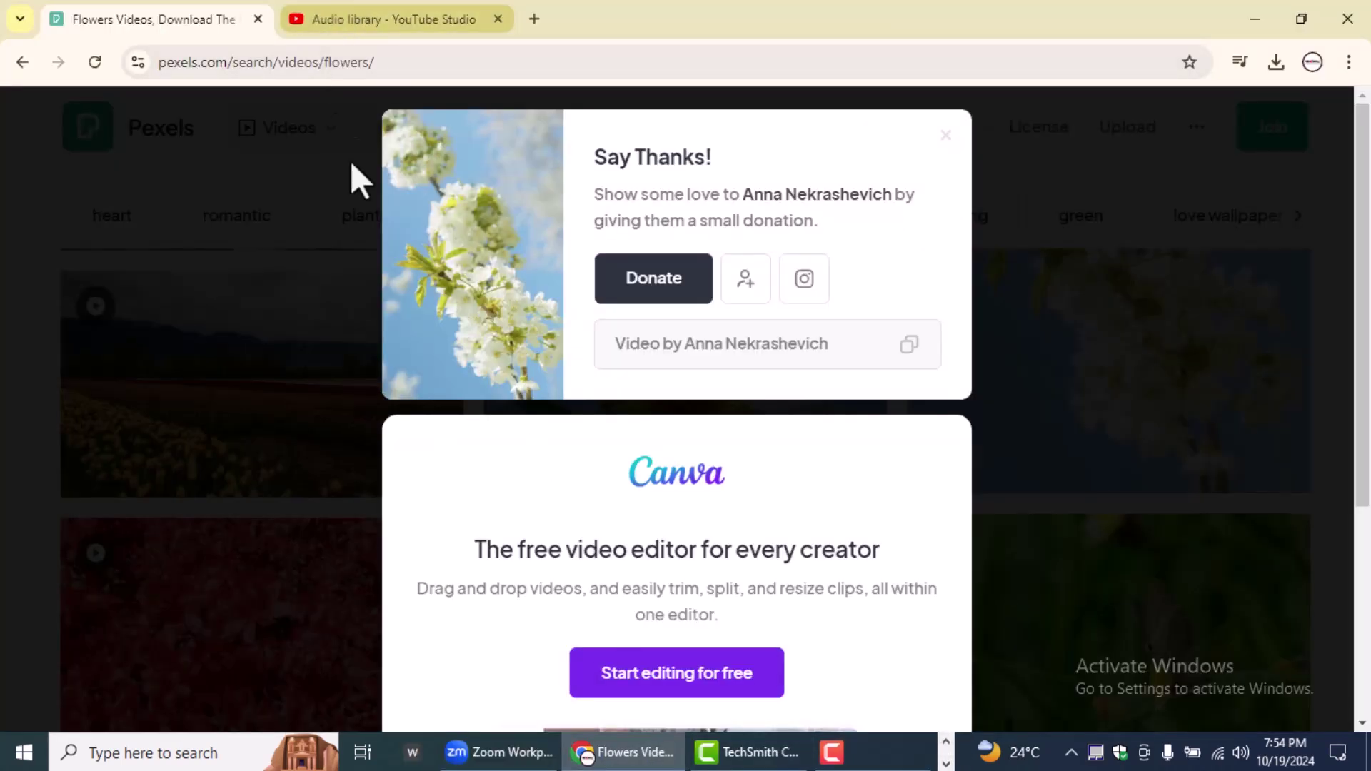
pyautogui.click(652, 759)
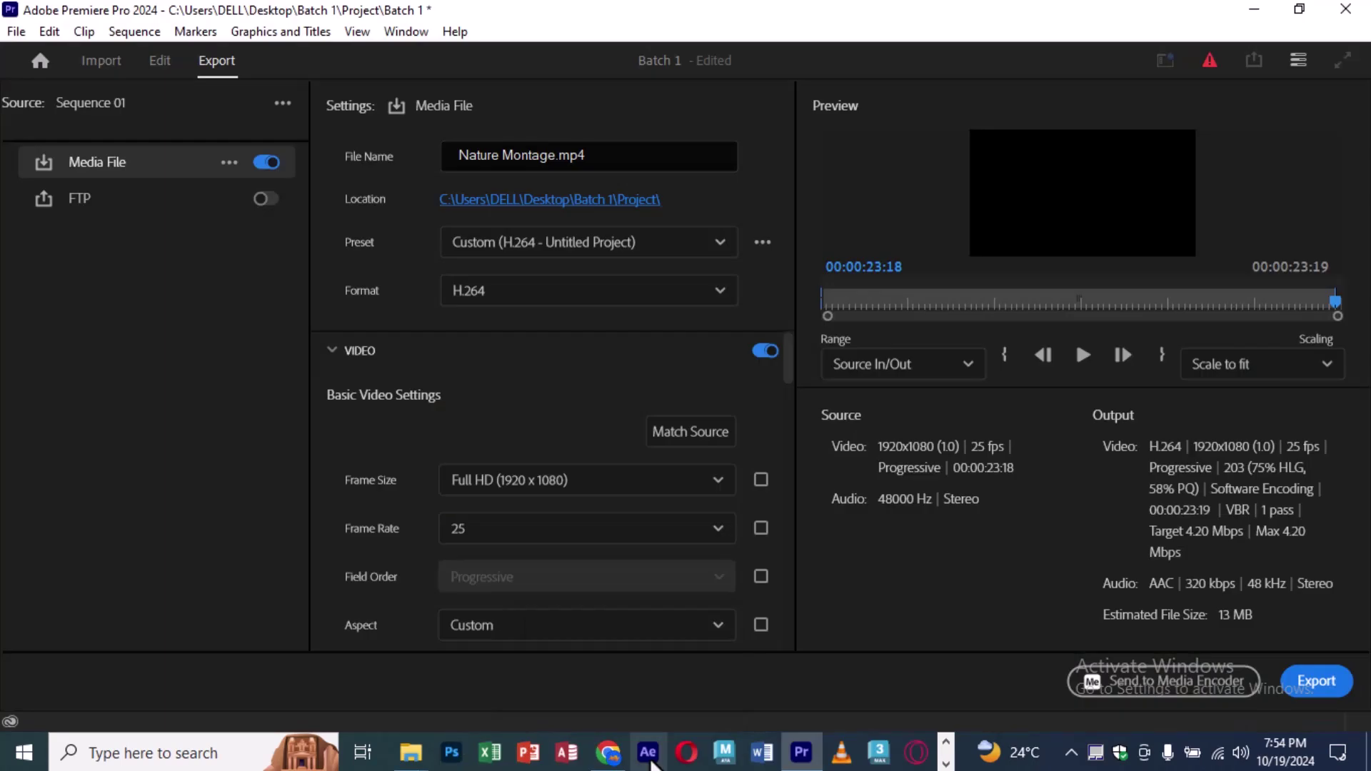
pyautogui.click(943, 745)
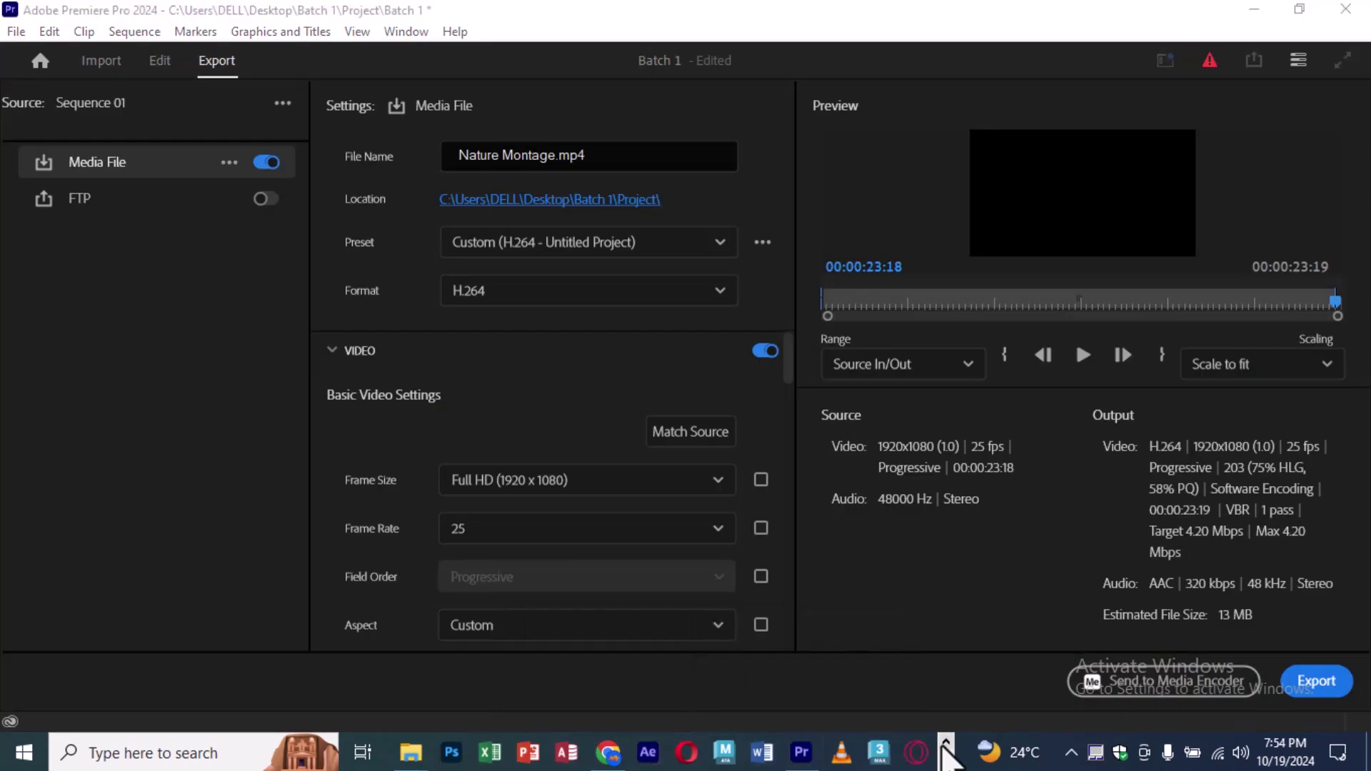
pyautogui.click(944, 743)
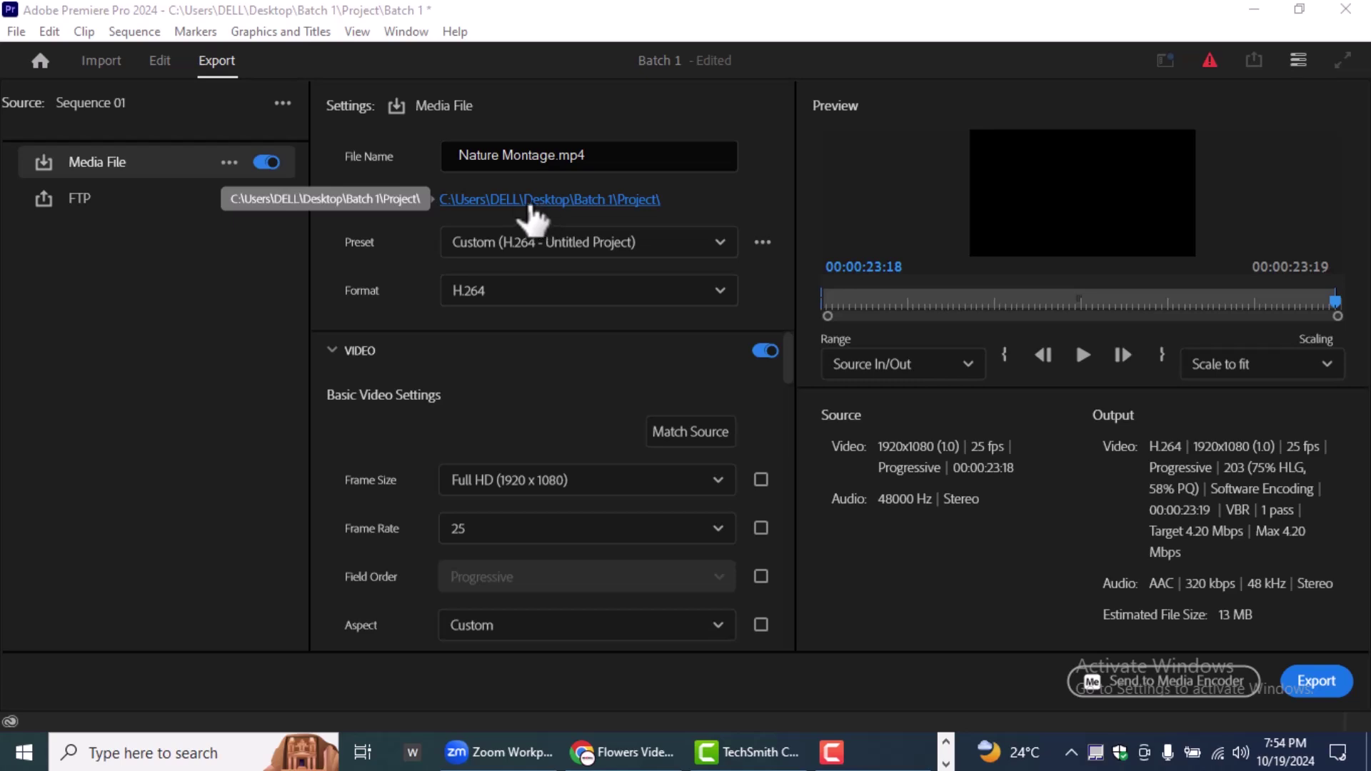
# Step: Create a Final folder inside Batch 1 and set it as the export location
pyautogui.click(554, 203)
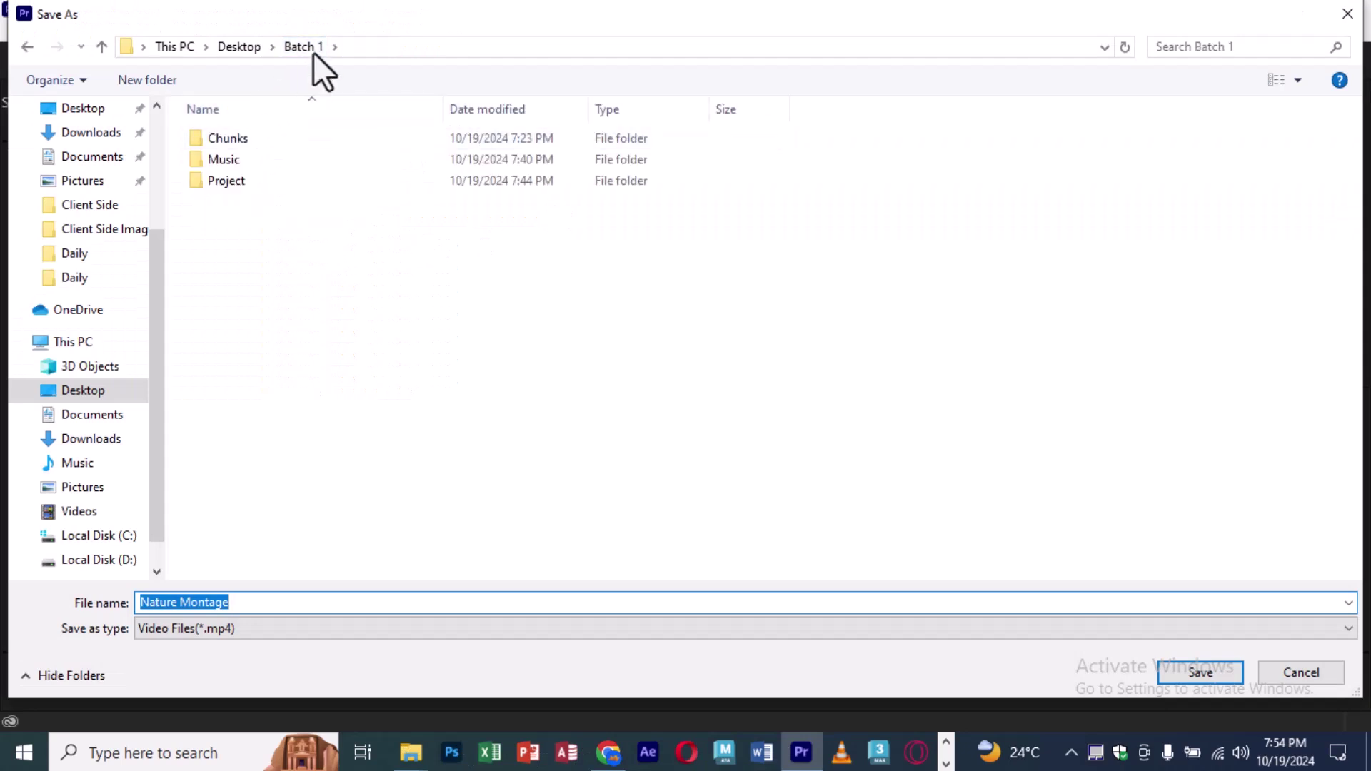
pyautogui.click(175, 83)
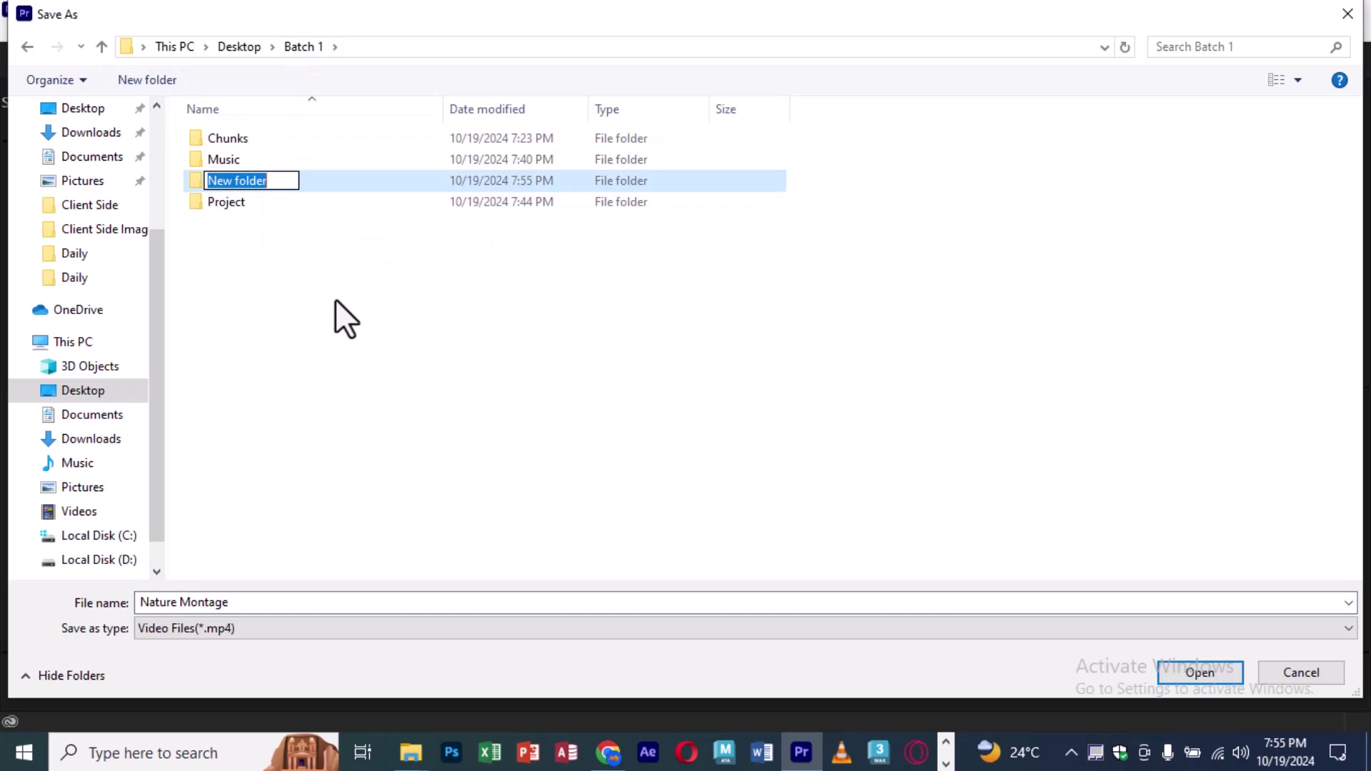
pyautogui.write('Final')
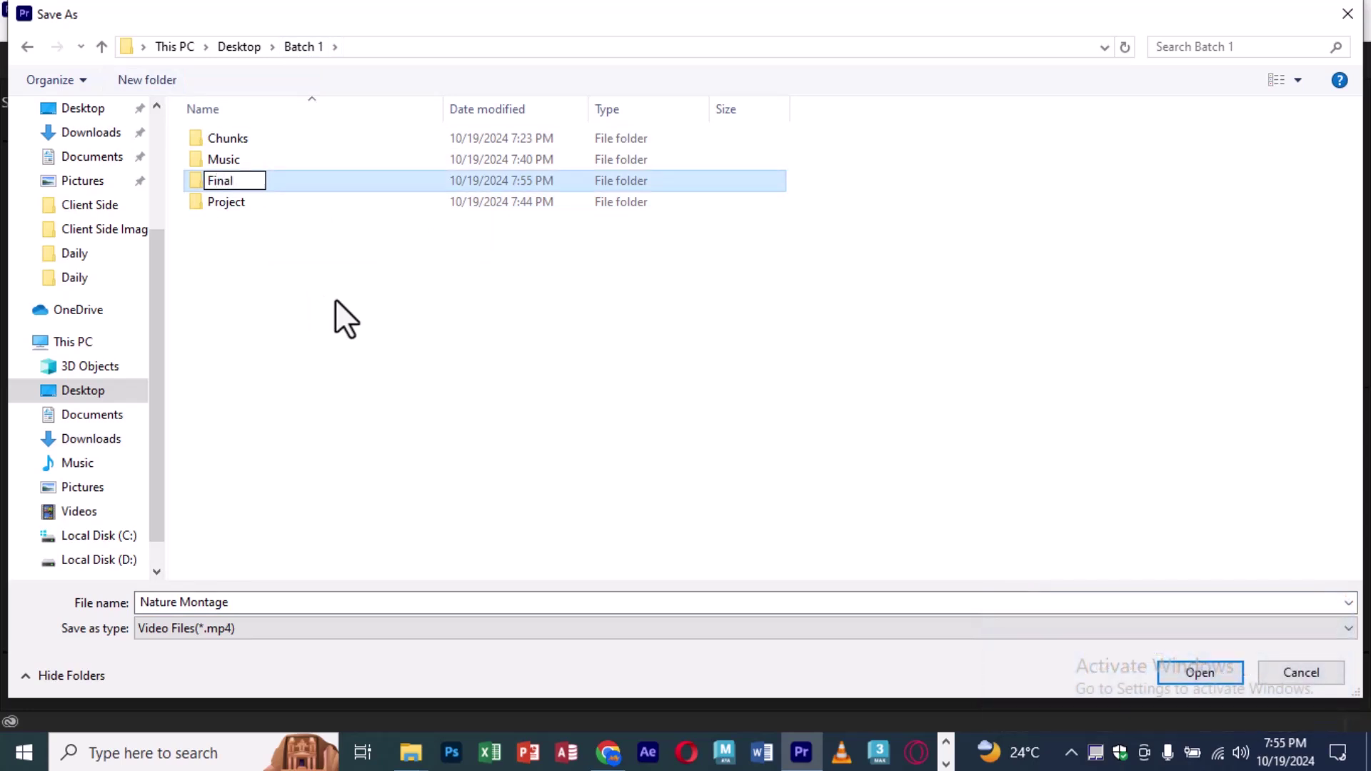
pyautogui.click(336, 301)
pyautogui.doubleClick(253, 184)
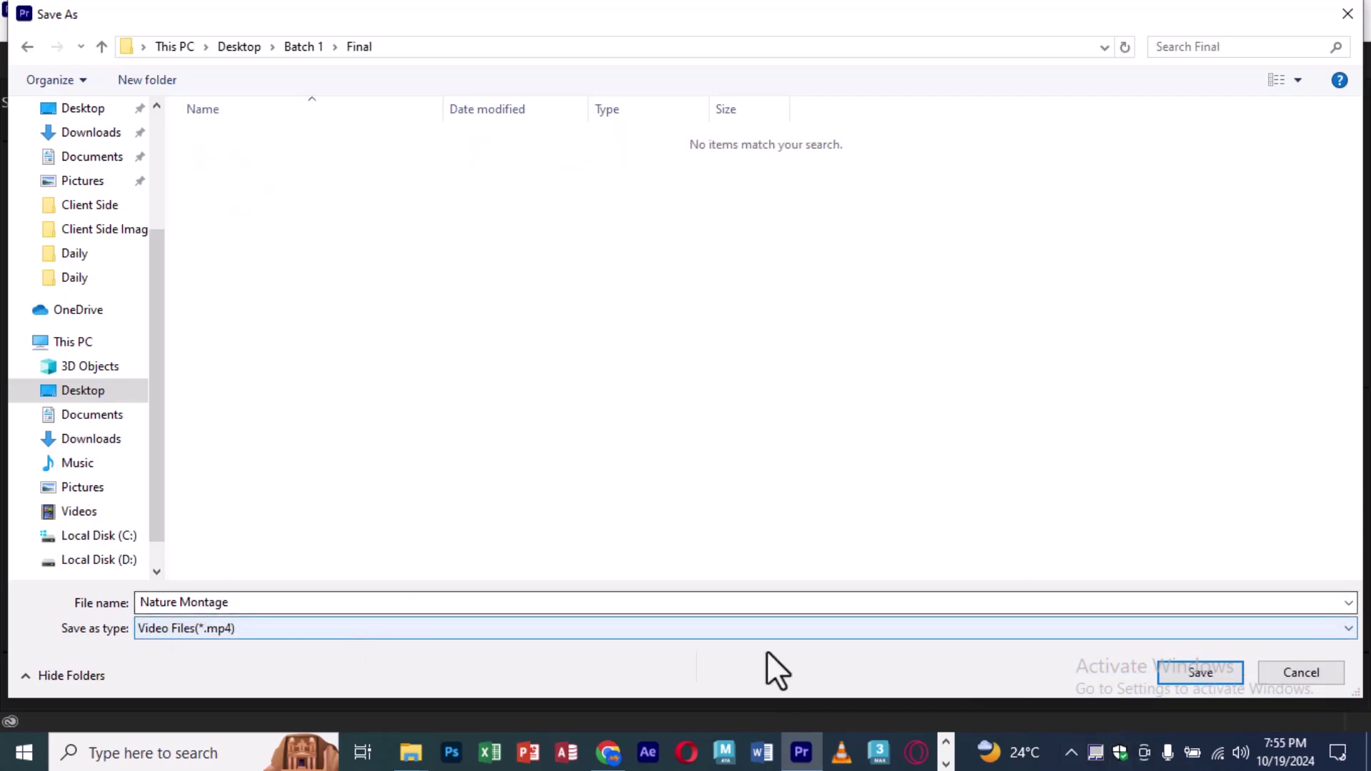
pyautogui.click(1194, 677)
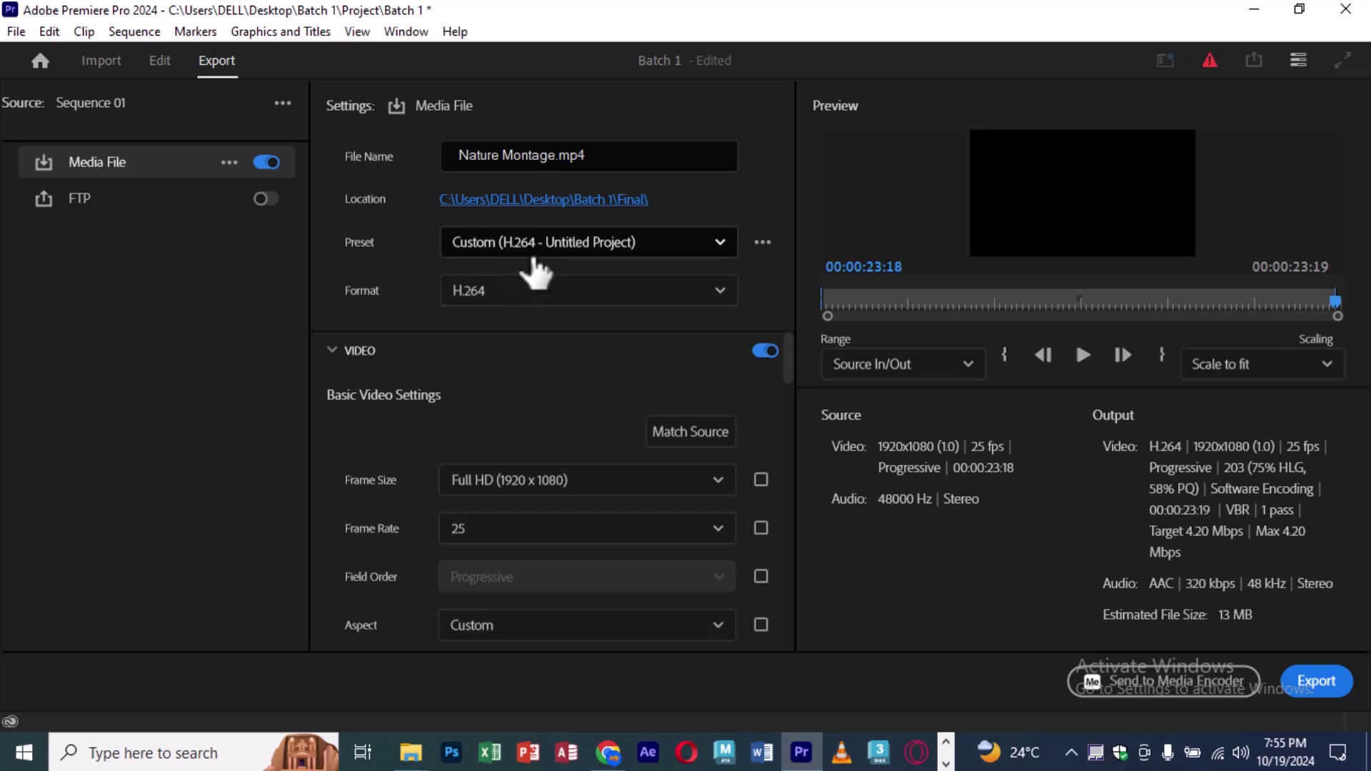
# Step: Open the Preset dropdown and scroll to the bottom of the preset list
pyautogui.click(570, 251)
pyautogui.scroll(-1, 567, 435)
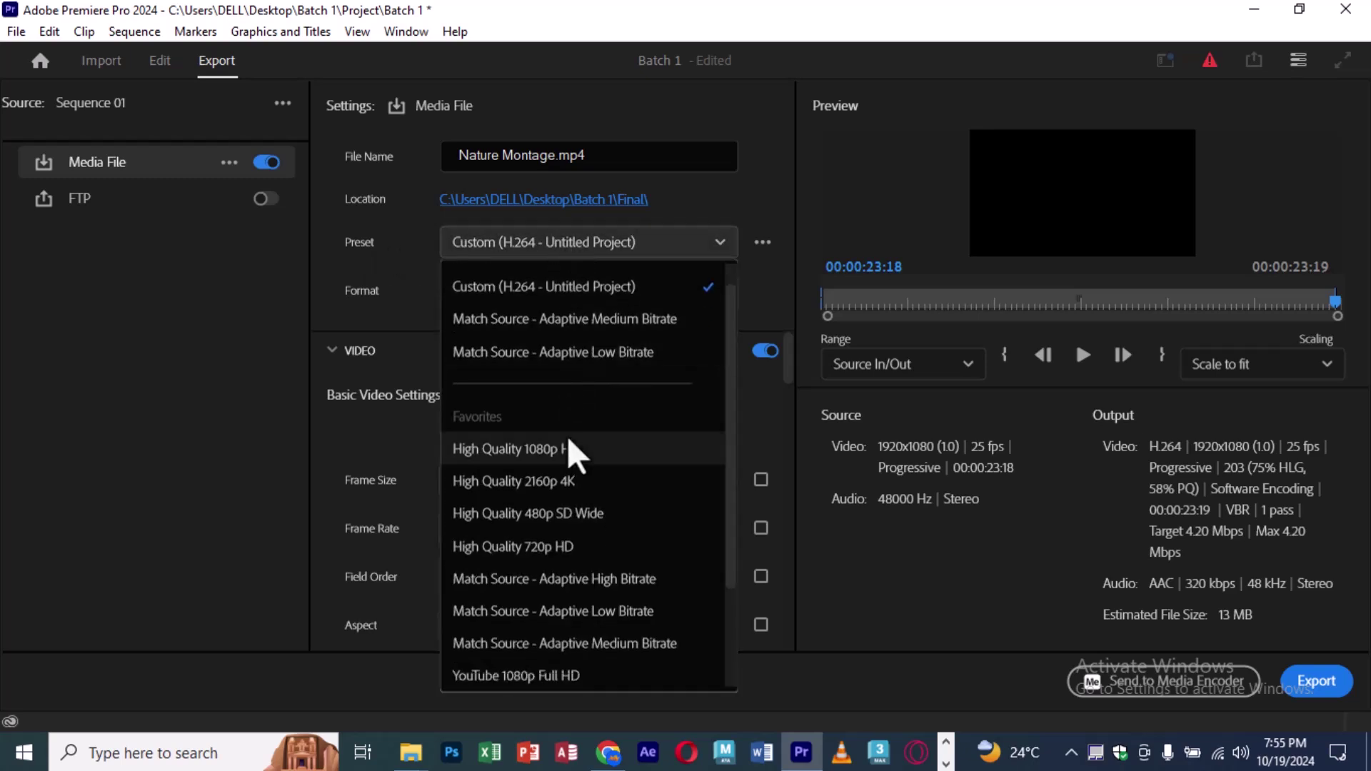
pyautogui.scroll(-2, 571, 318)
pyautogui.scroll(-2, 567, 338)
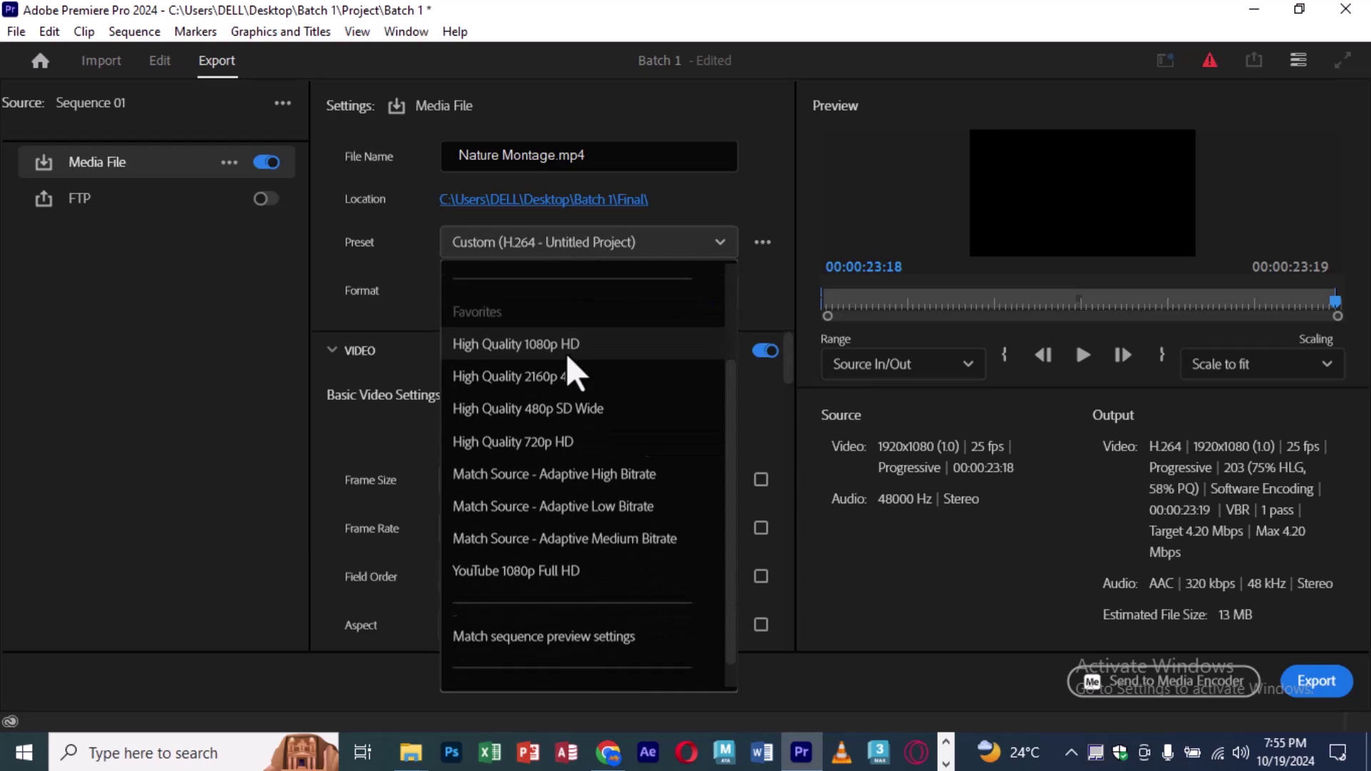
pyautogui.scroll(-1, 567, 353)
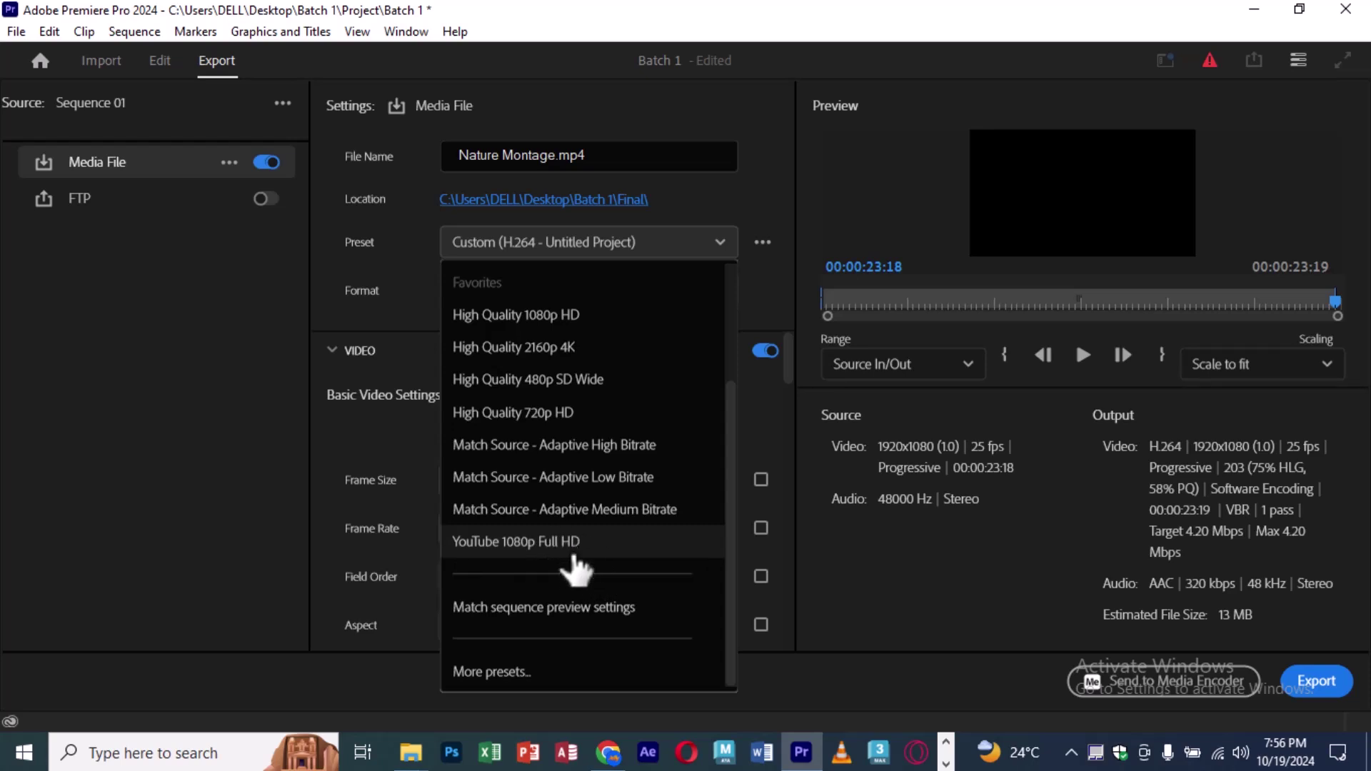
# Step: Search 'yout' in the Preset Manager and apply the YouTube 1080p Full HD preset
pyautogui.click(496, 675)
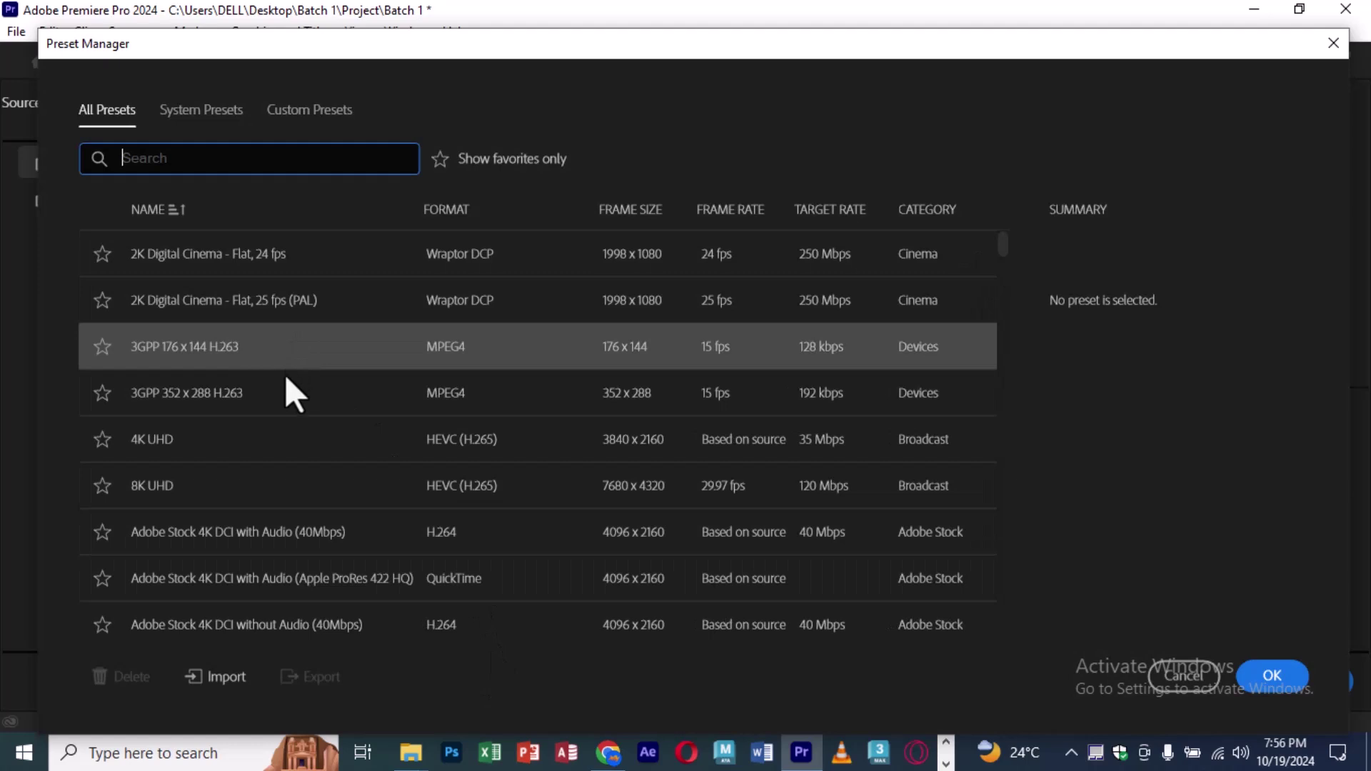
pyautogui.scroll(-1, 286, 382)
pyautogui.scroll(-3, 286, 383)
pyautogui.scroll(-1, 286, 385)
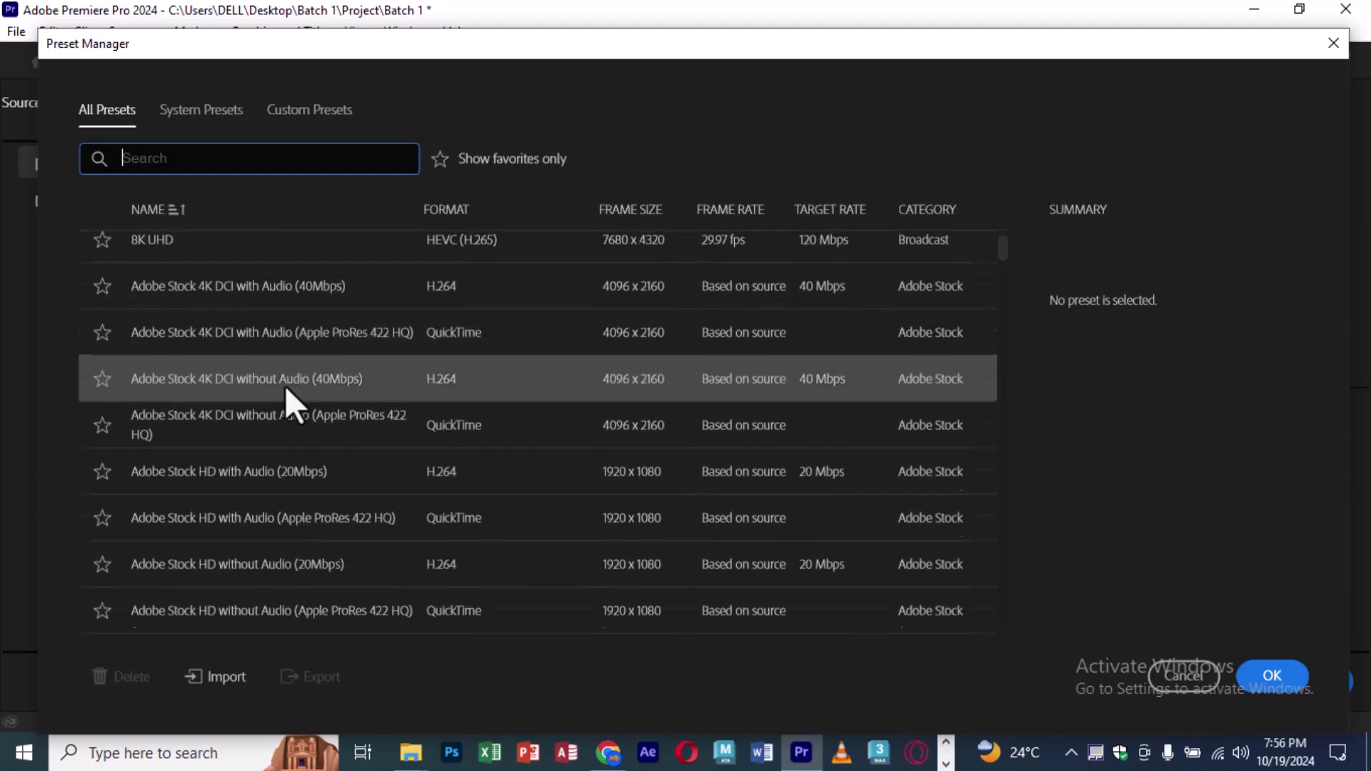
pyautogui.scroll(-1, 285, 386)
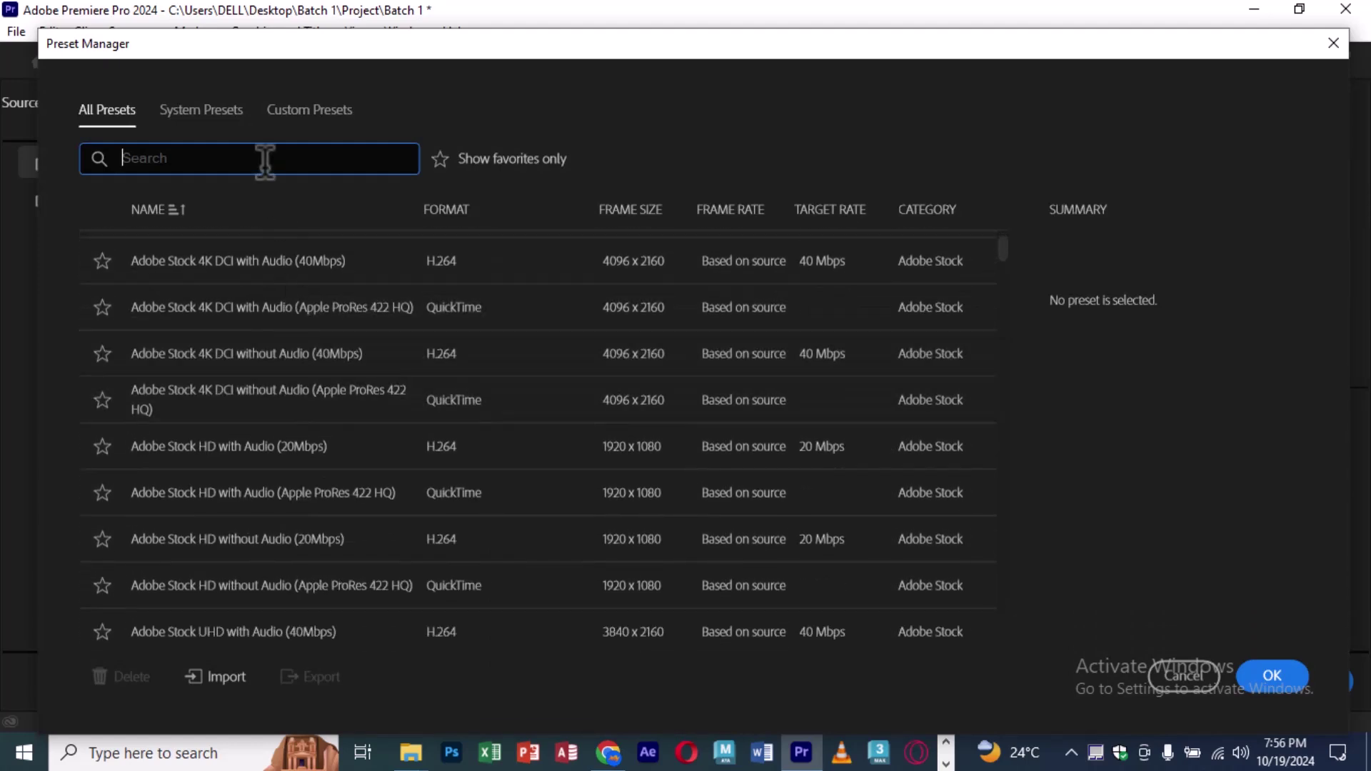
pyautogui.write('yo')
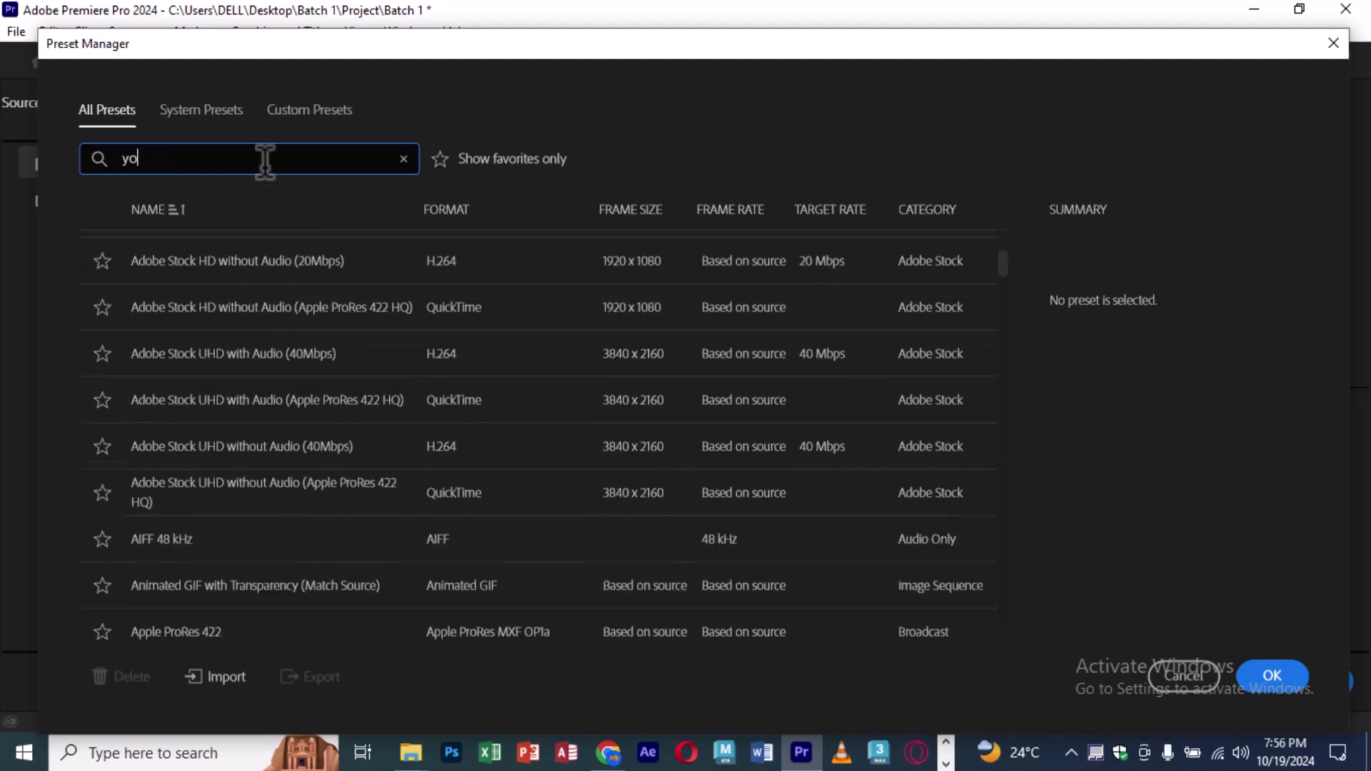
pyautogui.write('ut')
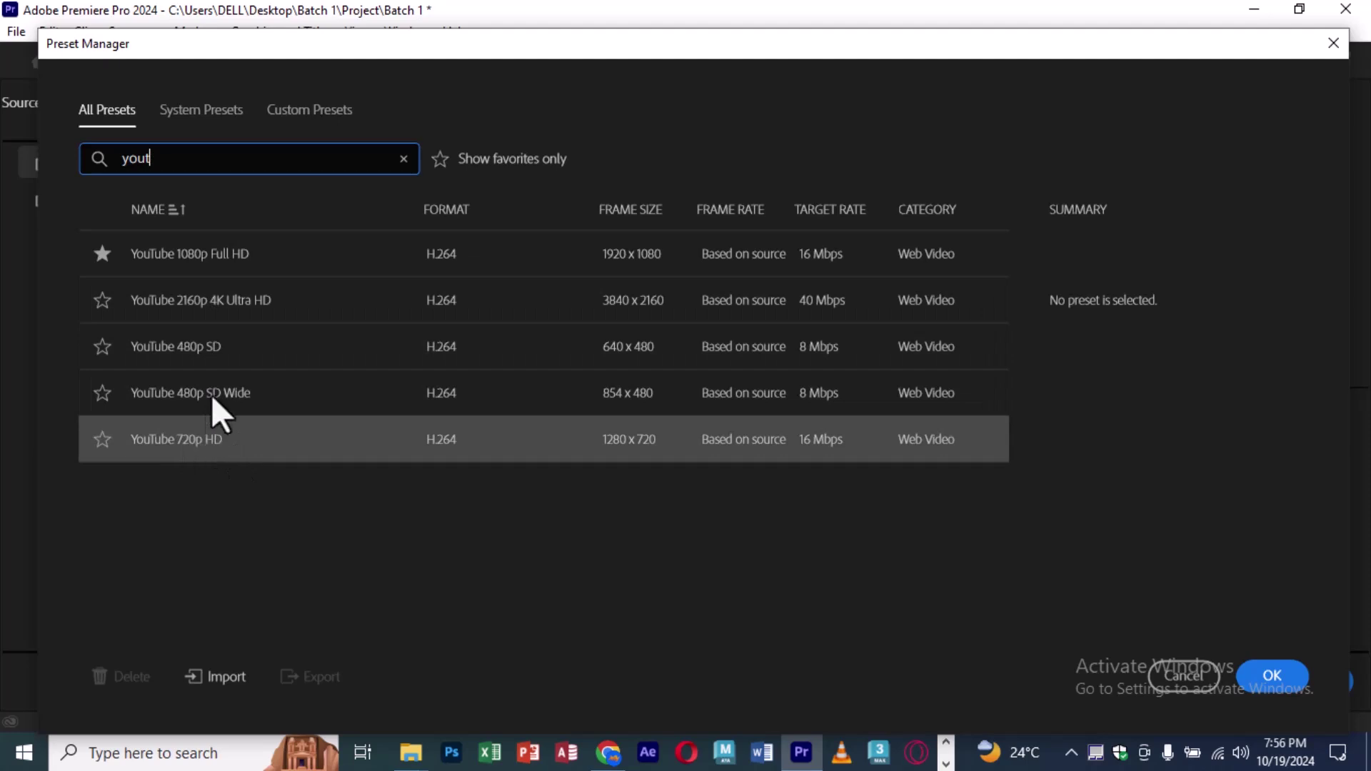
pyautogui.click(227, 256)
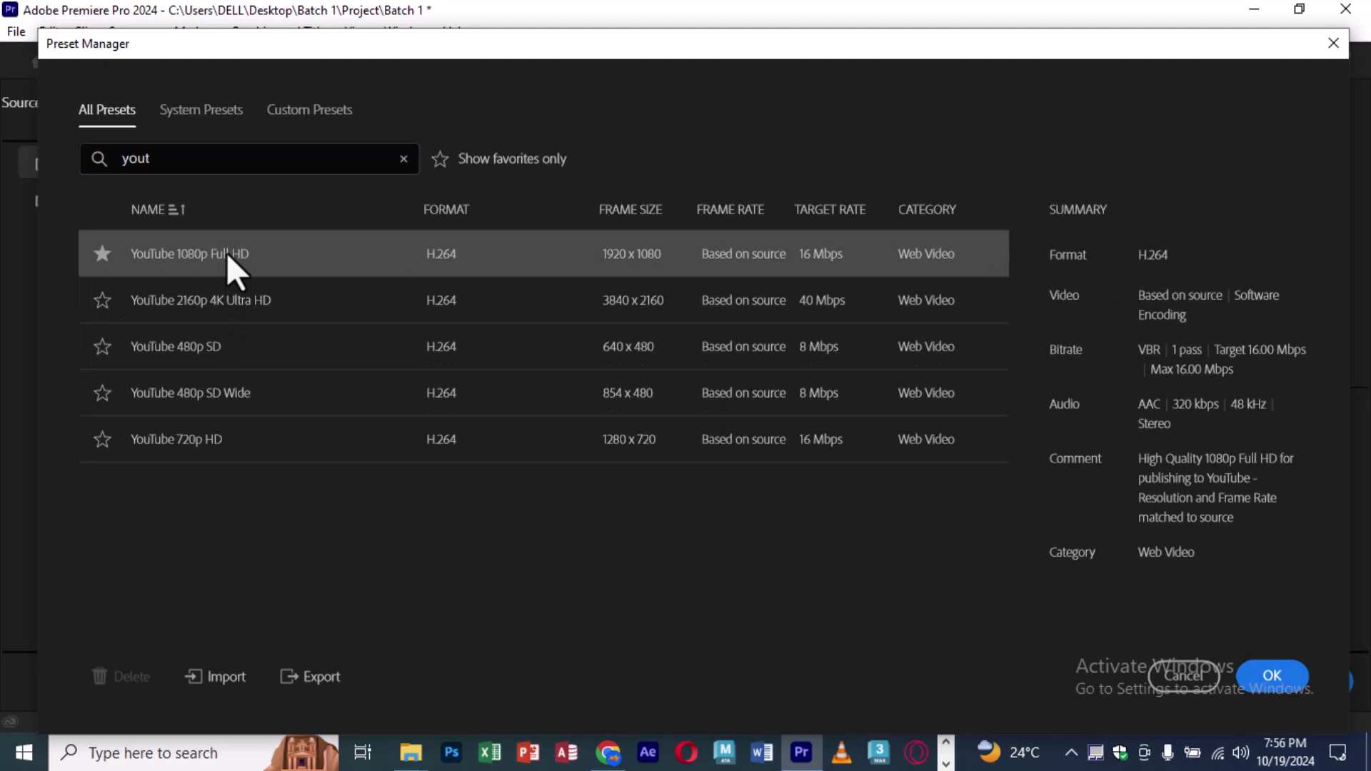
pyautogui.click(1272, 682)
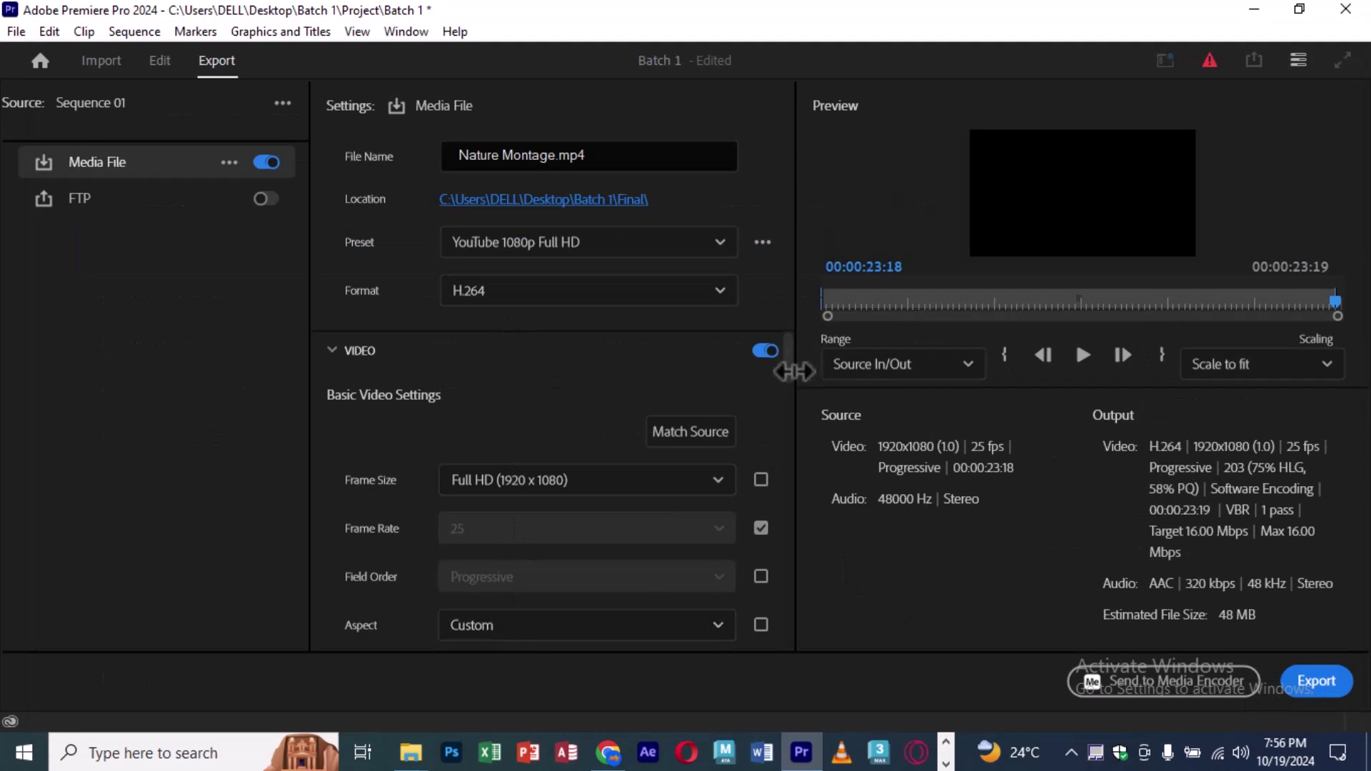
pyautogui.moveTo(790, 352); pyautogui.dragTo(786, 528)
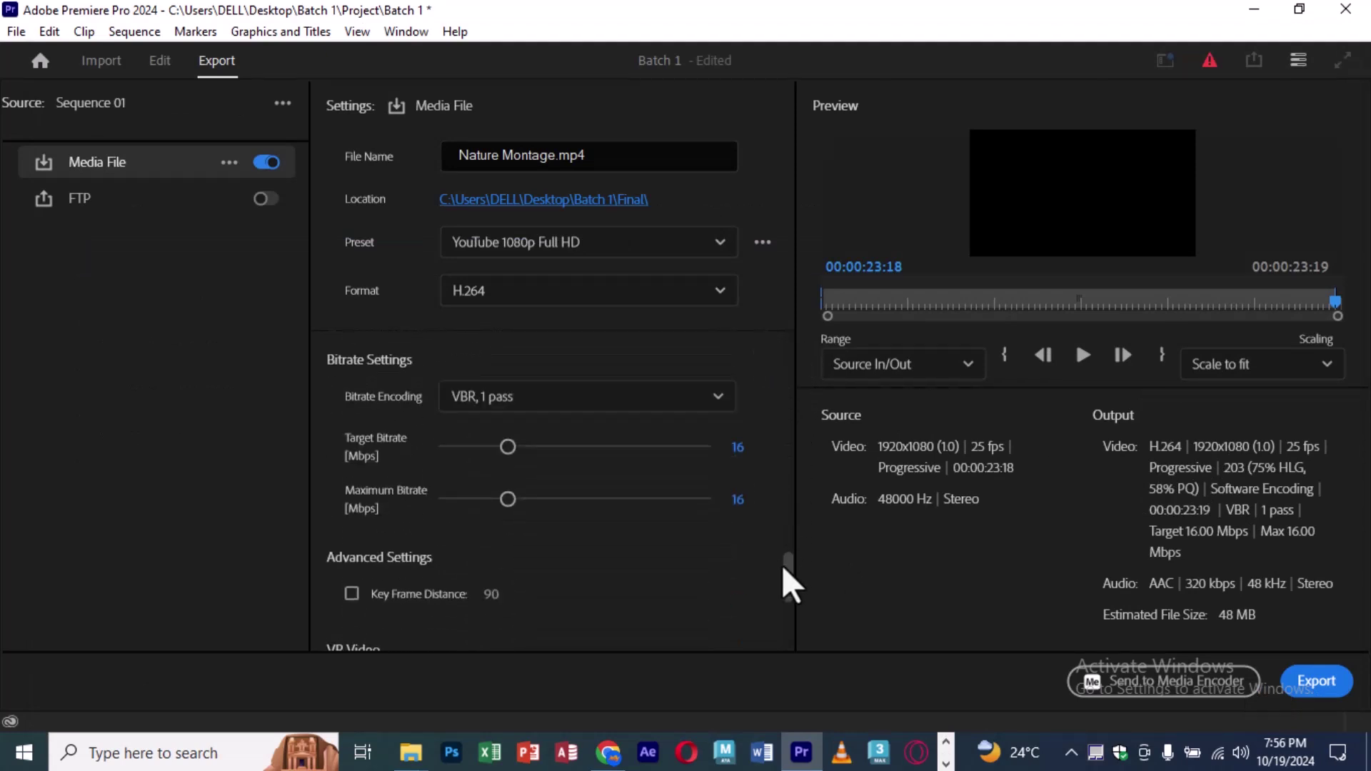
pyautogui.moveTo(786, 524); pyautogui.dragTo(805, 282)
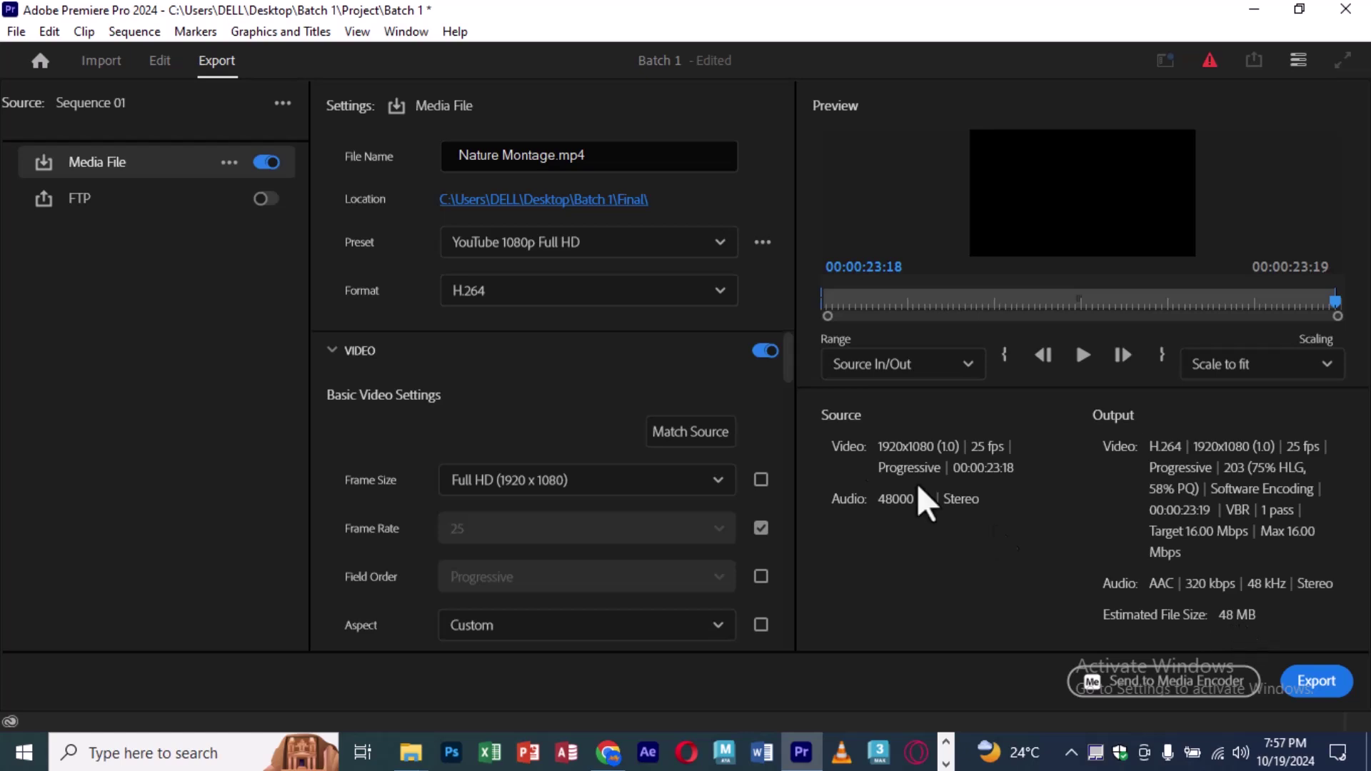
# Step: In the Edit workspace, remove audio track A1 and its clip from Sequence 01
pyautogui.click(158, 61)
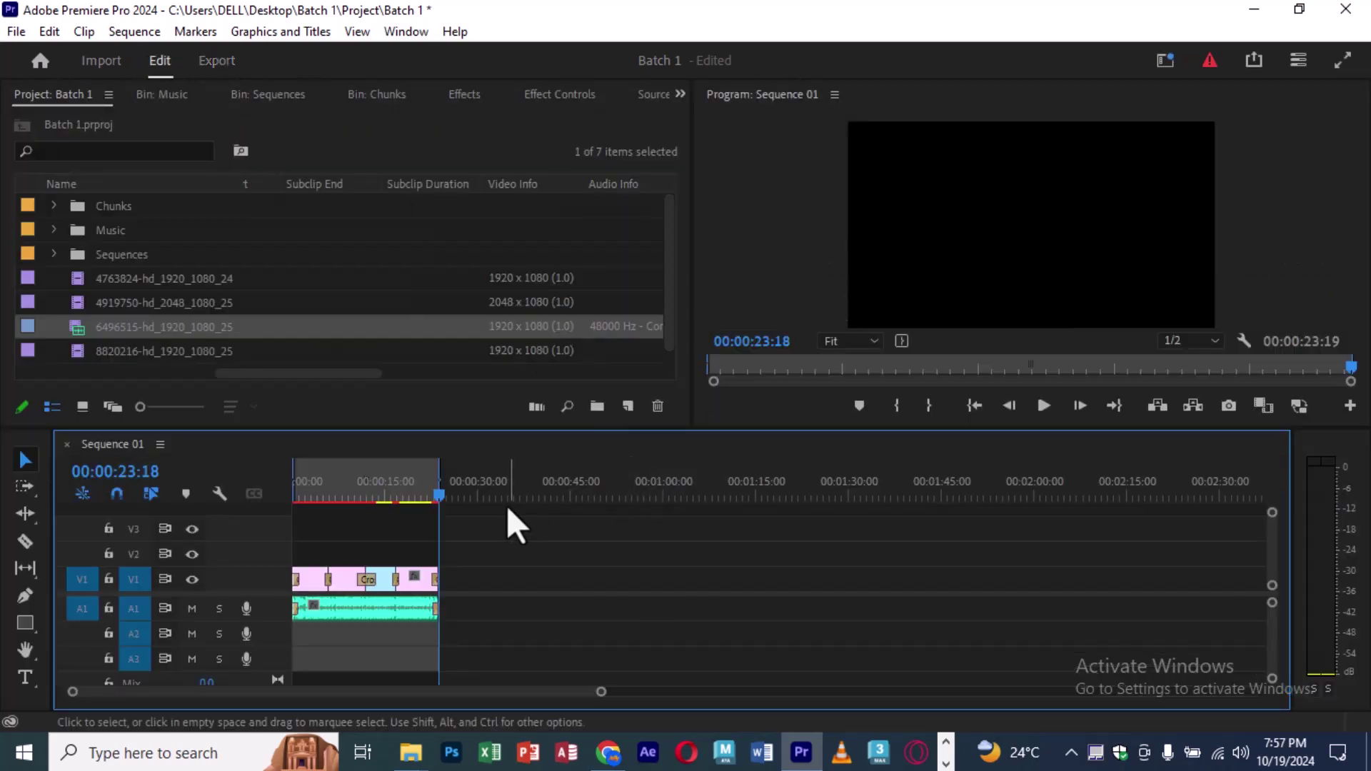
pyautogui.hotkey('ctrl', 'z')
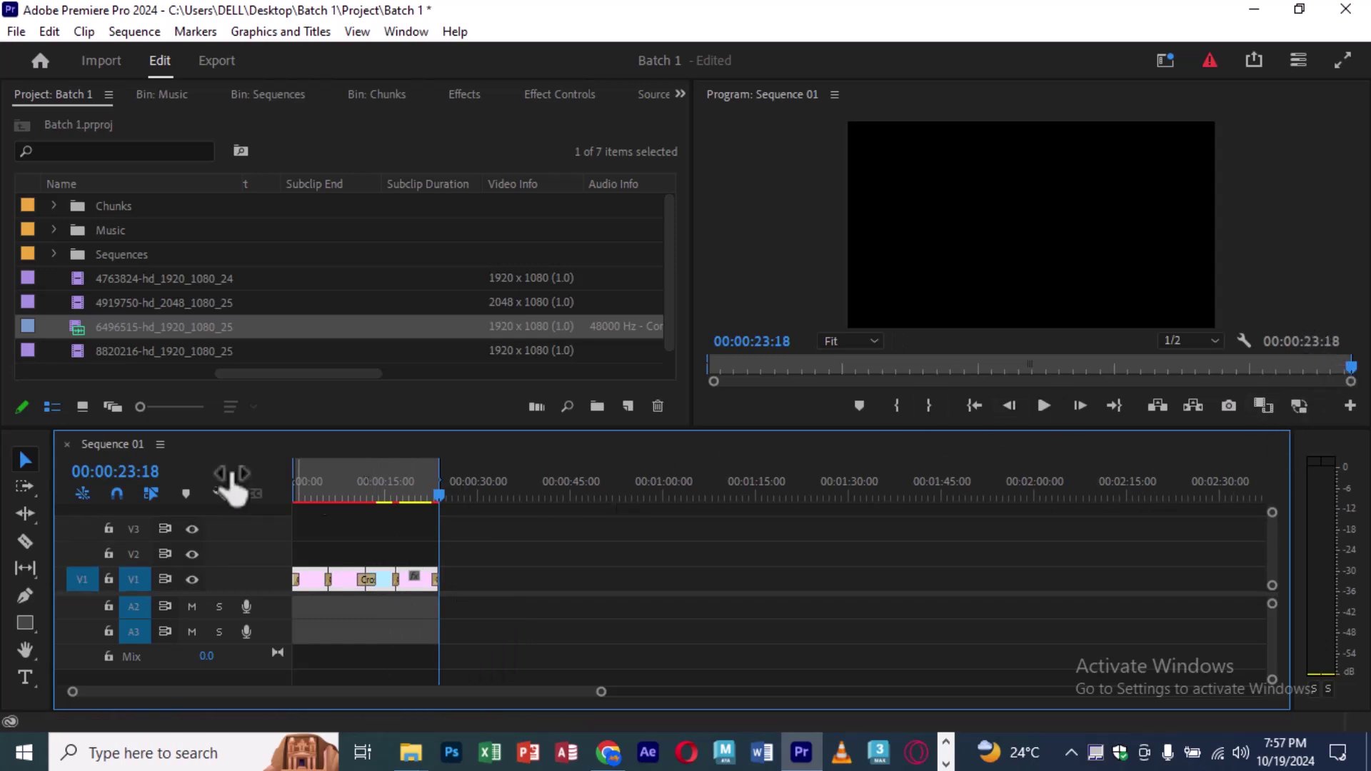
# Step: In the Export settings, rename the output file to 'Nature Montage'
pyautogui.click(217, 68)
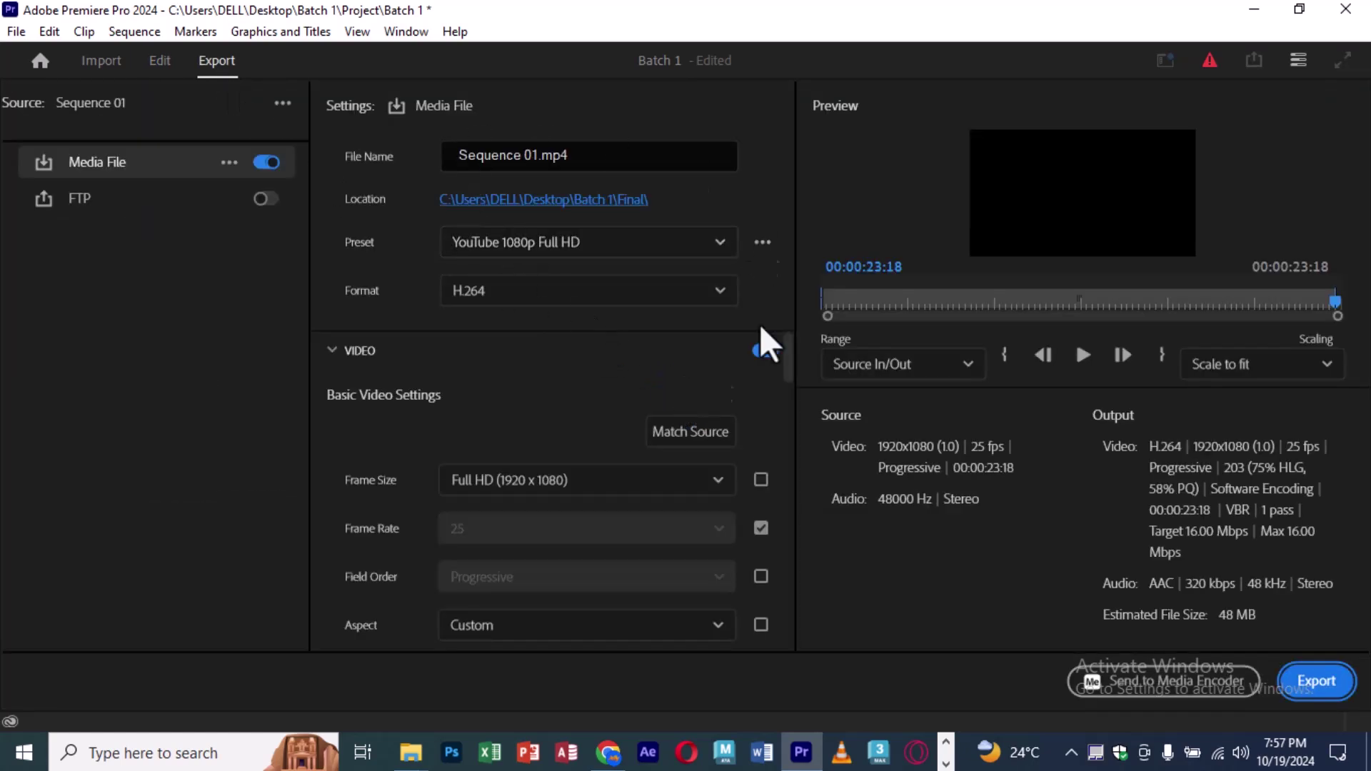
pyautogui.click(603, 154)
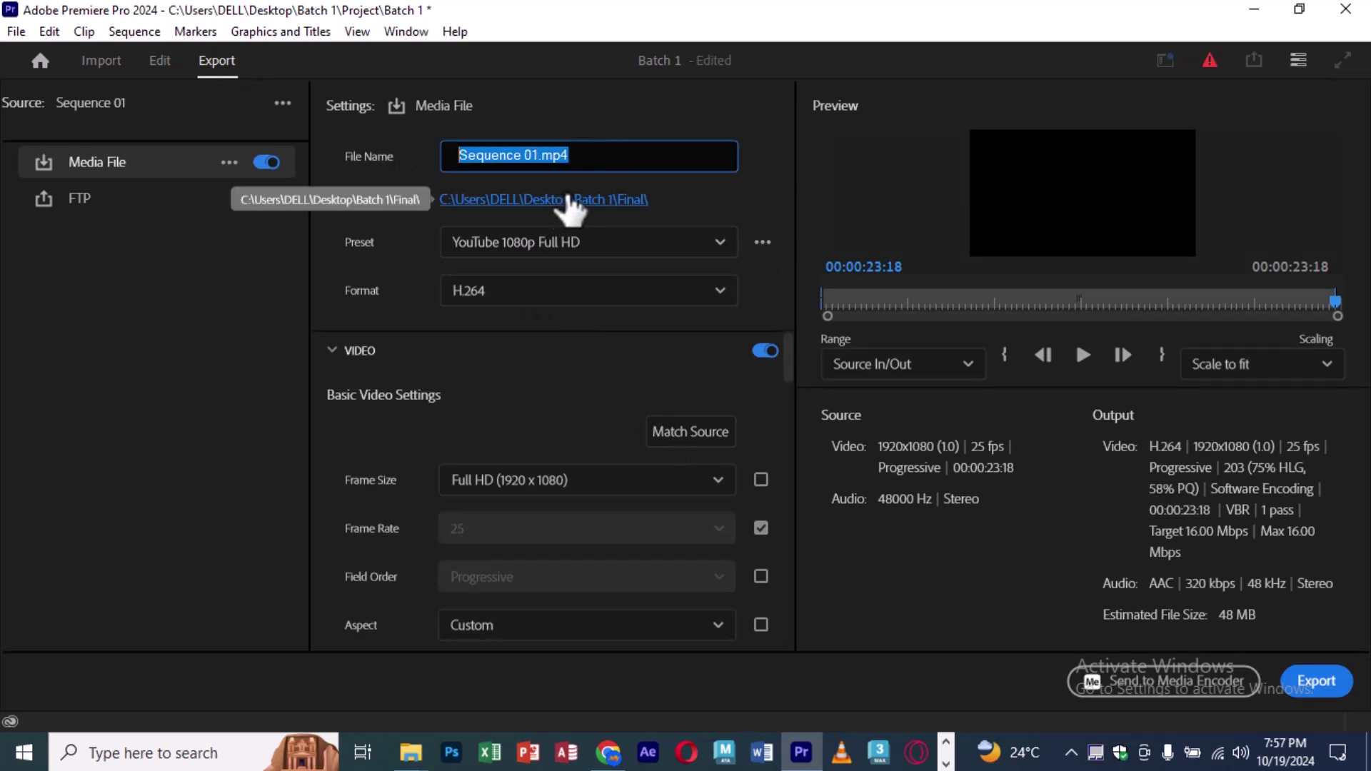
pyautogui.write('Nature Montage')
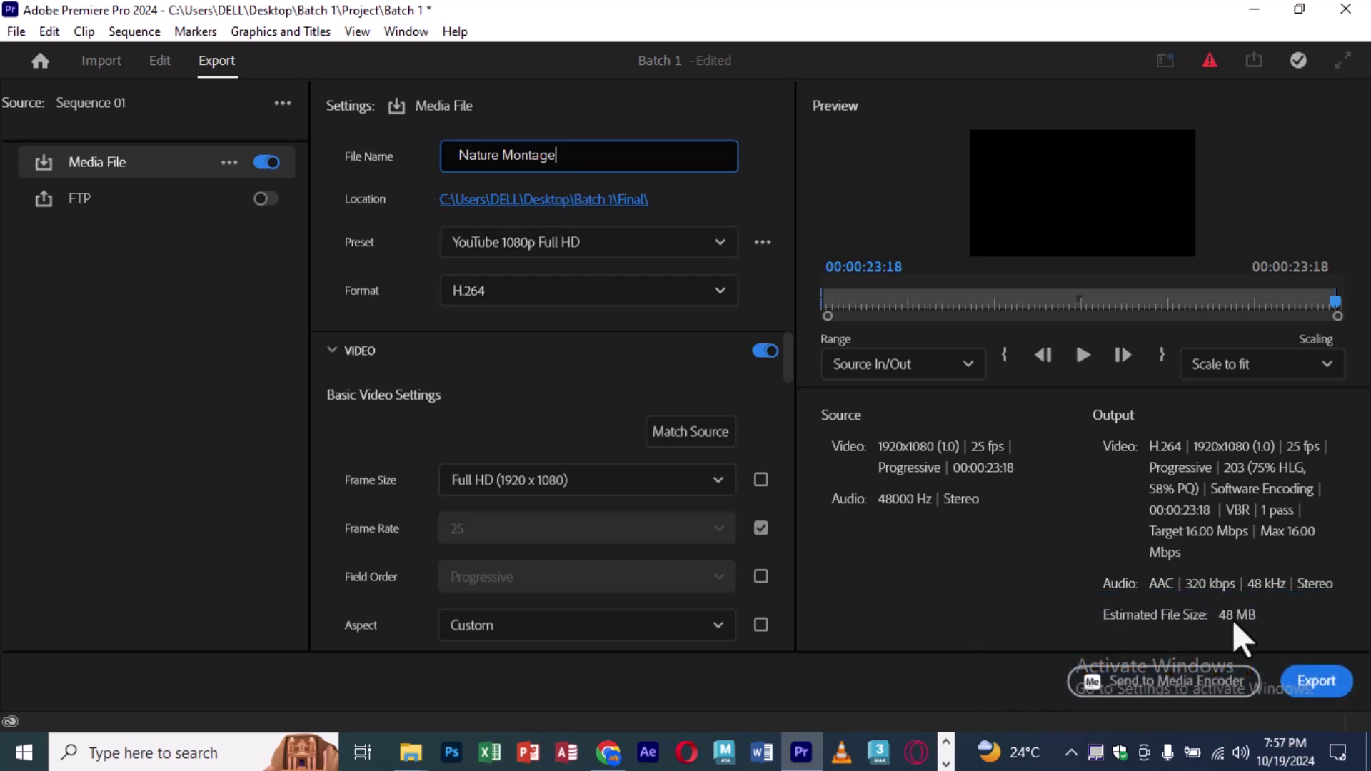
pyautogui.press('Return')
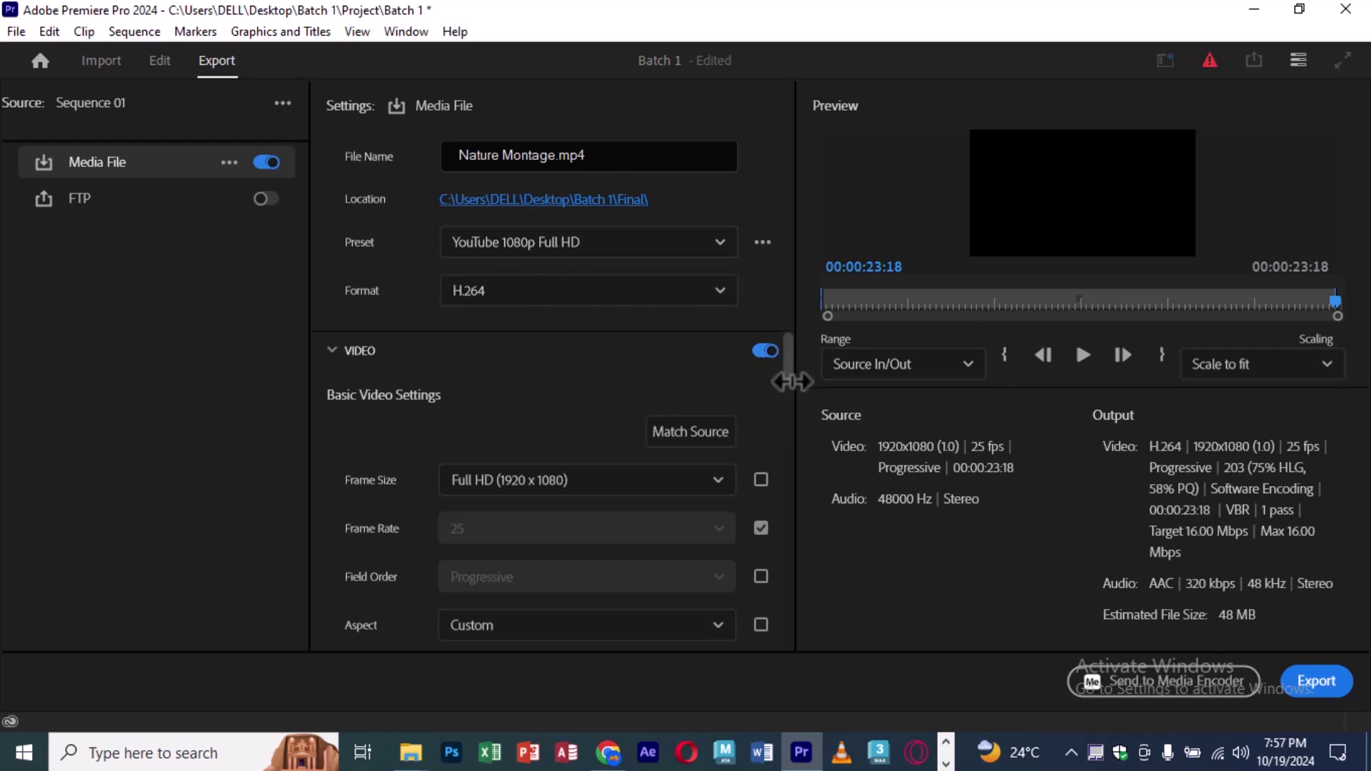
# Step: Enter 4.2 Mbps for both Target Bitrate and Maximum Bitrate in the H.264 export settings
pyautogui.scroll(-4, 786, 414)
pyautogui.moveTo(785, 411); pyautogui.dragTo(761, 600)
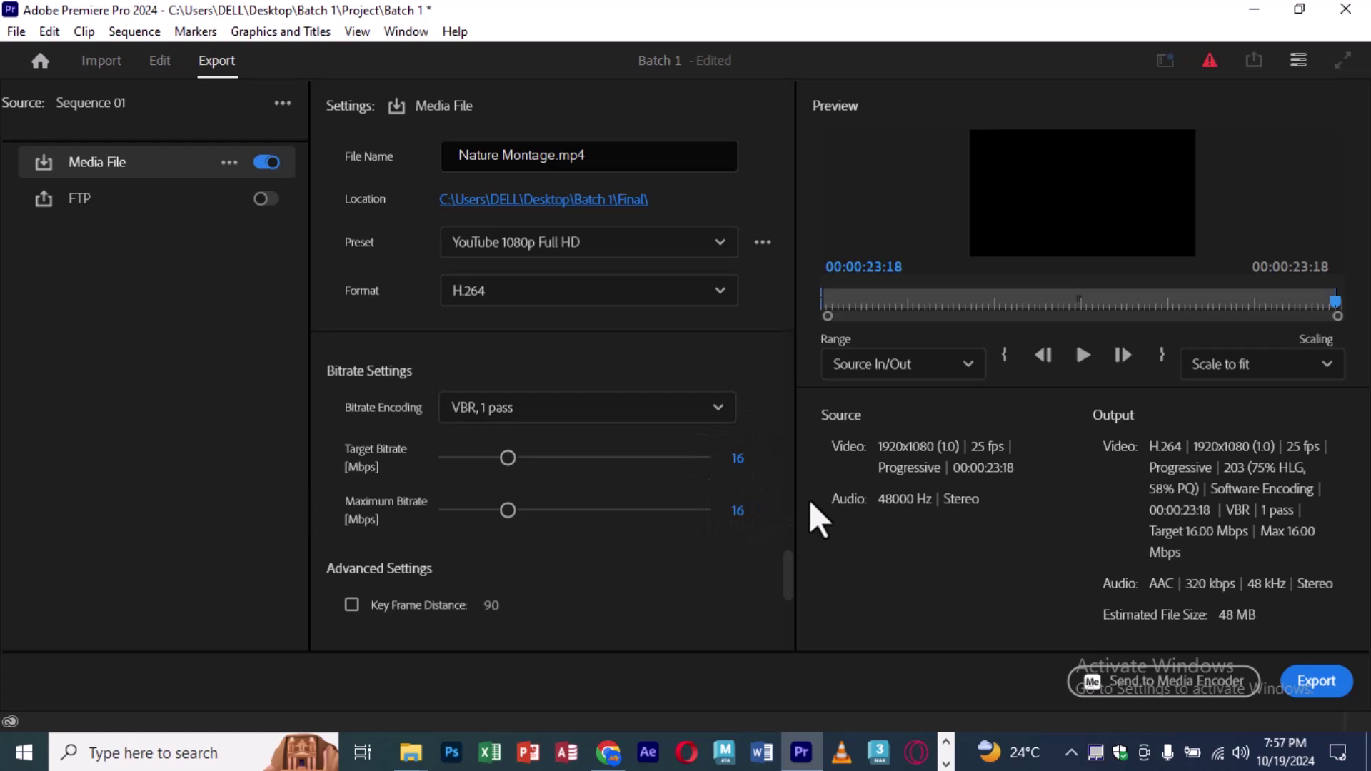
pyautogui.click(743, 457)
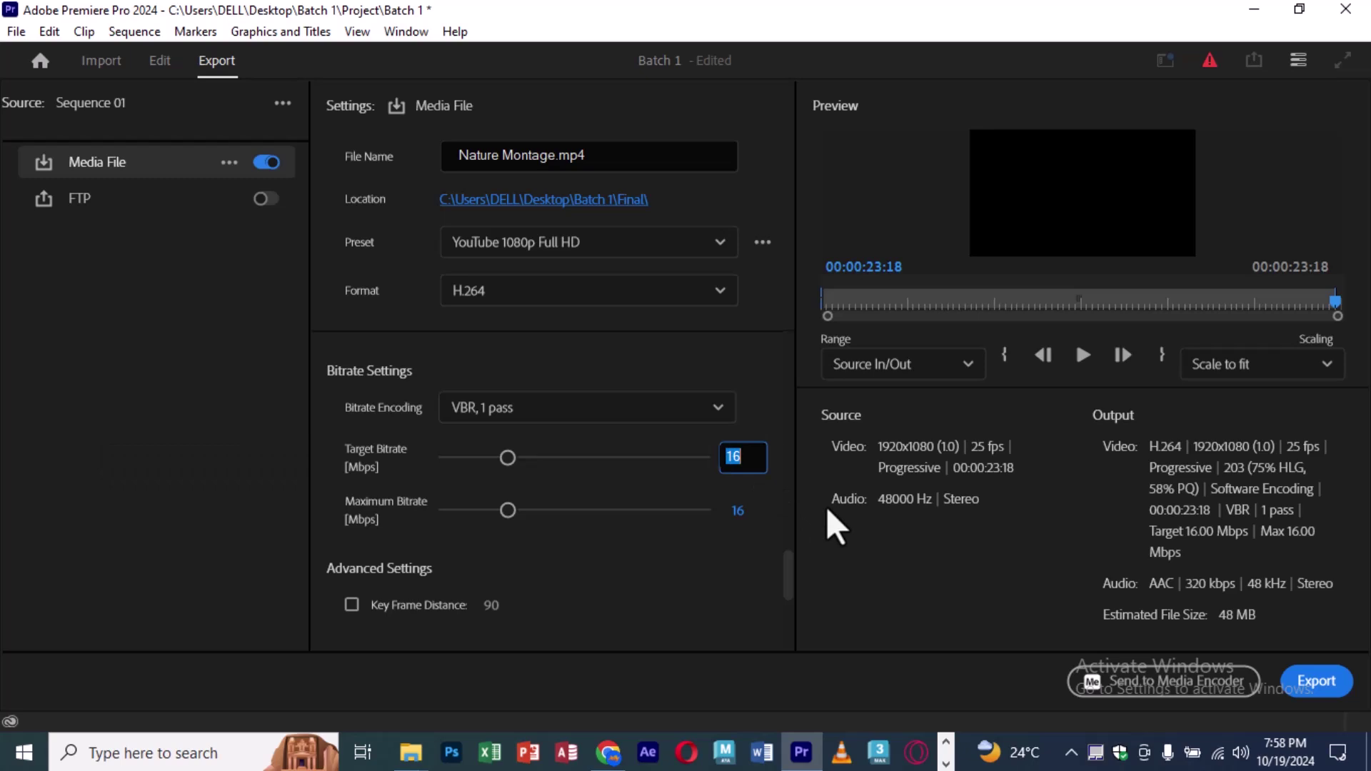
pyautogui.write('4.2')
pyautogui.press('Return')
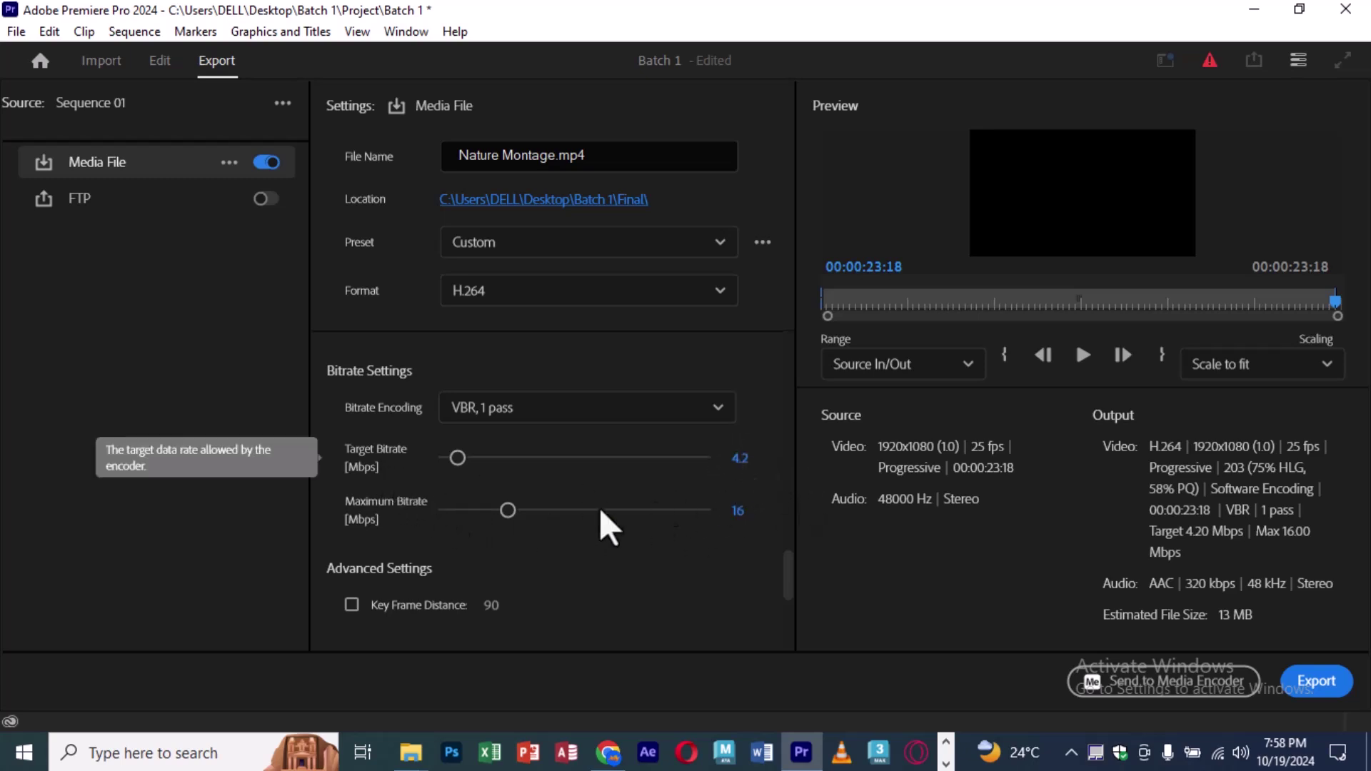
pyautogui.click(749, 520)
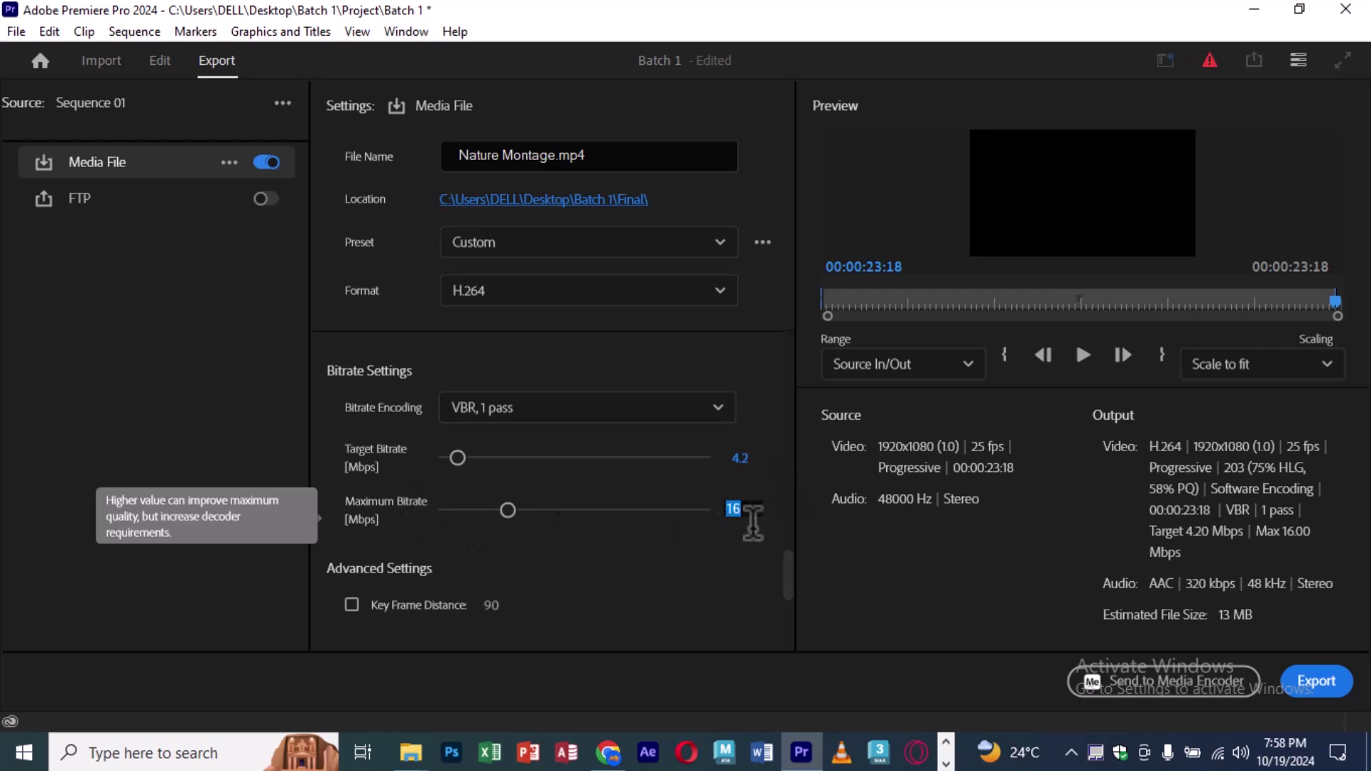
pyautogui.write('4.2')
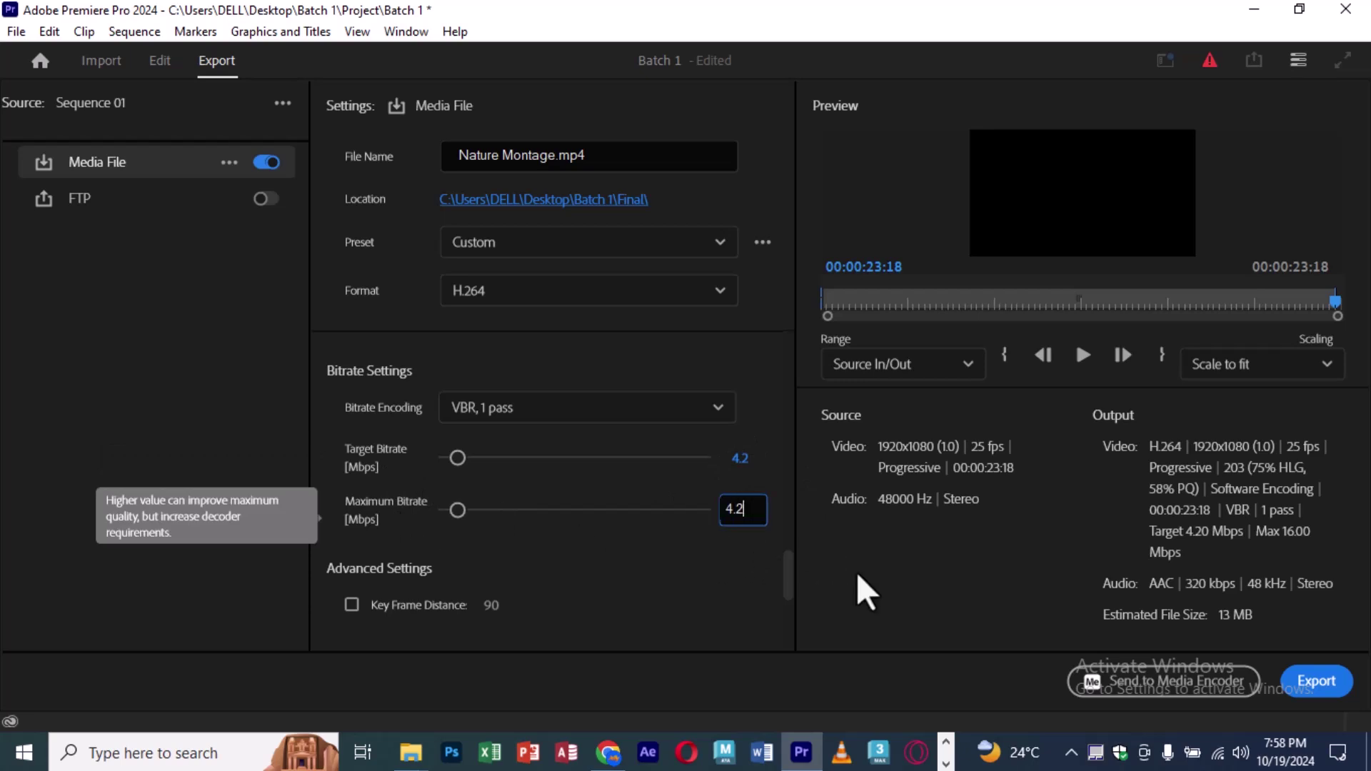
pyautogui.press('Return')
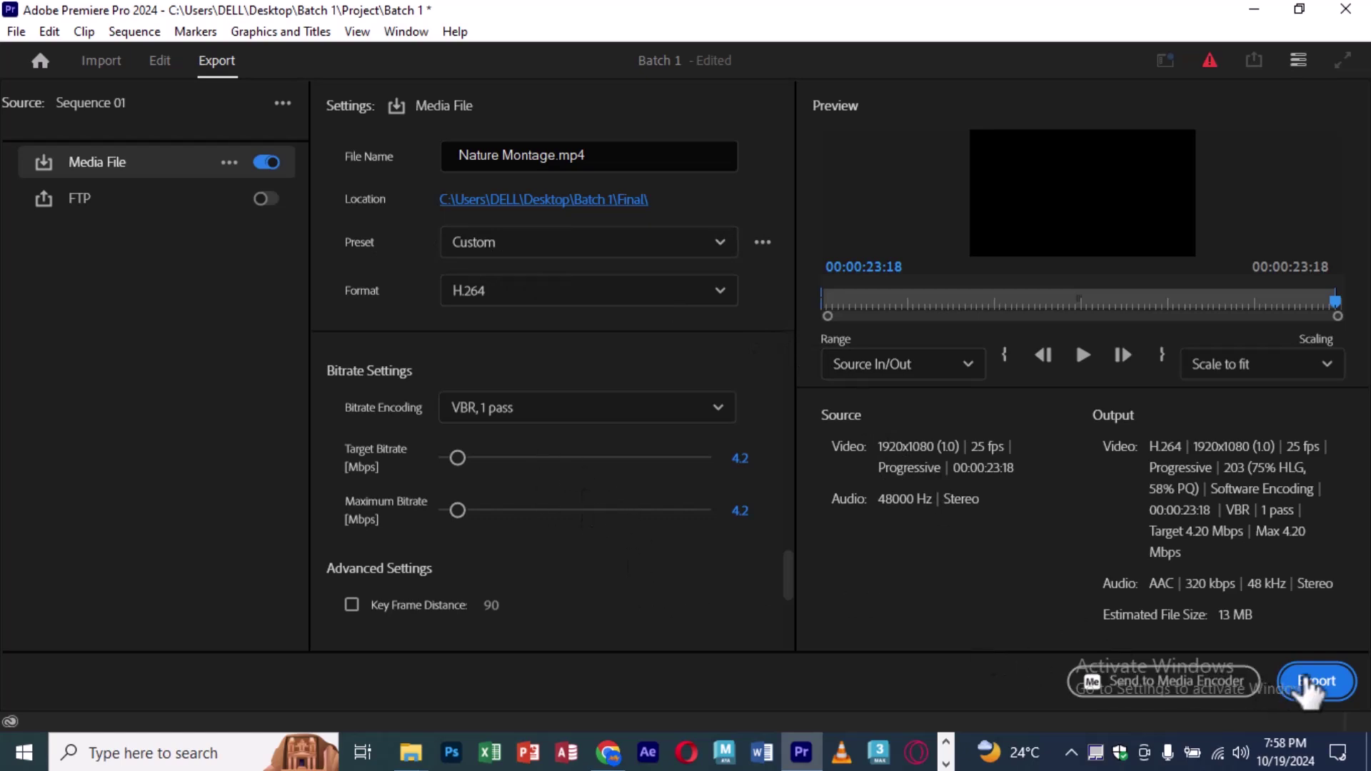
# Step: Export Sequence 01 as Nature Montage.mp4 into the Batch 1 Final folder
pyautogui.click(1305, 682)
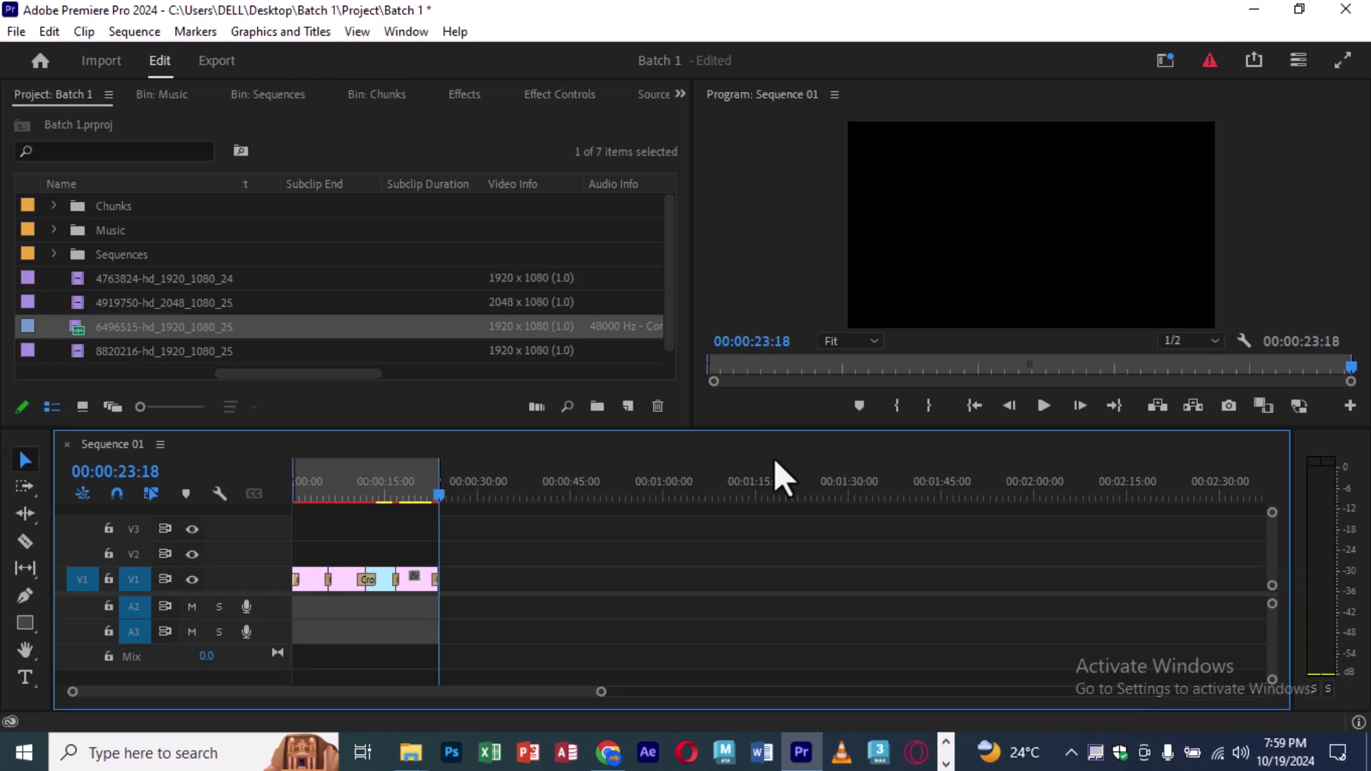
# Step: Minimize Premiere and browse to Desktop > Batch 1 > Final, selecting the Nature Montage video
pyautogui.click(1254, 10)
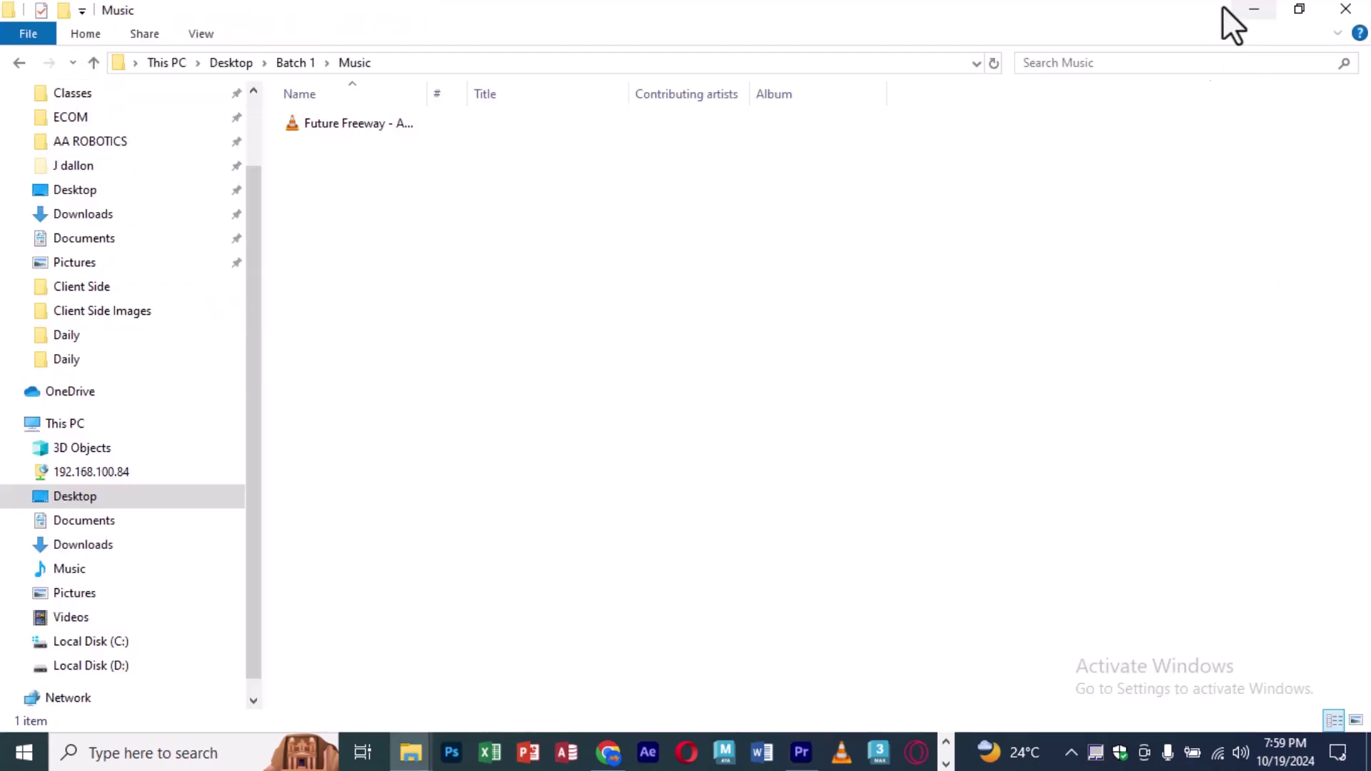
pyautogui.click(78, 190)
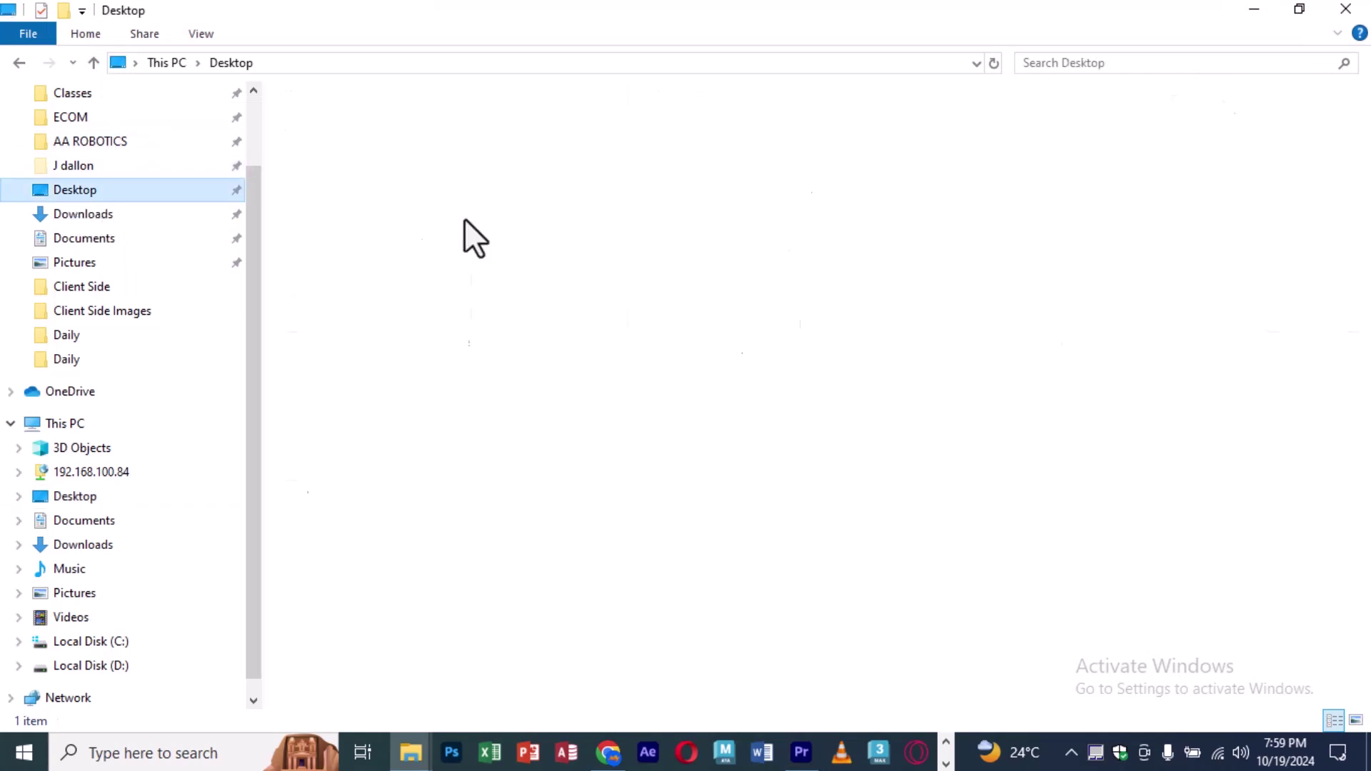
pyautogui.doubleClick(465, 161)
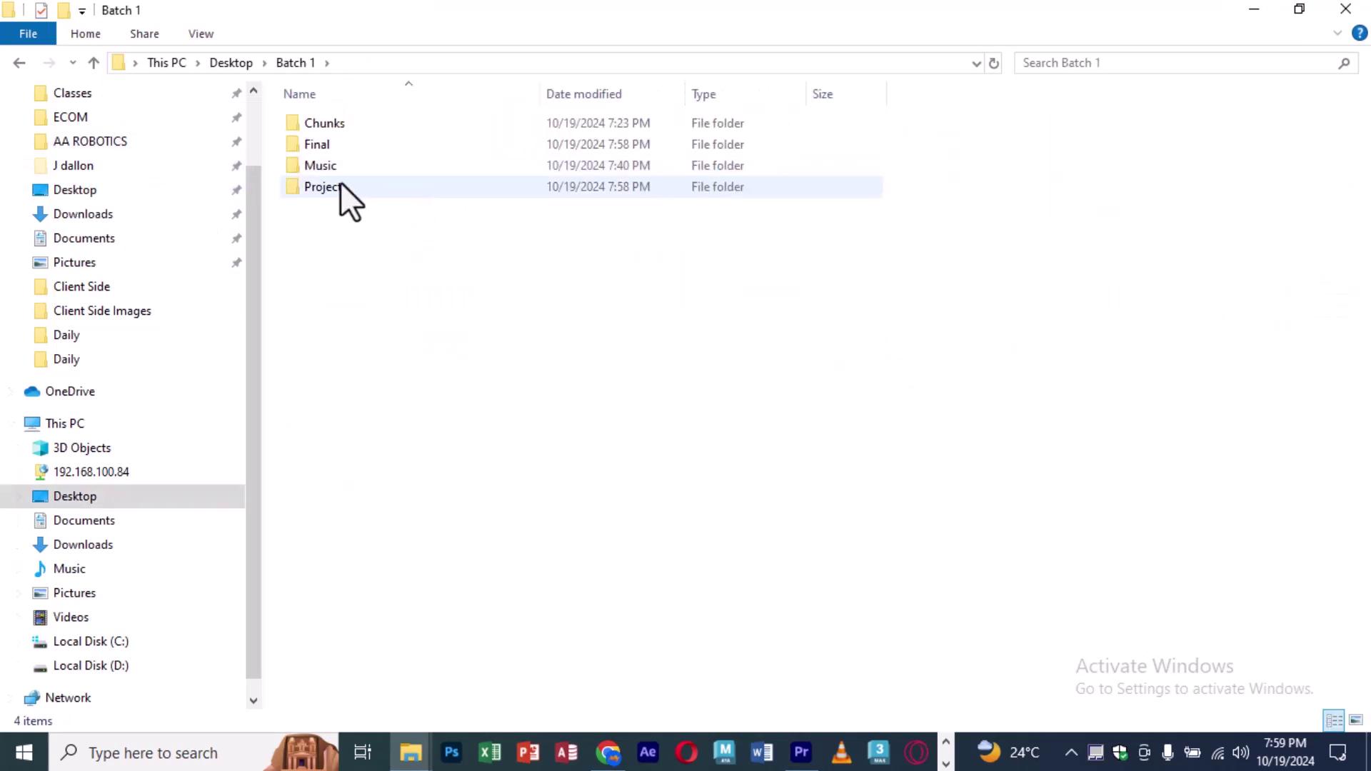
pyautogui.doubleClick(334, 149)
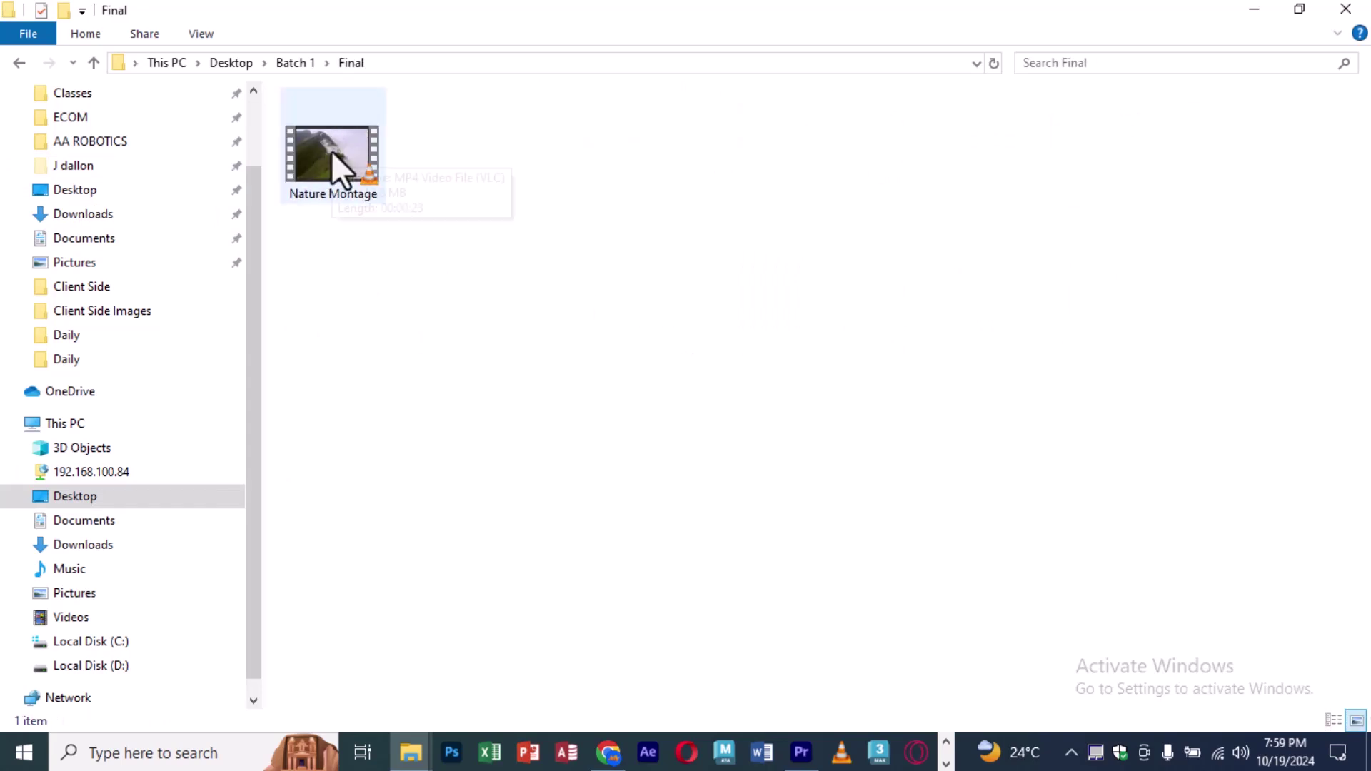
pyautogui.click(333, 152)
# Step: Play Nature Montage in VLC, pause and resume it, then quit VLC
pyautogui.doubleClick(331, 152)
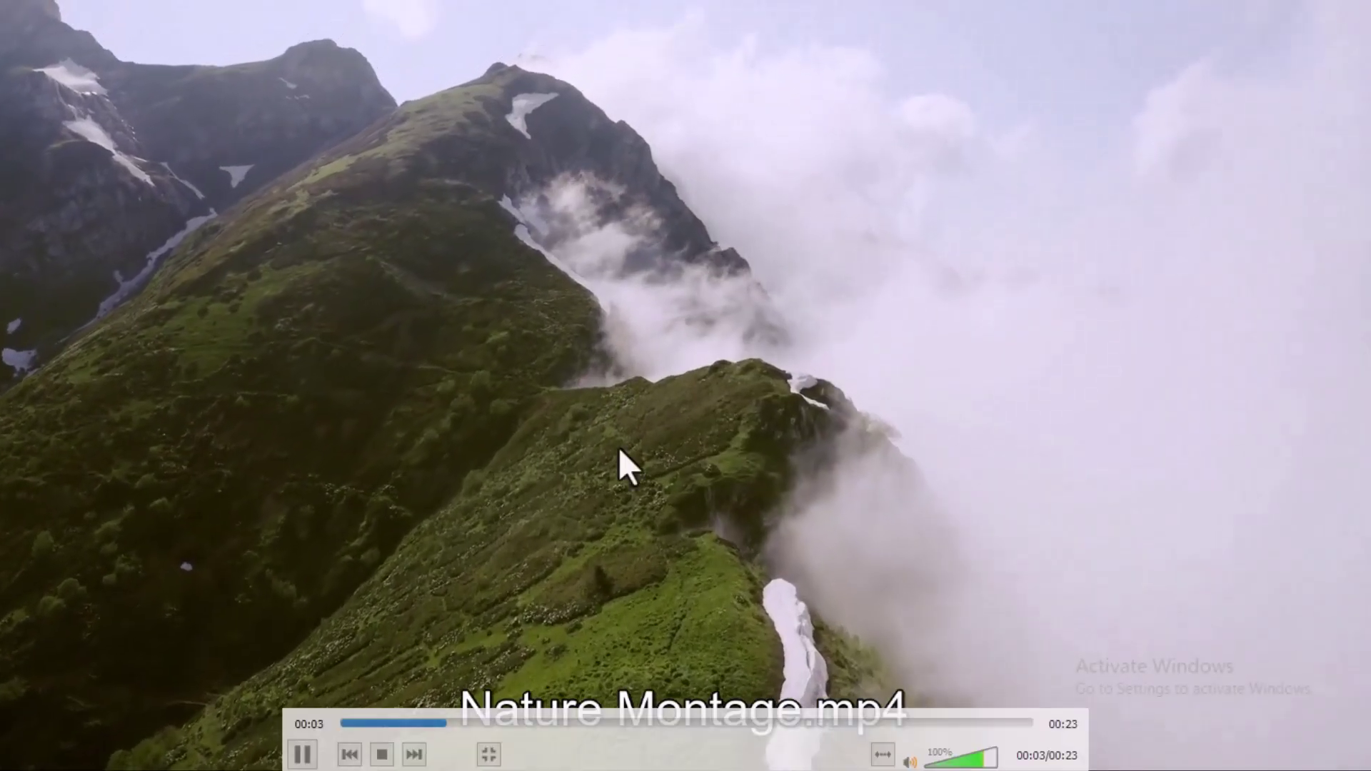
pyautogui.click(302, 756)
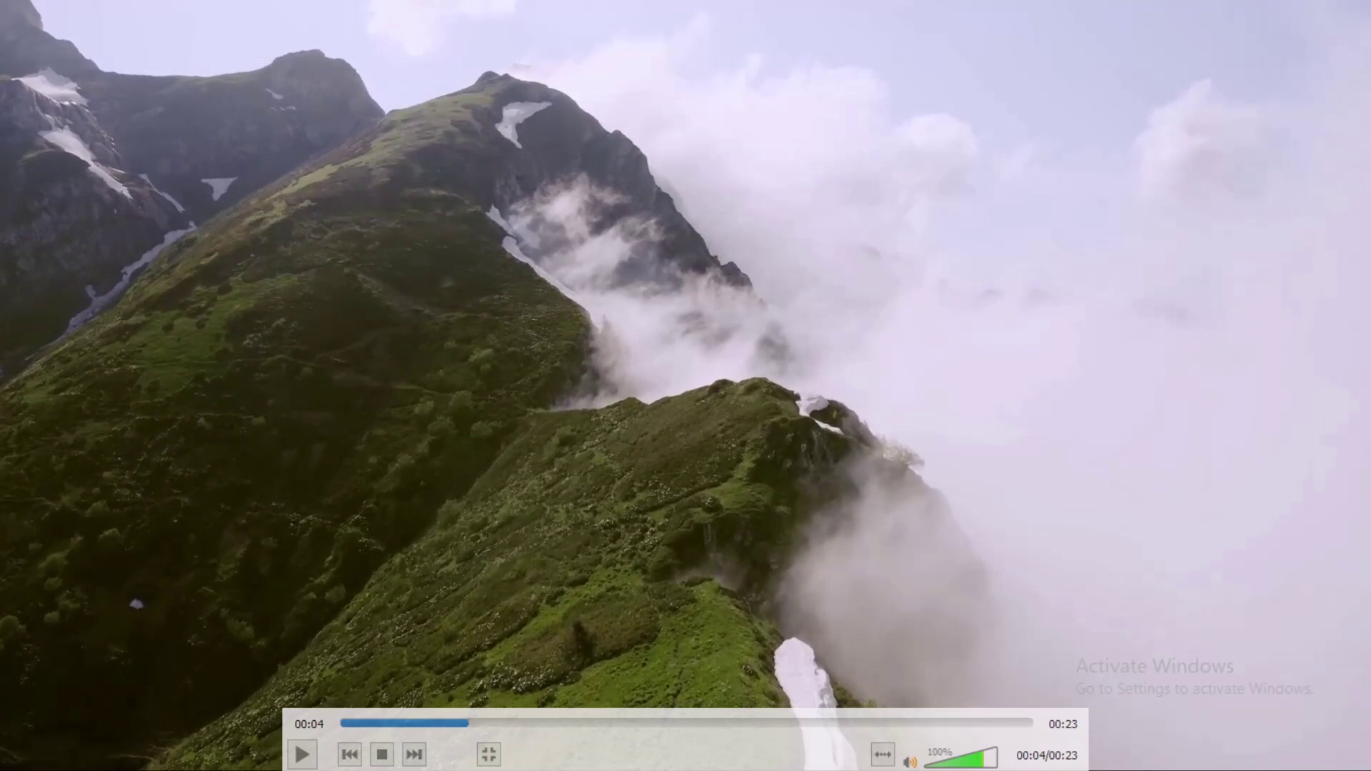
pyautogui.click(303, 755)
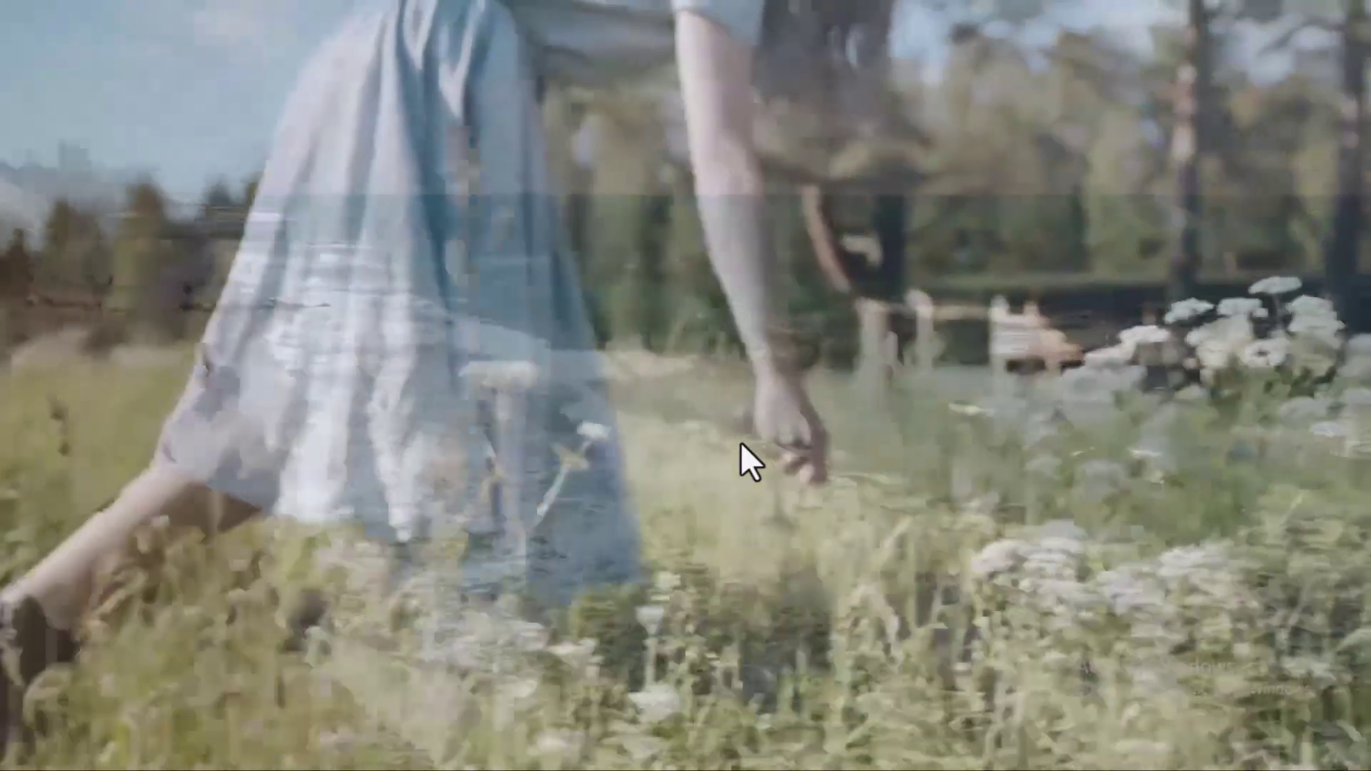
pyautogui.rightClick(741, 443)
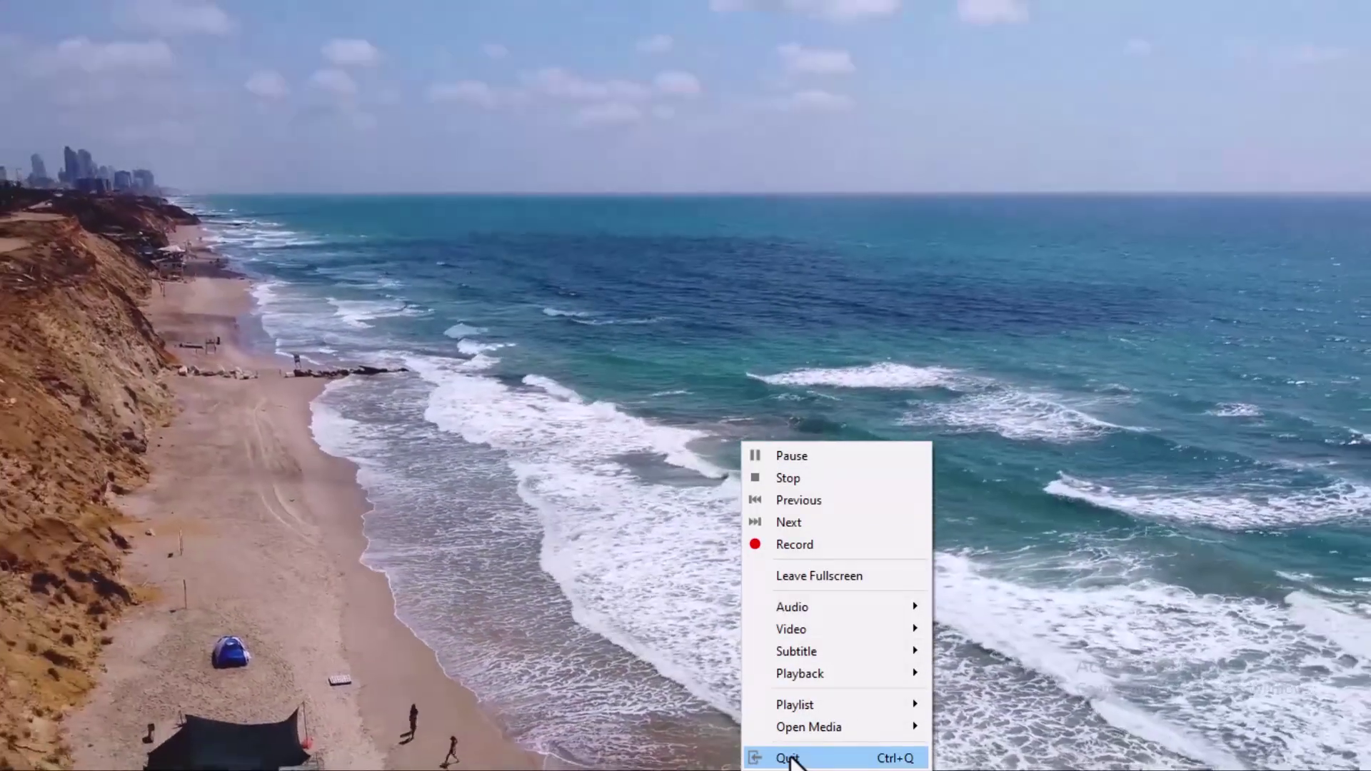
pyautogui.click(791, 760)
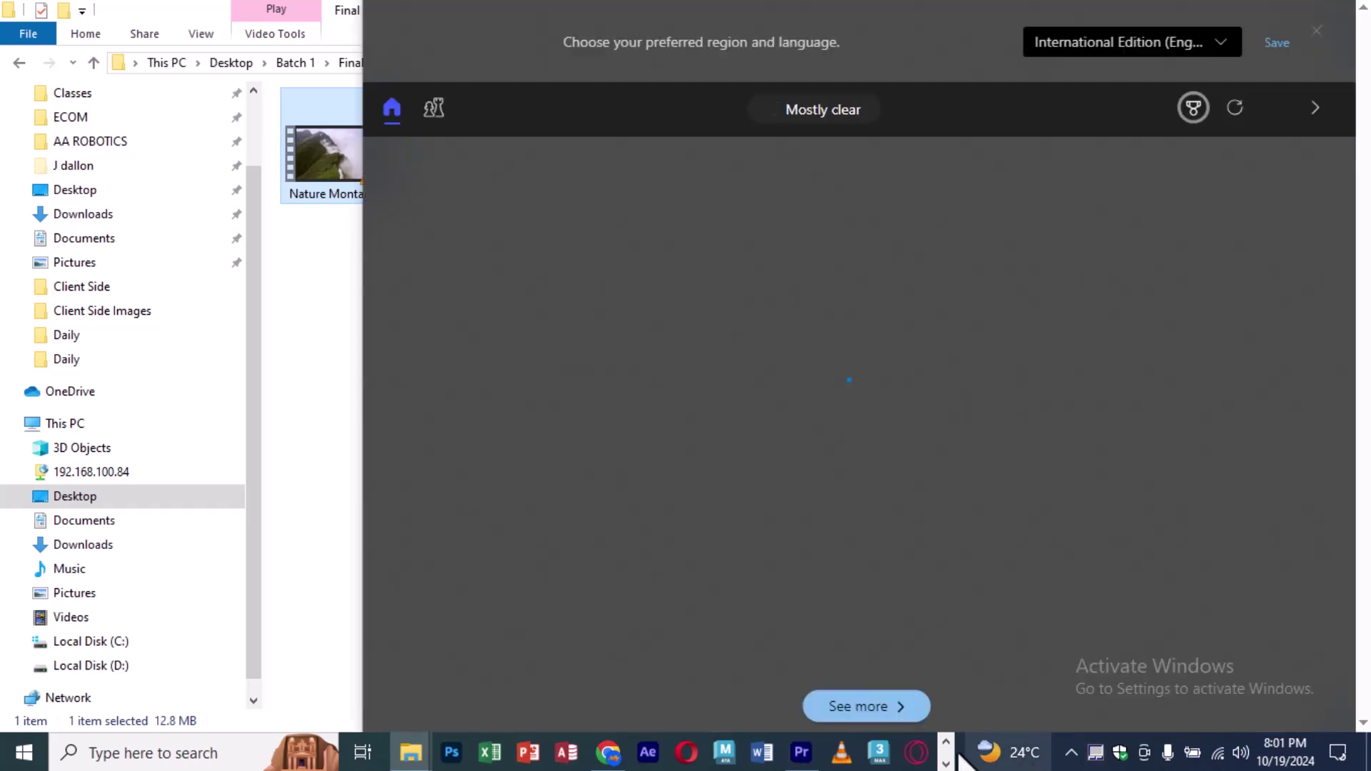
pyautogui.click(946, 765)
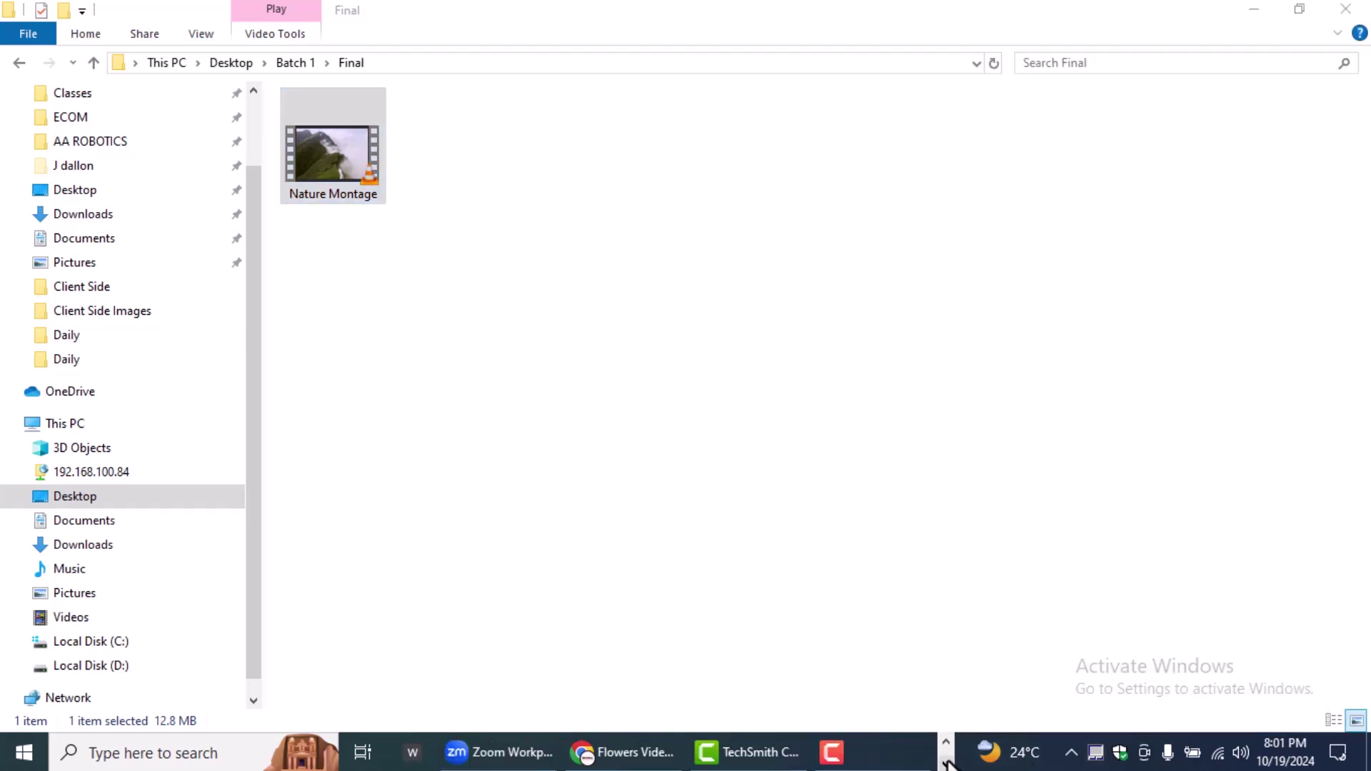
# Step: Search 'h' in the taskbar search box and launch HandBrake from the best match
pyautogui.click(223, 754)
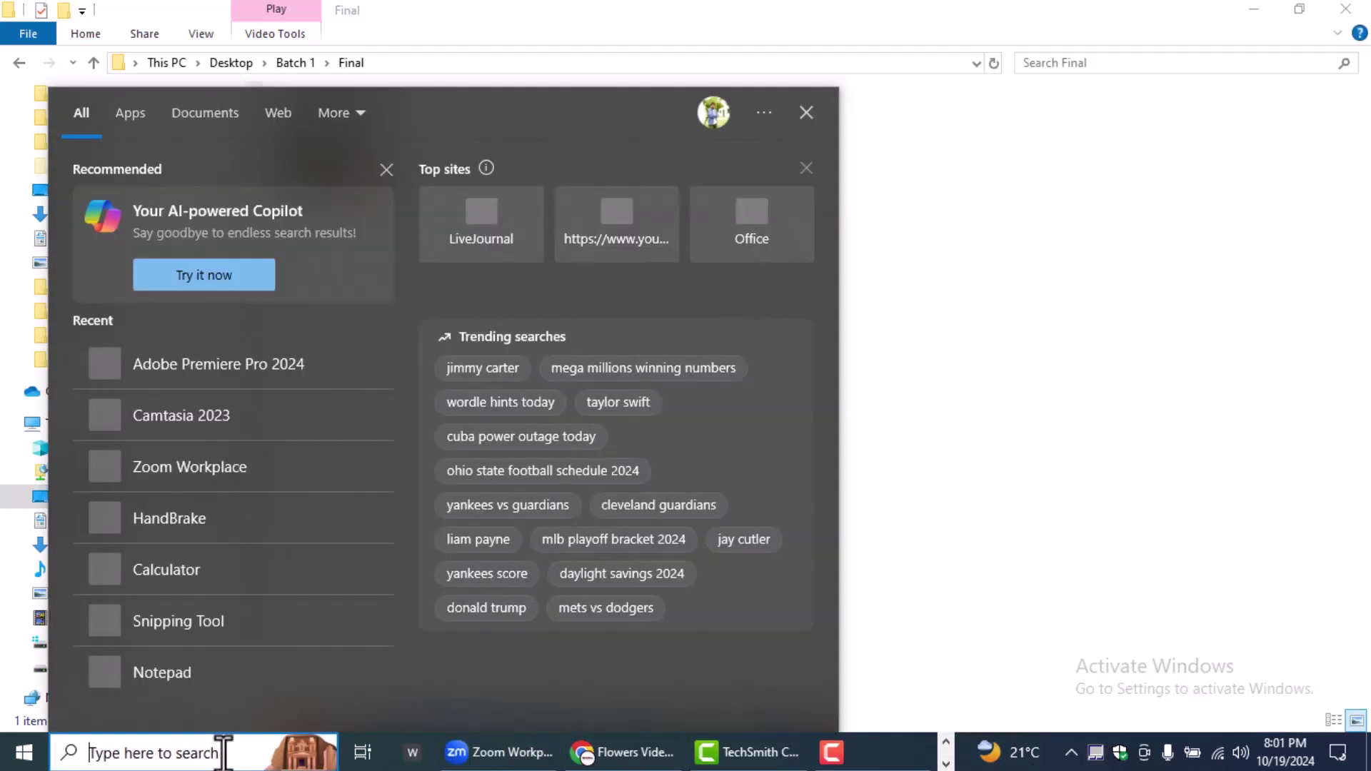
pyautogui.write('h')
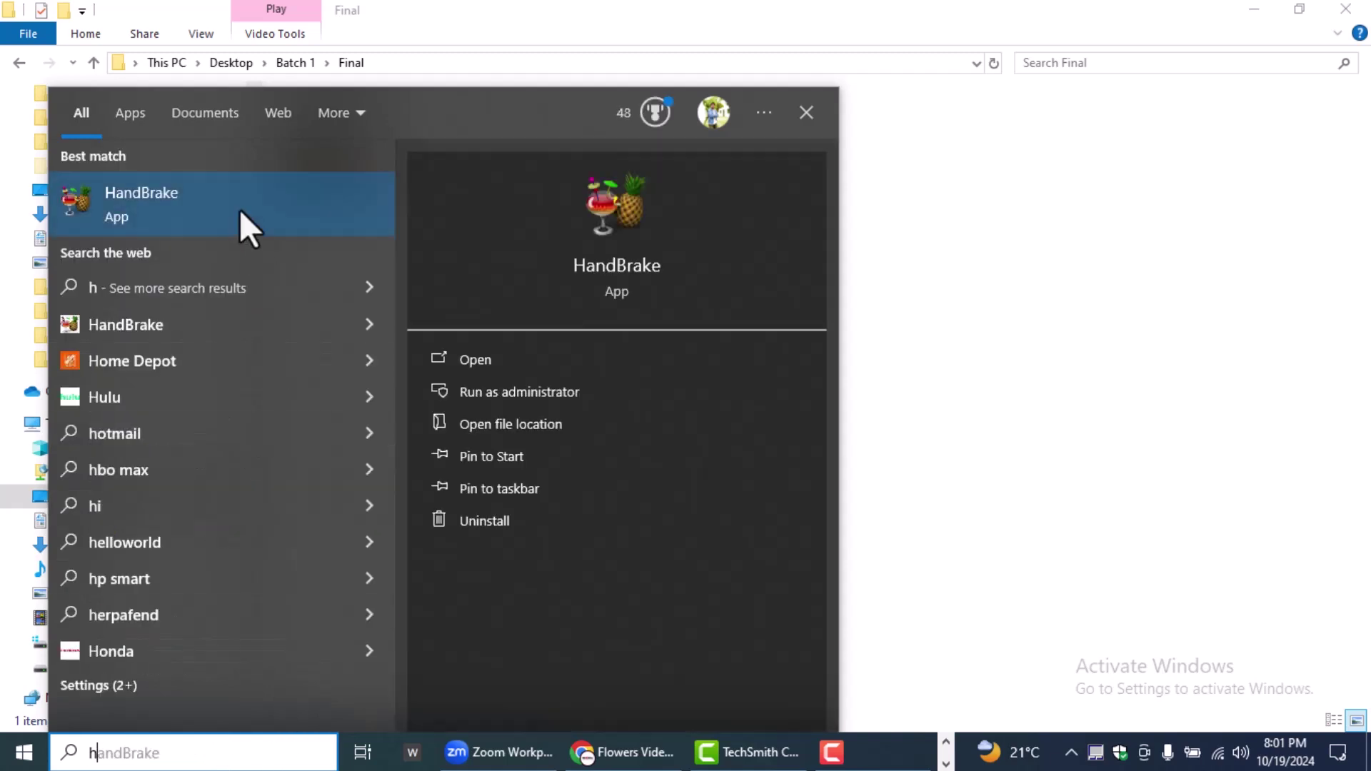
pyautogui.click(465, 358)
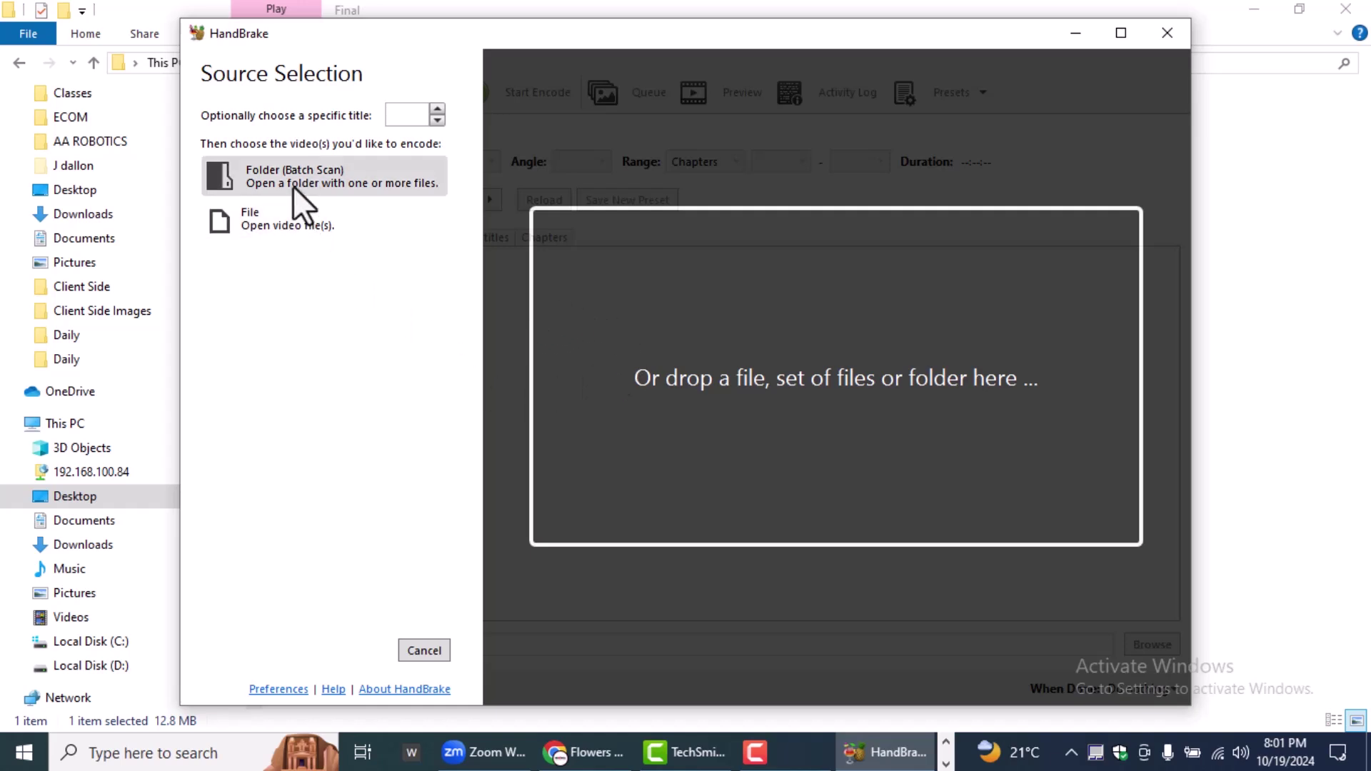
# Step: Open Nature Montage from Desktop > Batch 1 > Final as HandBrake's source file
pyautogui.click(265, 215)
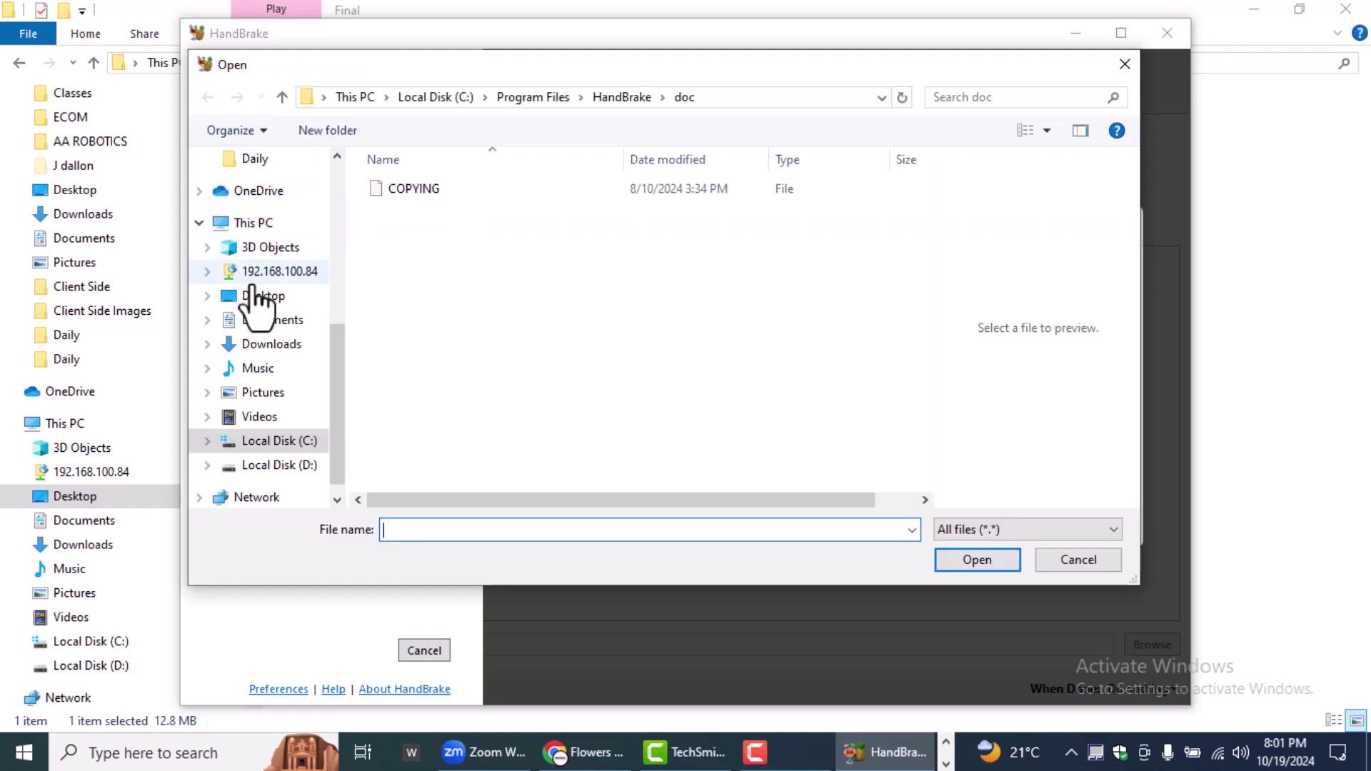
pyautogui.click(254, 299)
pyautogui.doubleClick(528, 228)
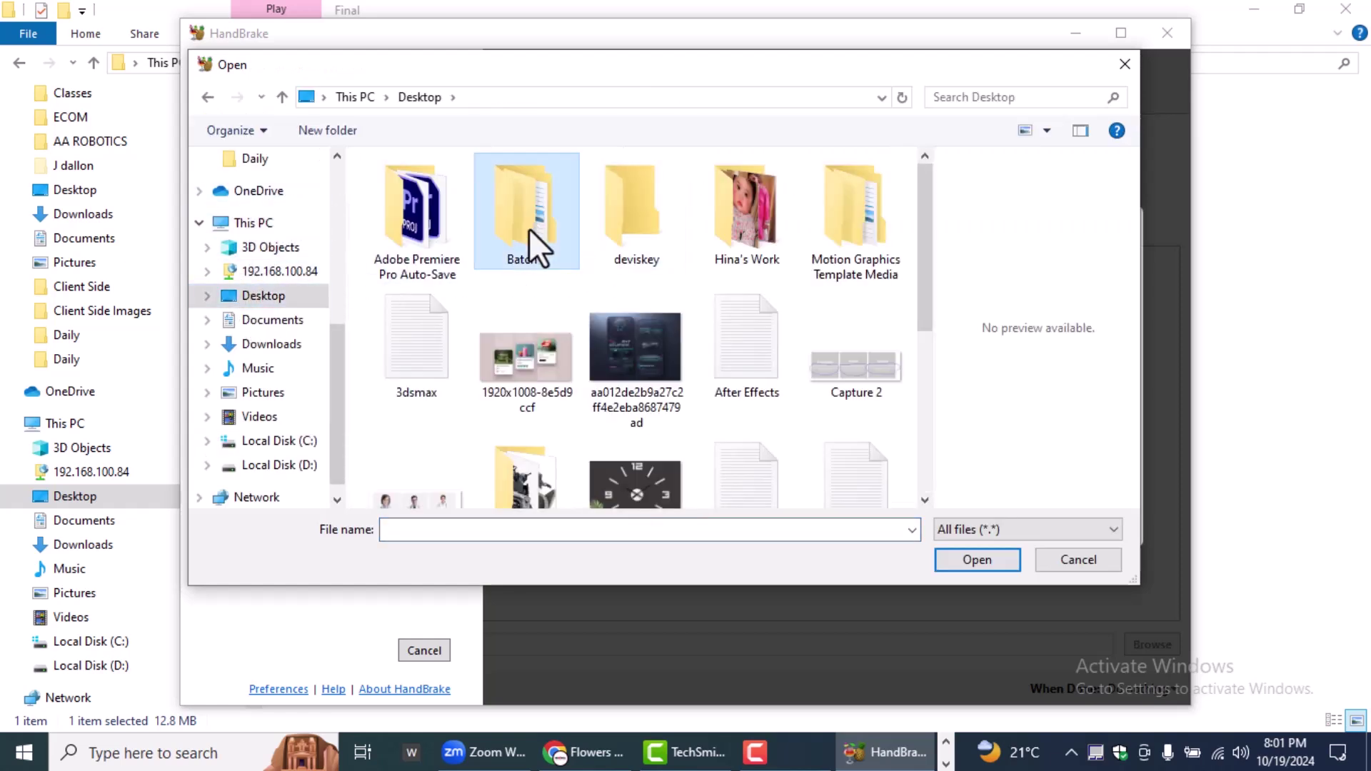
pyautogui.doubleClick(413, 211)
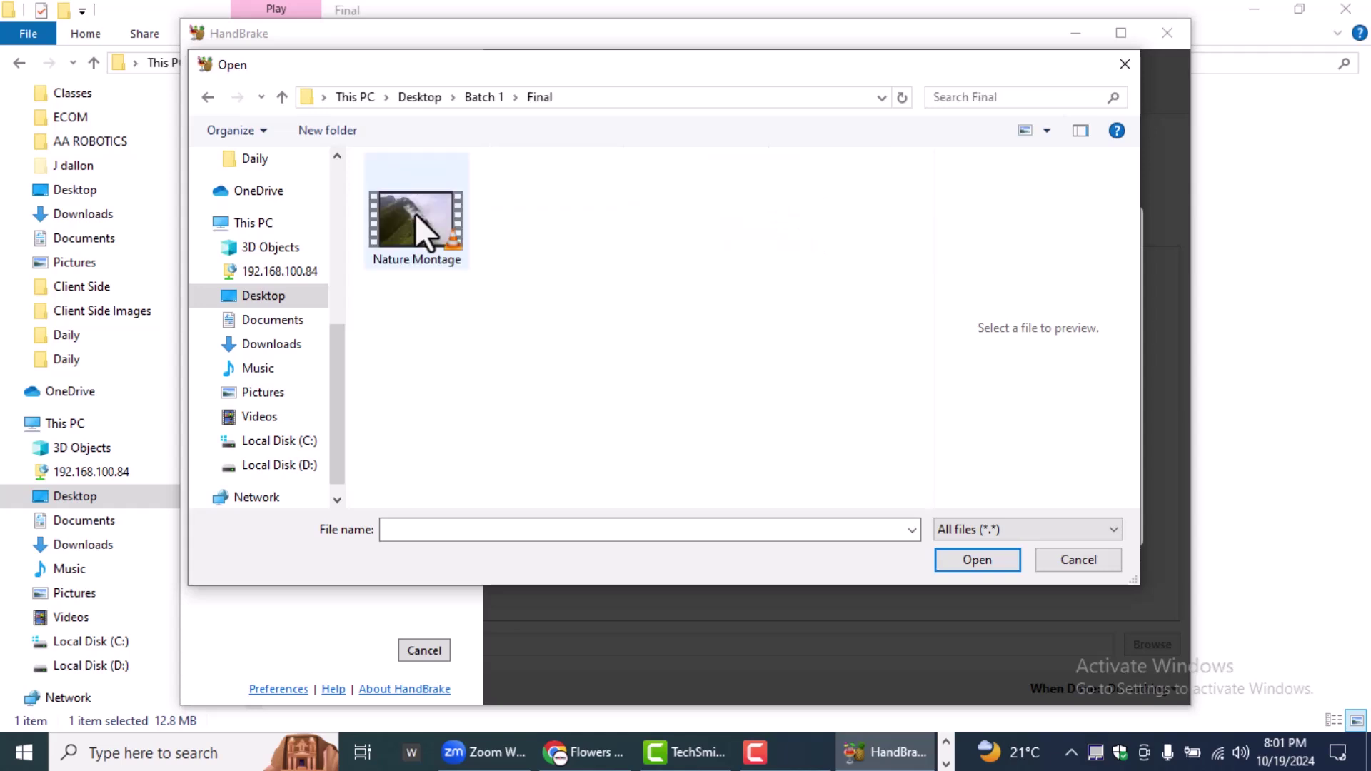
pyautogui.click(411, 215)
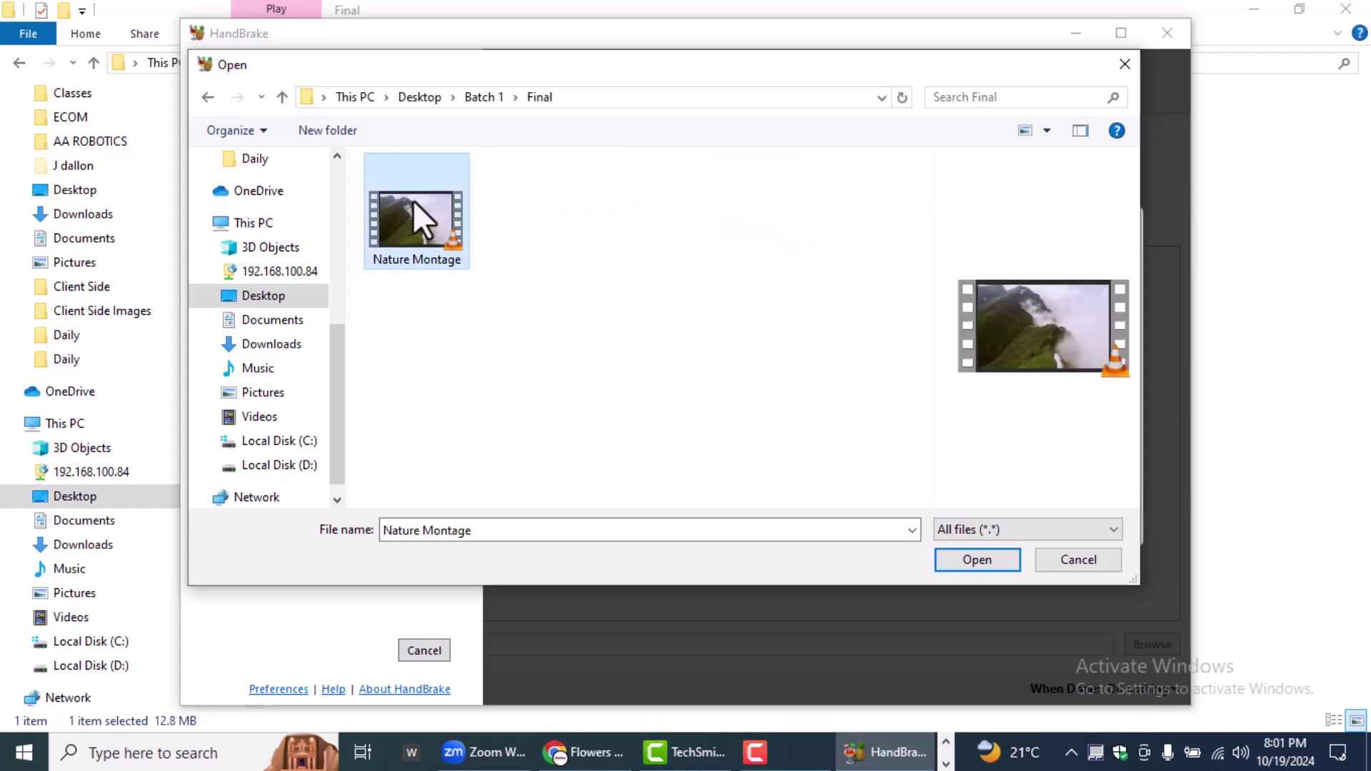
pyautogui.click(973, 566)
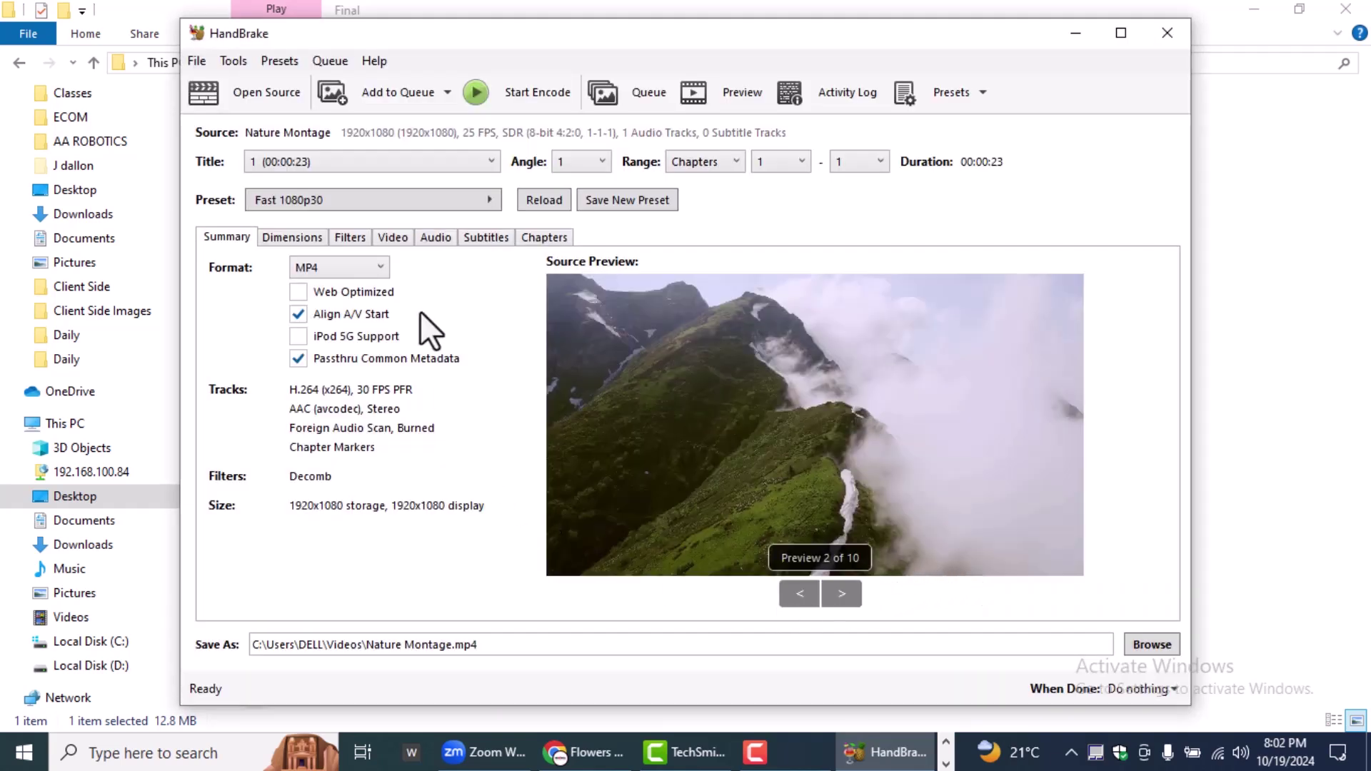
# Step: On the Video tab, bring the Constant Quality slider to RF 25
pyautogui.click(393, 238)
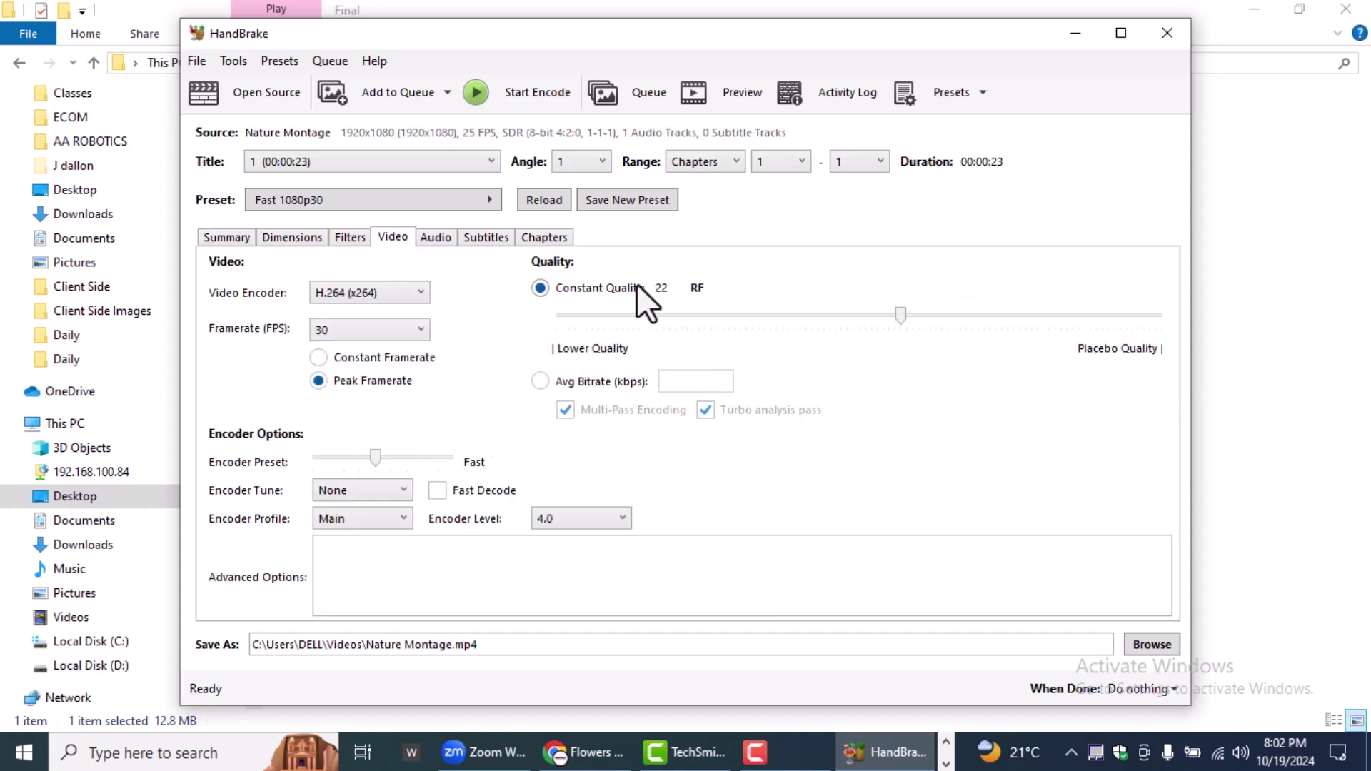
pyautogui.moveTo(901, 318); pyautogui.dragTo(868, 318)
pyautogui.moveTo(868, 318); pyautogui.dragTo(894, 315)
pyautogui.moveTo(893, 317); pyautogui.dragTo(892, 317)
pyautogui.moveTo(893, 315); pyautogui.dragTo(863, 319)
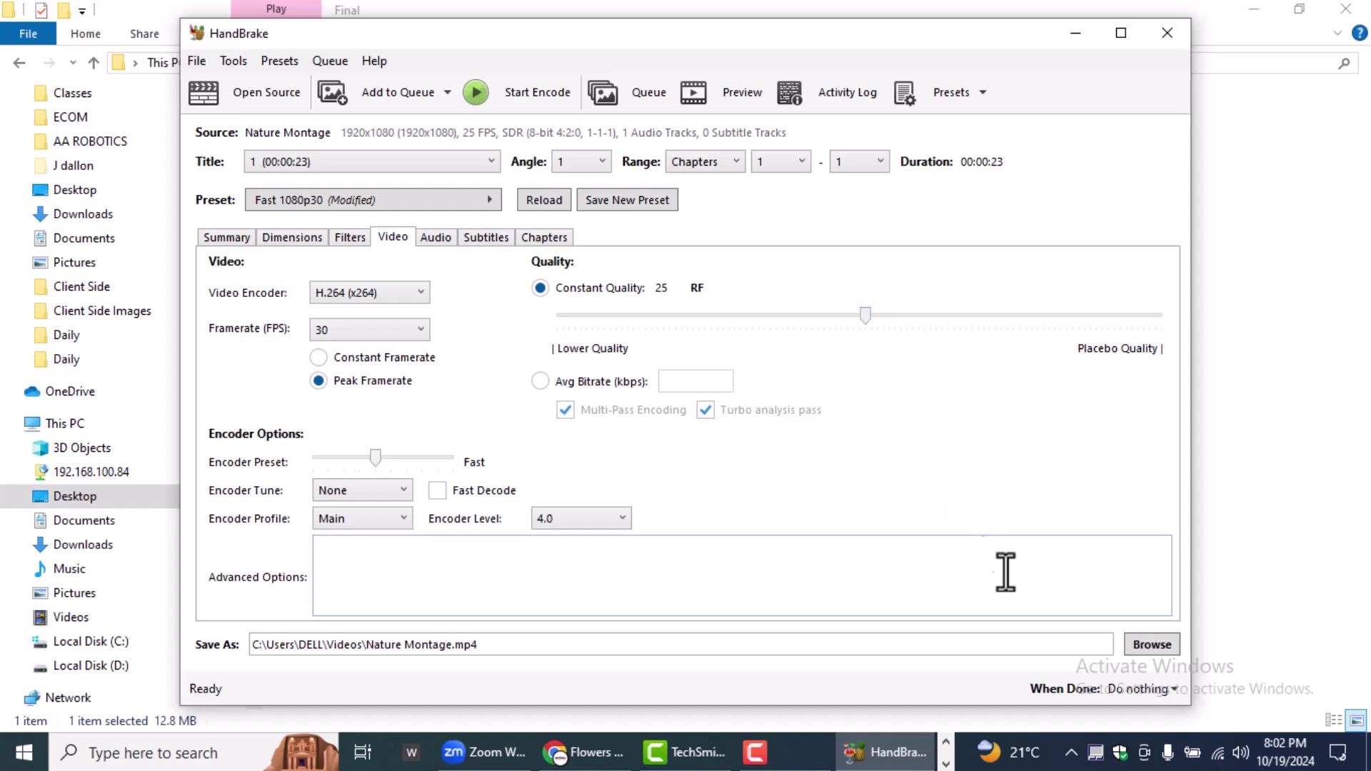